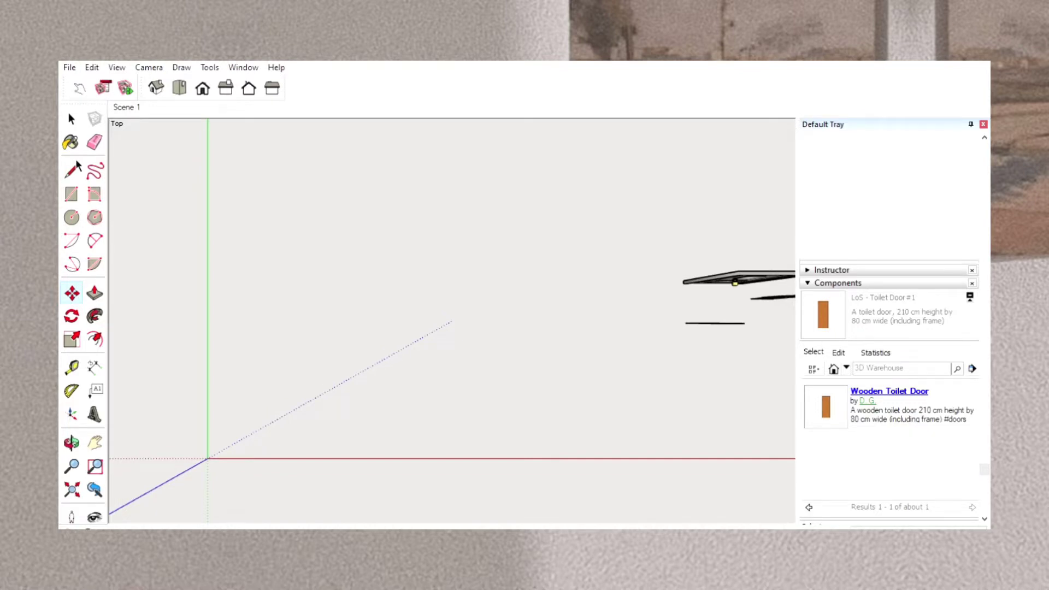
# Draw a rectangular floor outline on the ground plane with one corner at the origin.
pyautogui.click(71, 194)
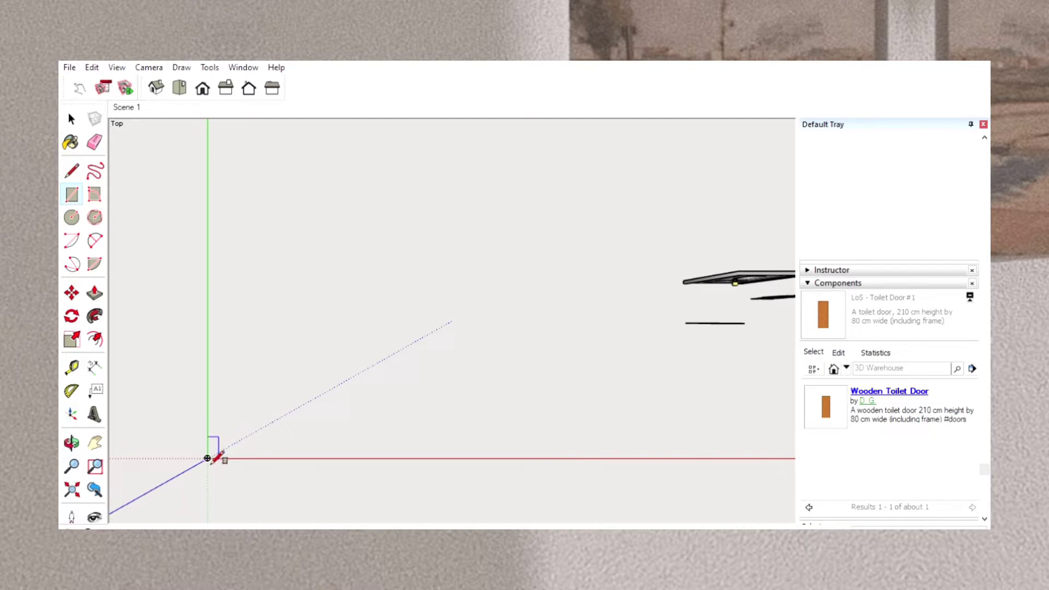
pyautogui.click(362, 231)
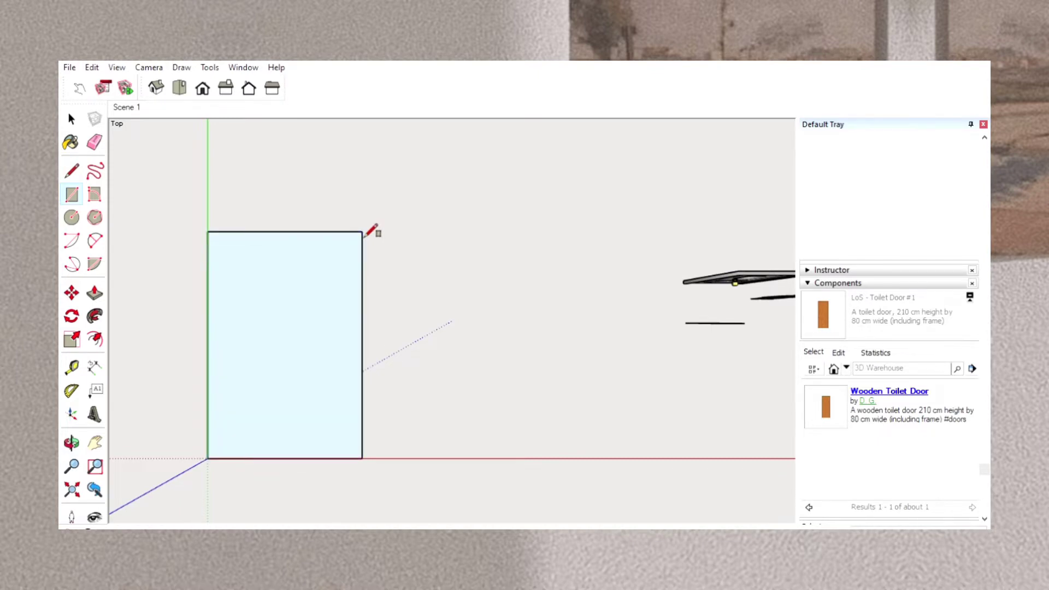
pyautogui.press('Return')
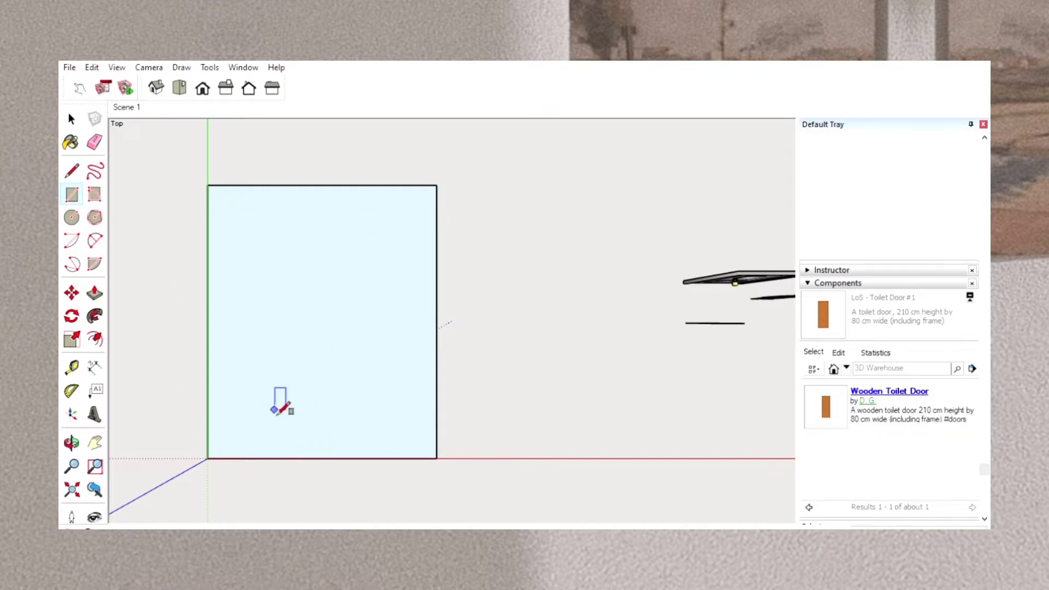
# Draw a stepped partition line from the midpoint of the floor's lower edge up to its upper edge.
pyautogui.click(72, 171)
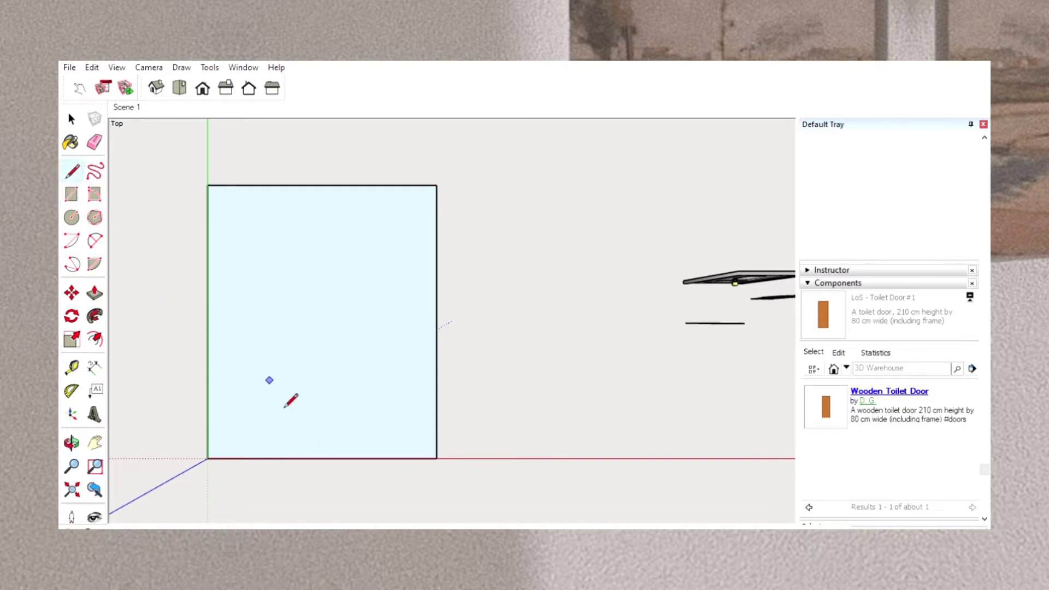
pyautogui.click(321, 459)
pyautogui.press('Return')
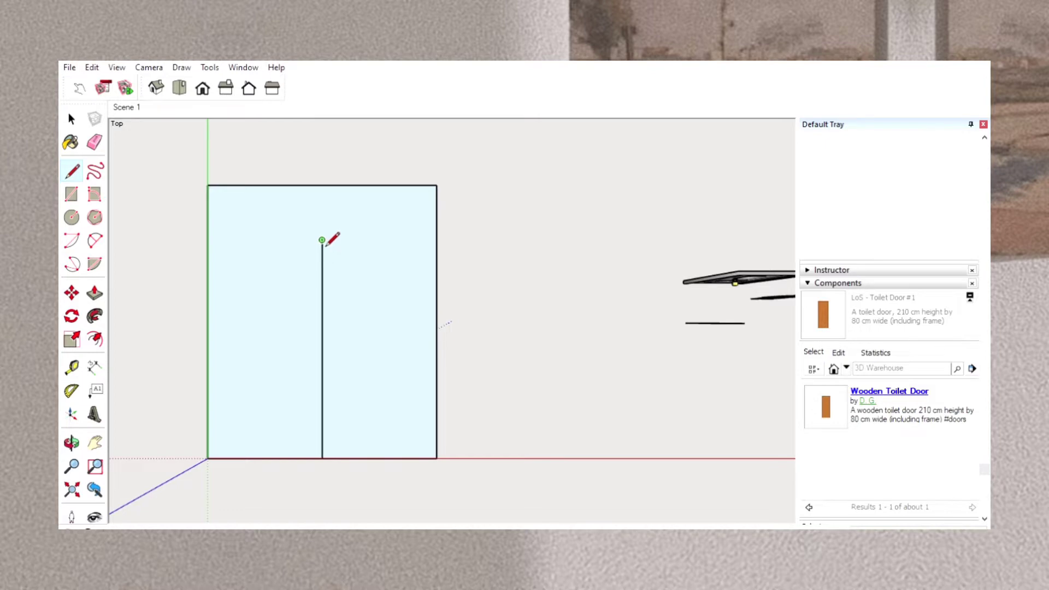
pyautogui.click(378, 240)
pyautogui.press('Return')
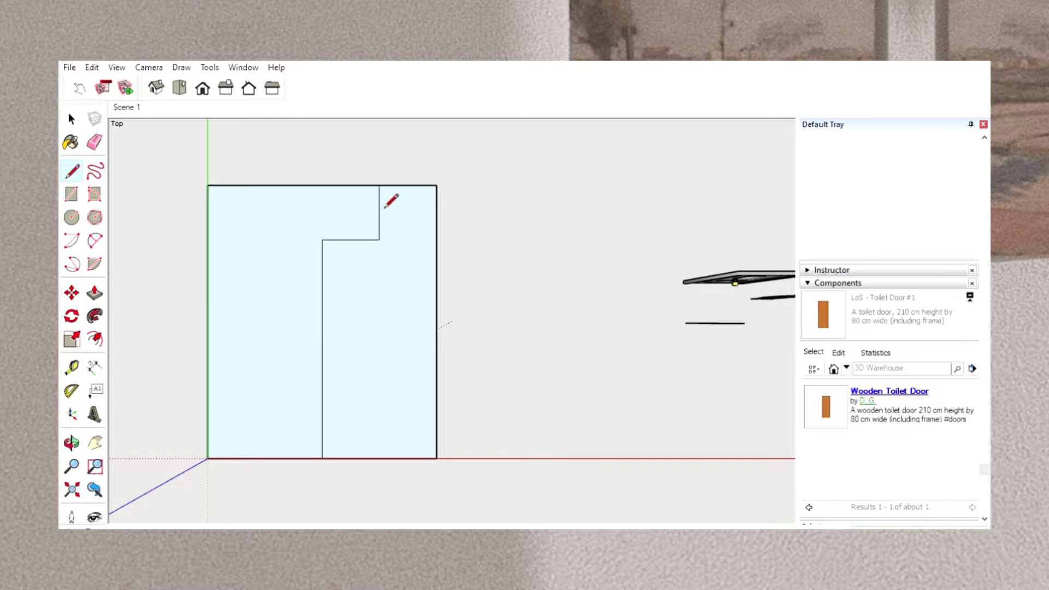
# Draw an L-shaped line from the partition's outer step corner down and across to the floor's right edge, enclosing a small corner room.
pyautogui.click(379, 240)
pyautogui.click(379, 295)
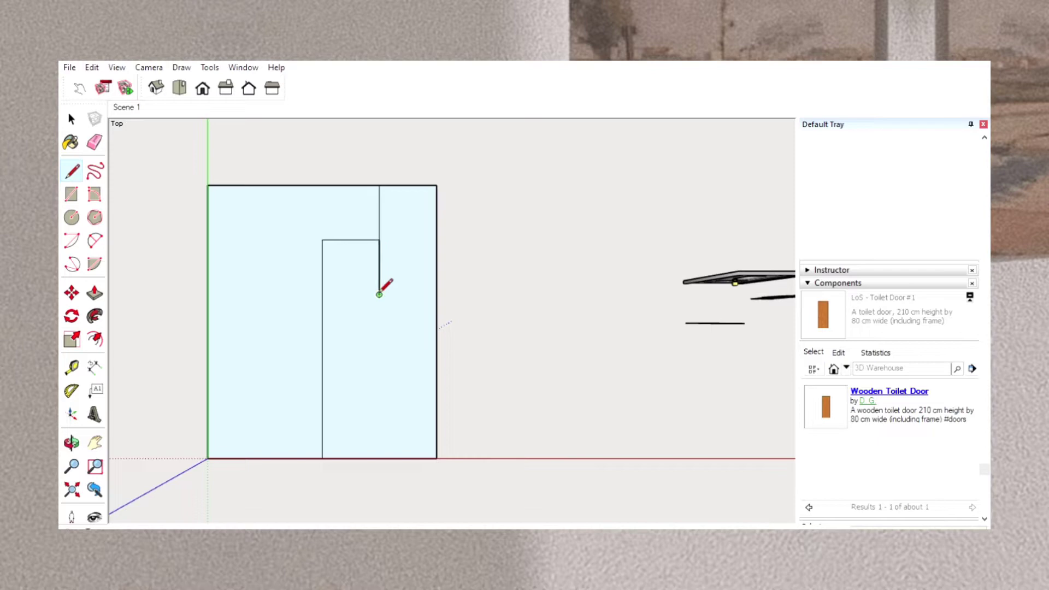
pyautogui.click(436, 295)
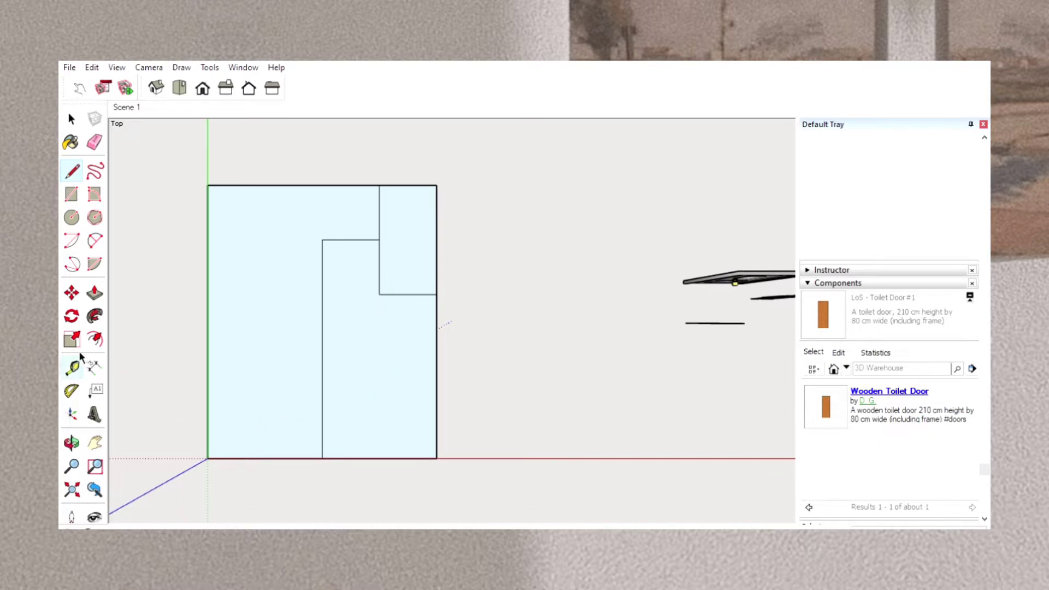
# Mark two guide points along the floor's left edge with the Tape Measure, measuring from the origin corner.
pyautogui.click(72, 367)
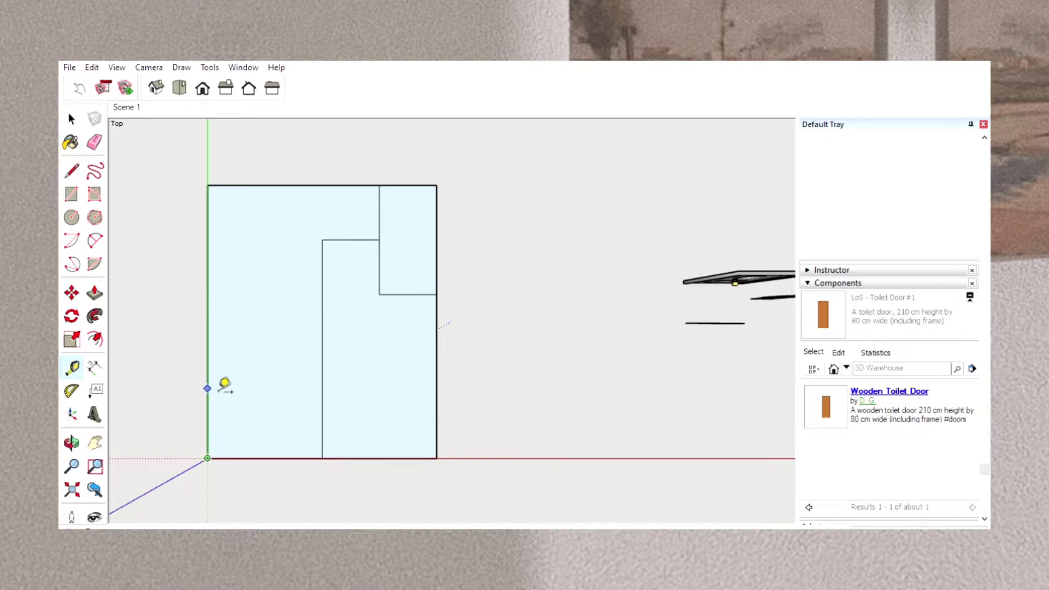
pyautogui.press('Return')
pyautogui.click(225, 264)
# Draw a line from the lower guide point to the long partition and a short stub line inward from the upper guide point.
pyautogui.click(71, 171)
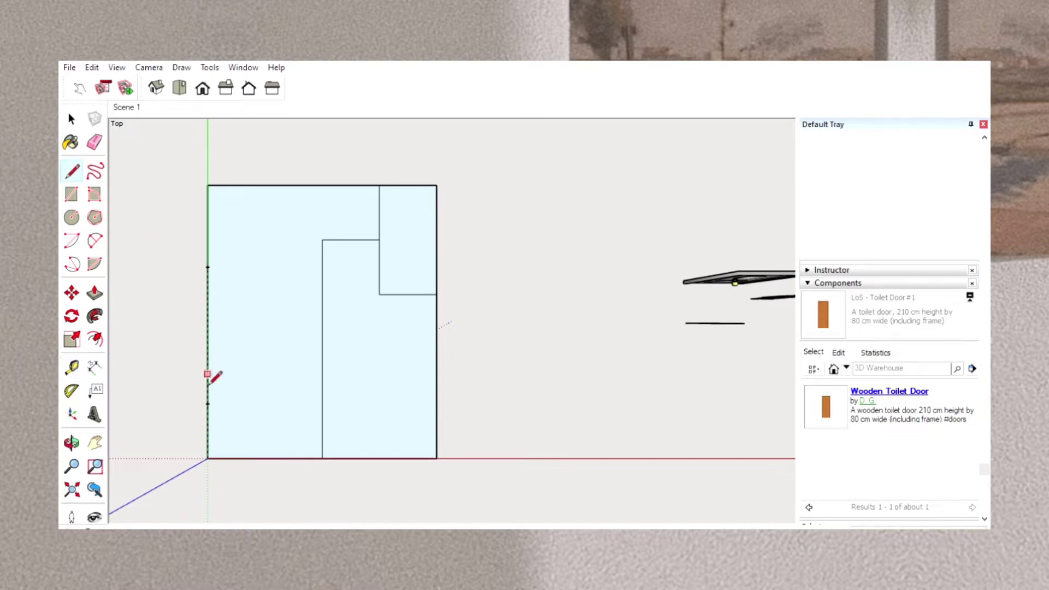
pyautogui.click(207, 403)
pyautogui.press('Return')
pyautogui.click(208, 267)
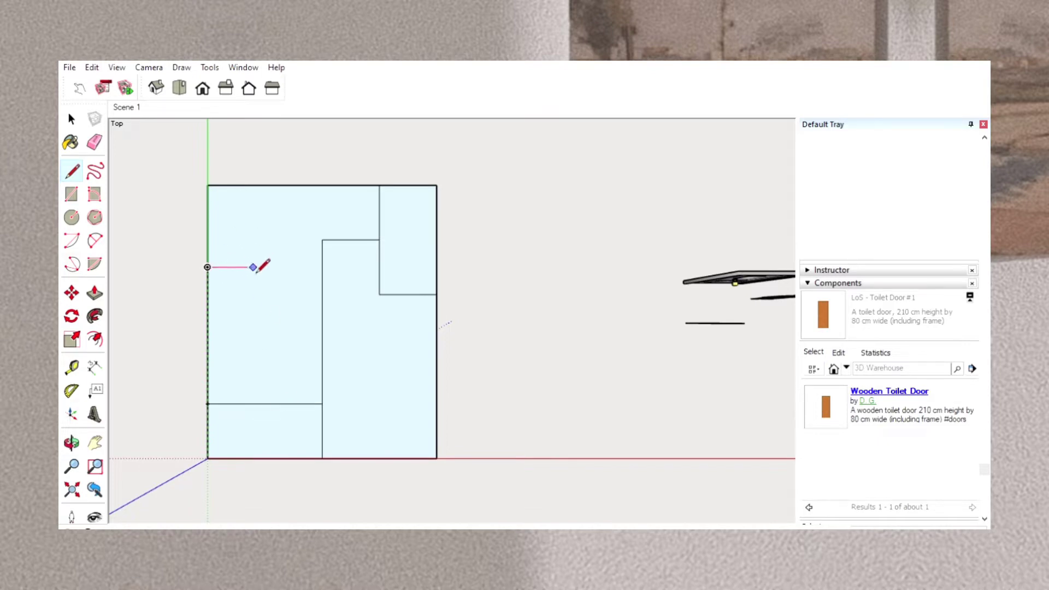
pyautogui.press('Return')
pyautogui.click(265, 267)
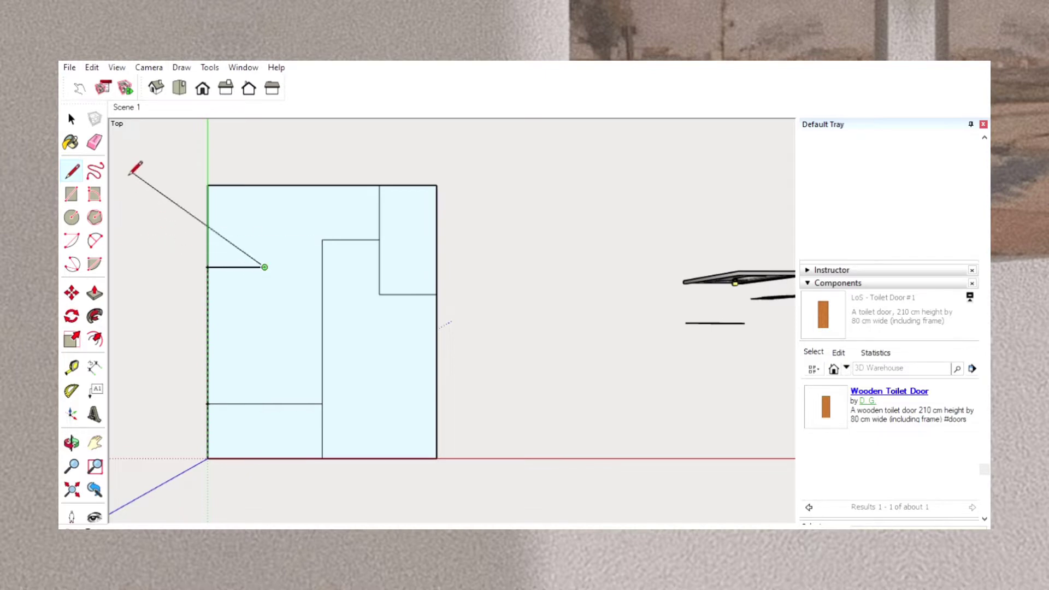
pyautogui.click(102, 141)
# Move the whole floor plan a short distance away from the origin and clear the selection.
pyautogui.click(71, 291)
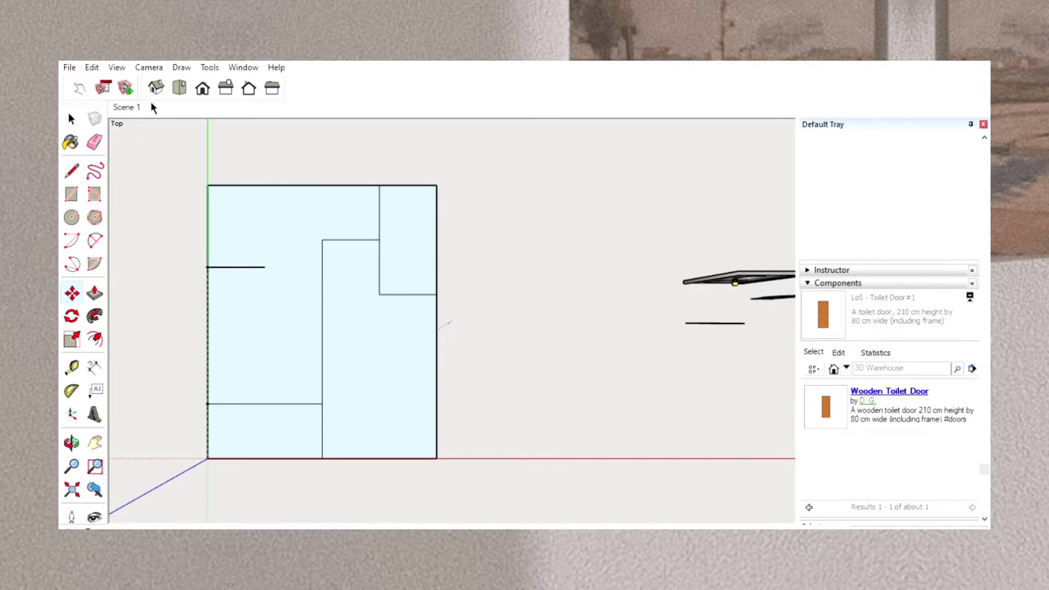
pyautogui.click(73, 109)
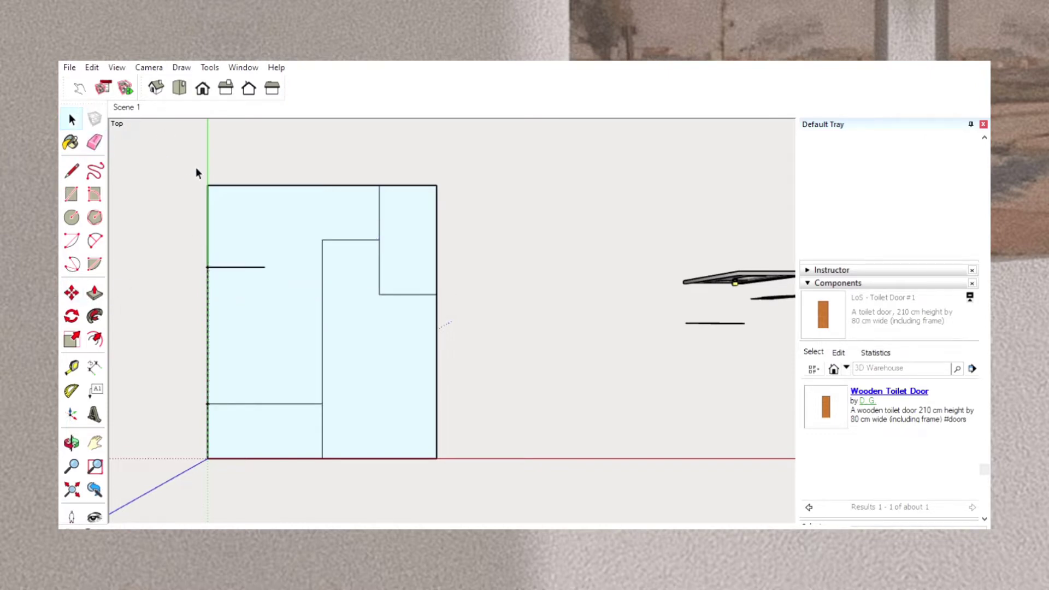
pyautogui.moveTo(191, 173)
pyautogui.mouseDown()
pyautogui.moveTo(395, 458)
pyautogui.moveTo(464, 489)
pyautogui.mouseUp()
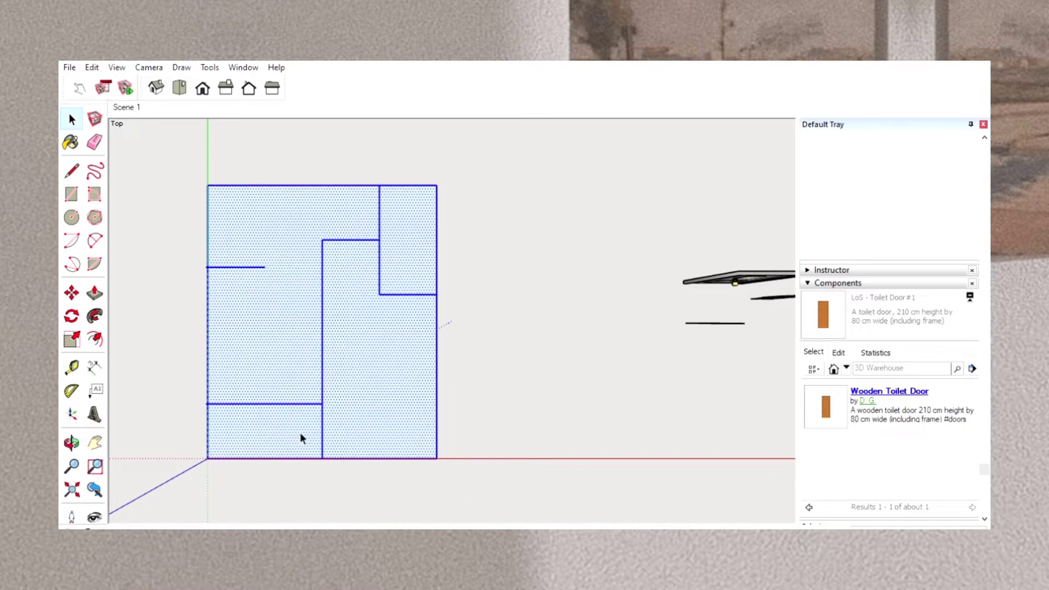
pyautogui.click(72, 292)
pyautogui.click(301, 334)
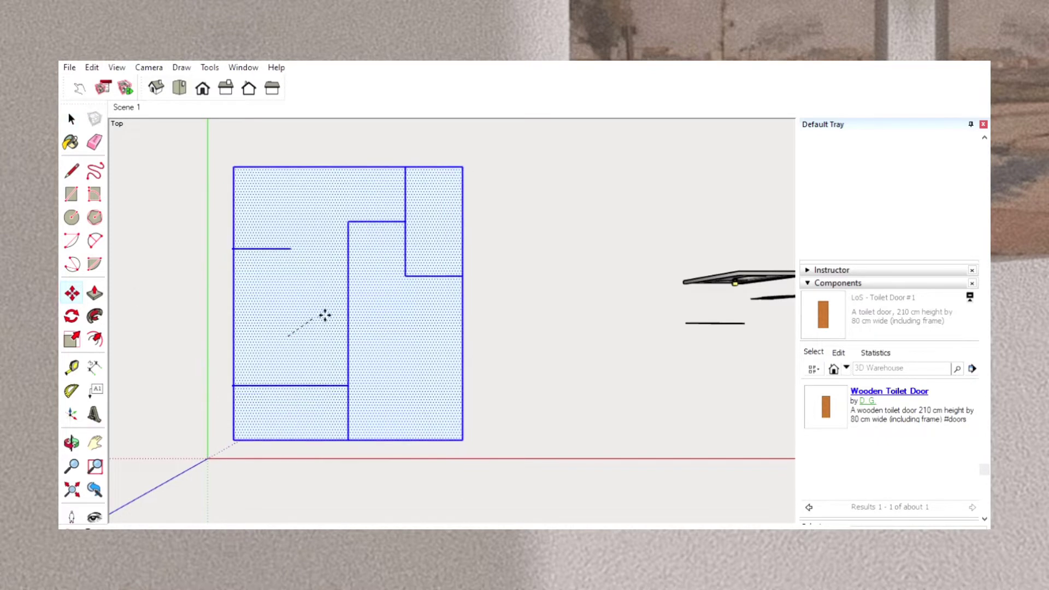
pyautogui.click(325, 308)
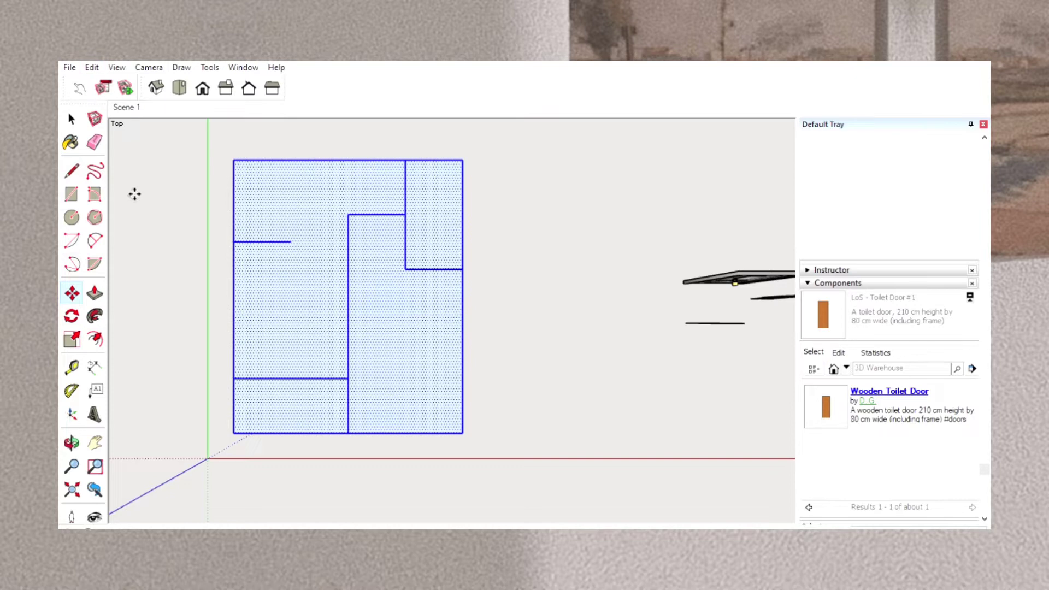
pyautogui.click(72, 119)
pyautogui.click(171, 235)
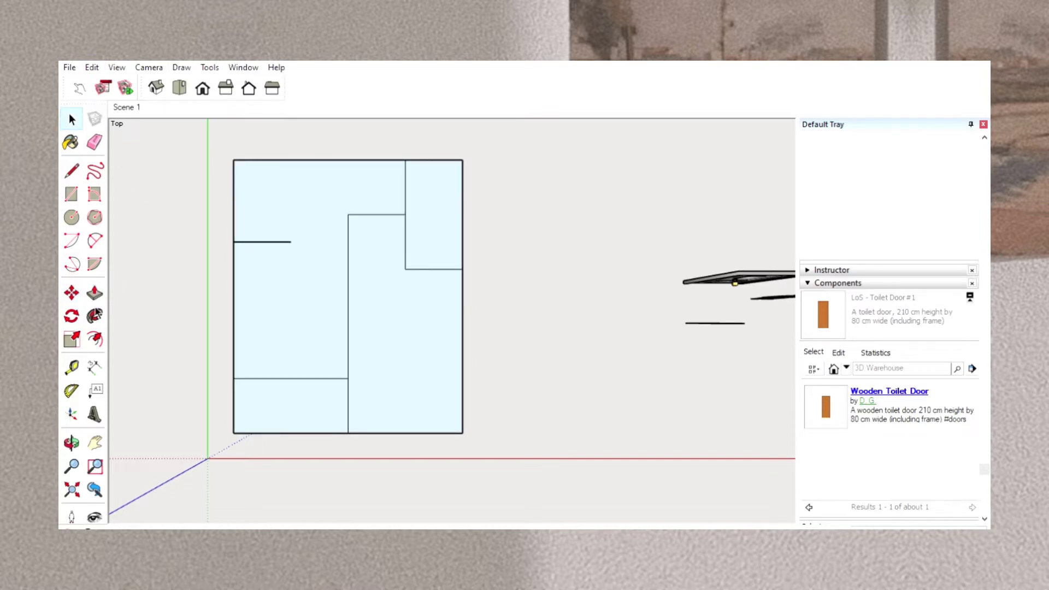
# Offset the outline of the large L-shaped room on the plan's left side inward to form the wall thickness.
pyautogui.click(268, 333)
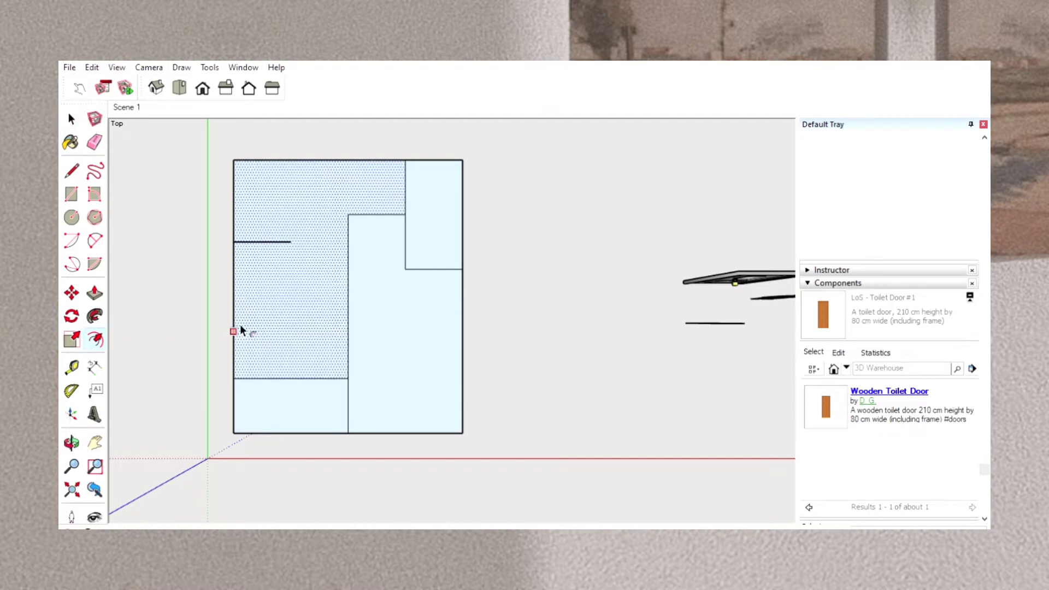
pyautogui.click(241, 327)
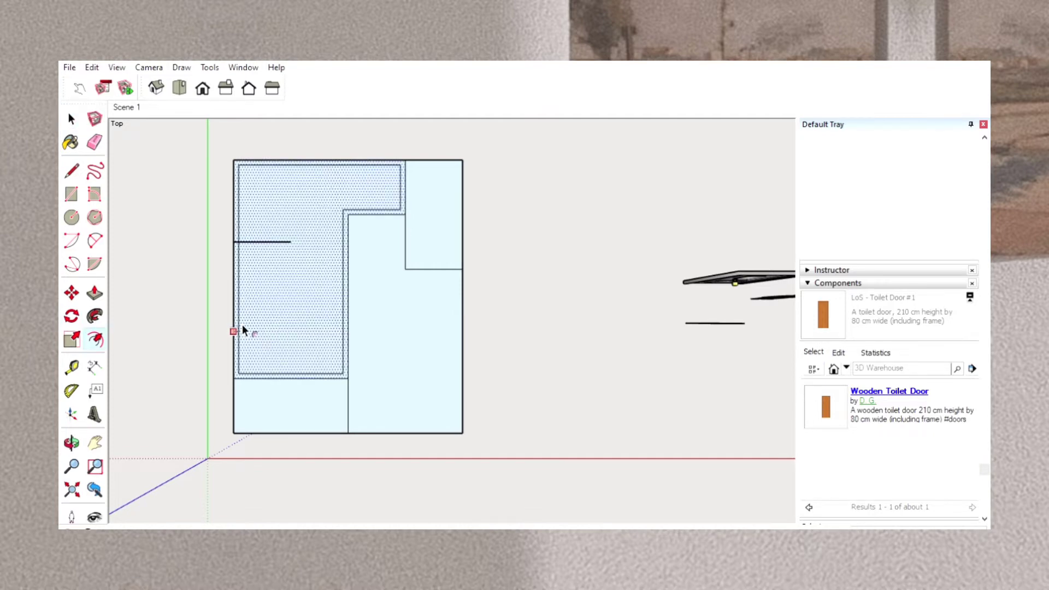
pyautogui.click(242, 328)
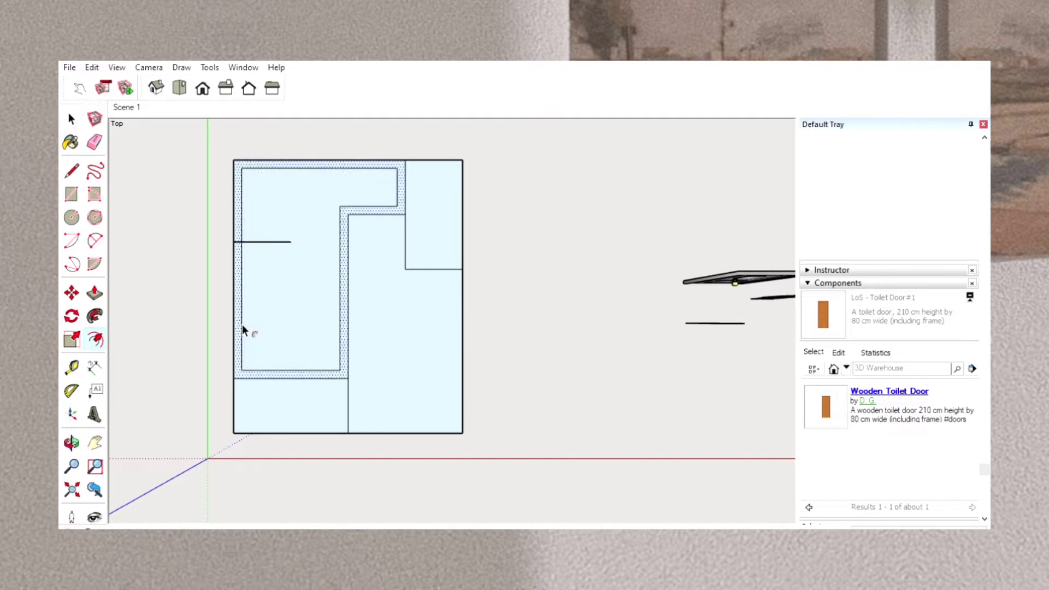
# Offset the outlines of the tall lower-right room and the small upper-right room inward by the same wall thickness.
pyautogui.click(348, 334)
pyautogui.click(348, 339)
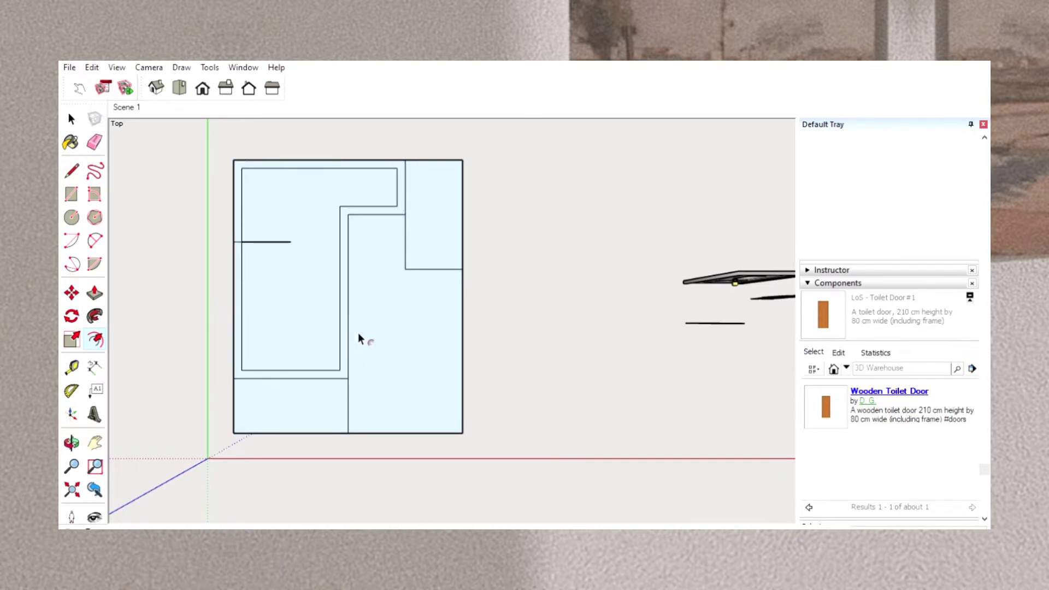
pyautogui.click(348, 378)
pyautogui.click(380, 376)
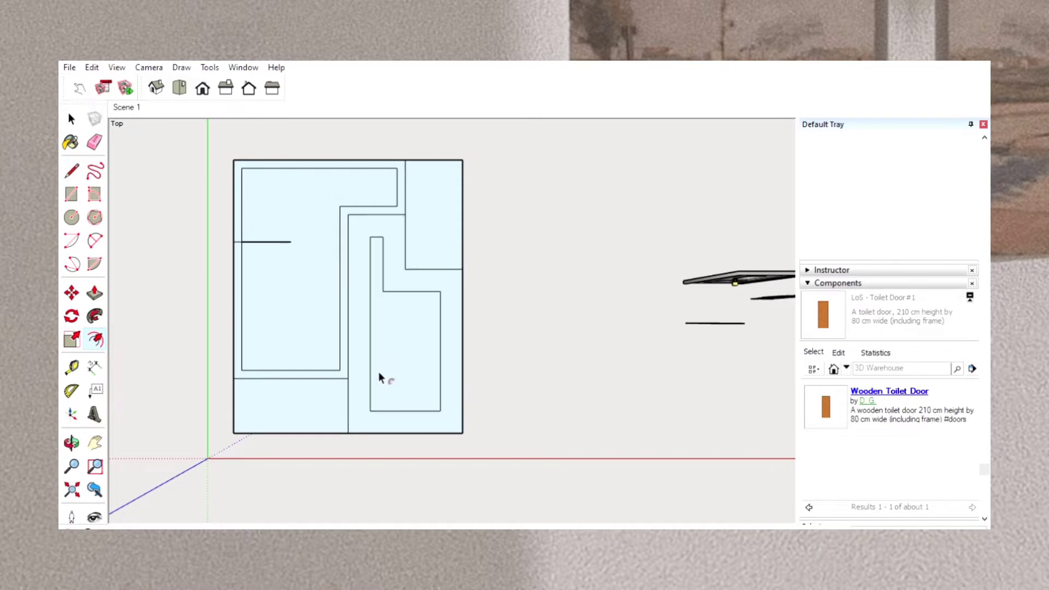
pyautogui.press('Return')
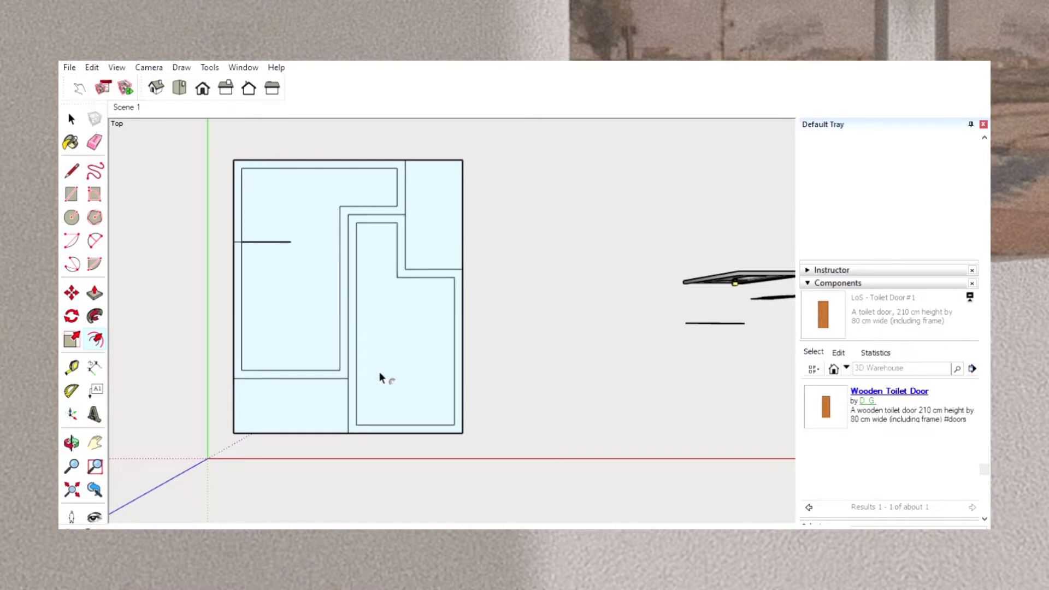
pyautogui.click(418, 230)
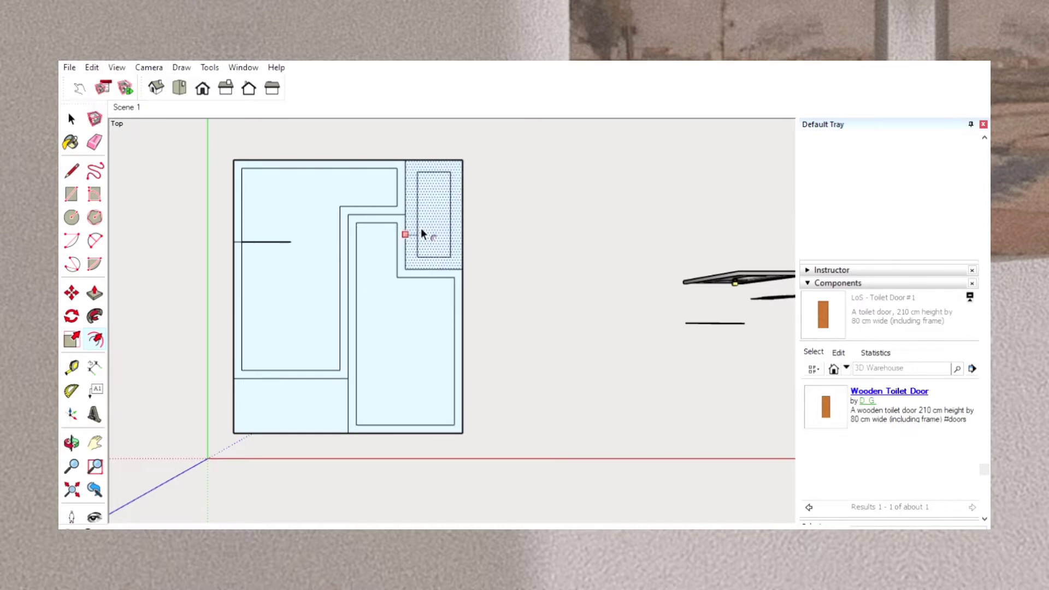
pyautogui.press('Return')
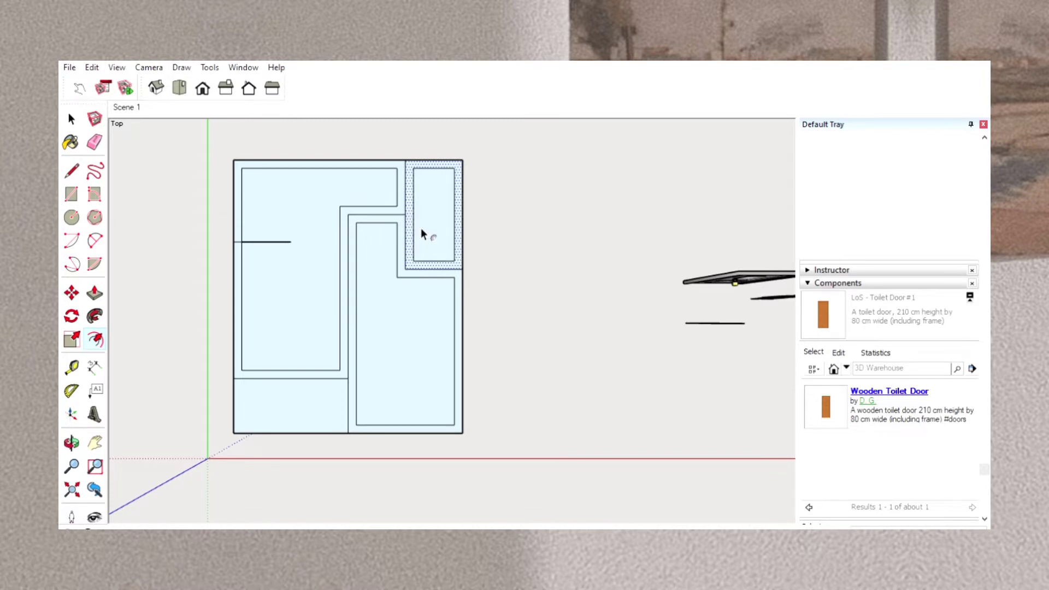
# Draw an end edge and a parallel line below the short stub partition to give it wall thickness.
pyautogui.click(72, 171)
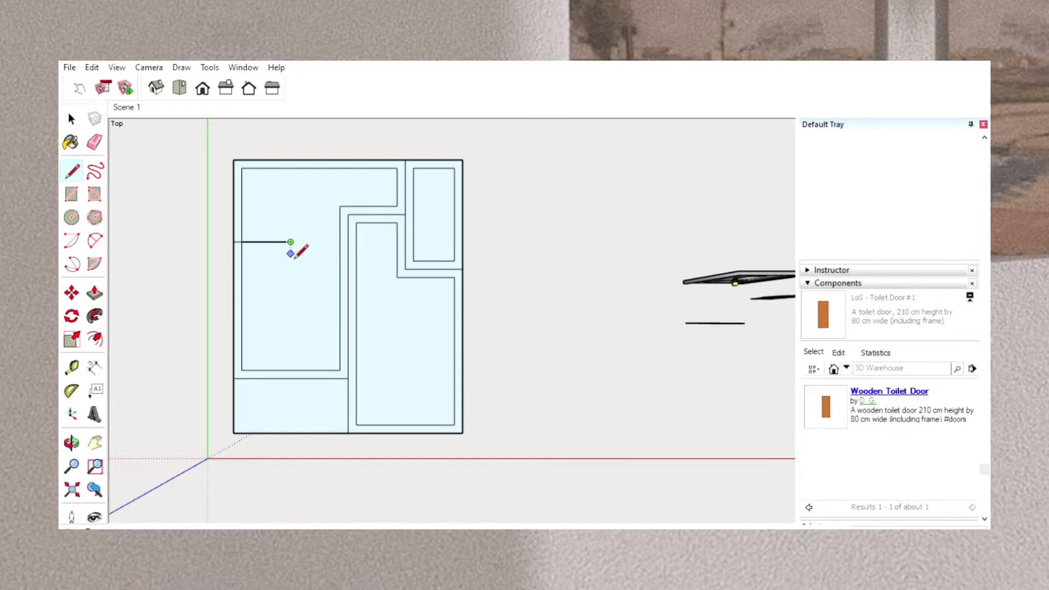
pyautogui.press('Return')
pyautogui.click(241, 256)
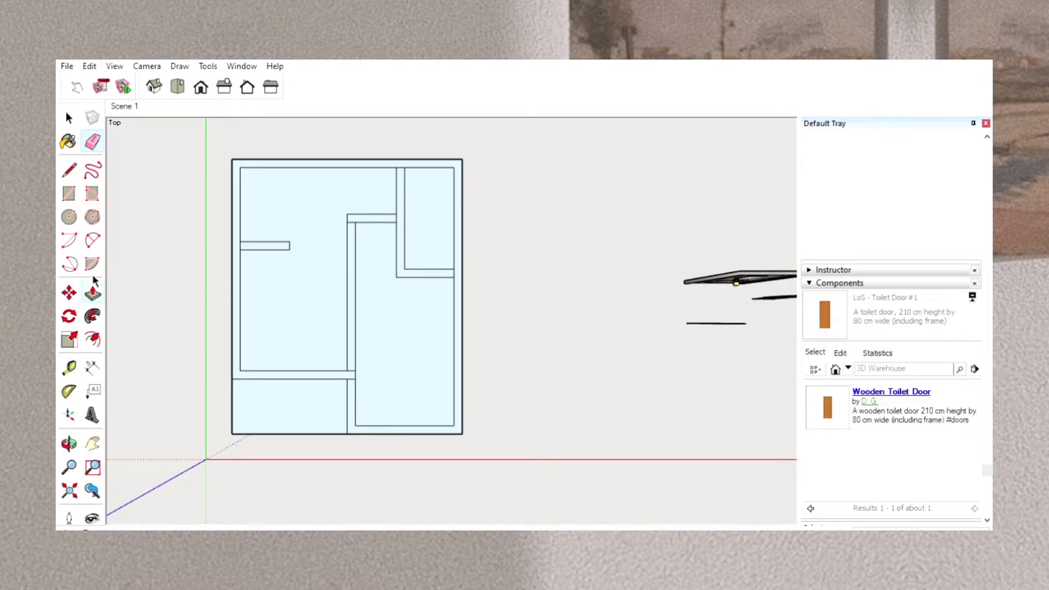
# Push/Pull the central partition strips and the small upper-right room's inner wall strips up to full wall height.
pyautogui.click(92, 292)
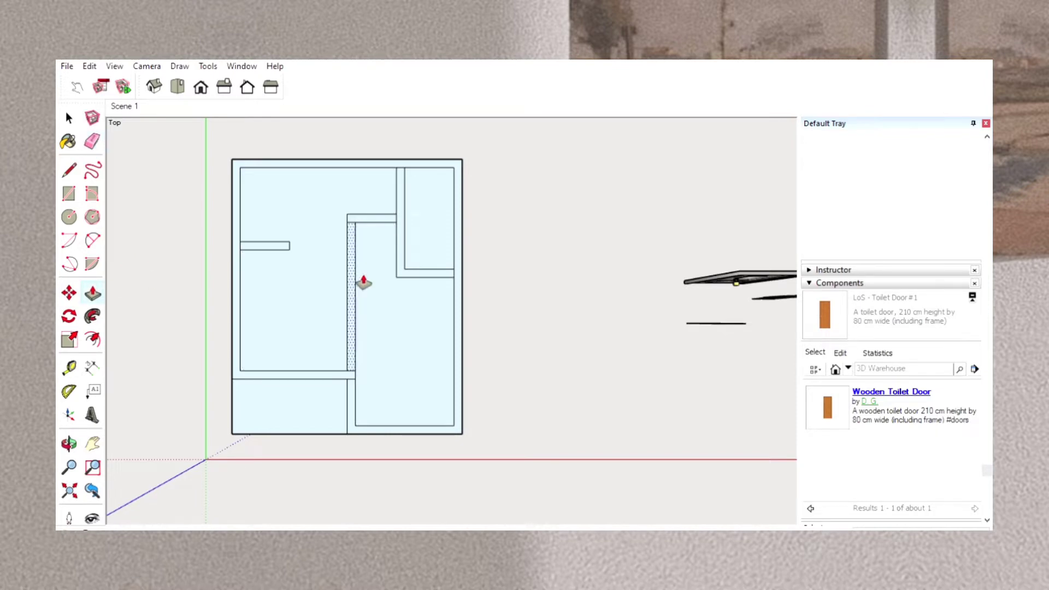
pyautogui.moveTo(363, 283); pyautogui.dragTo(351, 271)
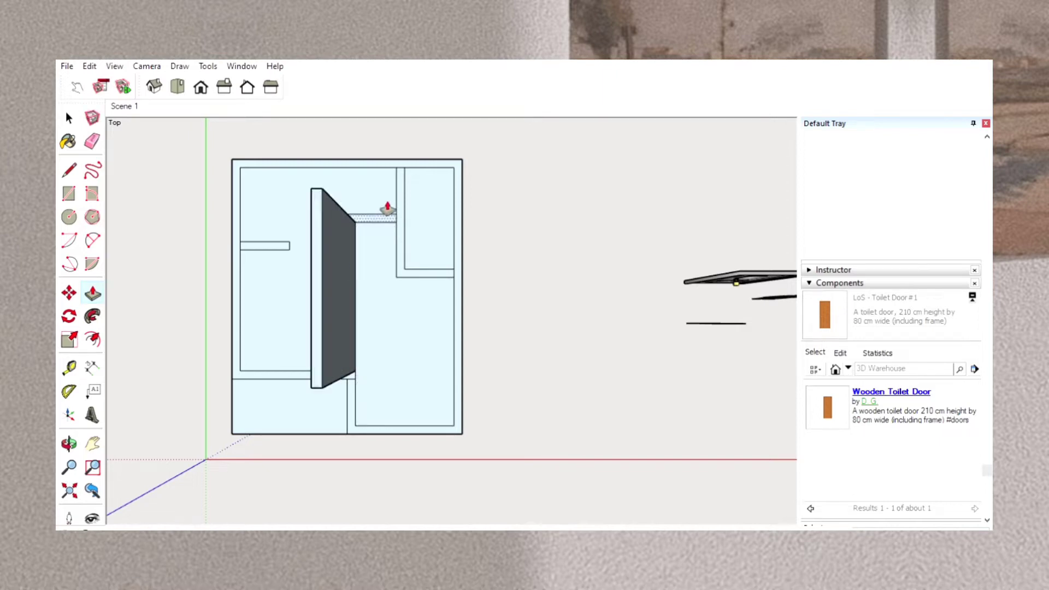
pyautogui.moveTo(388, 213)
pyautogui.mouseDown()
pyautogui.moveTo(375, 205)
pyautogui.moveTo(403, 211)
pyautogui.mouseUp()
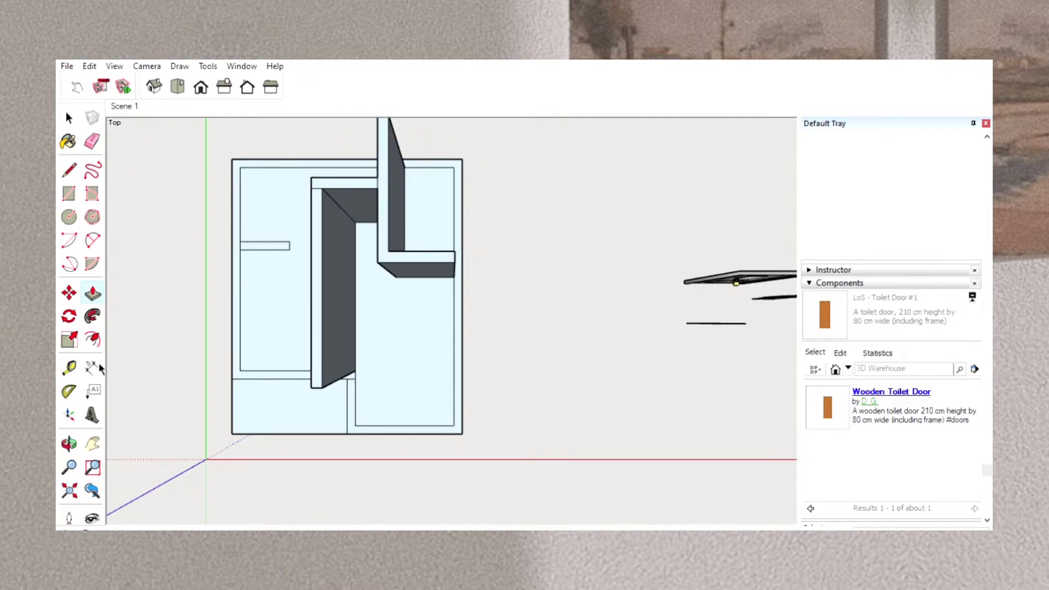
# Draw a rectangular door outline on the wide central wall's face, starting at the bottom corner beside the projecting wall end.
pyautogui.click(69, 443)
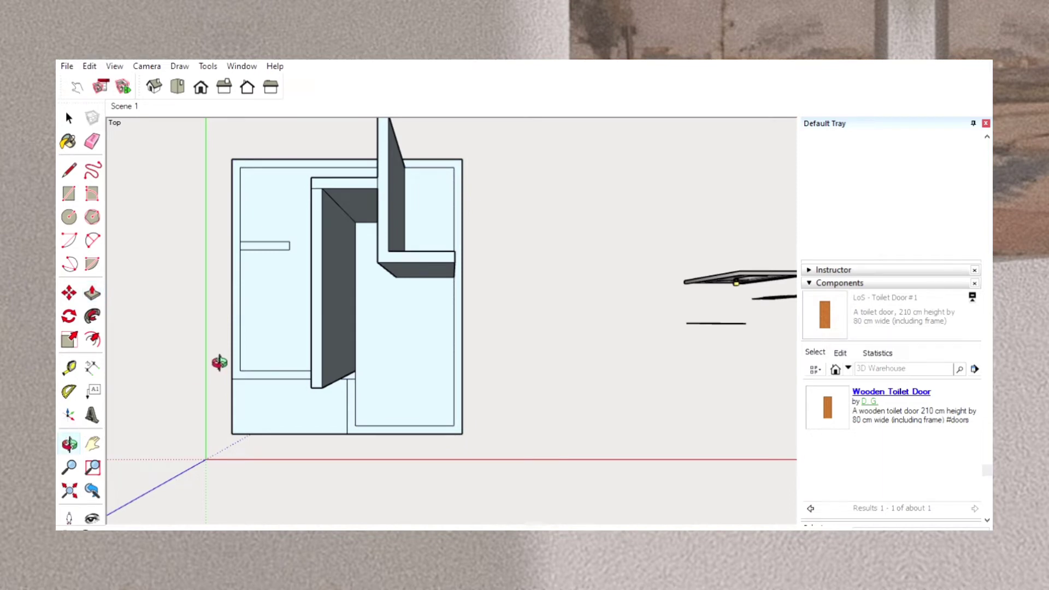
pyautogui.moveTo(220, 363); pyautogui.dragTo(632, 117)
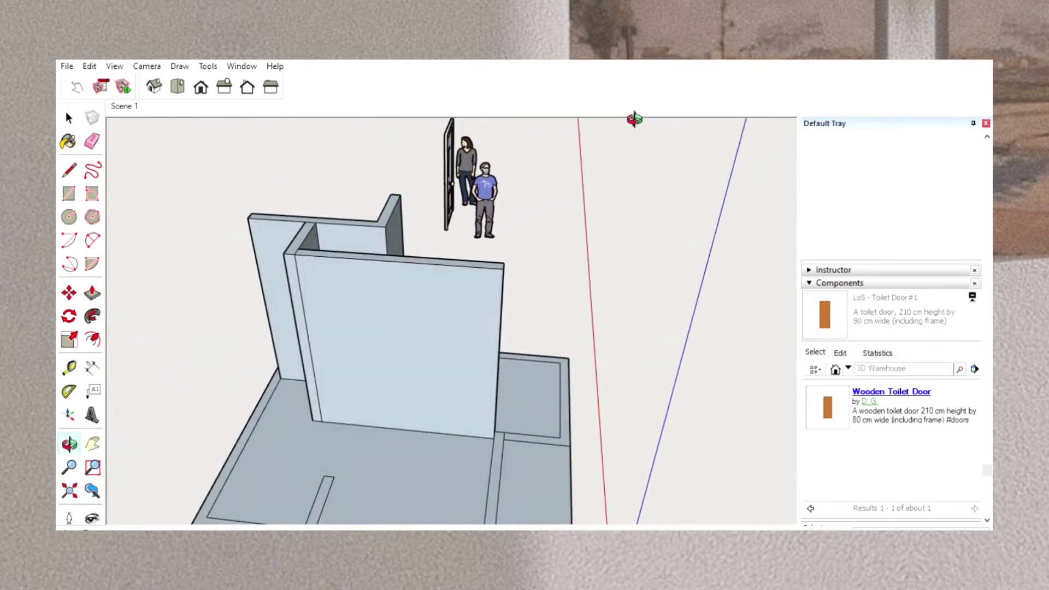
pyautogui.moveTo(393, 330); pyautogui.dragTo(503, 197)
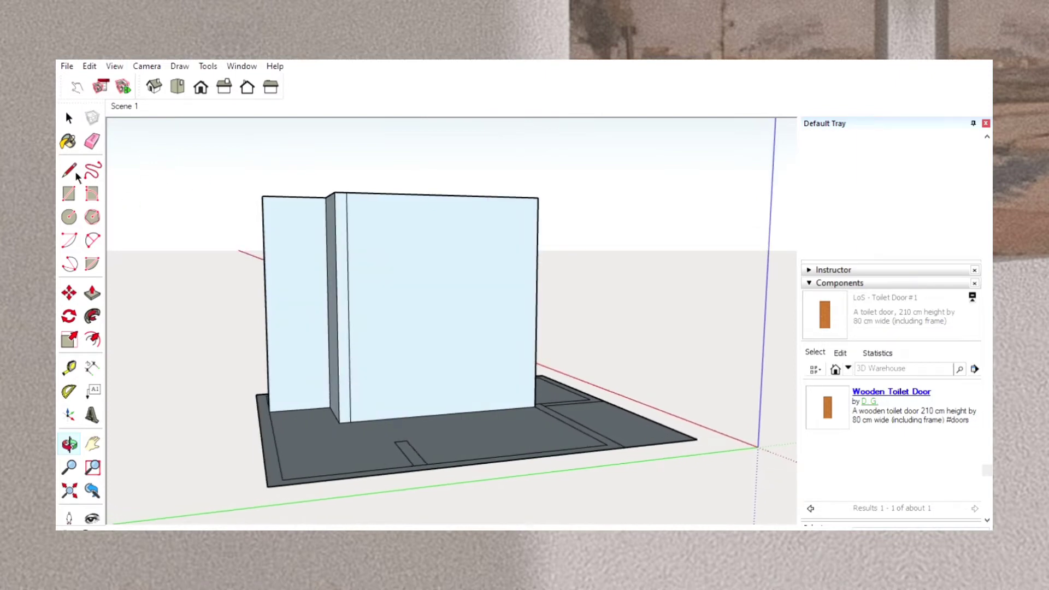
pyautogui.click(69, 193)
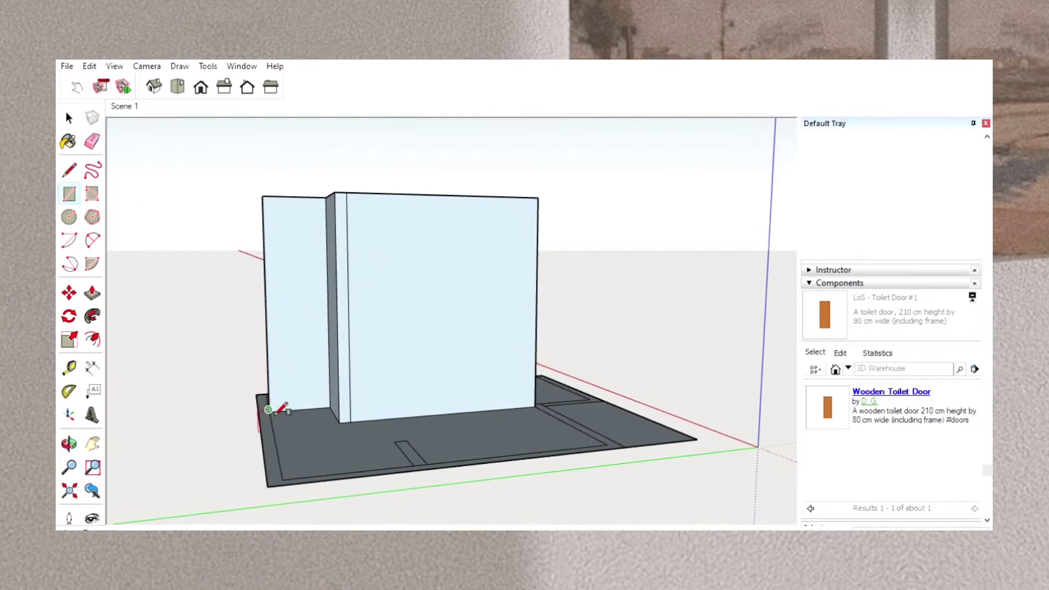
pyautogui.click(269, 409)
pyautogui.click(350, 422)
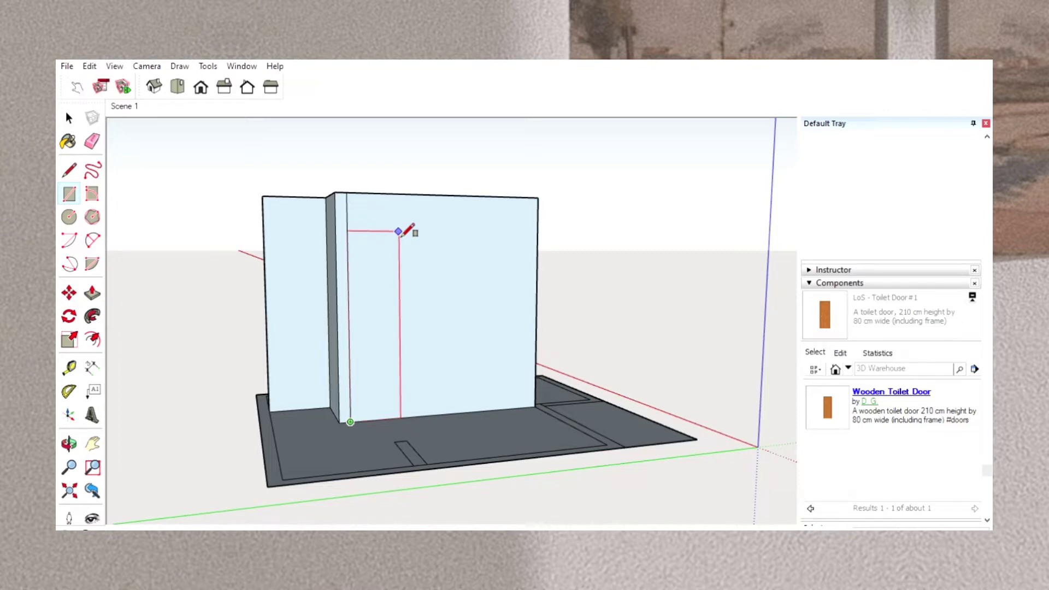
pyautogui.press('Return')
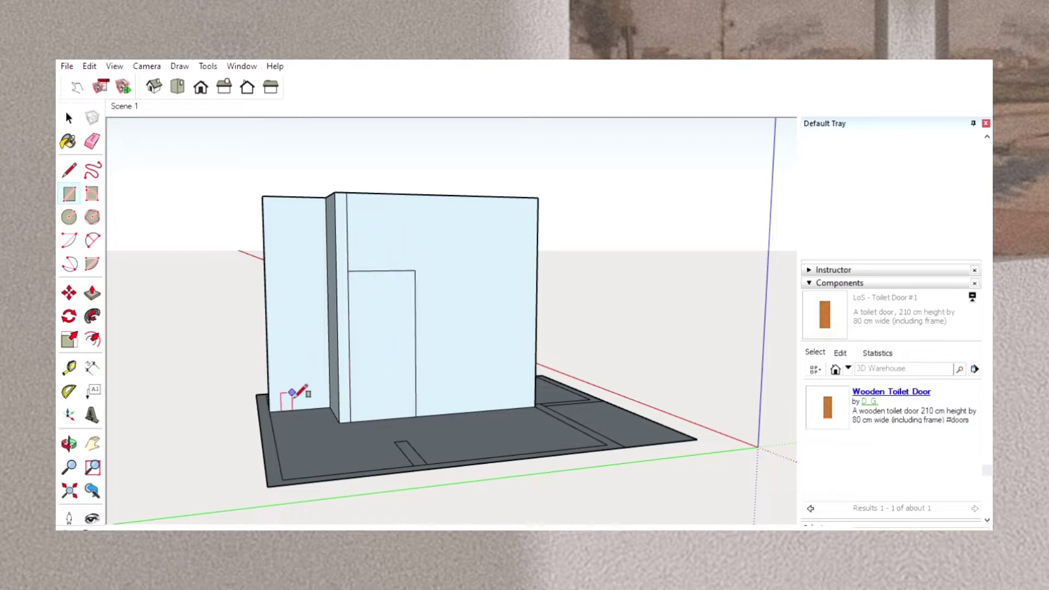
pyautogui.rightClick(269, 392)
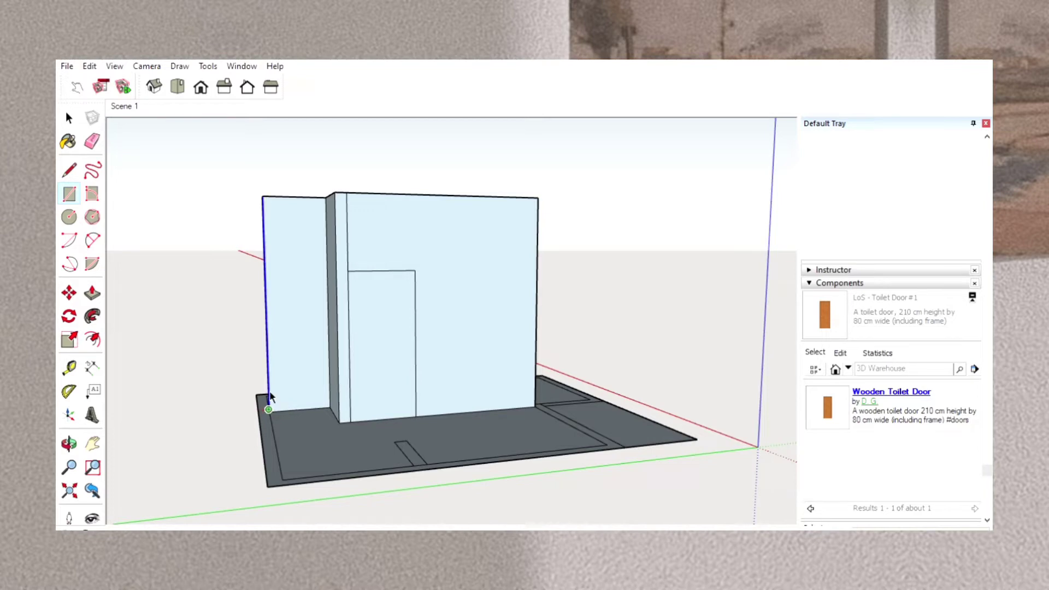
pyautogui.click(217, 386)
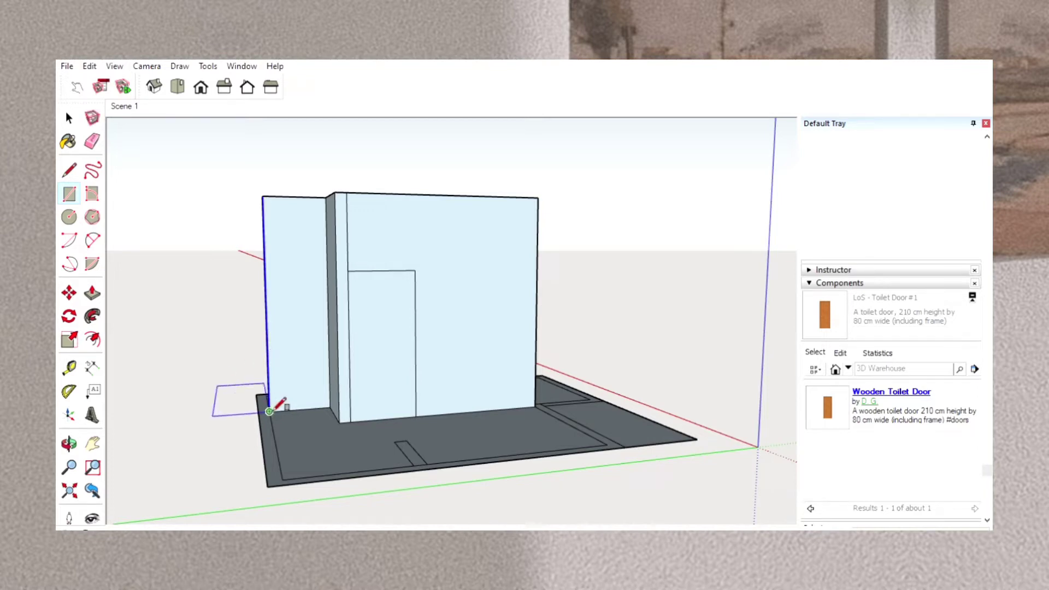
pyautogui.click(268, 410)
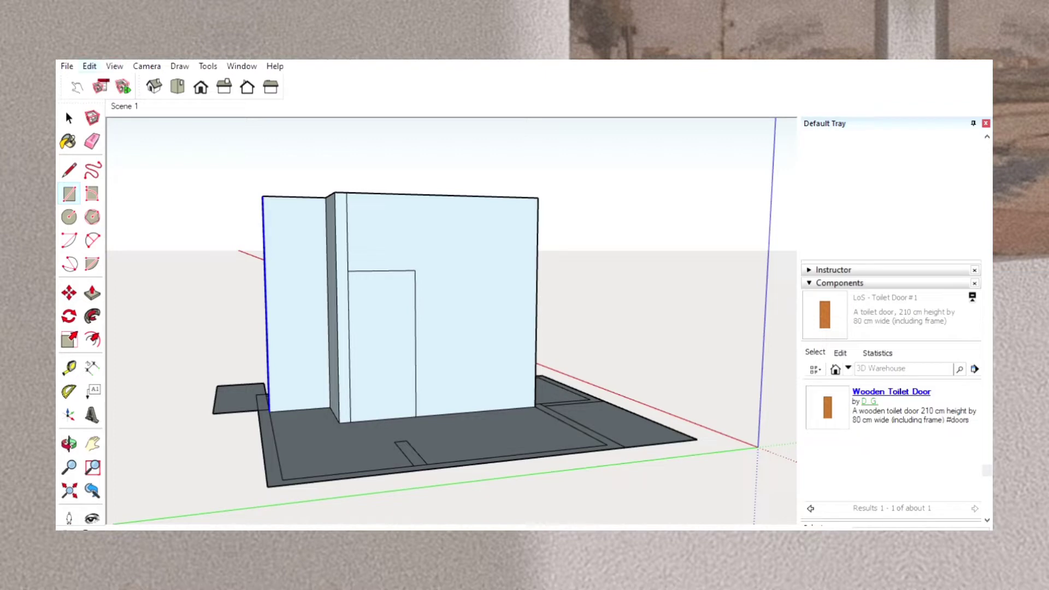
pyautogui.hotkey('ctrl', 'z')
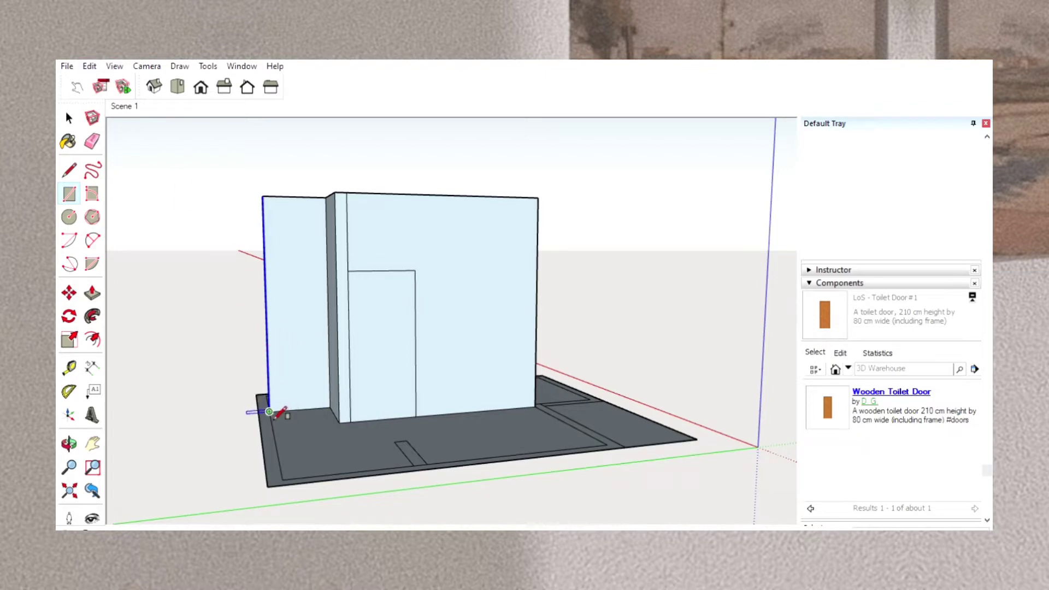
# Draw a door outline at the set-back wall's outer bottom corner and Push/Pull the wide wall's door outline through to make an opening.
pyautogui.click(268, 411)
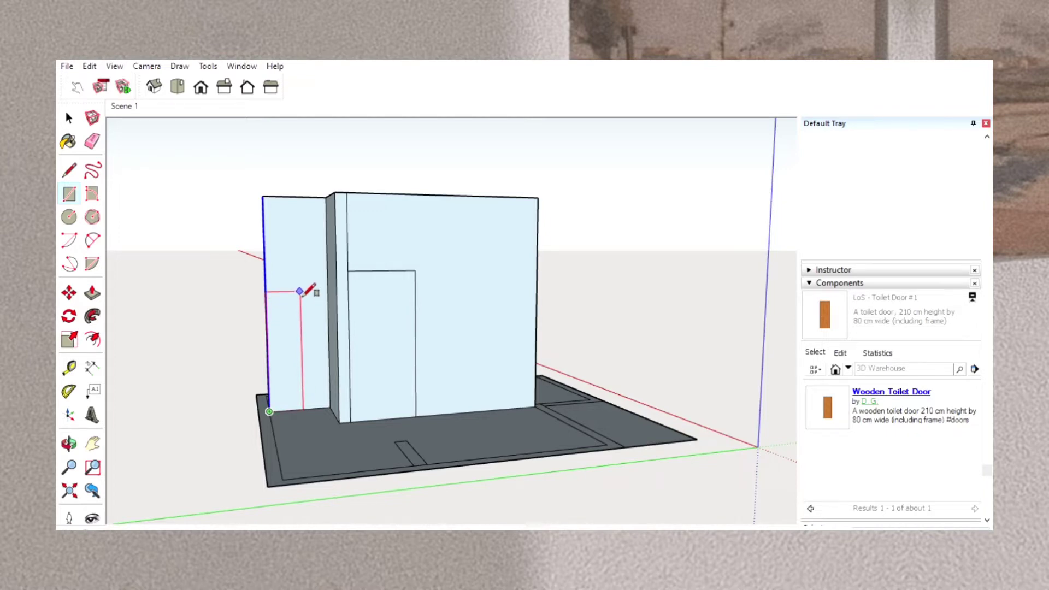
pyautogui.press('Return')
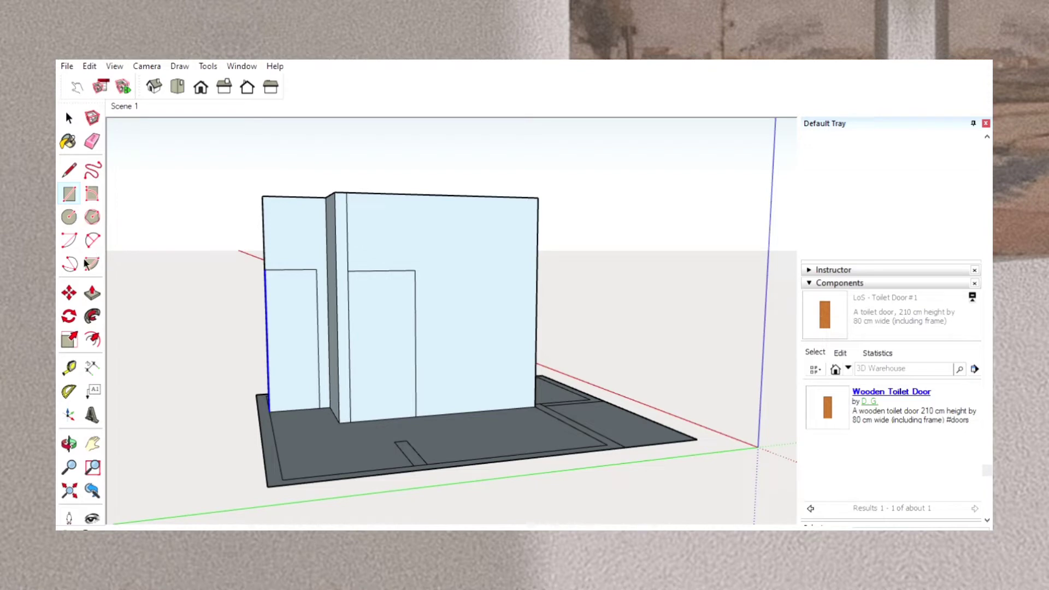
pyautogui.click(93, 291)
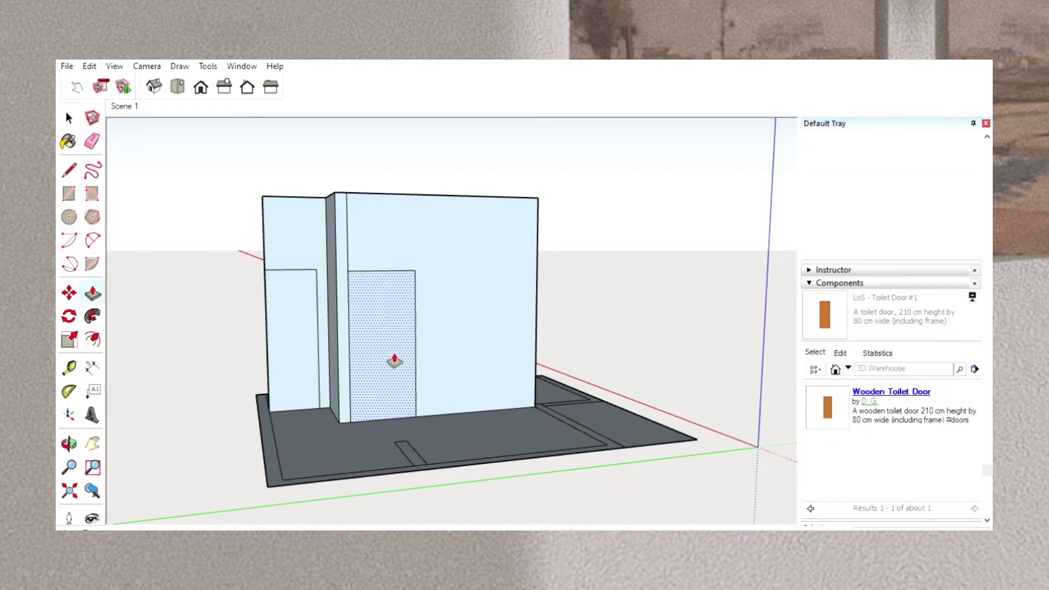
pyautogui.click(394, 361)
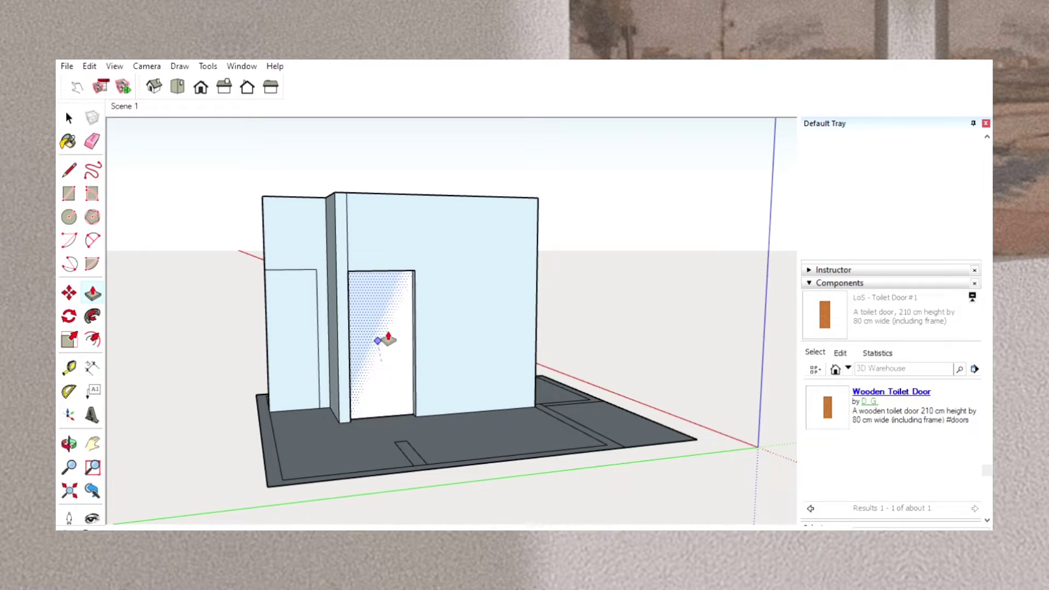
pyautogui.click(389, 339)
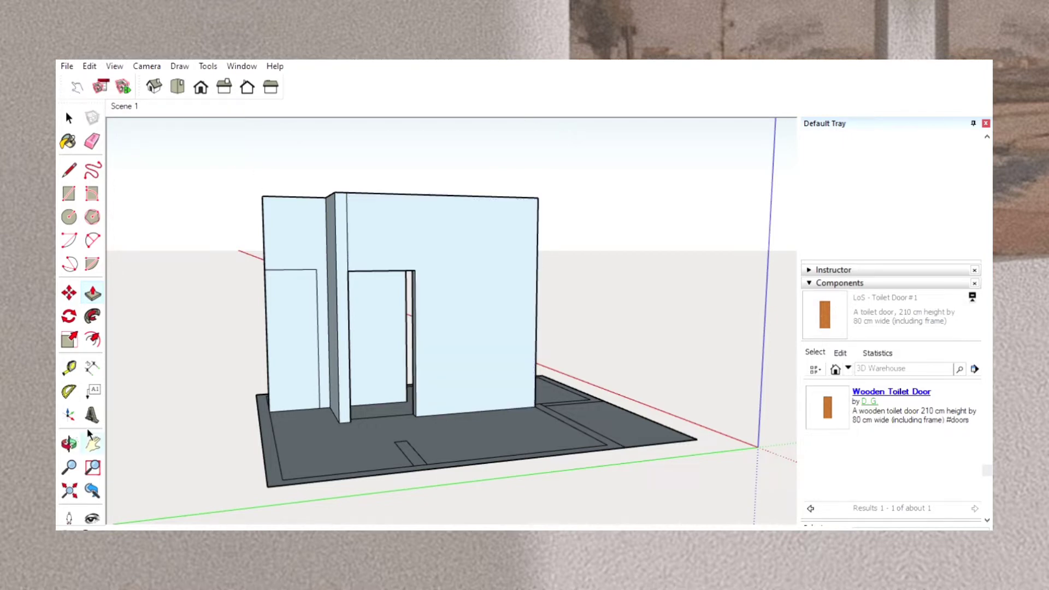
# Move the component containing the door and the woman figure next to the house walls and adjust its height near the ground.
pyautogui.click(92, 443)
pyautogui.moveTo(626, 338); pyautogui.dragTo(476, 347)
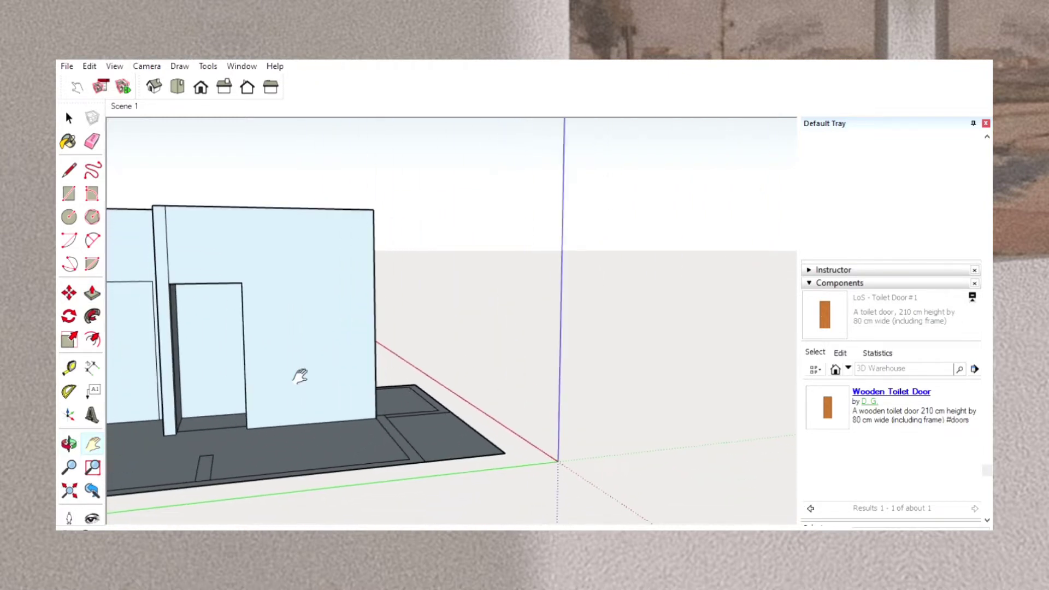
pyautogui.click(69, 444)
pyautogui.moveTo(605, 265); pyautogui.dragTo(412, 315)
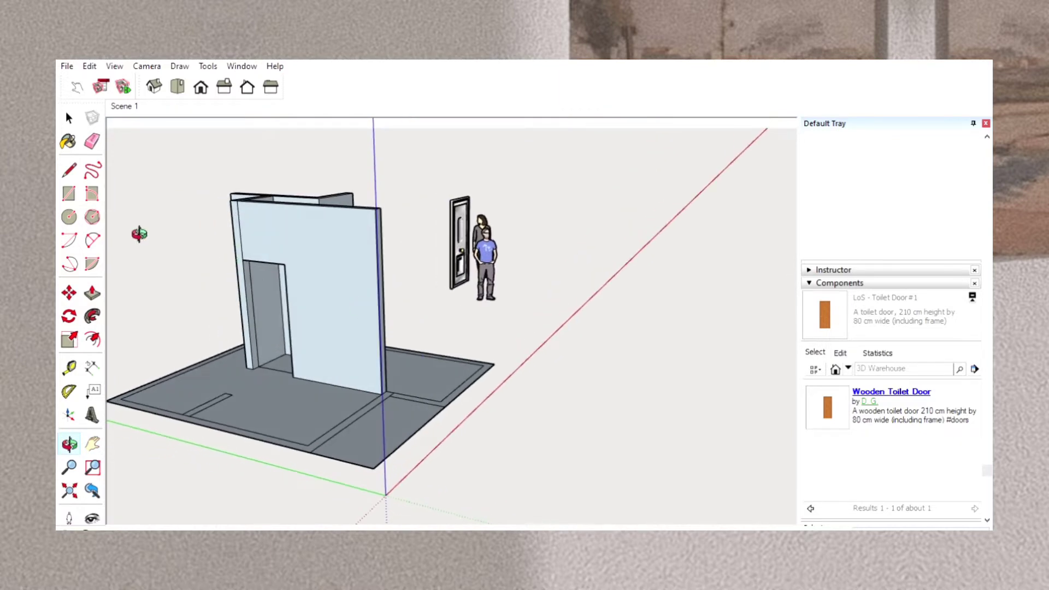
pyautogui.click(69, 294)
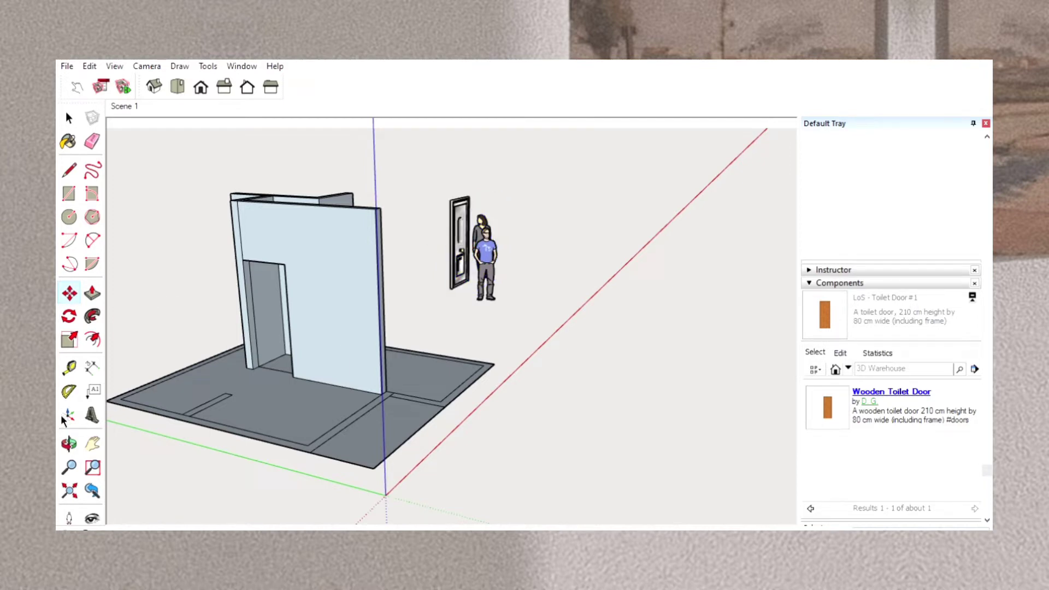
pyautogui.click(69, 443)
pyautogui.moveTo(503, 316); pyautogui.dragTo(195, 247)
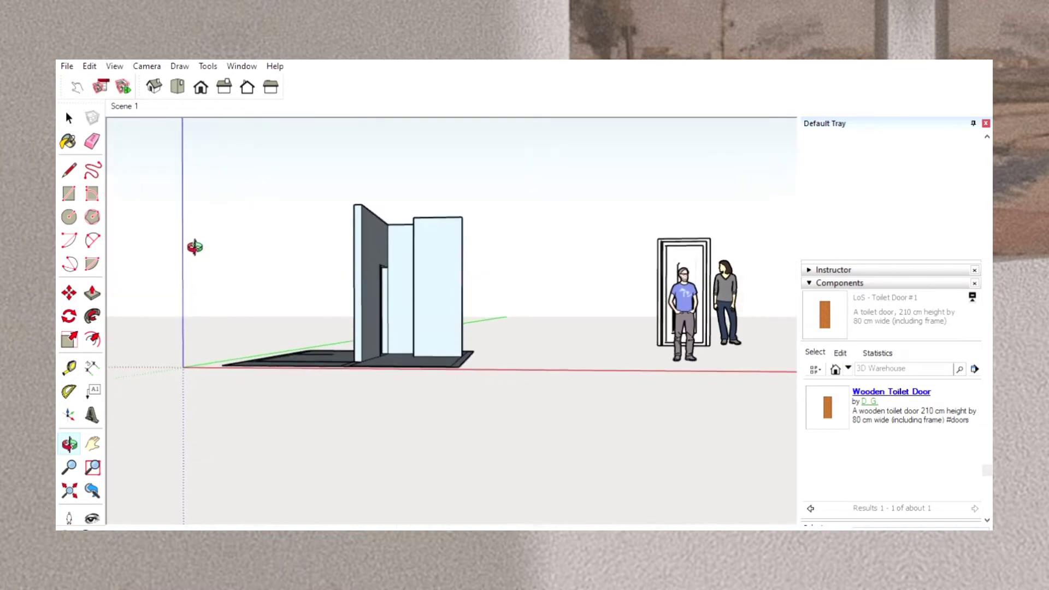
pyautogui.click(70, 289)
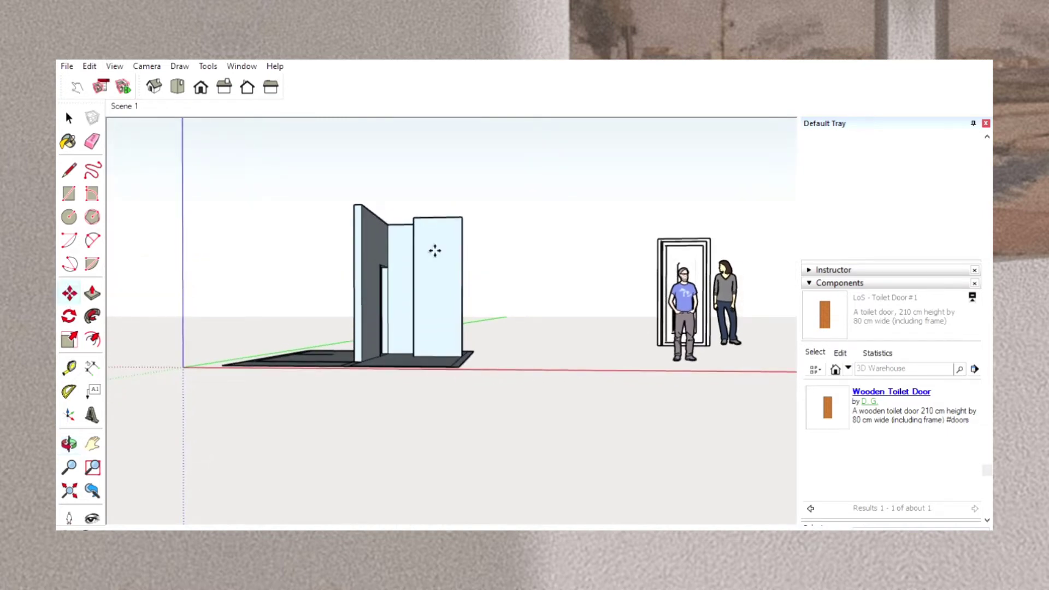
pyautogui.moveTo(742, 308); pyautogui.dragTo(557, 317)
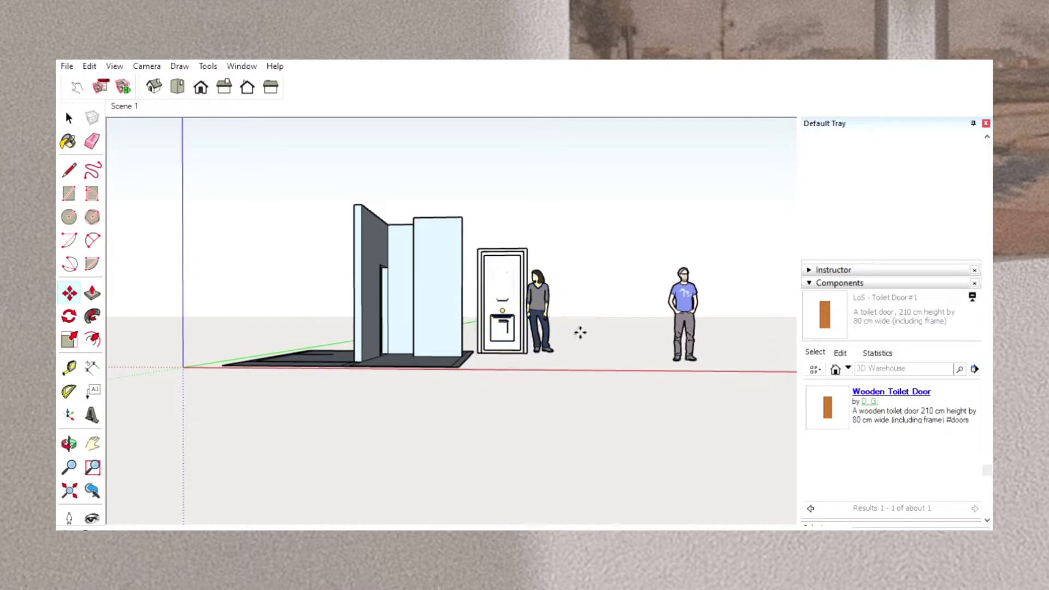
pyautogui.click(550, 330)
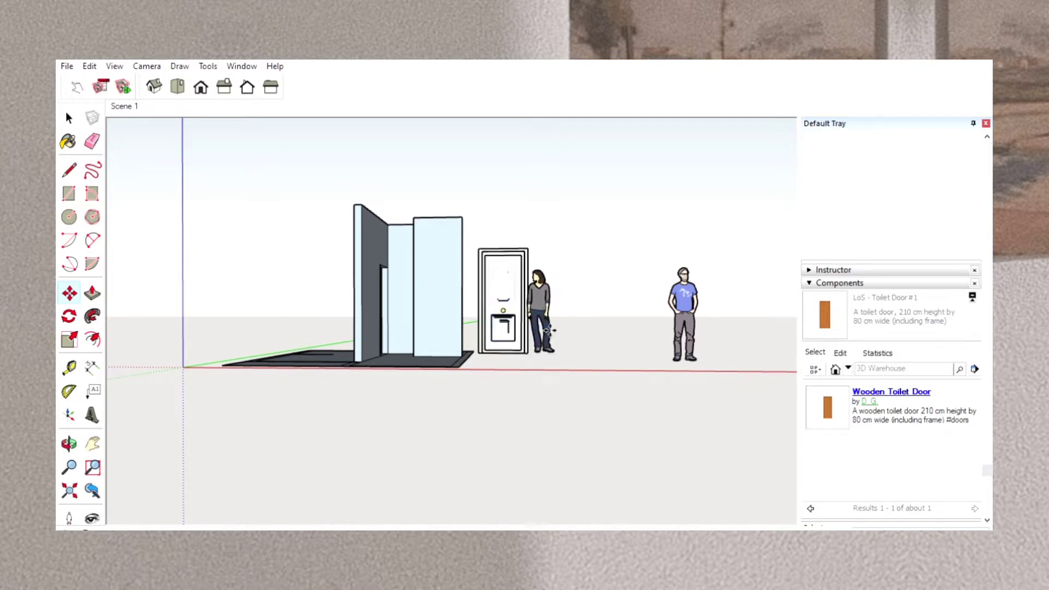
pyautogui.moveTo(550, 330)
pyautogui.mouseDown()
pyautogui.moveTo(549, 313)
pyautogui.moveTo(551, 338)
pyautogui.mouseUp()
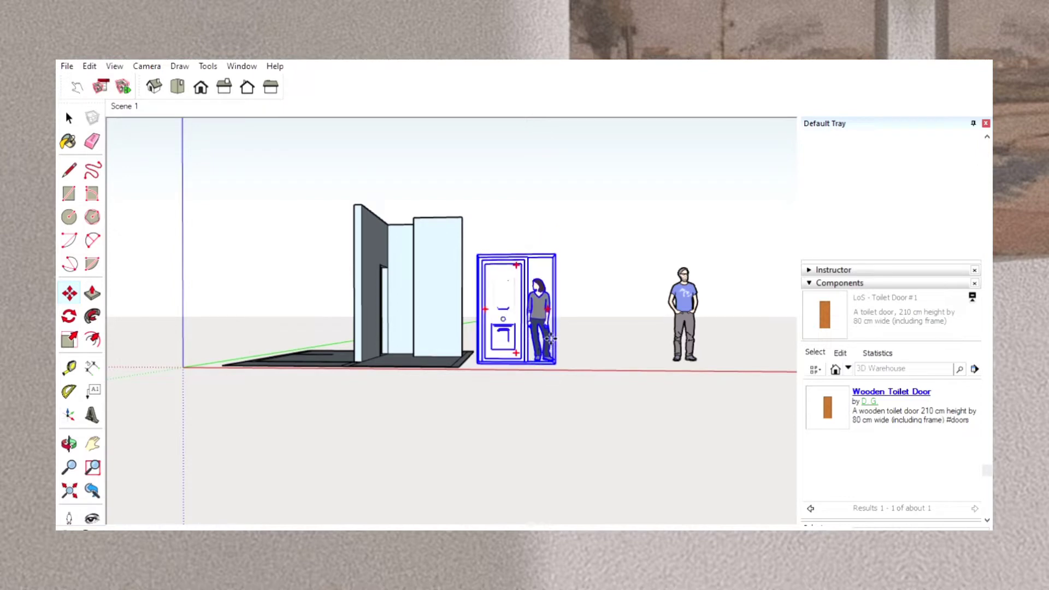
pyautogui.click(550, 328)
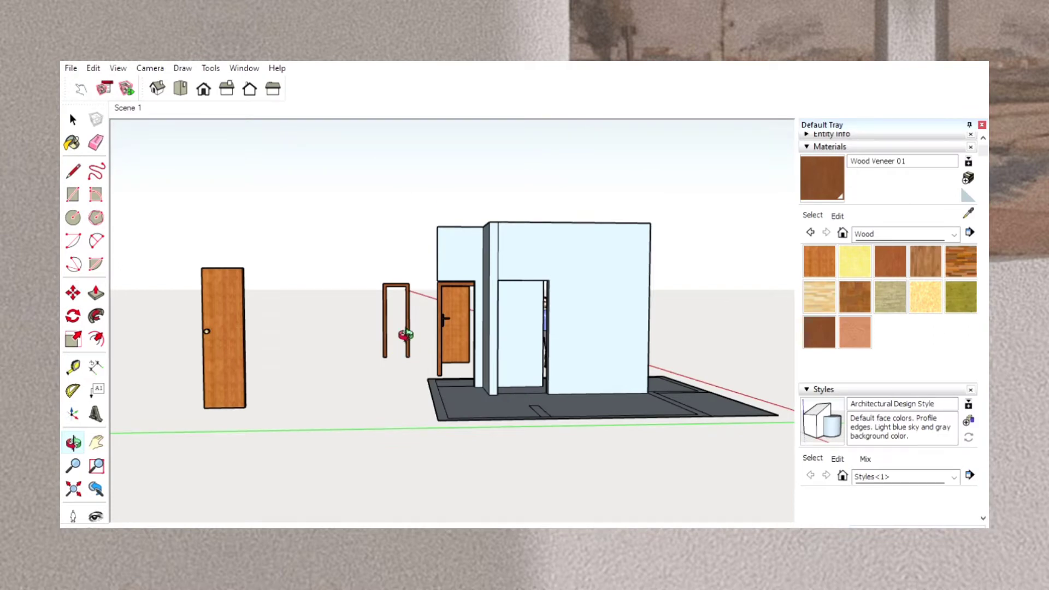
# Open the component containing the wooden door and the detached frame for editing.
pyautogui.click(73, 292)
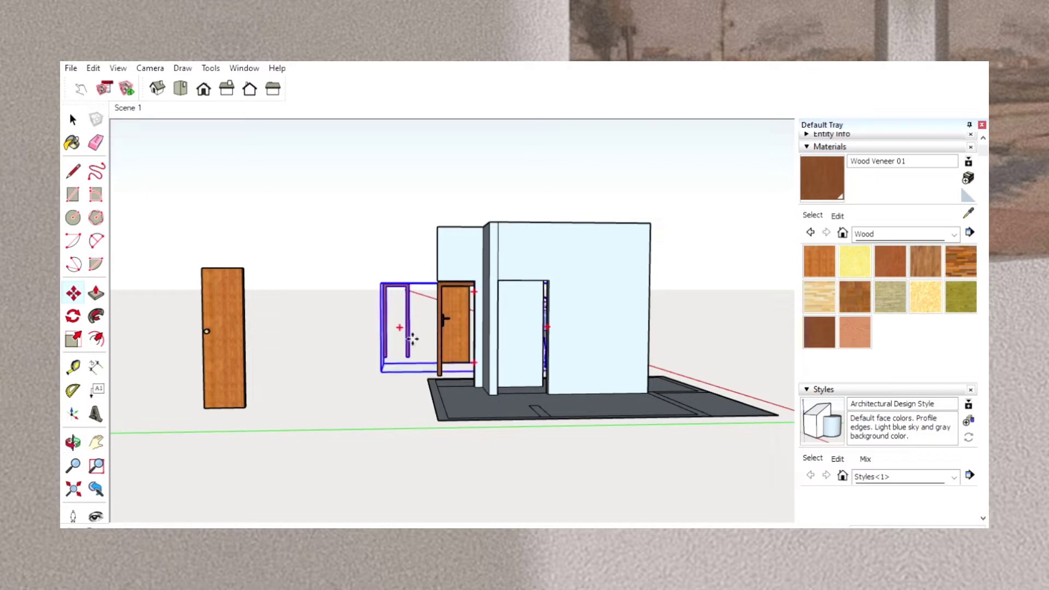
pyautogui.scroll(5, 412, 340)
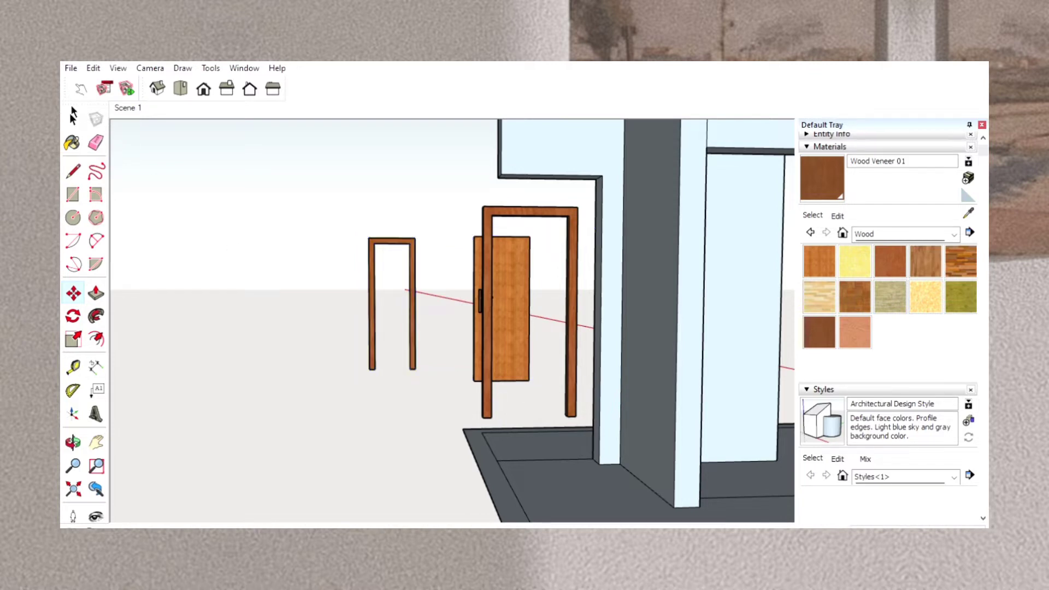
pyautogui.click(73, 116)
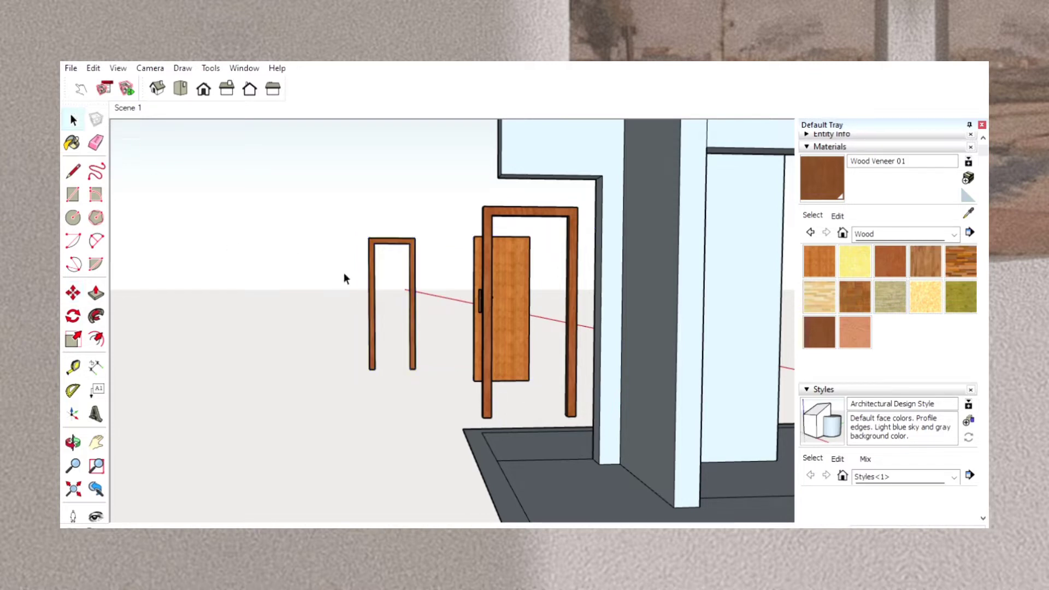
pyautogui.doubleClick(375, 295)
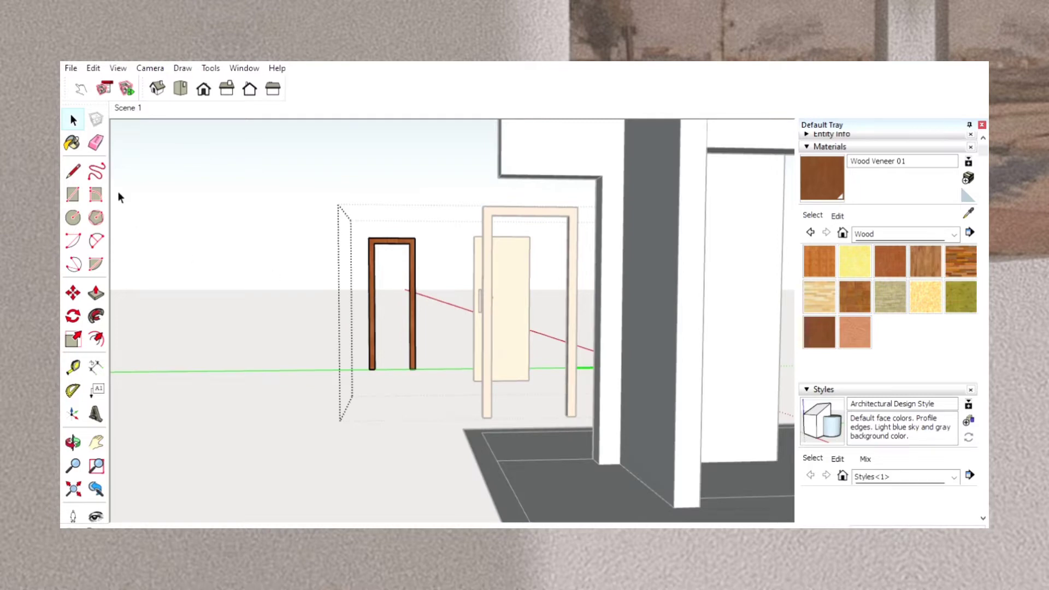
# Select the whole detached narrow frame within the open component and move it downward and farther away from the wooden door.
pyautogui.click(73, 292)
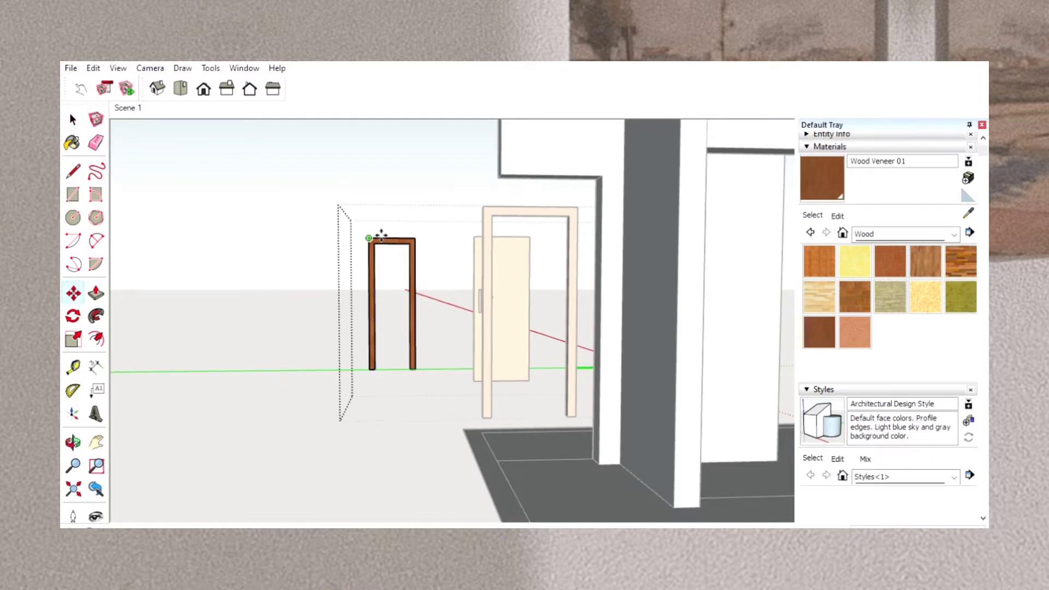
pyautogui.click(73, 118)
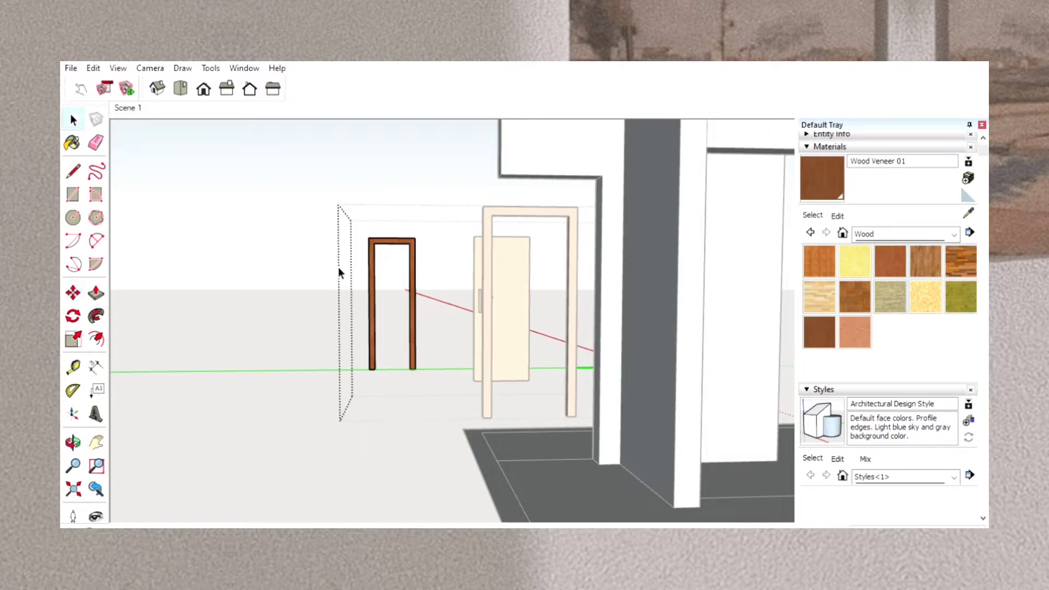
pyautogui.moveTo(369, 232); pyautogui.dragTo(422, 375)
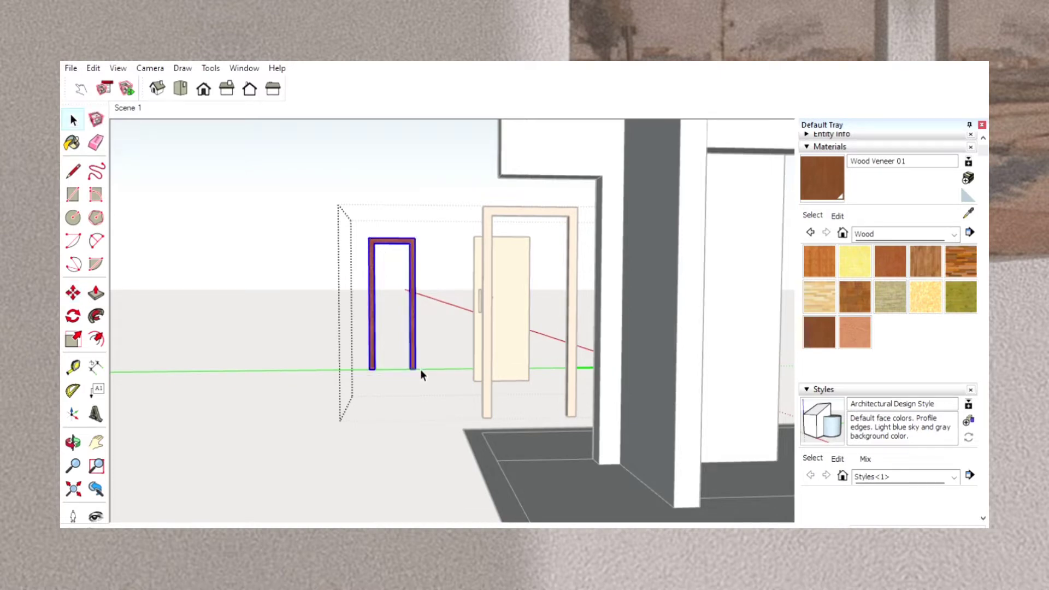
pyautogui.click(72, 293)
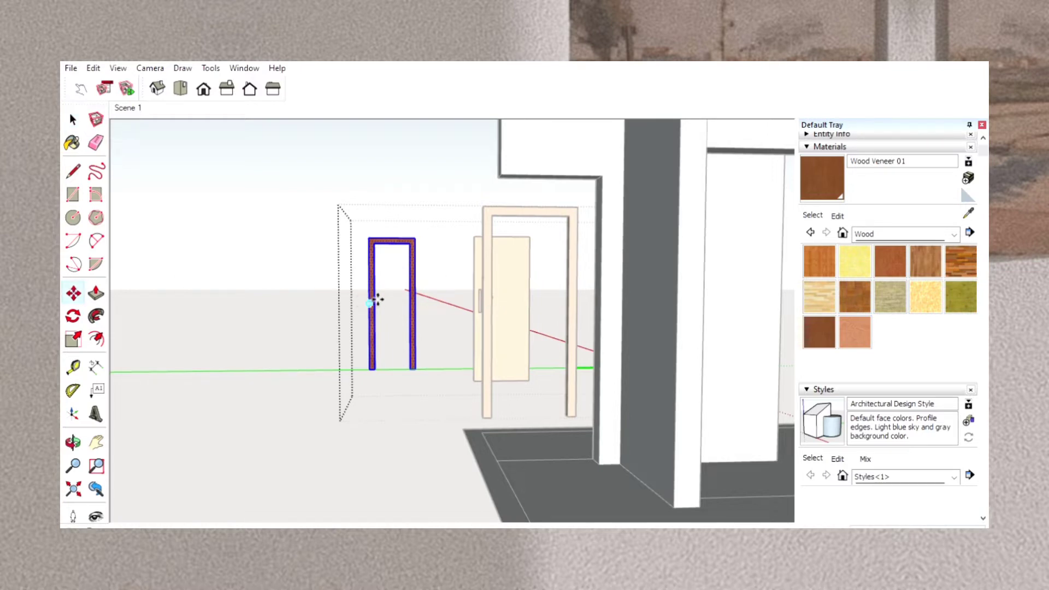
pyautogui.moveTo(378, 299); pyautogui.dragTo(361, 350)
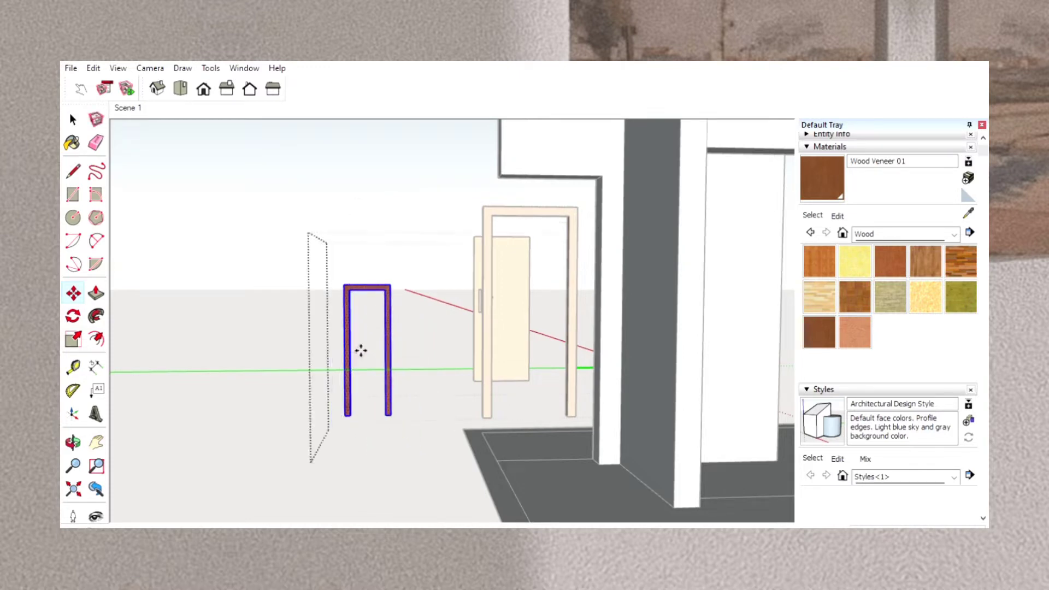
pyautogui.scroll(-5, 360, 350)
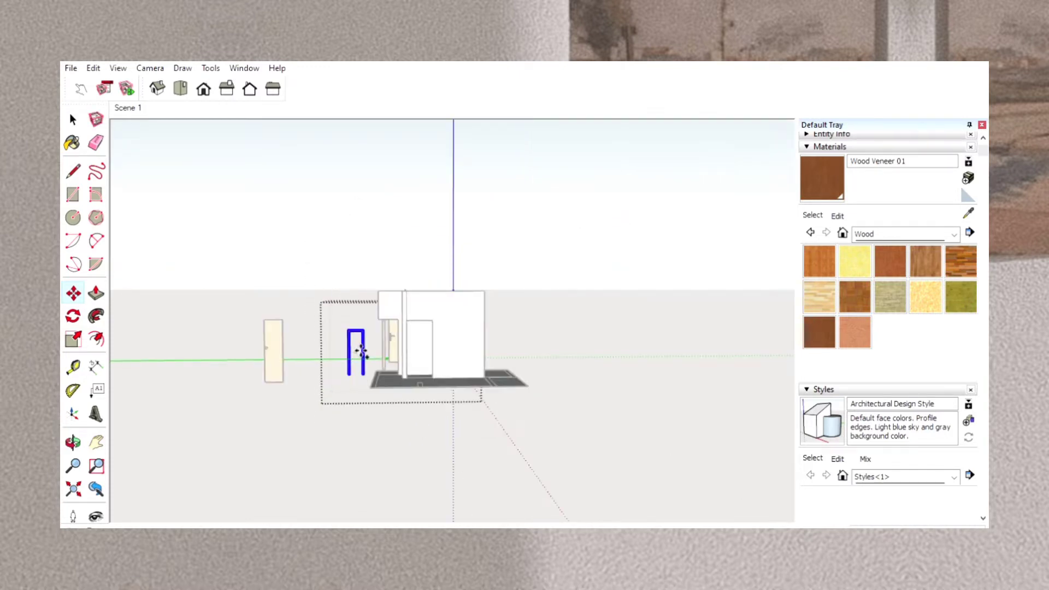
pyautogui.scroll(5, 362, 351)
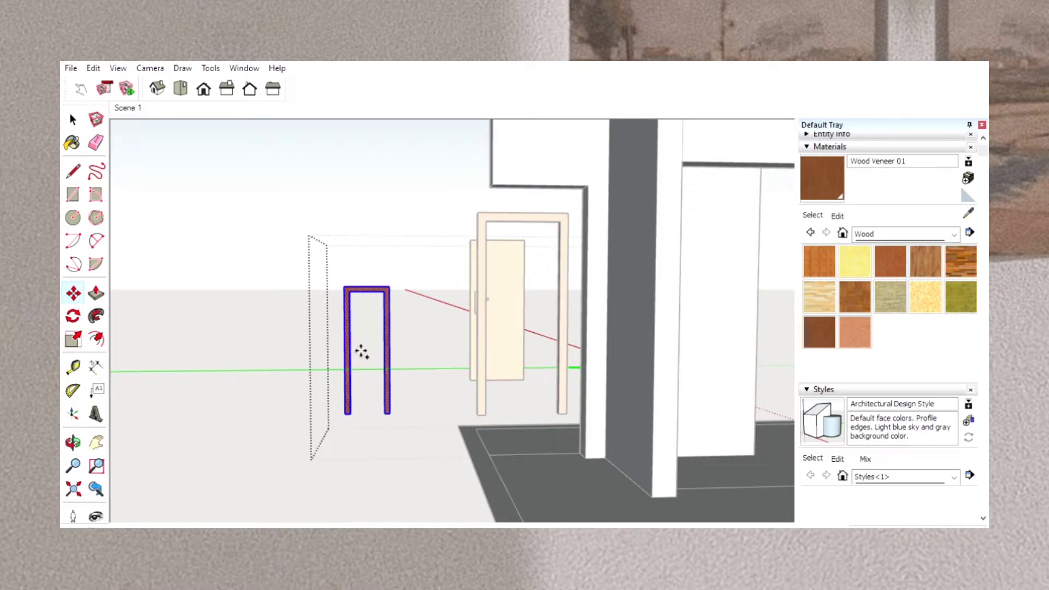
# Place a copy of the detached narrow frame in the set-back wall's door opening and lower it to fit beneath the lintel.
pyautogui.click(367, 291)
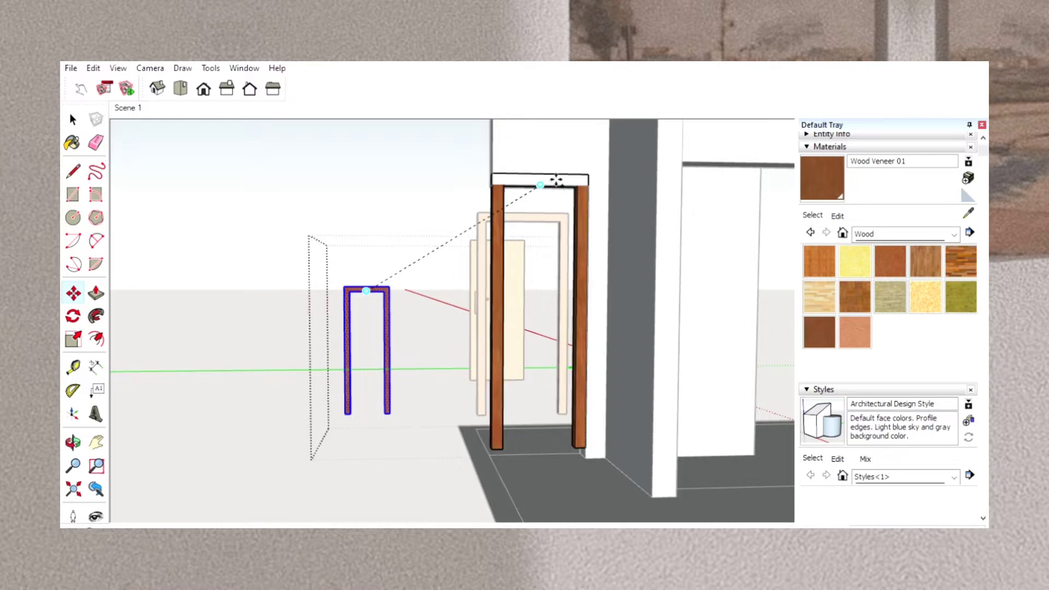
pyautogui.click(556, 180)
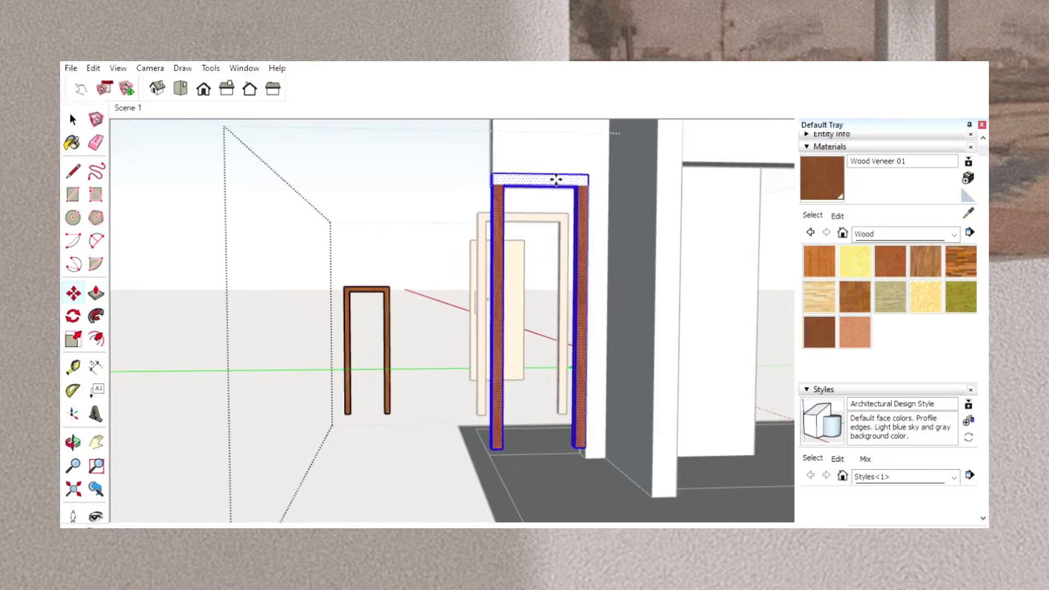
pyautogui.click(510, 281)
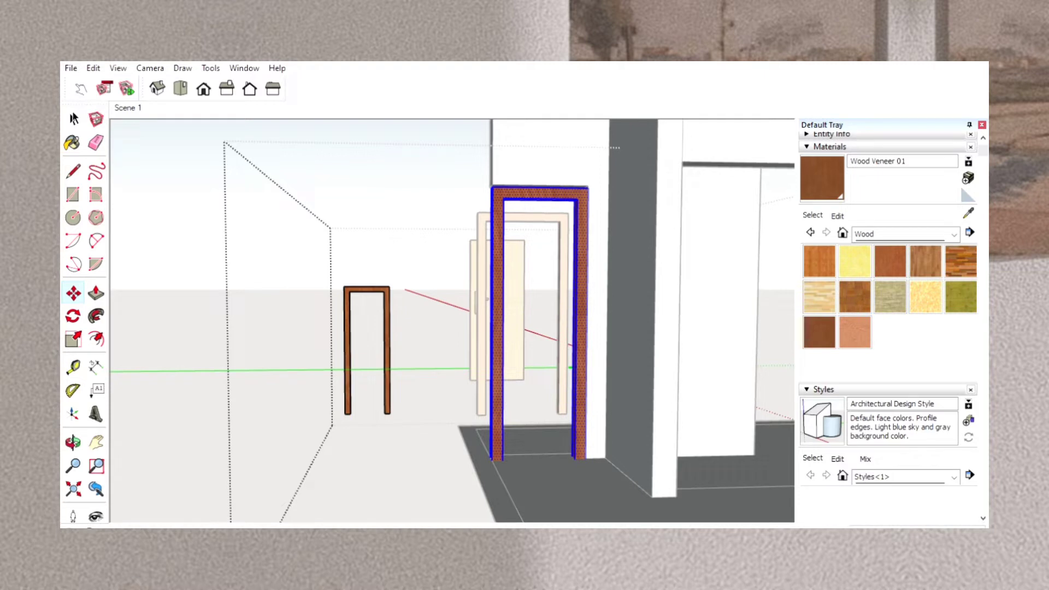
# Close the component containing the frames and return to the whole house model.
pyautogui.scroll(-3, 271, 244)
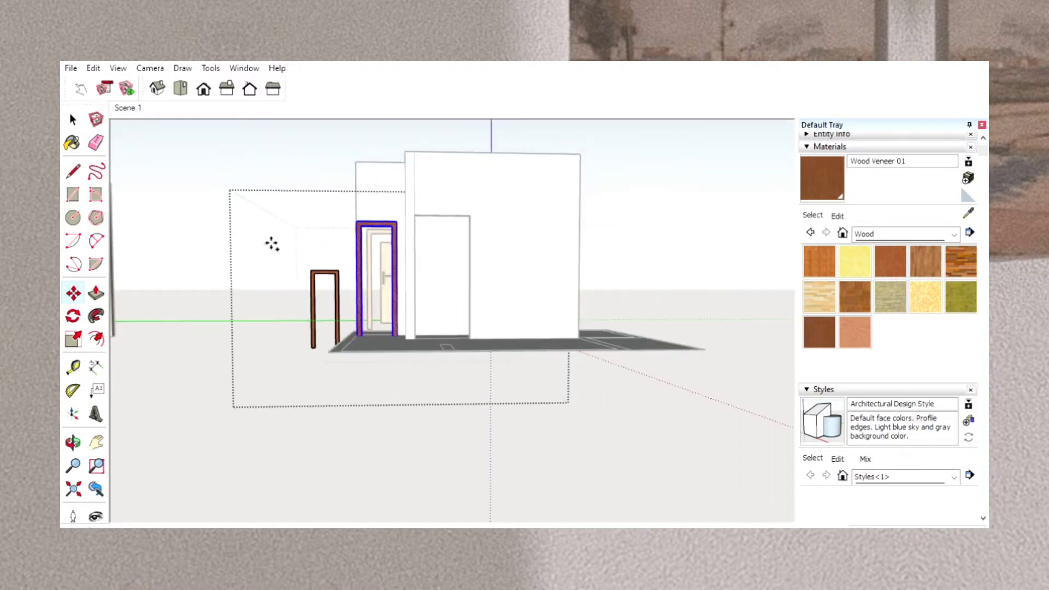
pyautogui.scroll(1, 271, 245)
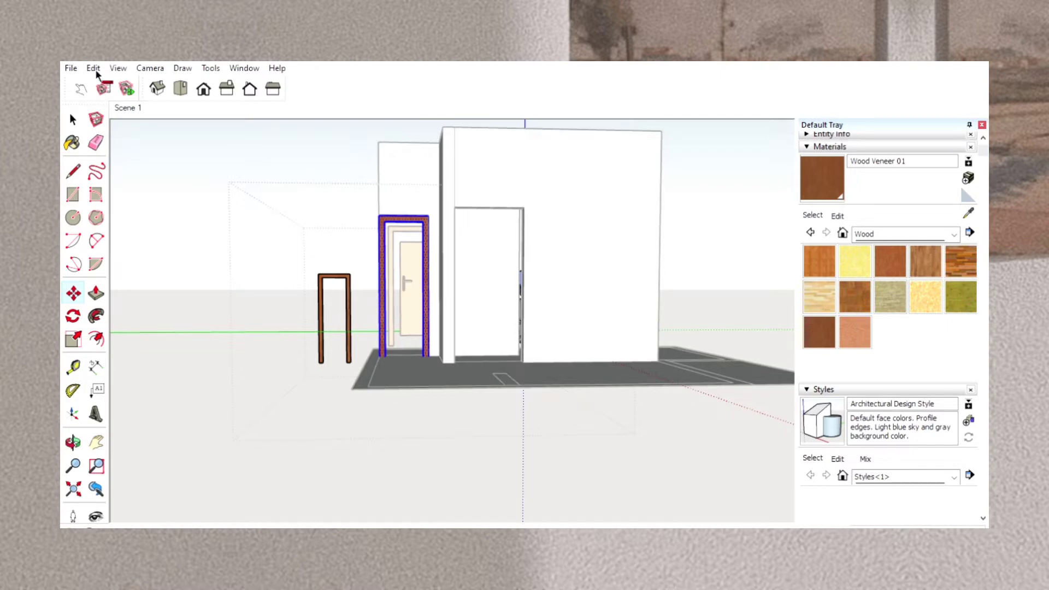
pyautogui.click(97, 442)
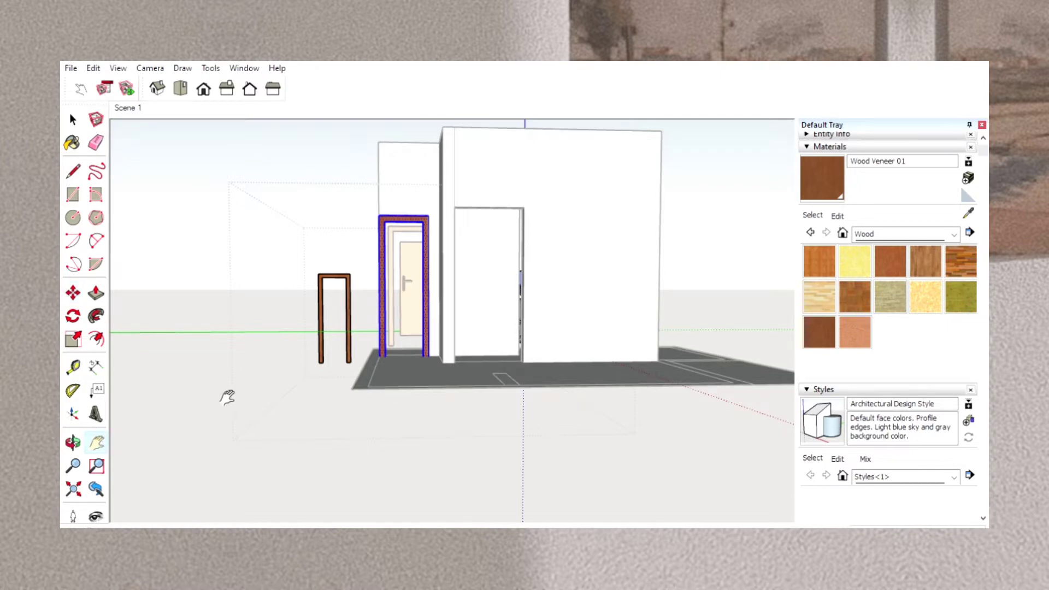
pyautogui.moveTo(227, 399); pyautogui.dragTo(368, 398)
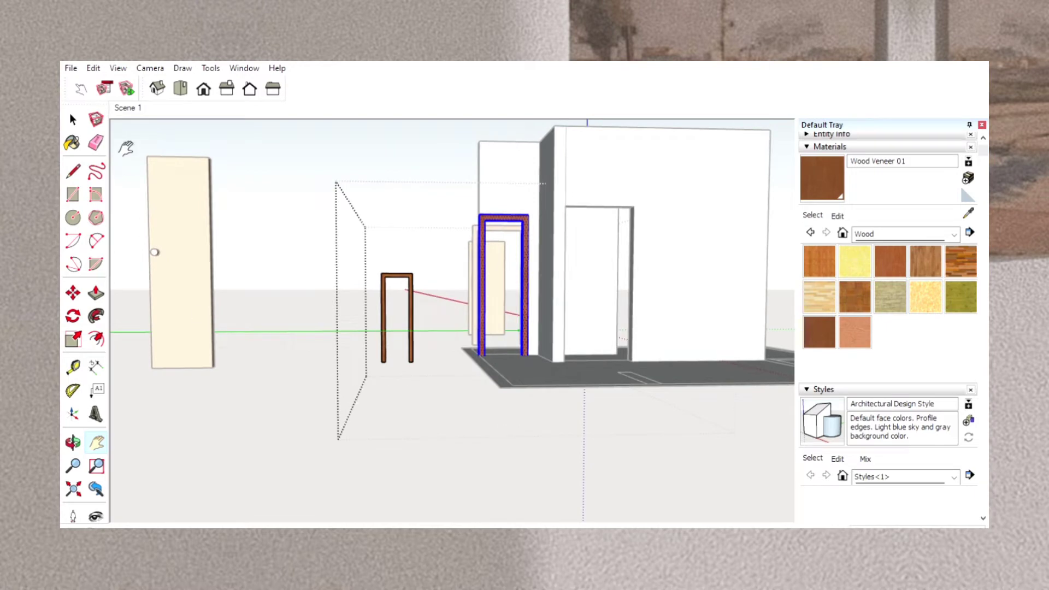
pyautogui.click(73, 119)
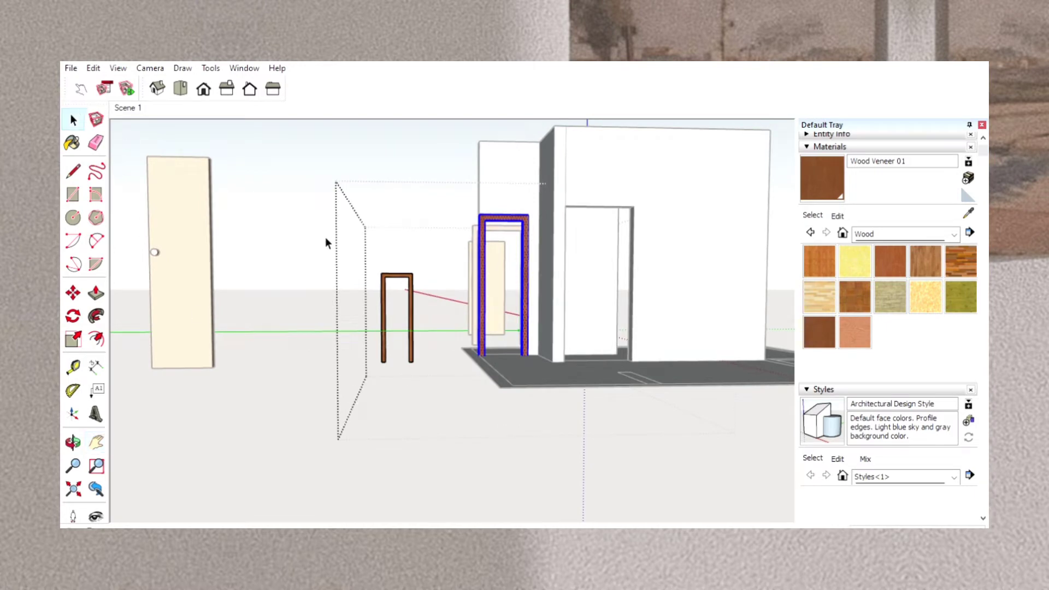
pyautogui.click(325, 237)
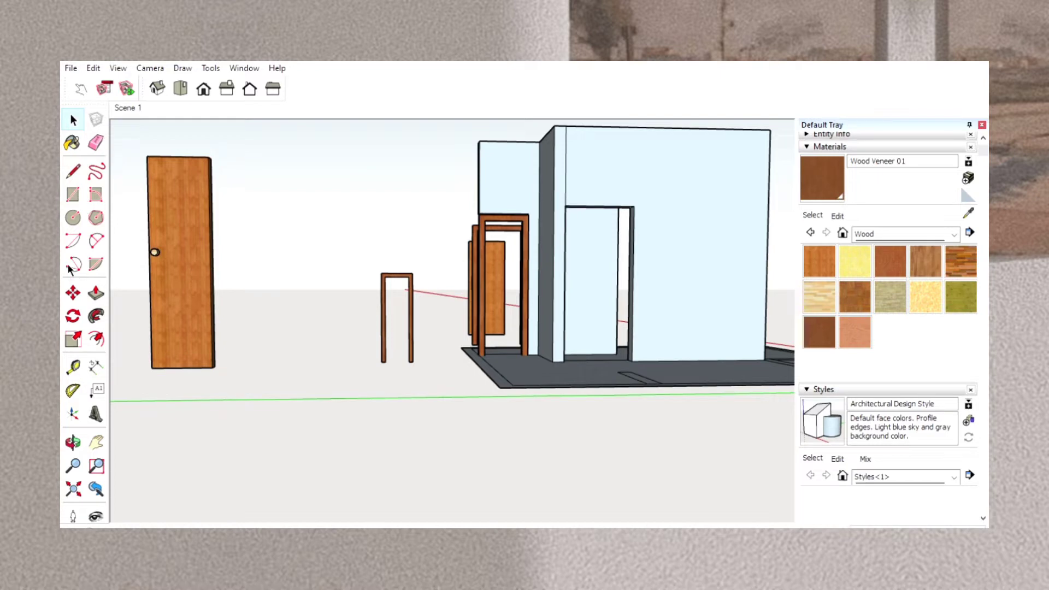
# Move the large wooden door with the round knob beside the set-back wall's framed opening.
pyautogui.click(159, 208)
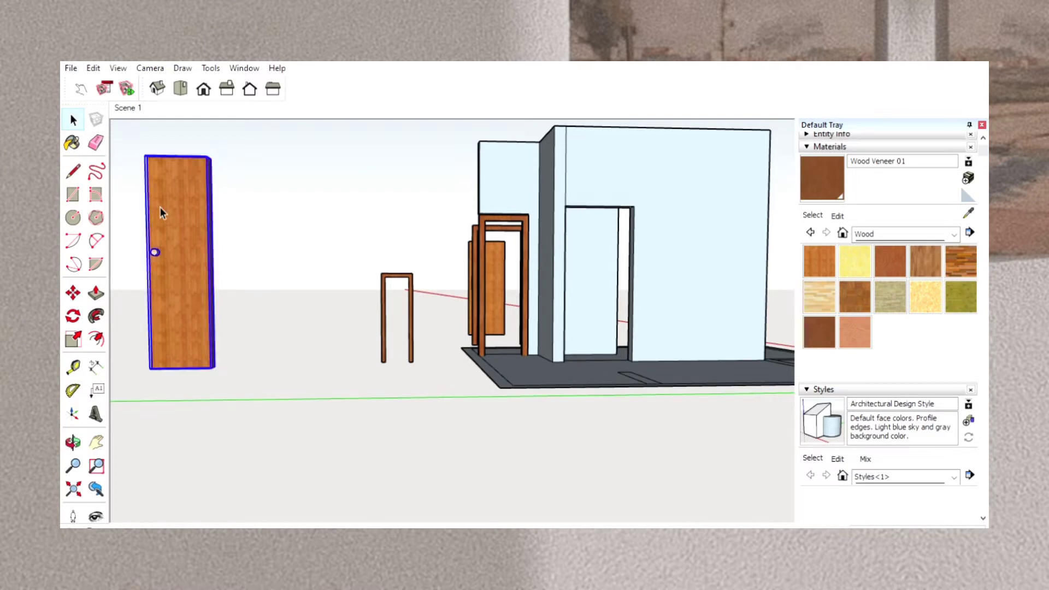
pyautogui.click(73, 293)
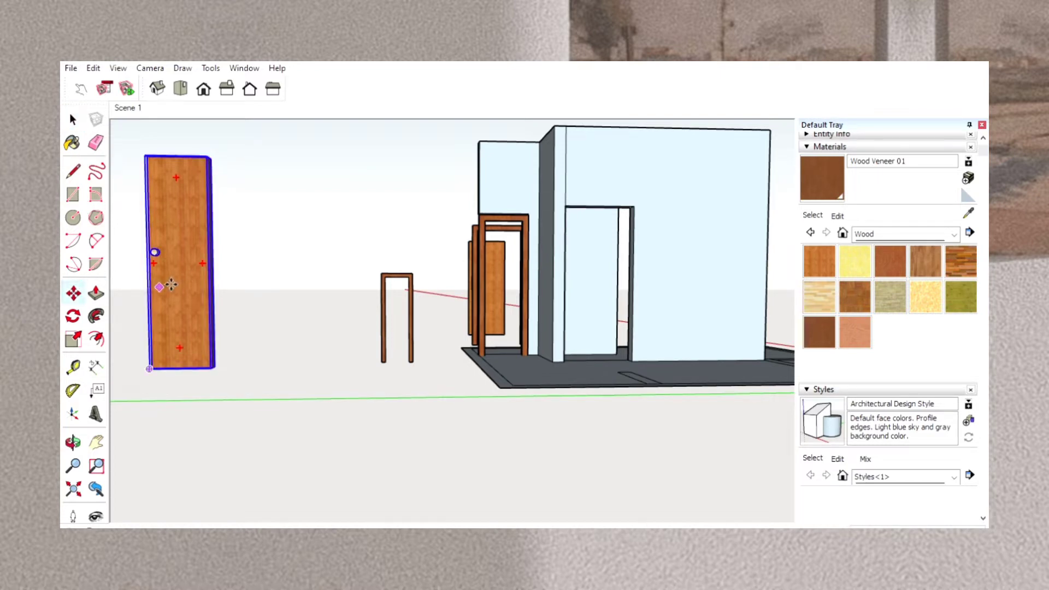
pyautogui.click(160, 286)
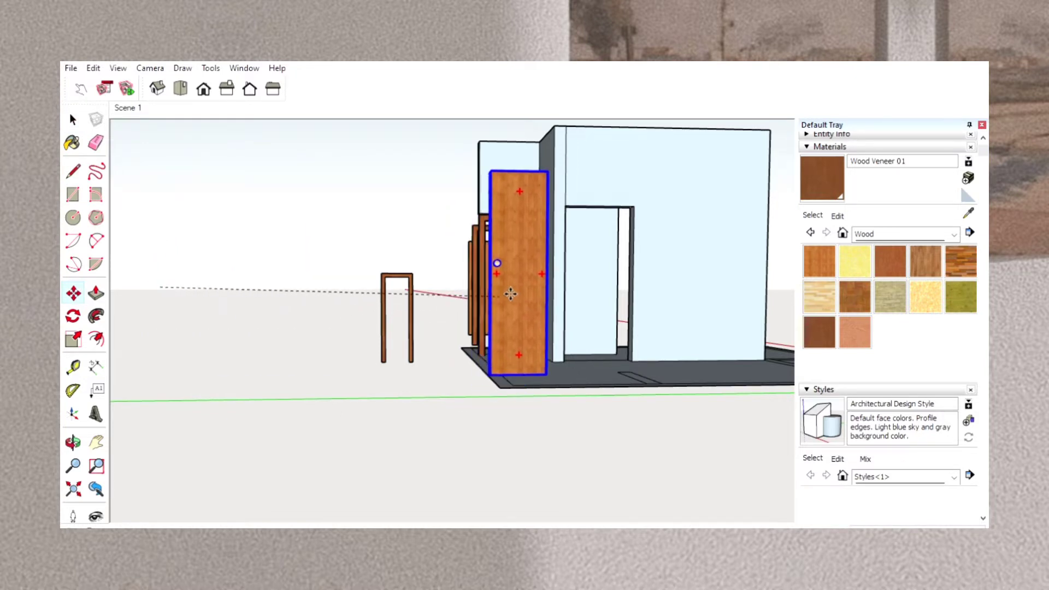
pyautogui.scroll(-4, 511, 295)
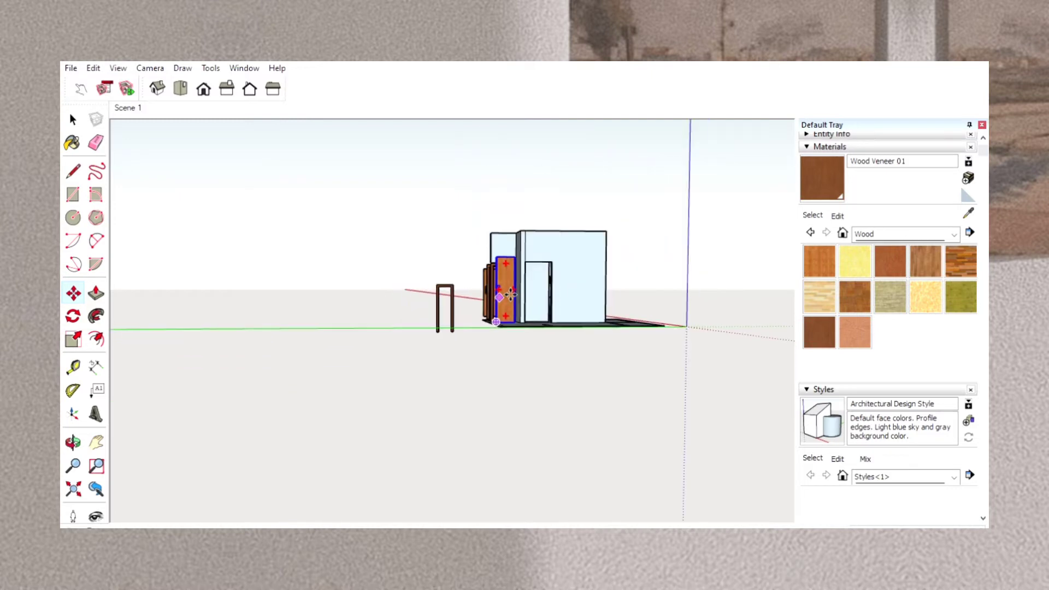
pyautogui.scroll(8, 510, 295)
pyautogui.scroll(-3, 510, 295)
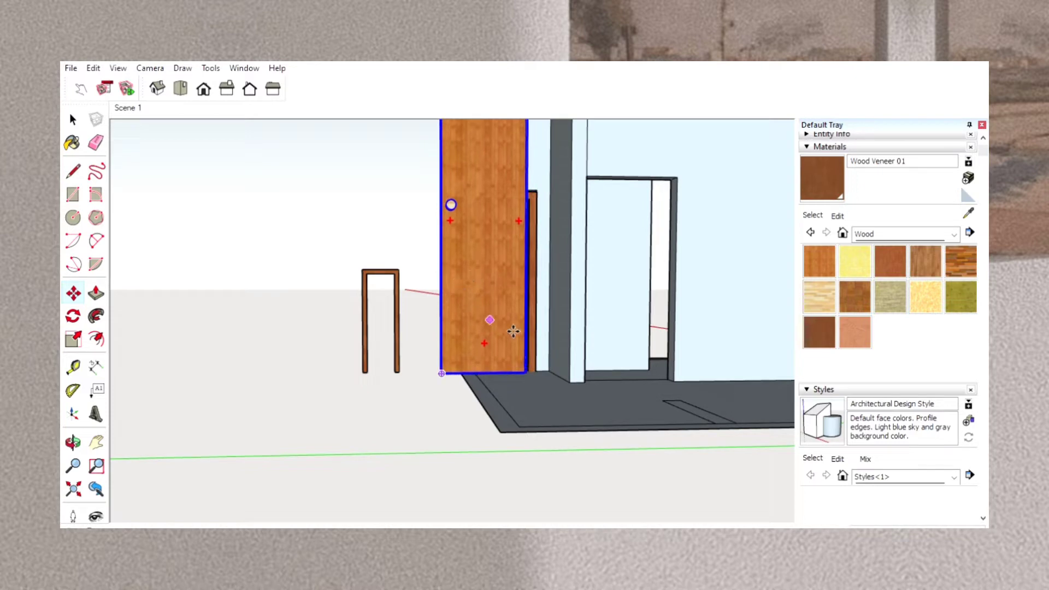
pyautogui.click(539, 364)
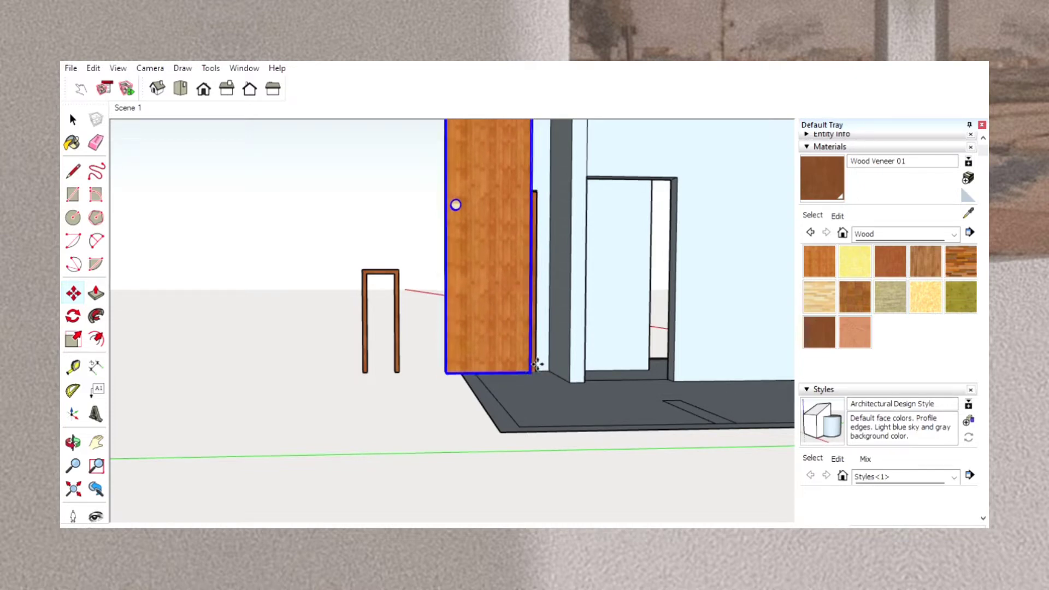
# Shift the round-knob door closer to the house so it stands in front of the framed opening.
pyautogui.scroll(-4, 431, 383)
pyautogui.scroll(3, 431, 382)
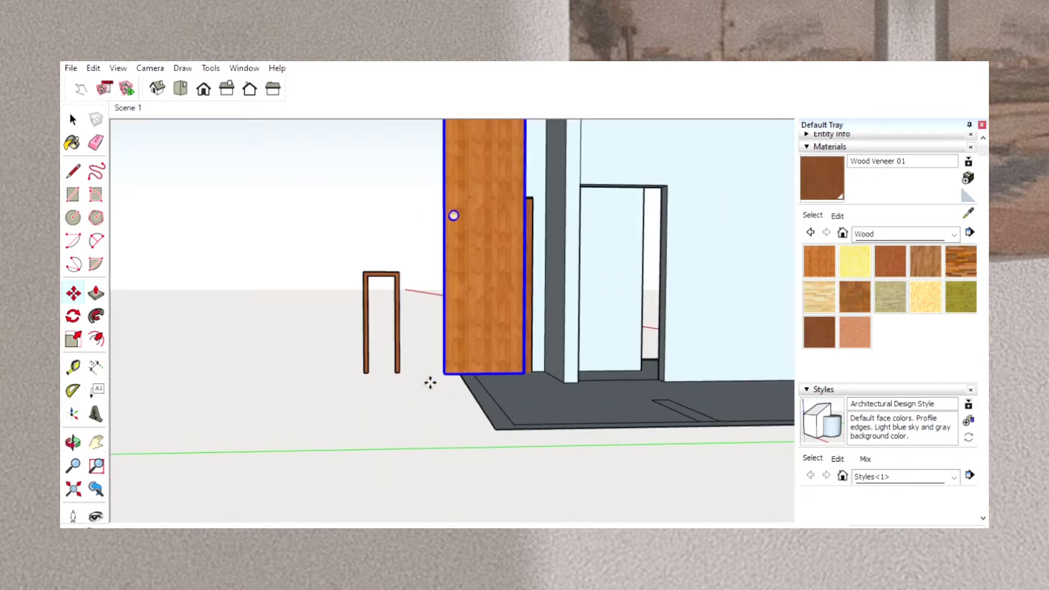
pyautogui.scroll(-3, 431, 383)
pyautogui.click(430, 391)
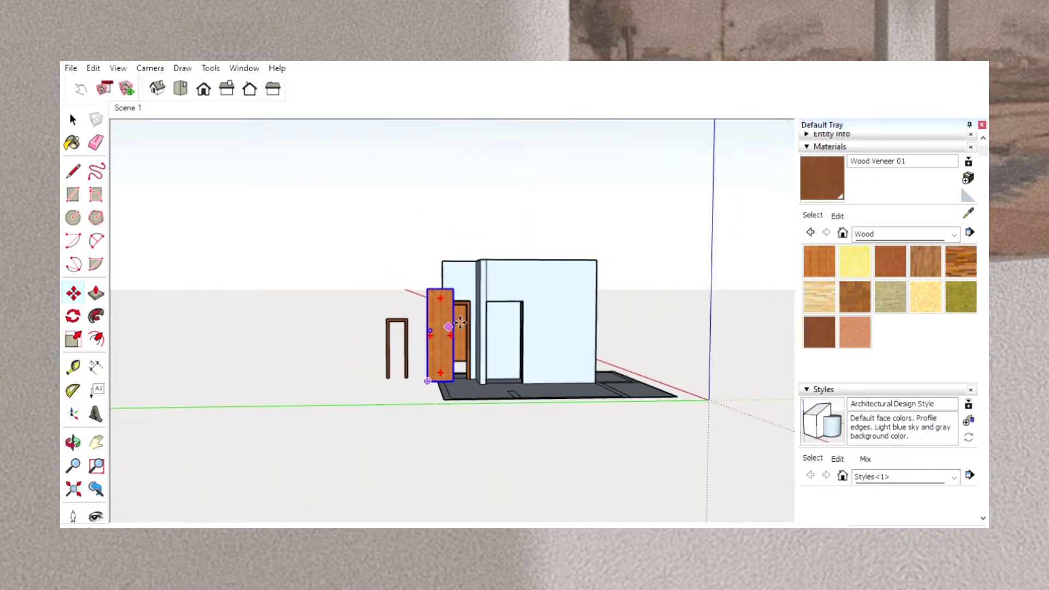
pyautogui.click(452, 323)
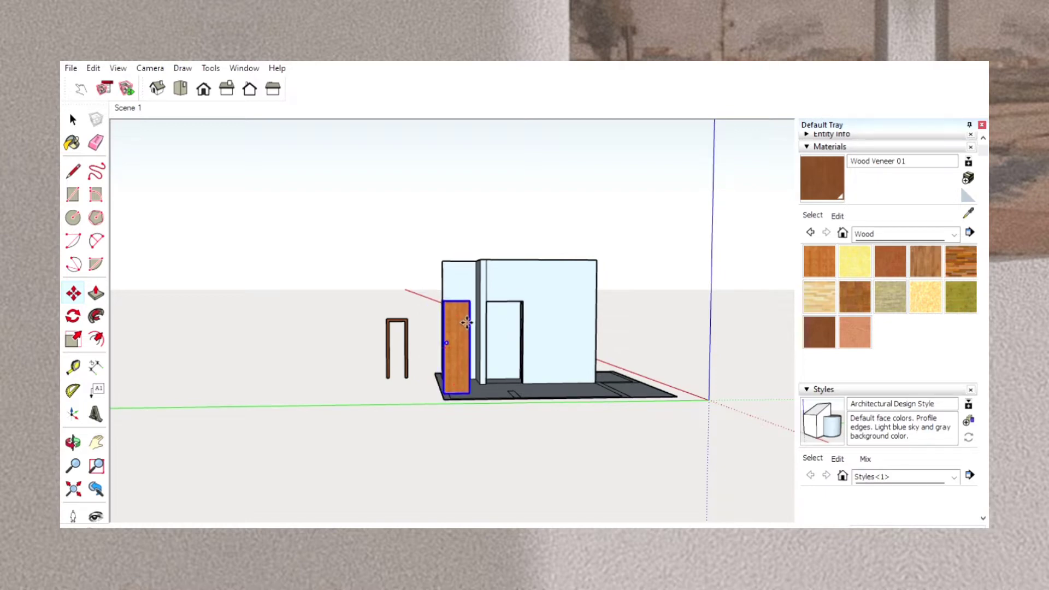
pyautogui.scroll(5, 466, 322)
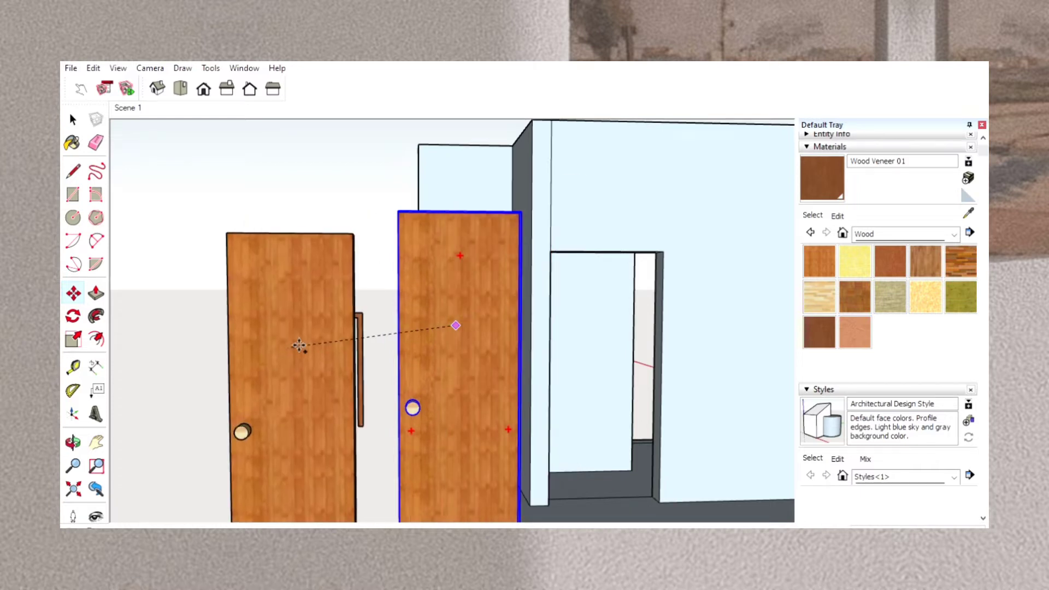
pyautogui.click(241, 333)
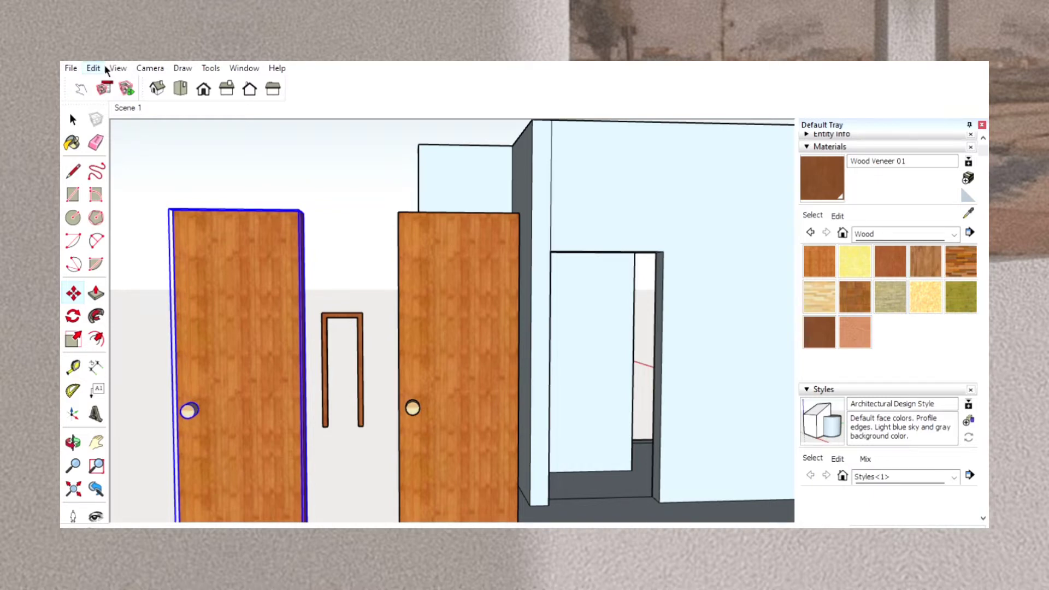
pyautogui.press('Delete')
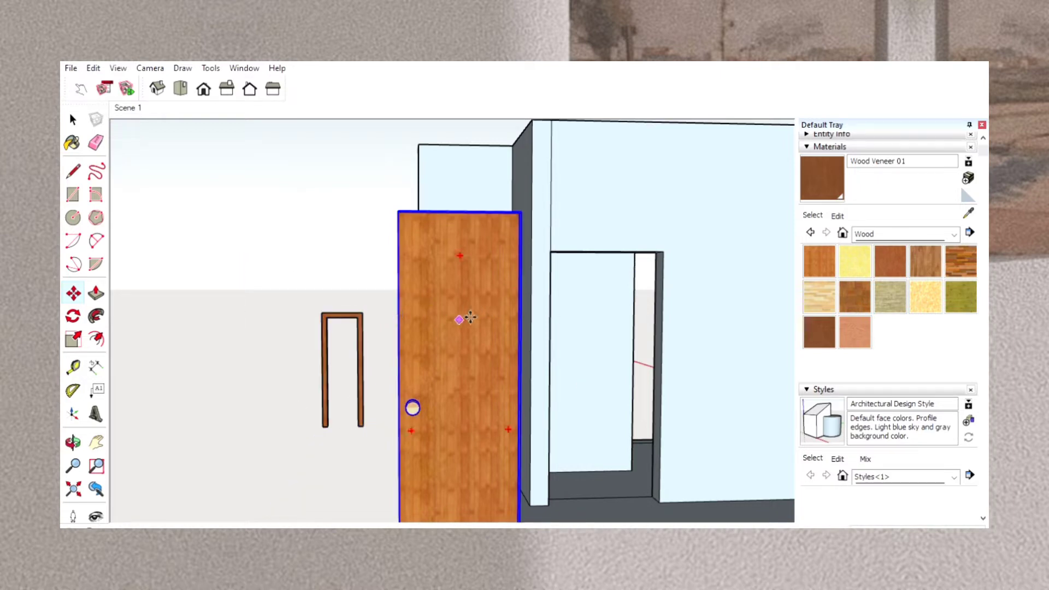
# Reposition the round-knob door by its lower corners, aligning it with the fitted frame and lowering it to the floor slab's outer edge.
pyautogui.moveTo(470, 317); pyautogui.dragTo(265, 187)
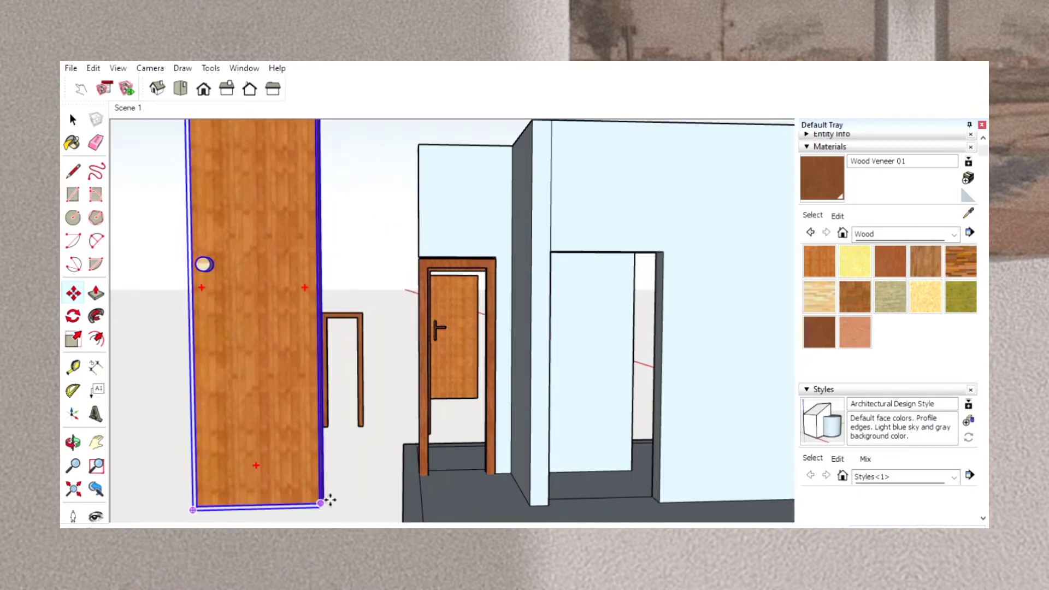
pyautogui.moveTo(330, 500); pyautogui.dragTo(497, 473)
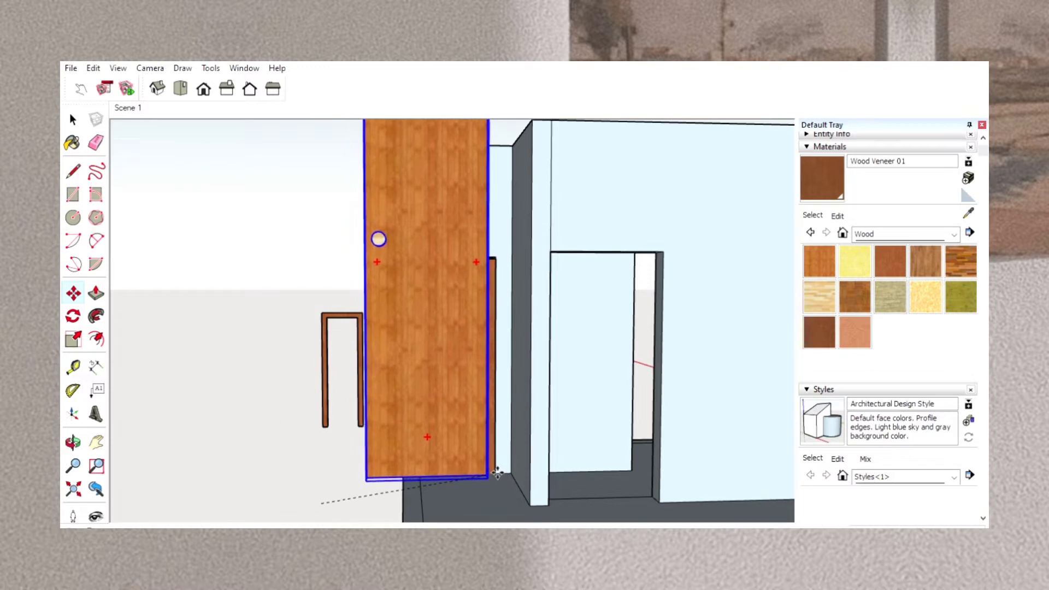
pyautogui.keyDown('shift'); pyautogui.moveTo(502, 519); pyautogui.dragTo(501, 431, button='middle'); pyautogui.keyUp('shift')
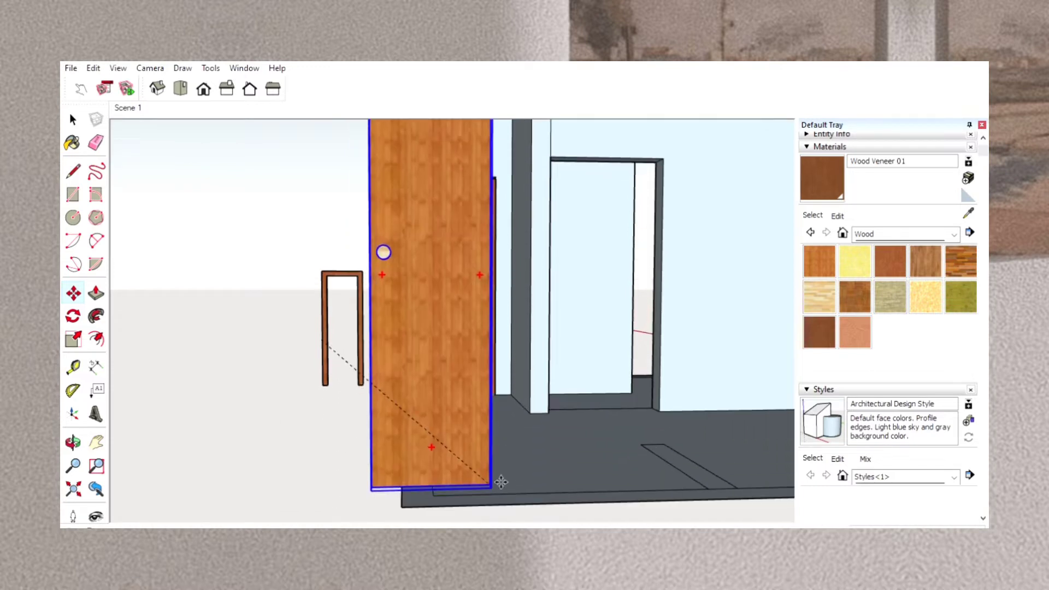
pyautogui.moveTo(501, 482); pyautogui.dragTo(282, 454)
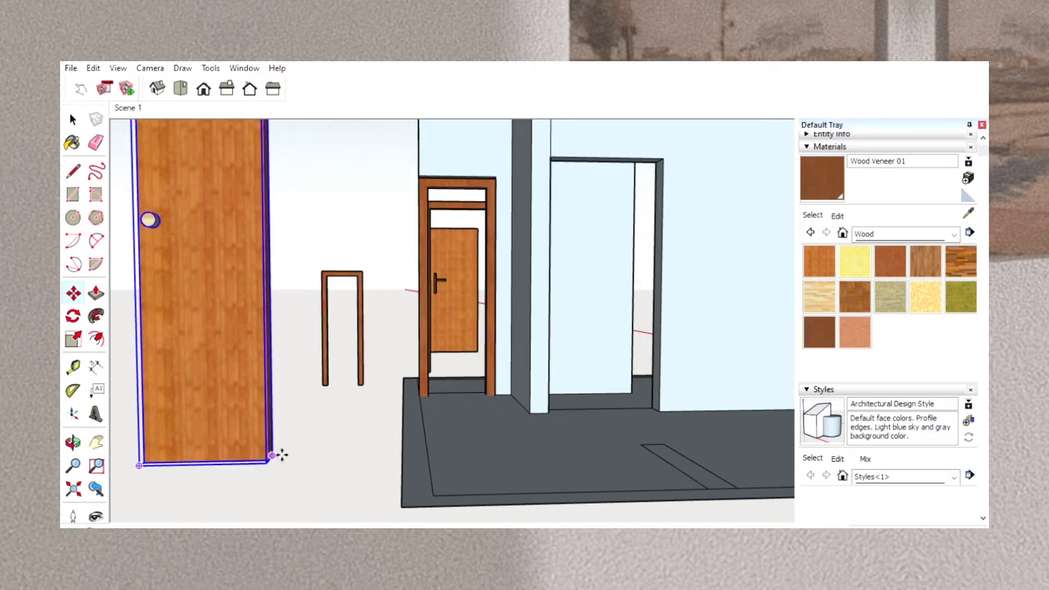
pyautogui.moveTo(148, 463); pyautogui.dragTo(432, 396)
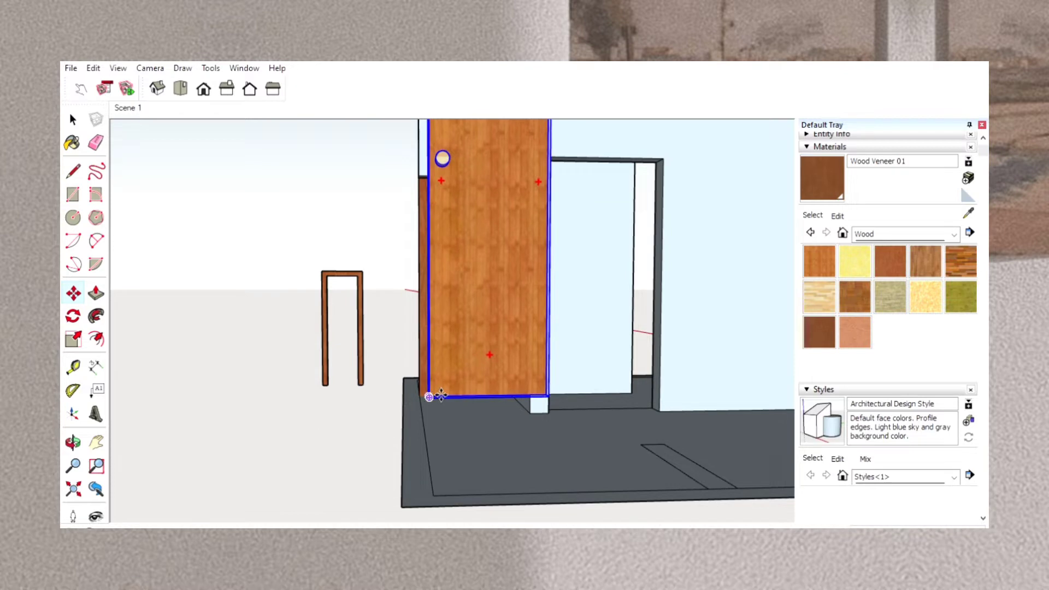
pyautogui.moveTo(514, 358)
pyautogui.mouseDown()
pyautogui.moveTo(508, 410)
pyautogui.moveTo(527, 489)
pyautogui.moveTo(523, 463)
pyautogui.mouseUp()
# Move the round-knob door along the slab's edge until it stands against the fitted frame in the set-back wall.
pyautogui.click(73, 441)
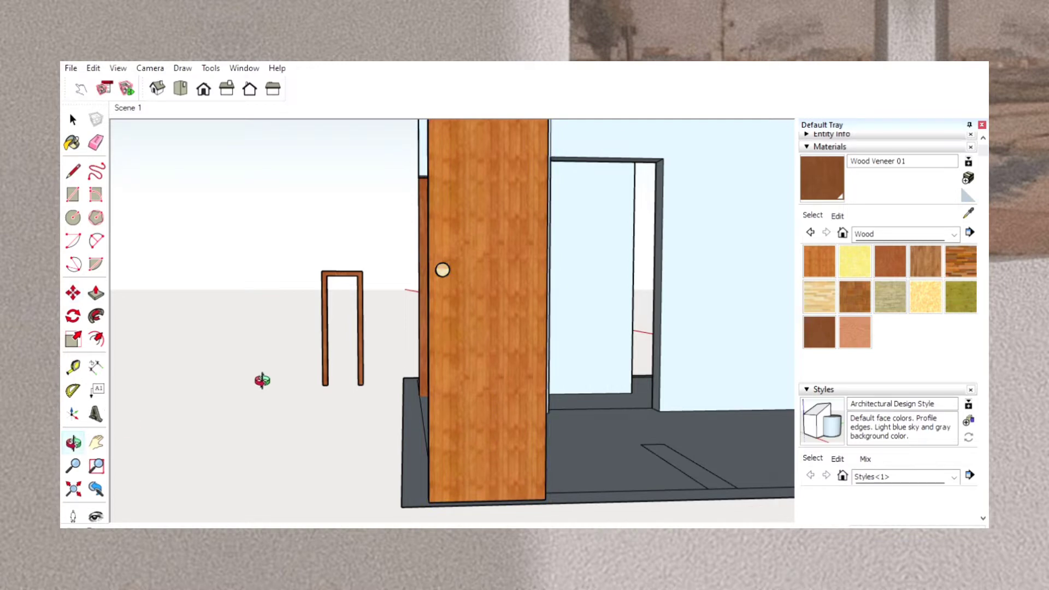
pyautogui.moveTo(257, 376); pyautogui.dragTo(434, 391)
pyautogui.scroll(3, 525, 394)
pyautogui.moveTo(525, 393); pyautogui.dragTo(705, 401)
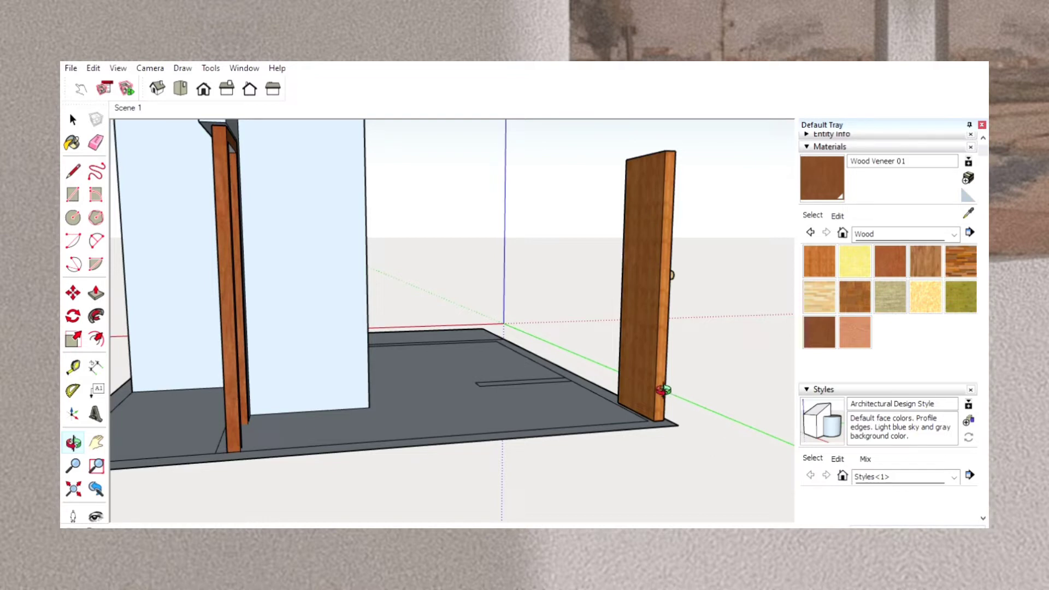
pyautogui.click(73, 289)
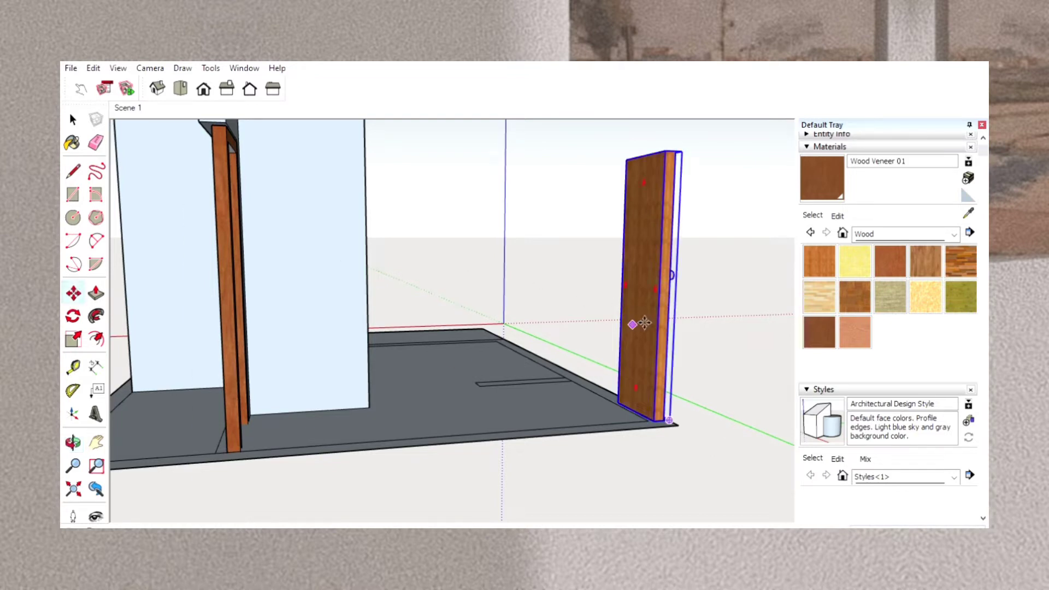
pyautogui.moveTo(668, 317); pyautogui.dragTo(243, 324)
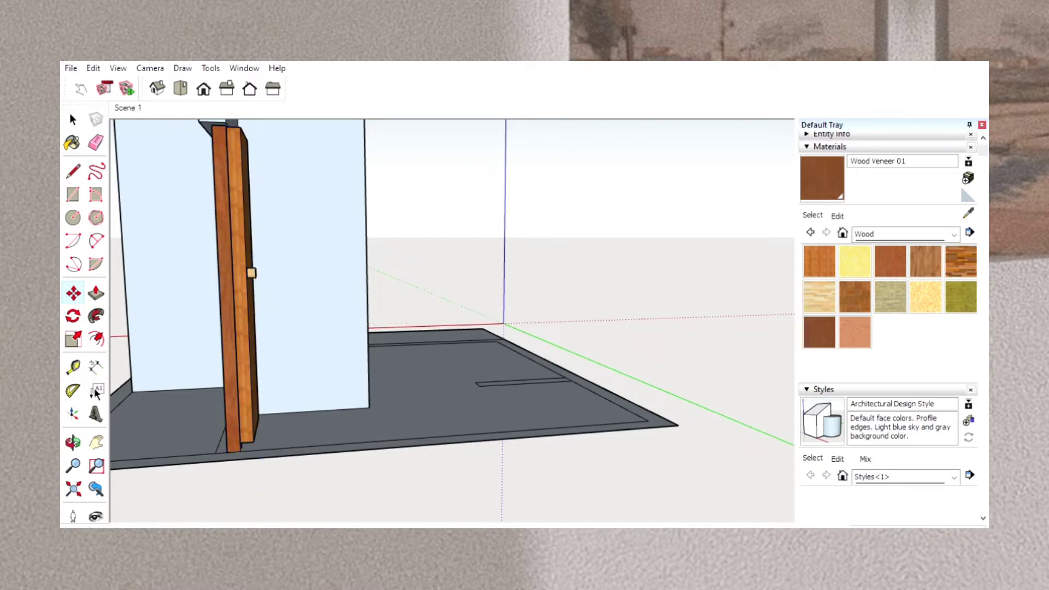
# Nudge the round-knob door sideways so it sits between the jambs of the fitted frame.
pyautogui.click(74, 439)
pyautogui.moveTo(347, 268); pyautogui.dragTo(174, 382)
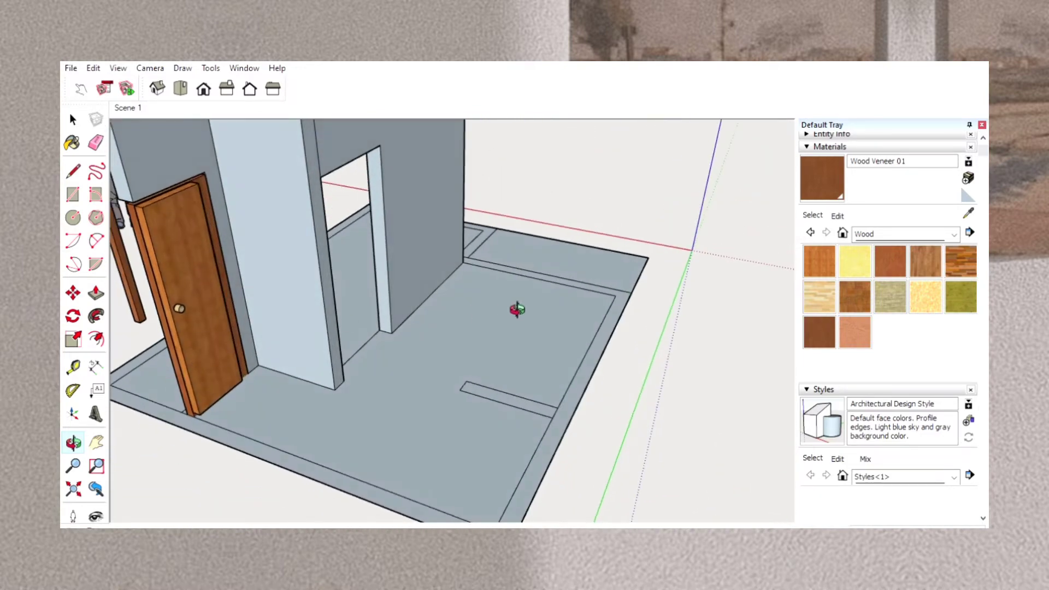
pyautogui.moveTo(510, 306); pyautogui.dragTo(393, 218)
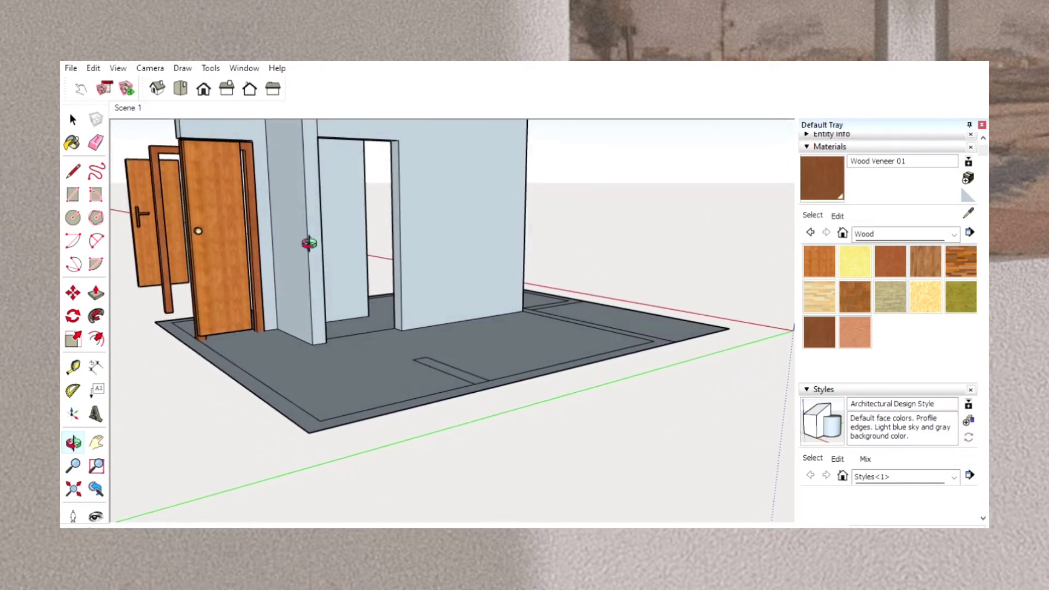
pyautogui.click(73, 293)
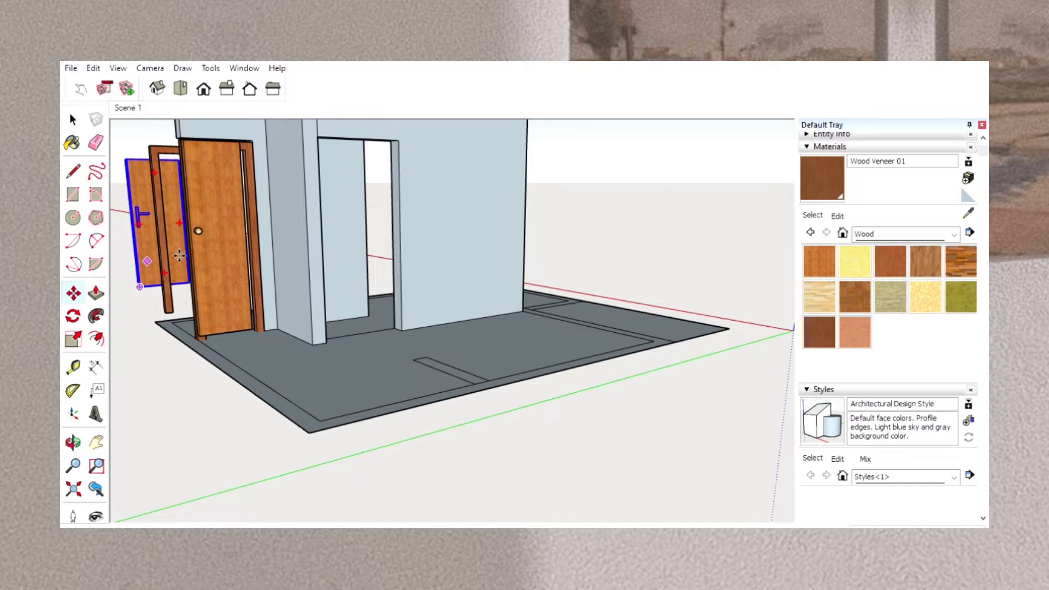
pyautogui.click(238, 255)
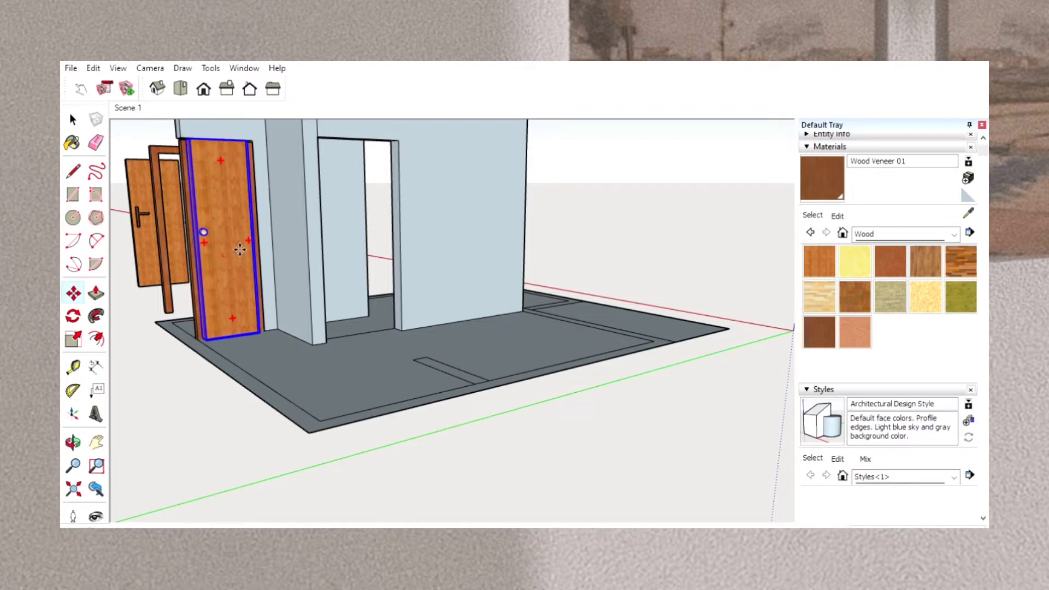
pyautogui.click(239, 250)
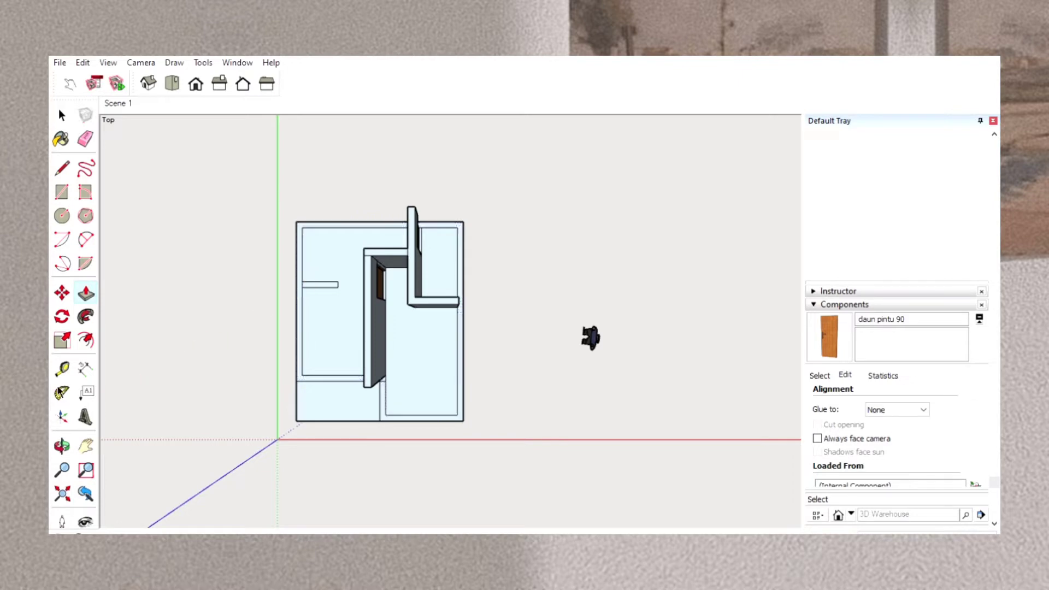
# Raise the short interior partition and the outer perimeter walls to the full height of the existing walls.
pyautogui.click(69, 441)
pyautogui.moveTo(222, 399); pyautogui.dragTo(271, 375)
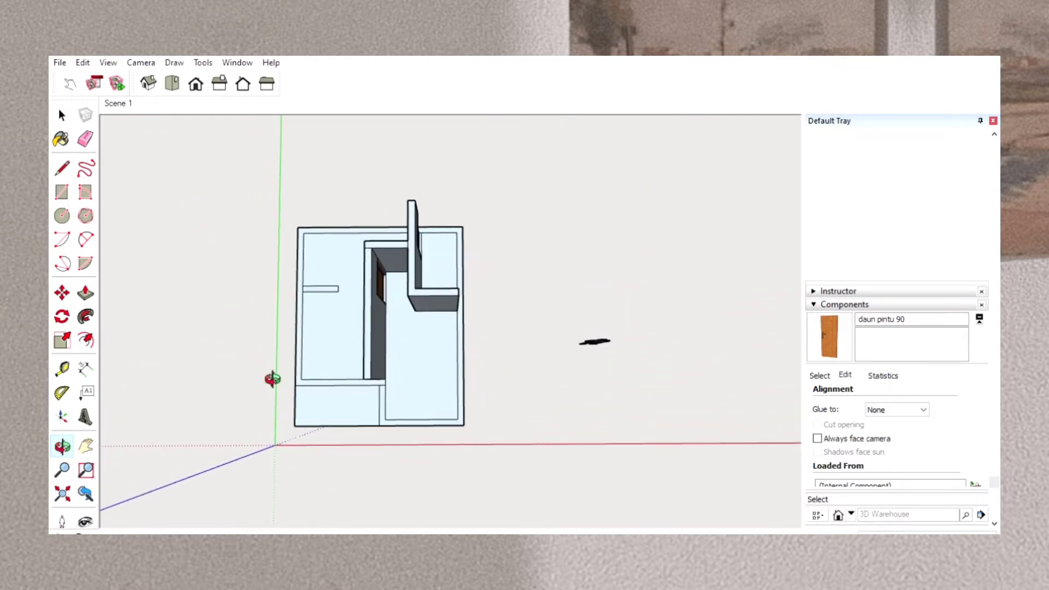
pyautogui.click(87, 294)
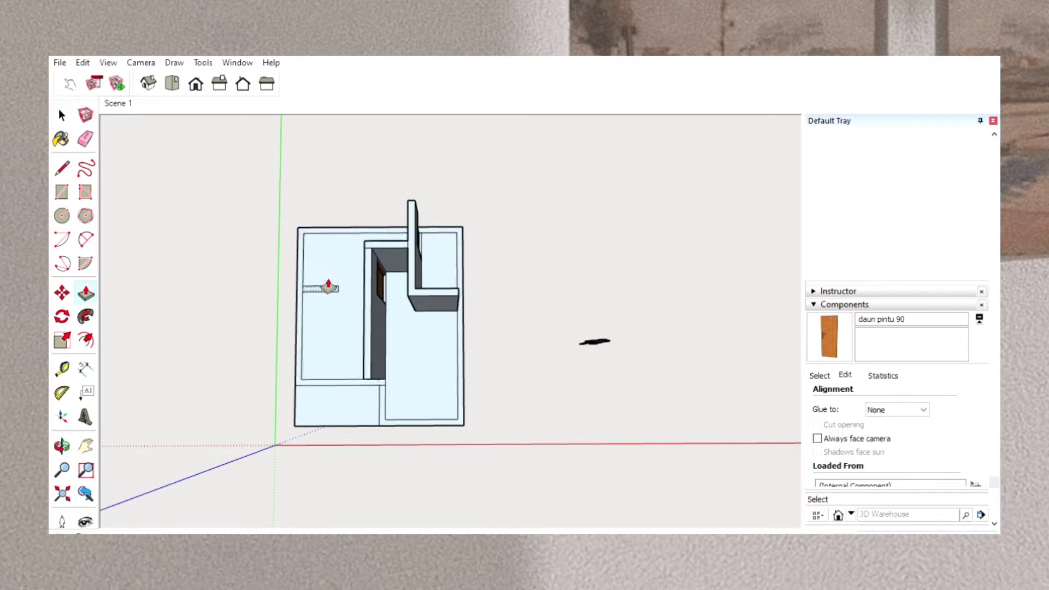
pyautogui.moveTo(328, 287); pyautogui.dragTo(330, 266)
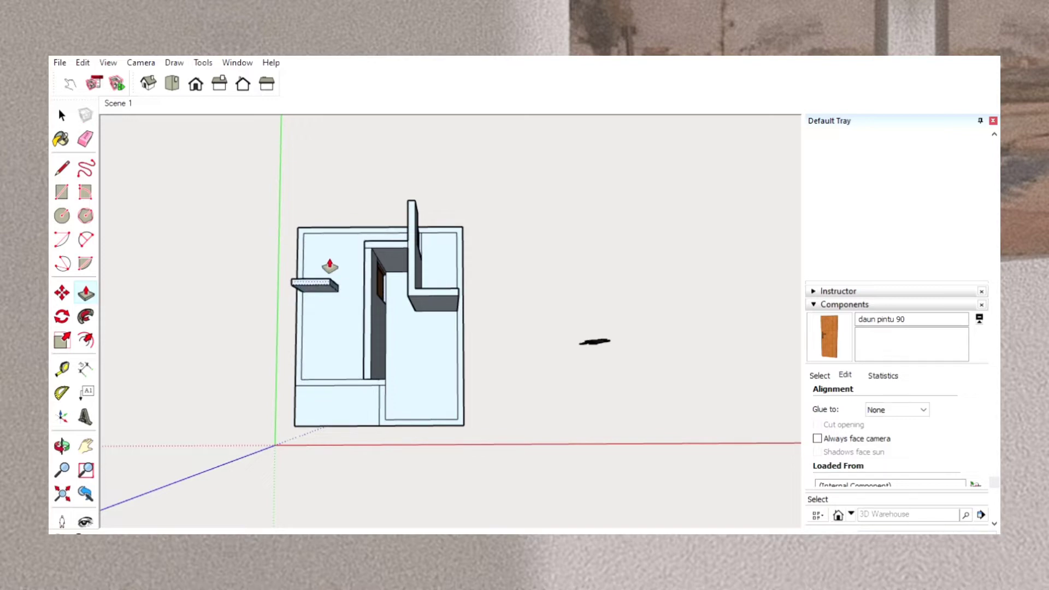
pyautogui.press('Return')
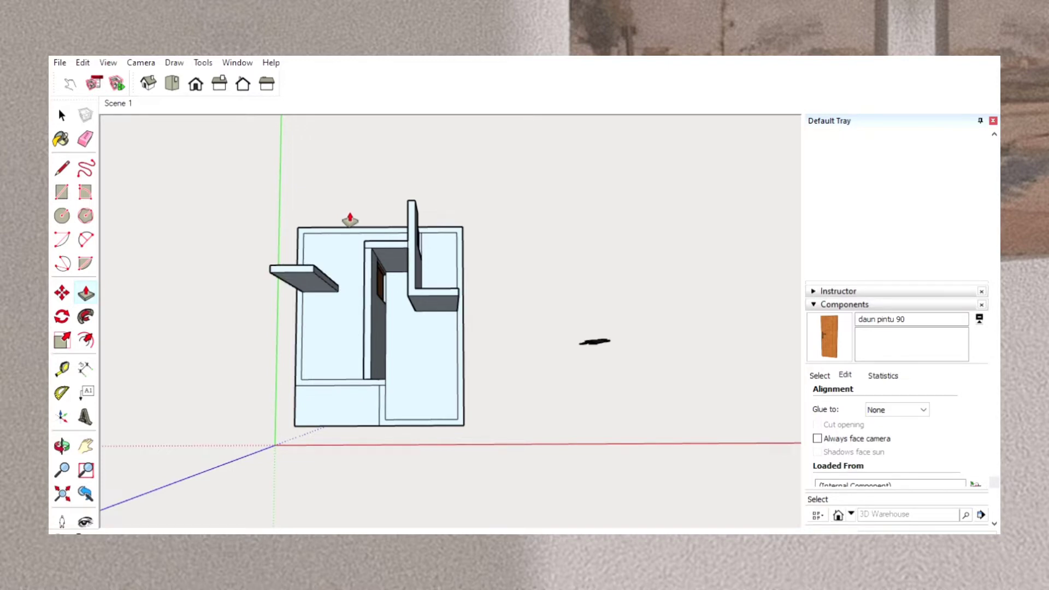
pyautogui.moveTo(350, 226); pyautogui.dragTo(352, 207)
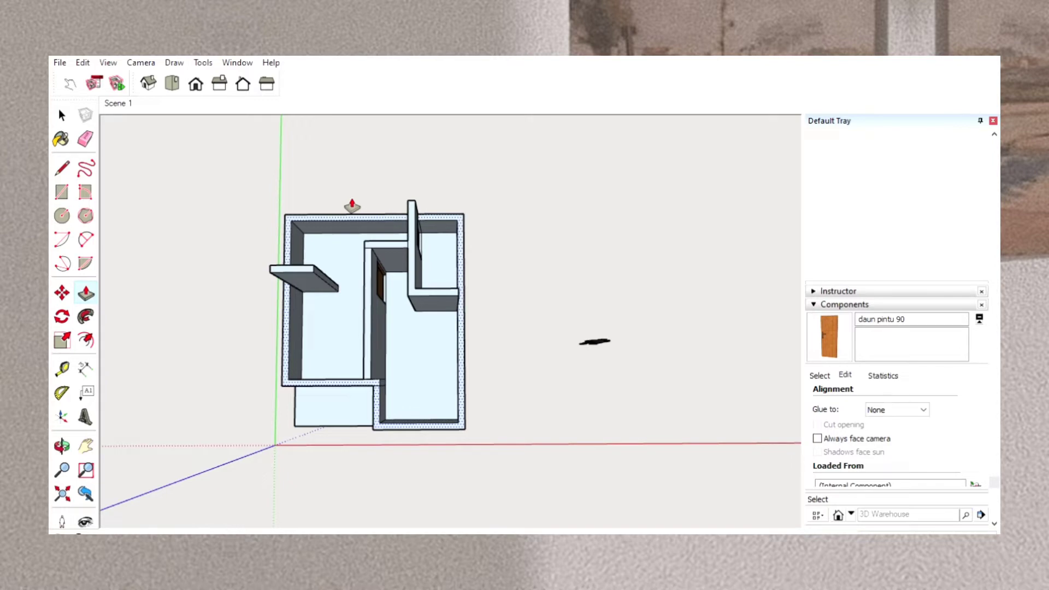
pyautogui.press('Return')
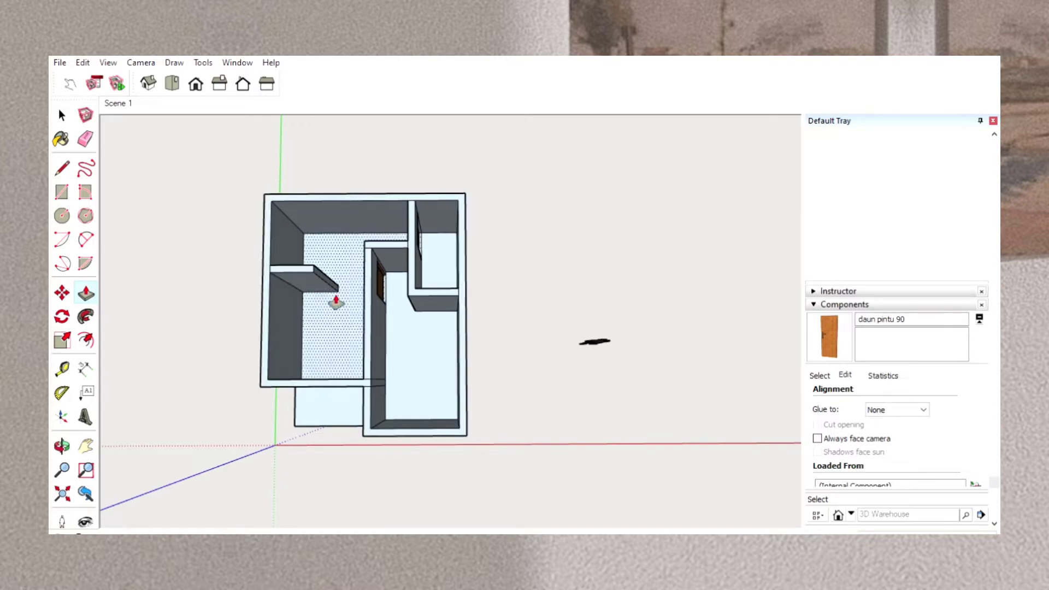
pyautogui.click(61, 443)
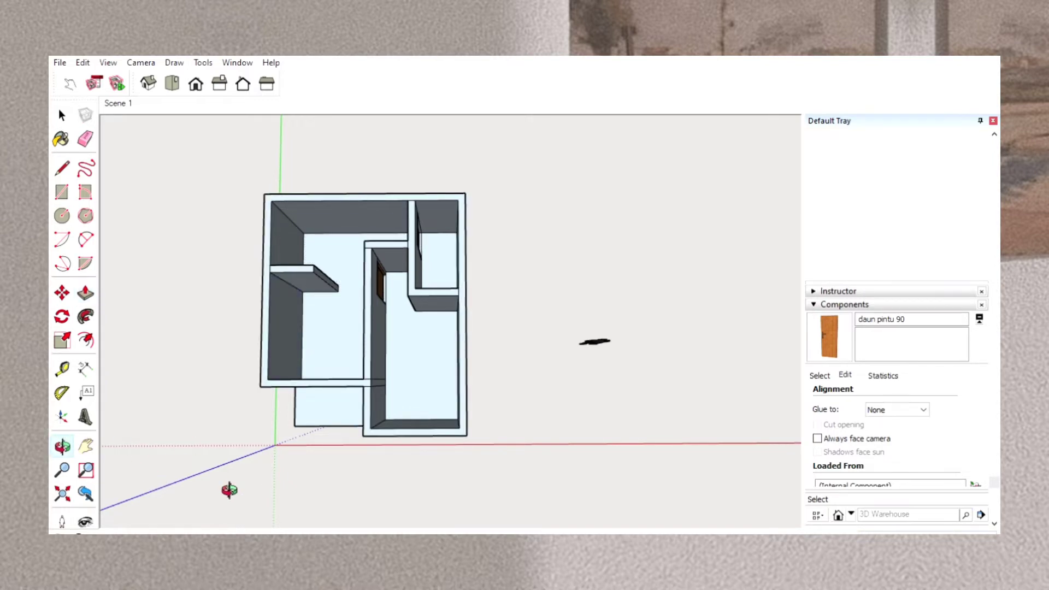
pyautogui.moveTo(229, 490); pyautogui.dragTo(276, 141)
pyautogui.moveTo(307, 379); pyautogui.dragTo(305, 348)
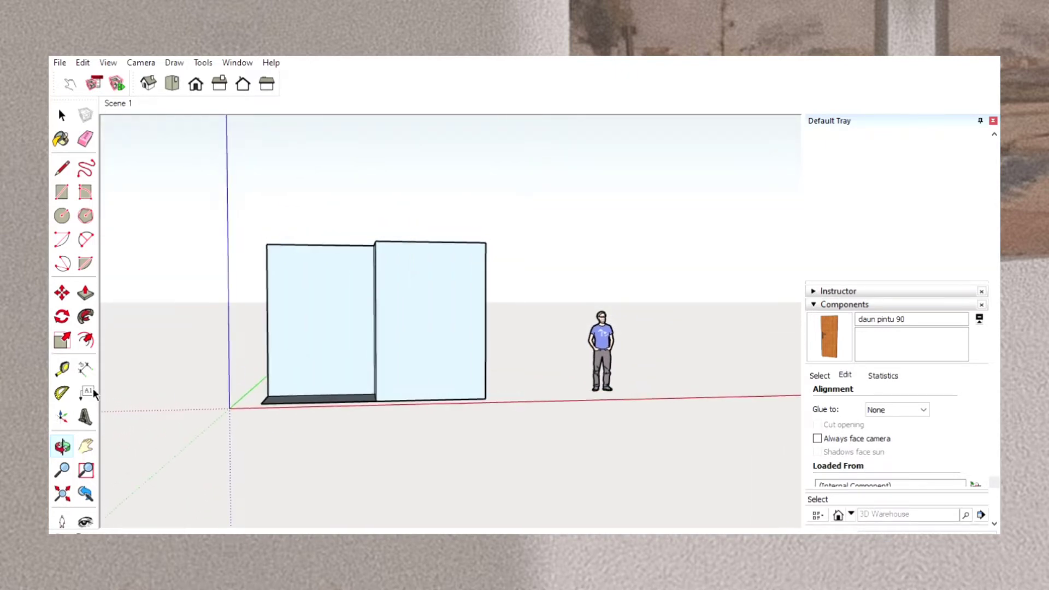
pyautogui.click(62, 191)
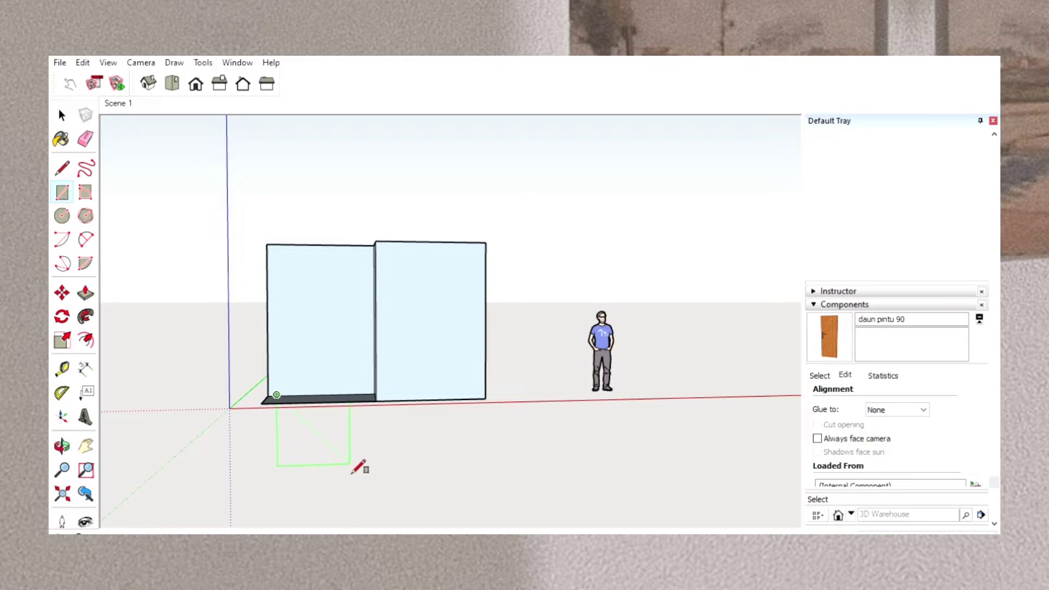
pyautogui.click(267, 397)
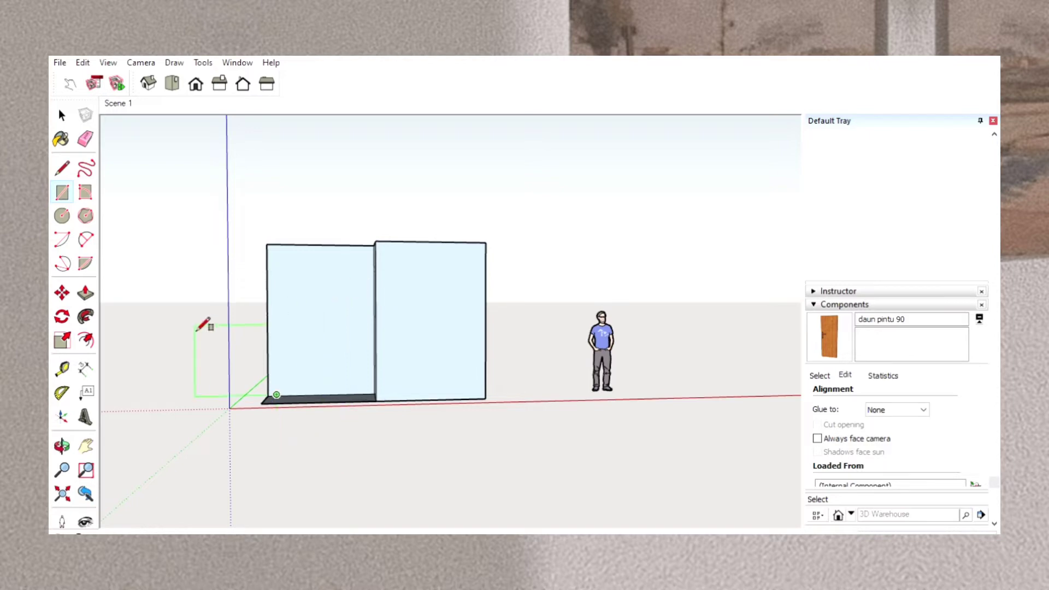
pyautogui.click(195, 326)
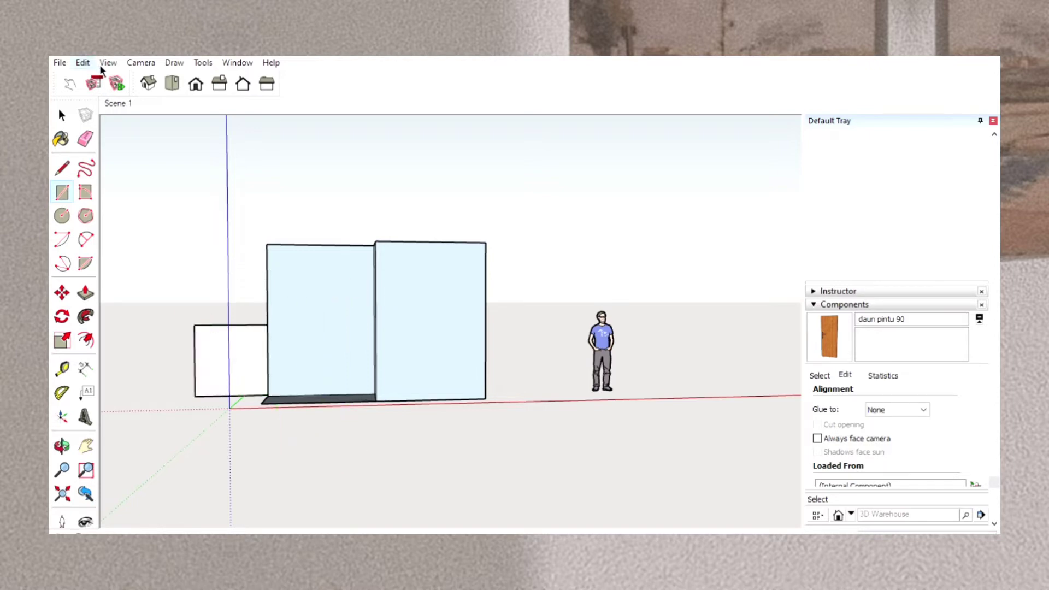
pyautogui.hotkey('ctrl', 'z')
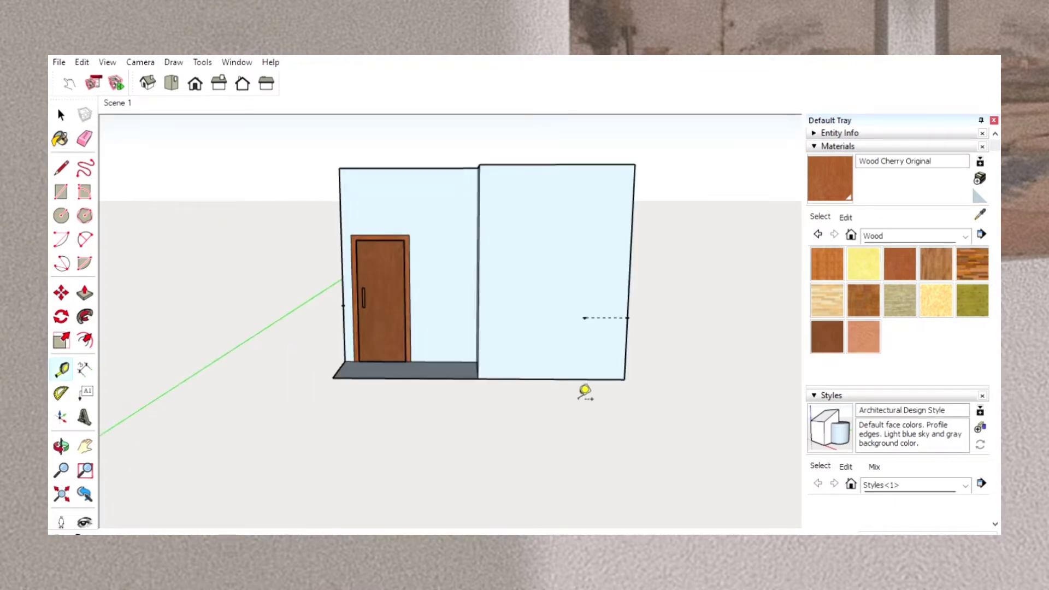
# Draw an upright window rectangle on the projecting front wall, starting from the guide line's inner end.
pyautogui.scroll(4, 584, 391)
pyautogui.scroll(-3, 585, 390)
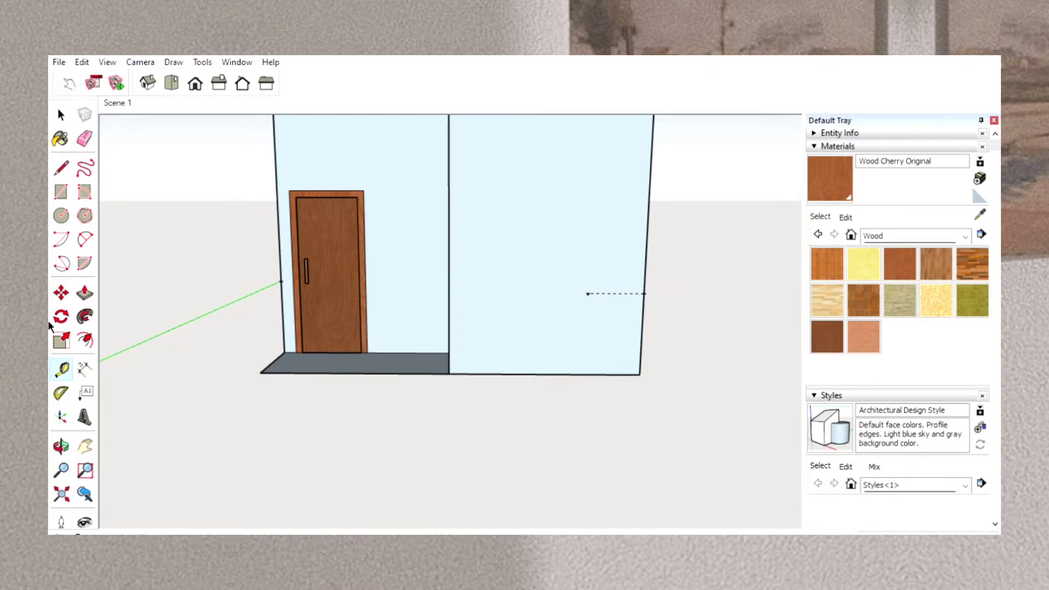
pyautogui.click(61, 190)
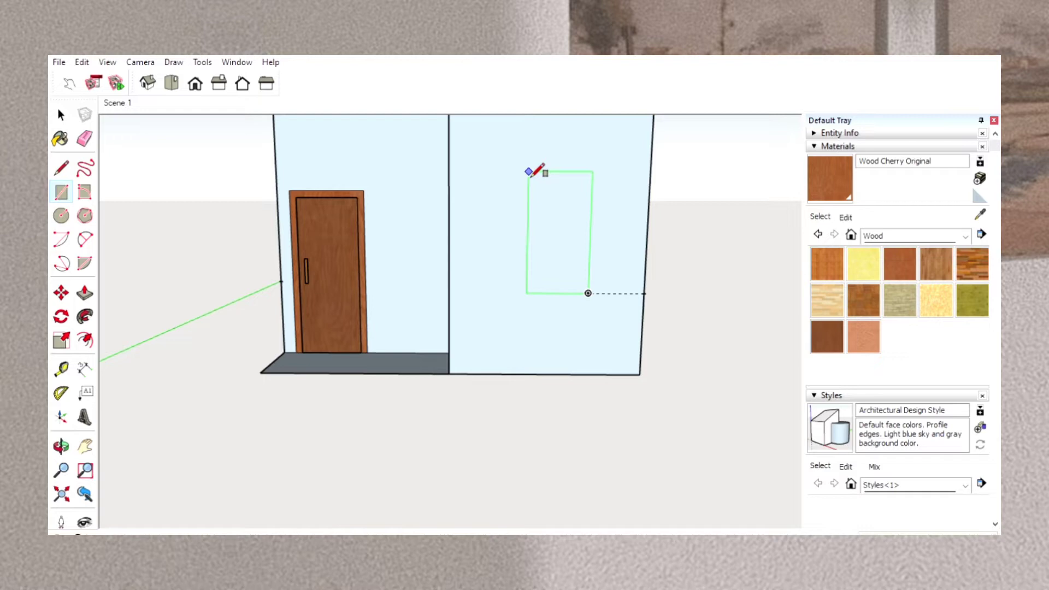
pyautogui.press('Return')
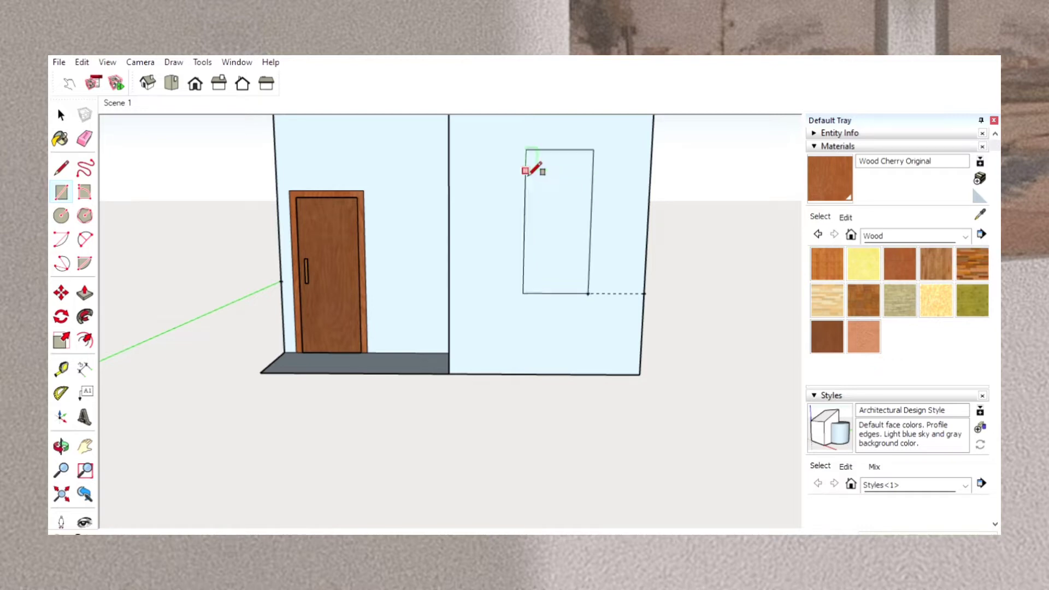
# Offset the window rectangle's outline inward to form a narrow frame border.
pyautogui.click(85, 340)
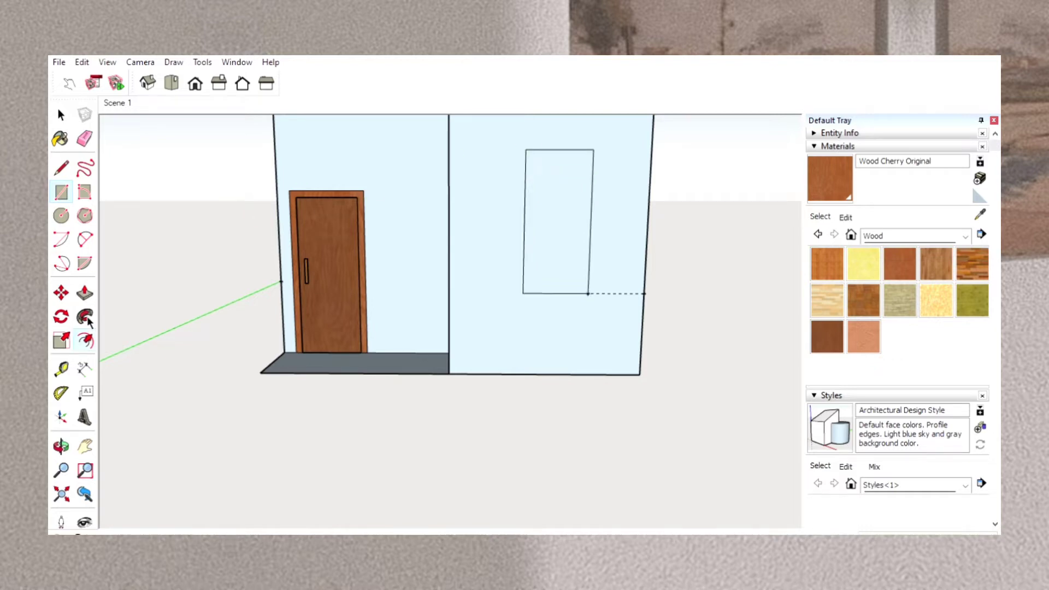
pyautogui.click(536, 235)
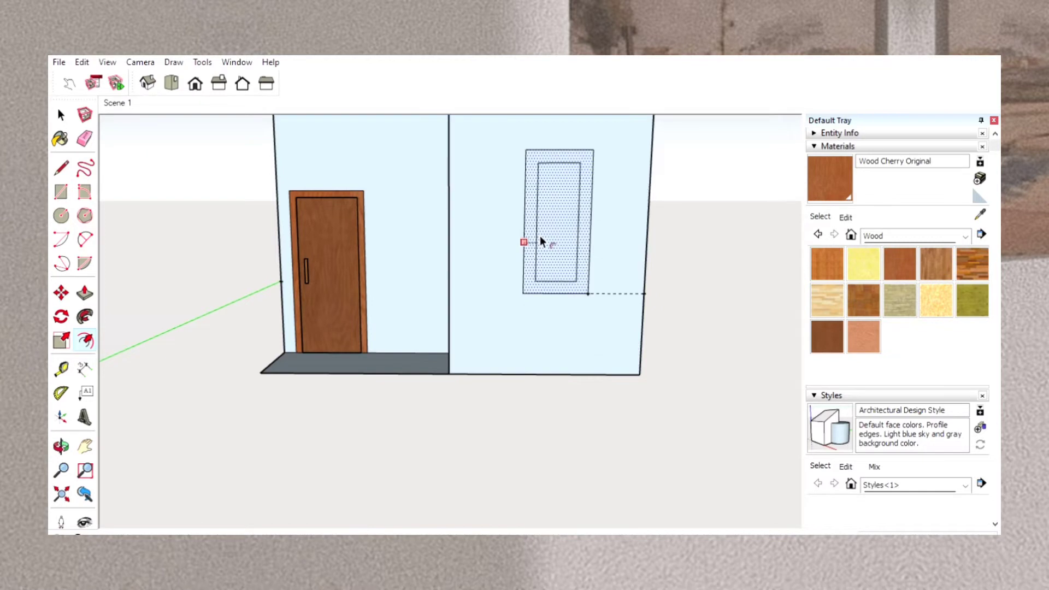
pyautogui.click(537, 237)
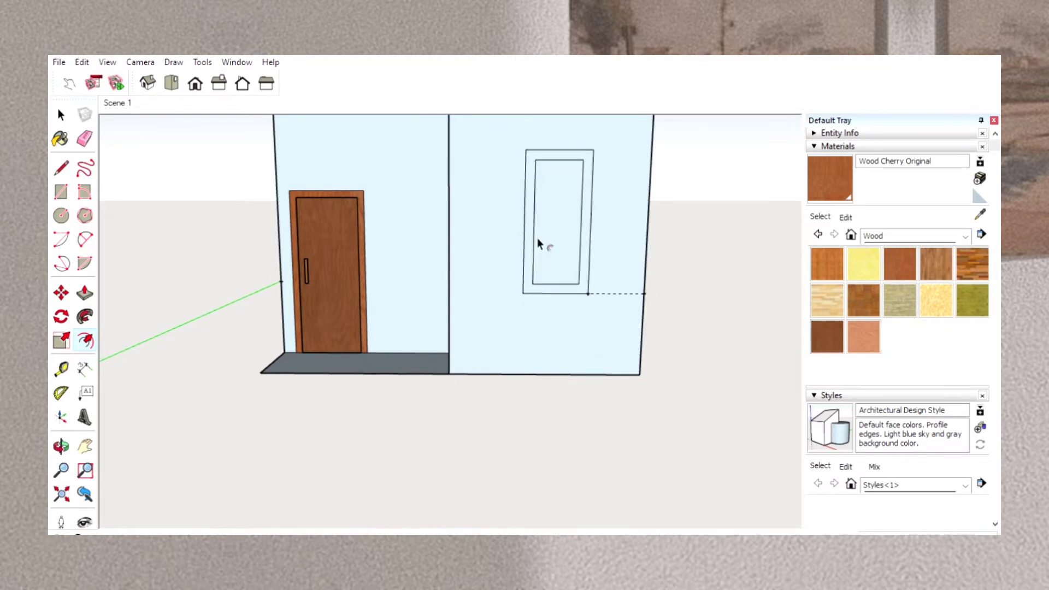
pyautogui.click(537, 237)
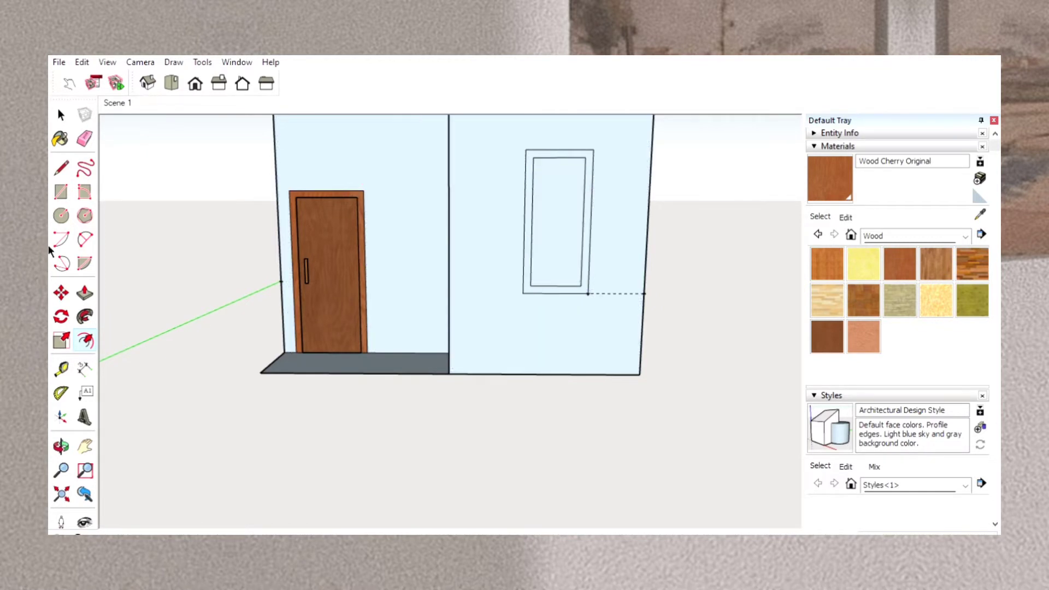
# Push the panel inside the window frame through the wall's thickness to cut the opening.
pyautogui.click(84, 293)
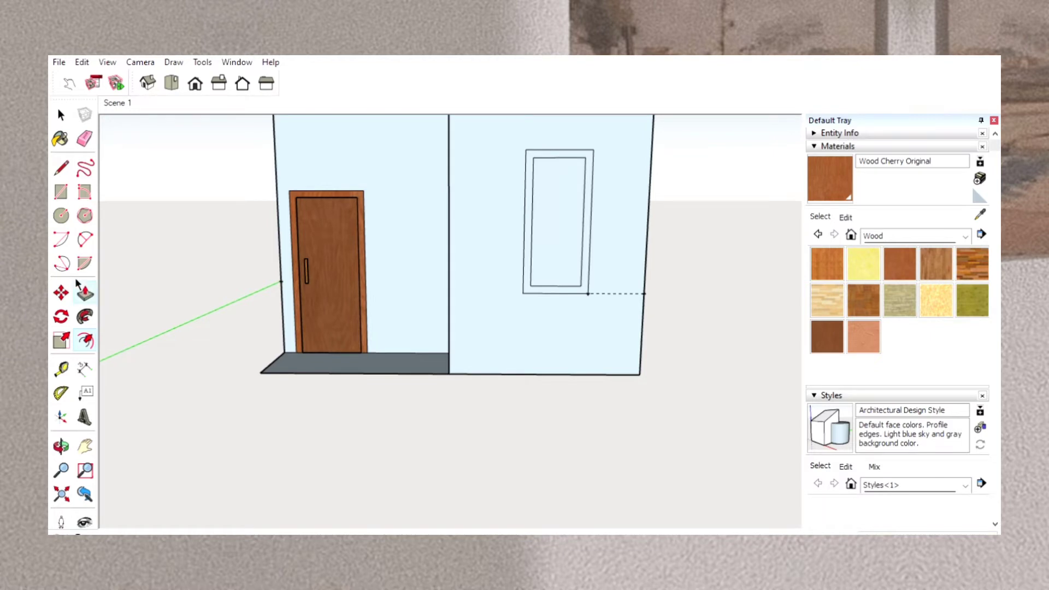
pyautogui.click(560, 246)
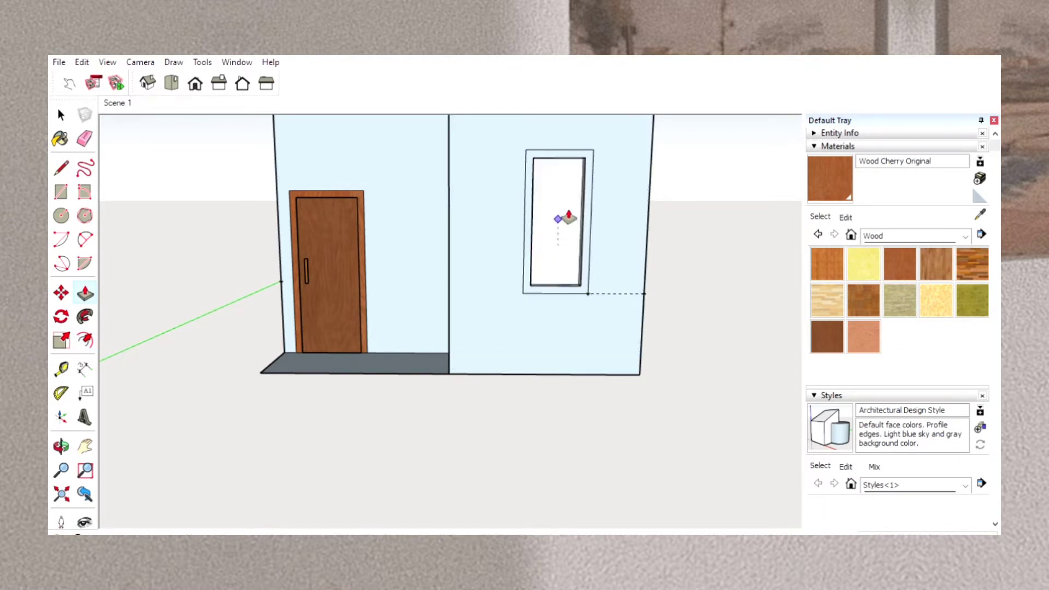
pyautogui.click(568, 219)
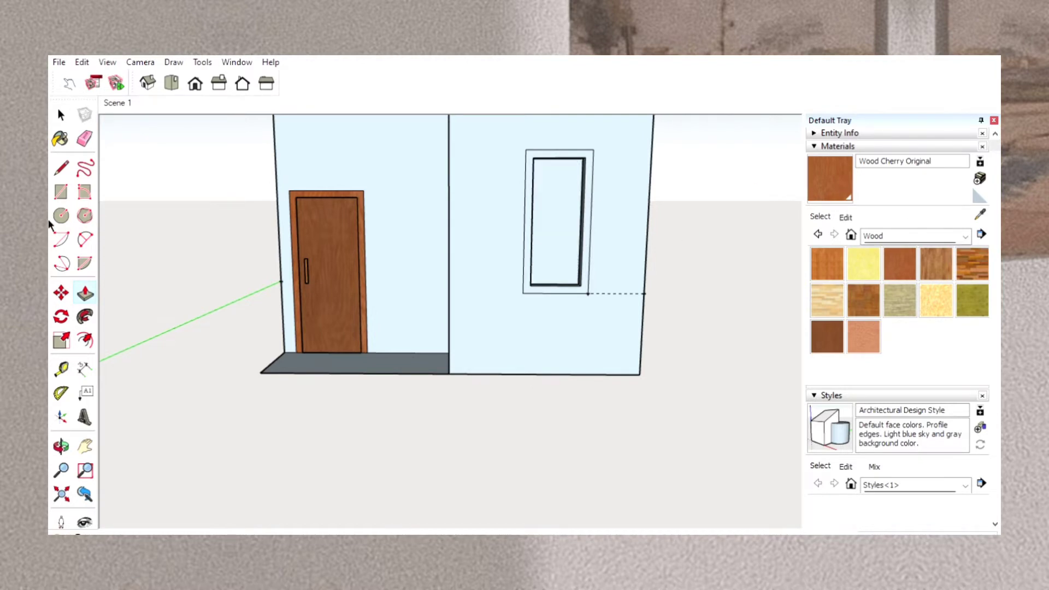
# Fill the window opening with a pane face by drawing a line across its middle and erasing that dividing line.
pyautogui.click(62, 168)
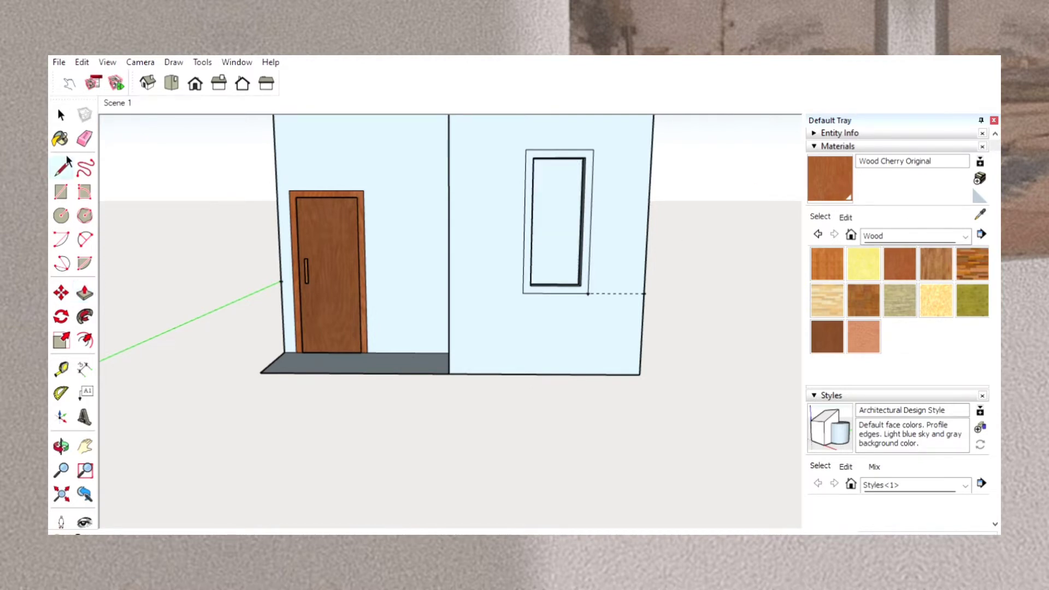
pyautogui.click(532, 222)
pyautogui.click(584, 222)
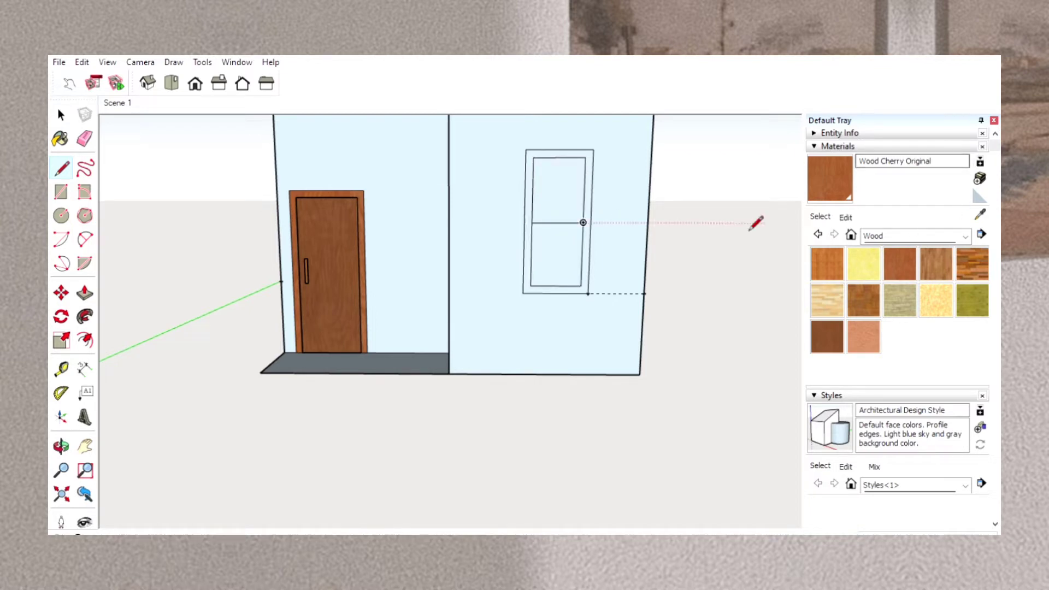
pyautogui.click(85, 138)
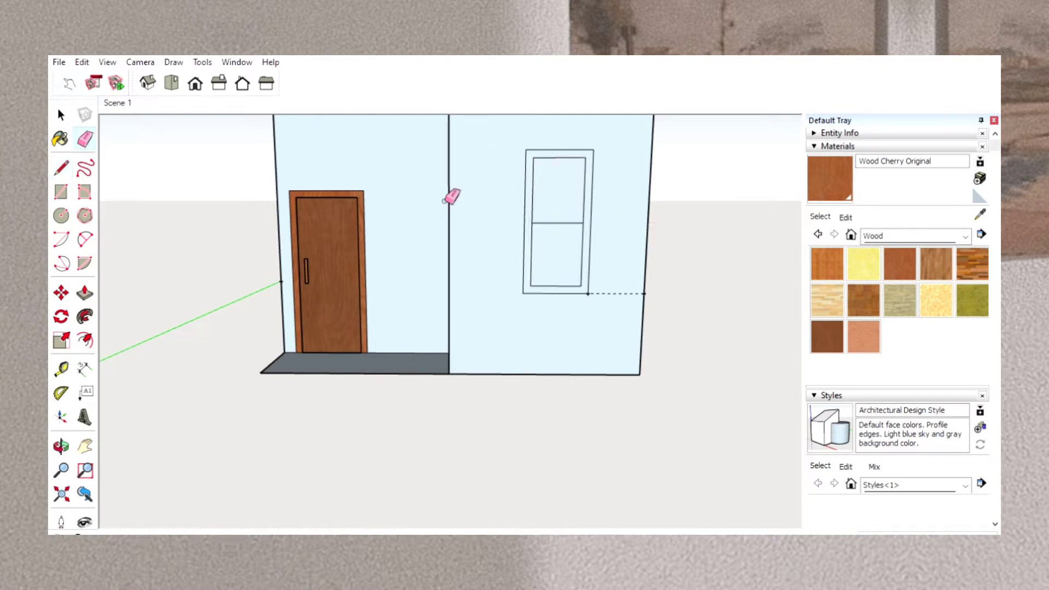
pyautogui.click(570, 222)
# Paint the window frame with Wood Cherry Original and the pane with Translucent Glass Gray.
pyautogui.click(900, 265)
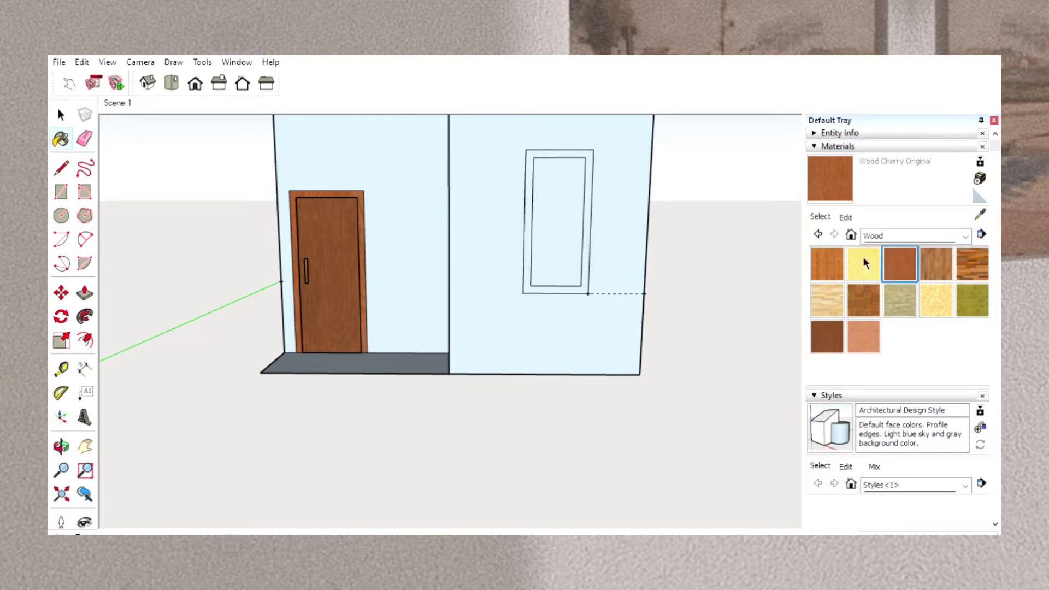
pyautogui.click(570, 155)
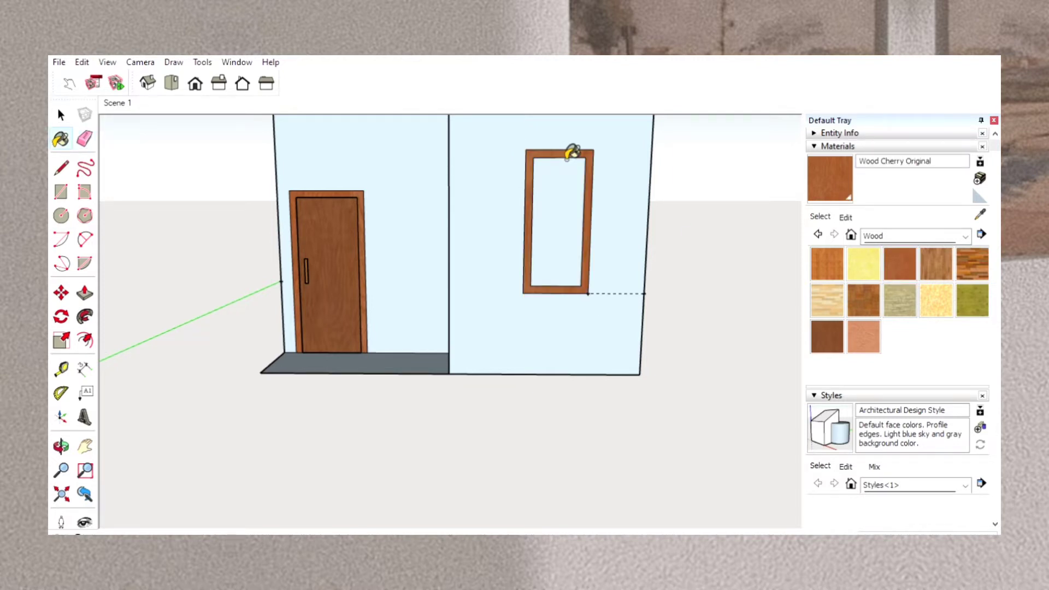
pyautogui.click(957, 230)
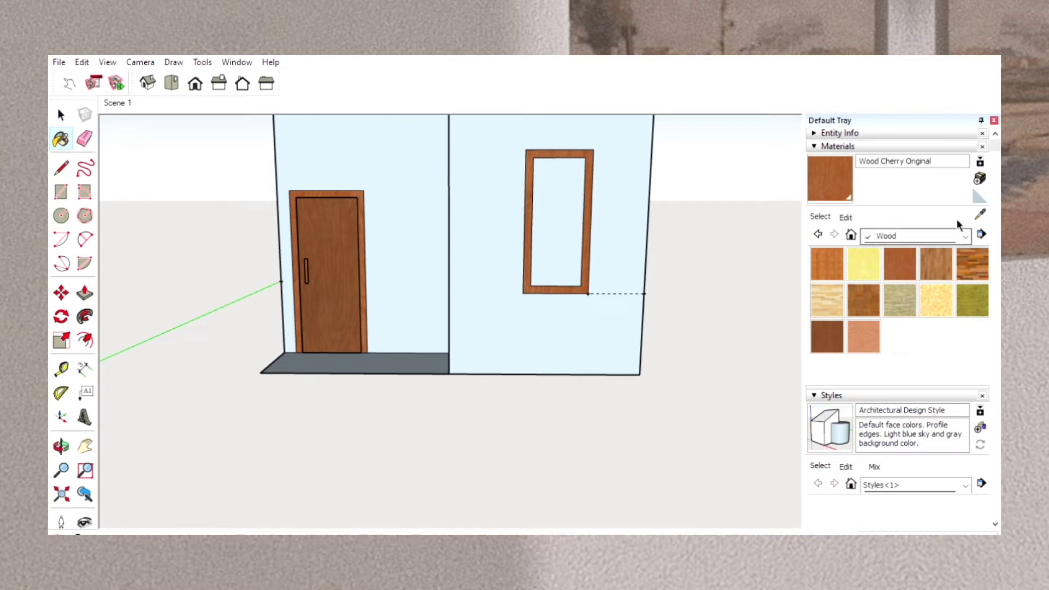
pyautogui.click(951, 292)
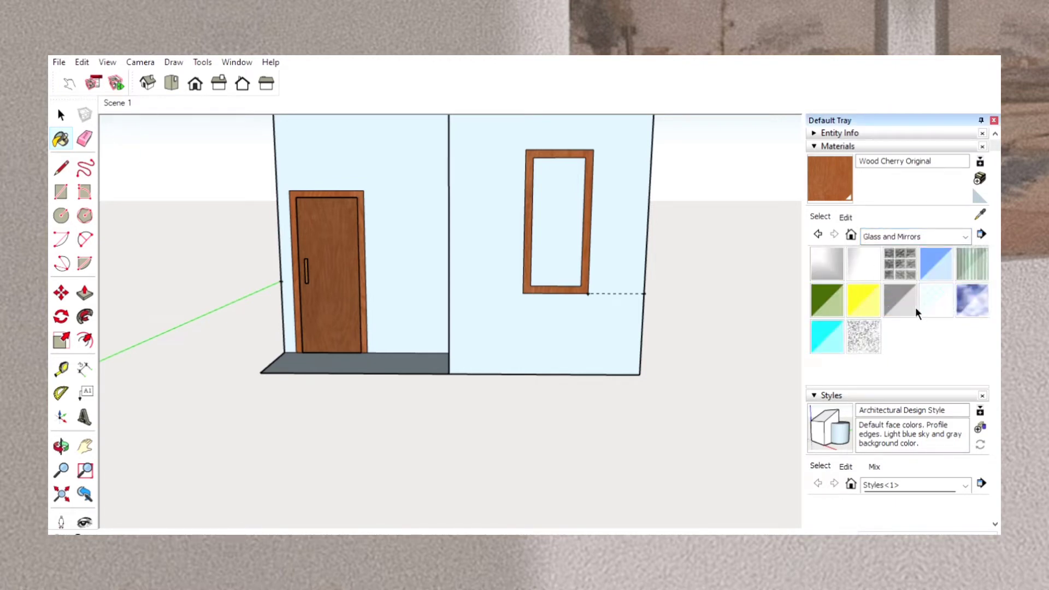
pyautogui.click(903, 290)
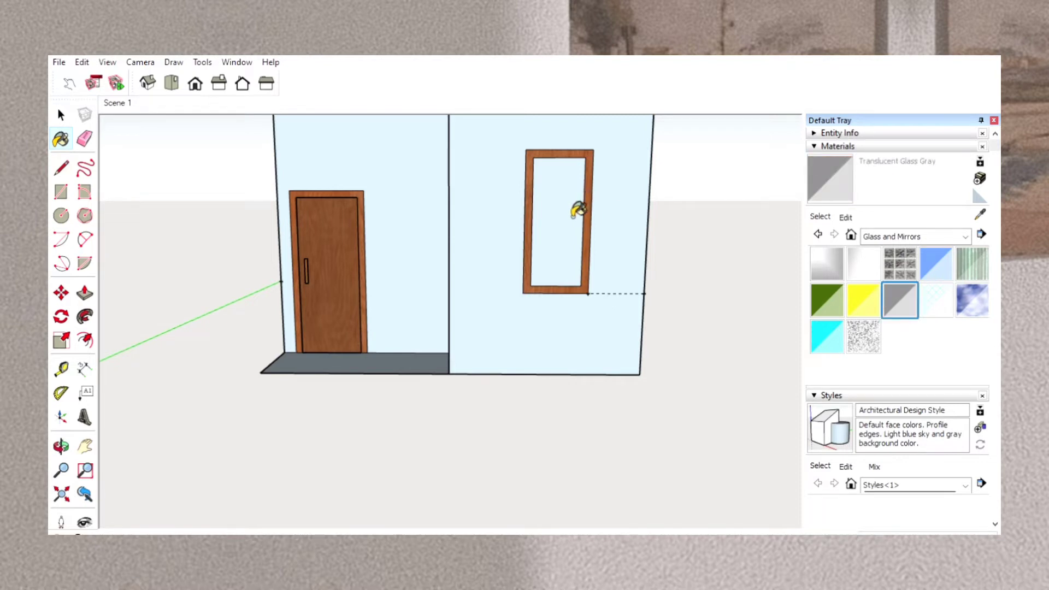
pyautogui.click(575, 214)
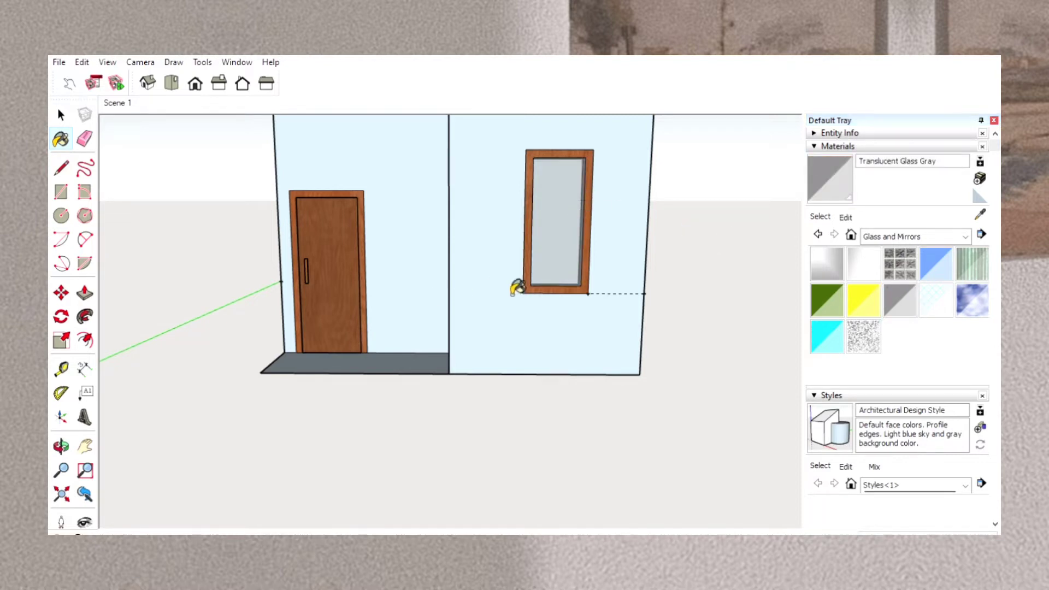
# Examine the house's side and rear walls and the guide lines placed on them.
pyautogui.click(61, 446)
pyautogui.moveTo(655, 352); pyautogui.dragTo(368, 356)
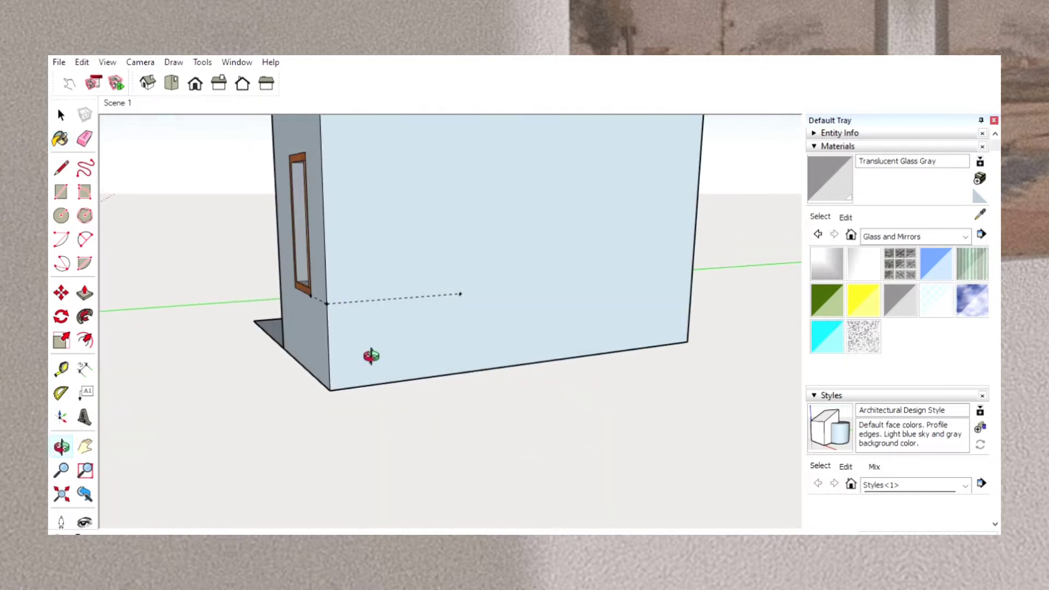
pyautogui.moveTo(625, 328); pyautogui.dragTo(511, 364)
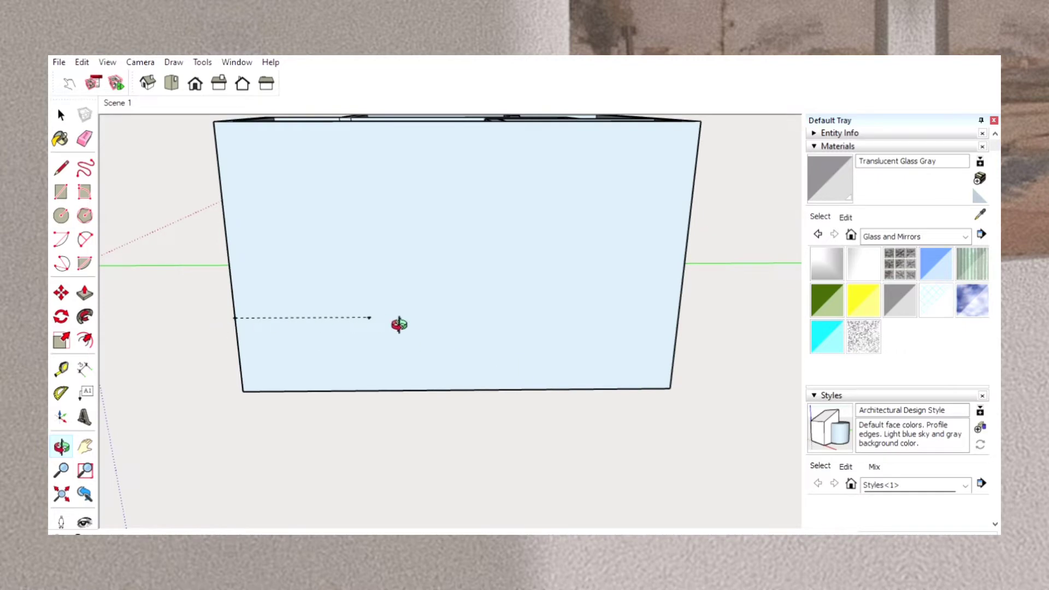
pyautogui.moveTo(657, 287); pyautogui.dragTo(375, 306)
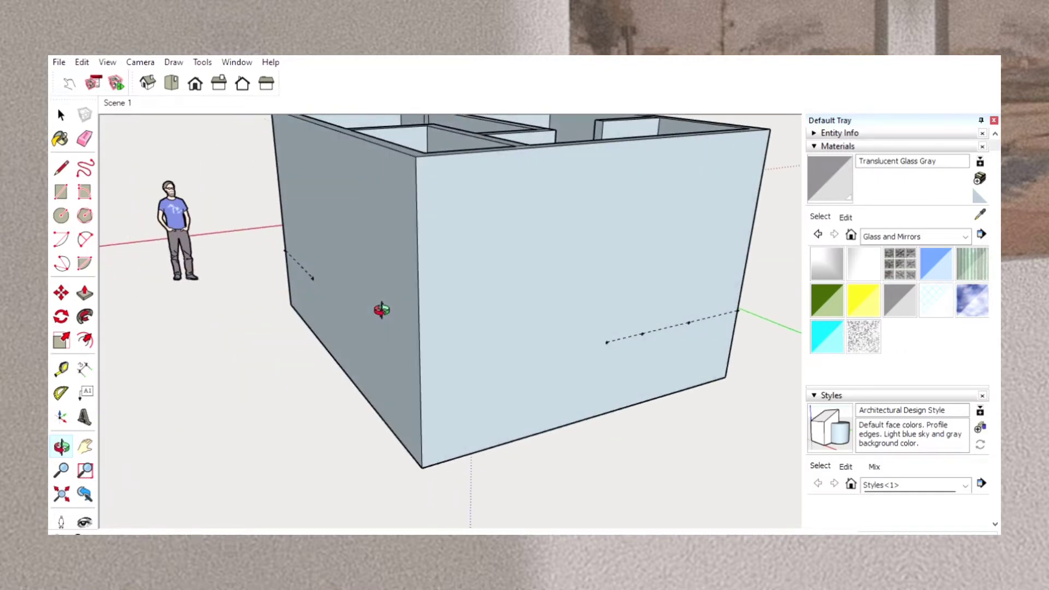
pyautogui.moveTo(604, 307); pyautogui.dragTo(475, 309)
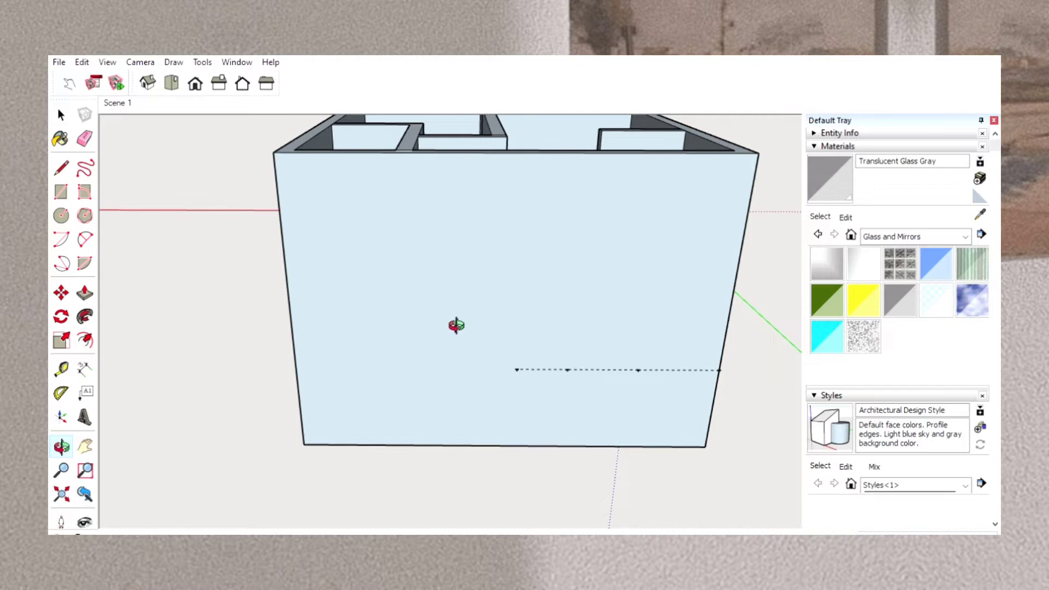
pyautogui.moveTo(814, 339)
pyautogui.mouseDown()
pyautogui.moveTo(769, 342)
pyautogui.moveTo(817, 340)
pyautogui.moveTo(806, 336)
pyautogui.mouseUp()
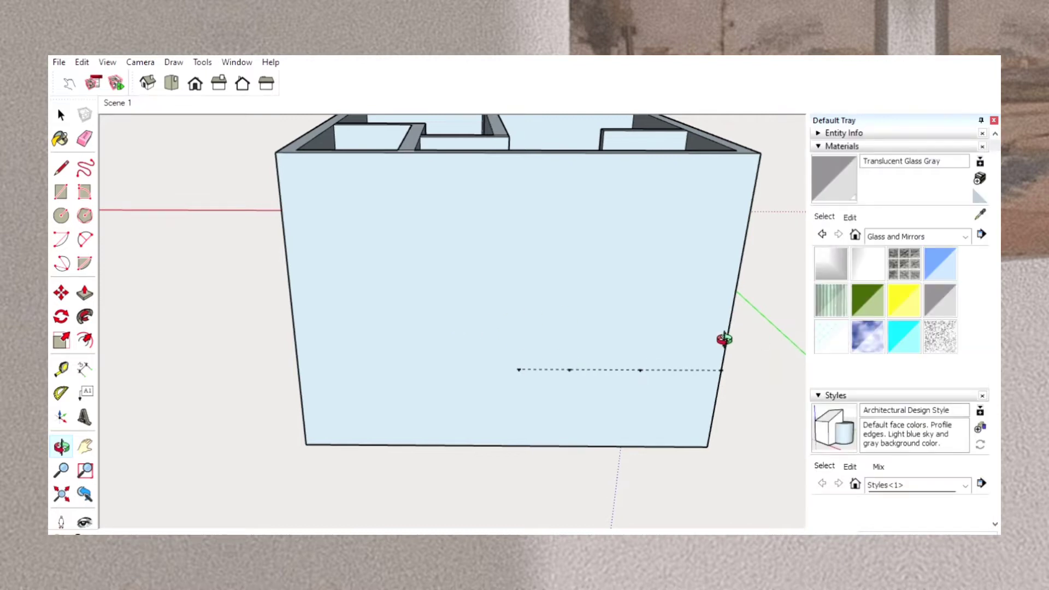
pyautogui.moveTo(721, 339); pyautogui.dragTo(383, 331)
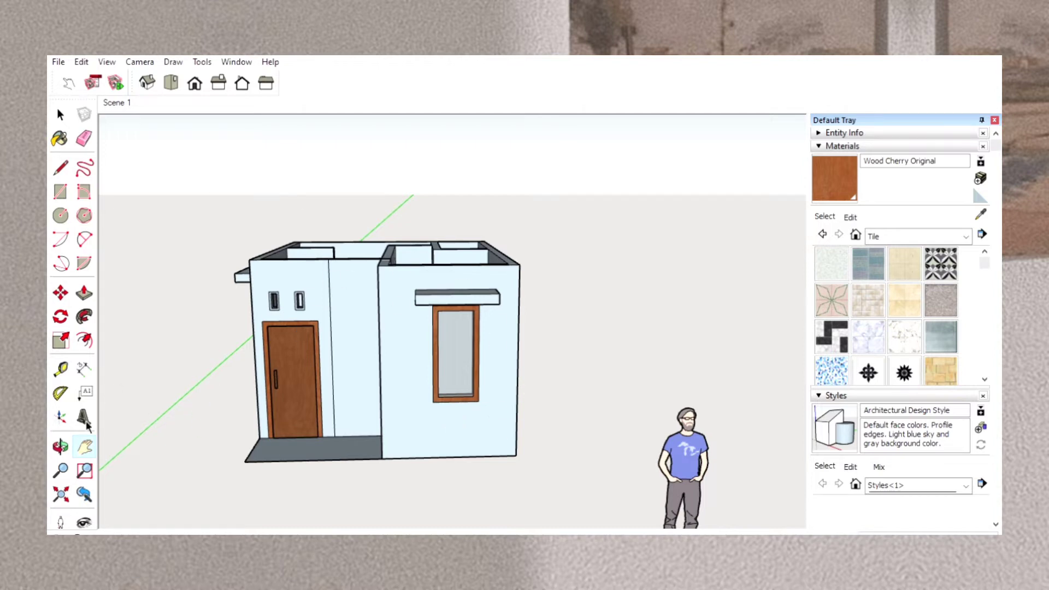
# Paint the wall strip between the front door and the inner corner with Field Square Tile.
pyautogui.click(59, 445)
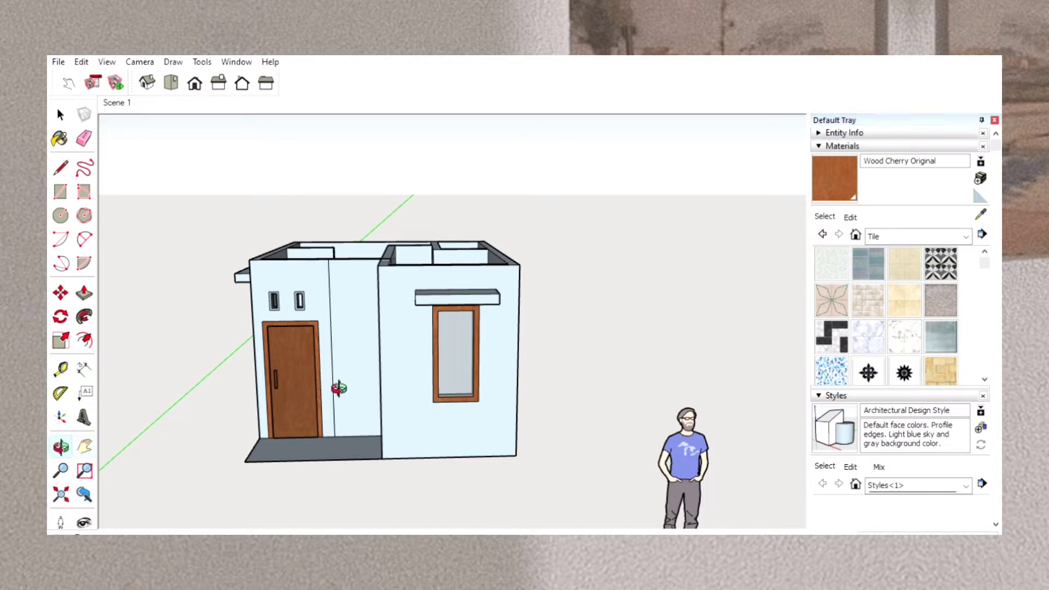
pyautogui.moveTo(339, 386); pyautogui.dragTo(335, 357)
pyautogui.scroll(3, 335, 357)
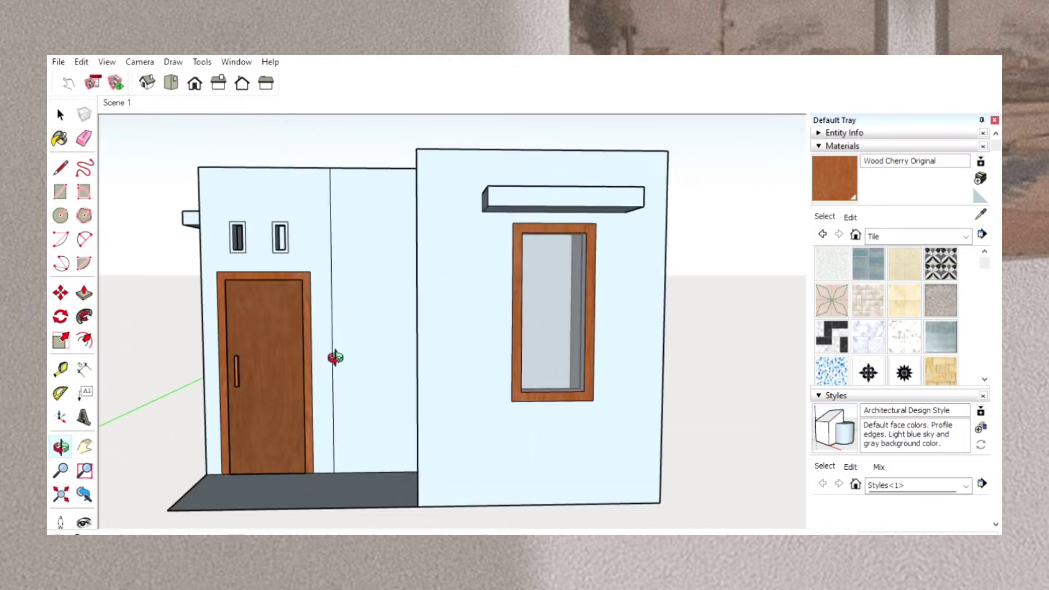
pyautogui.scroll(-4, 335, 358)
pyautogui.scroll(2, 336, 358)
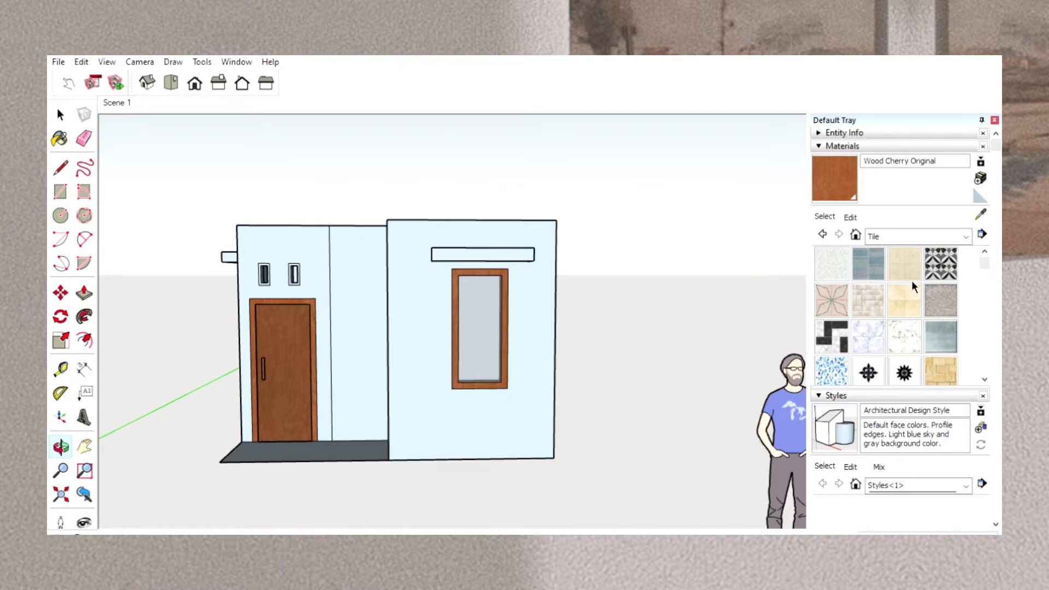
pyautogui.scroll(-5, 916, 310)
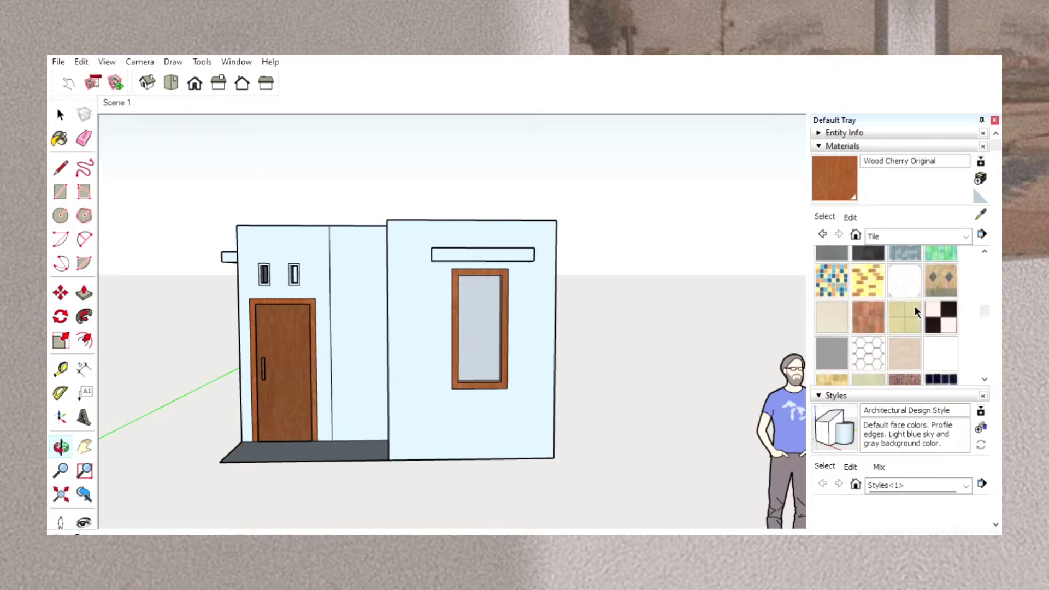
pyautogui.scroll(-4, 914, 310)
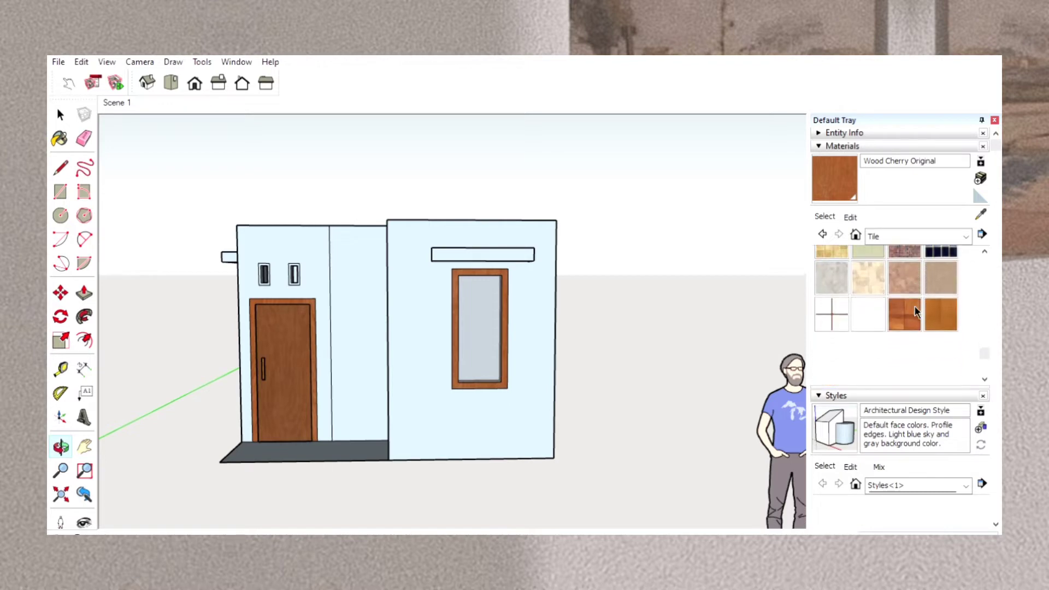
pyautogui.scroll(10, 916, 312)
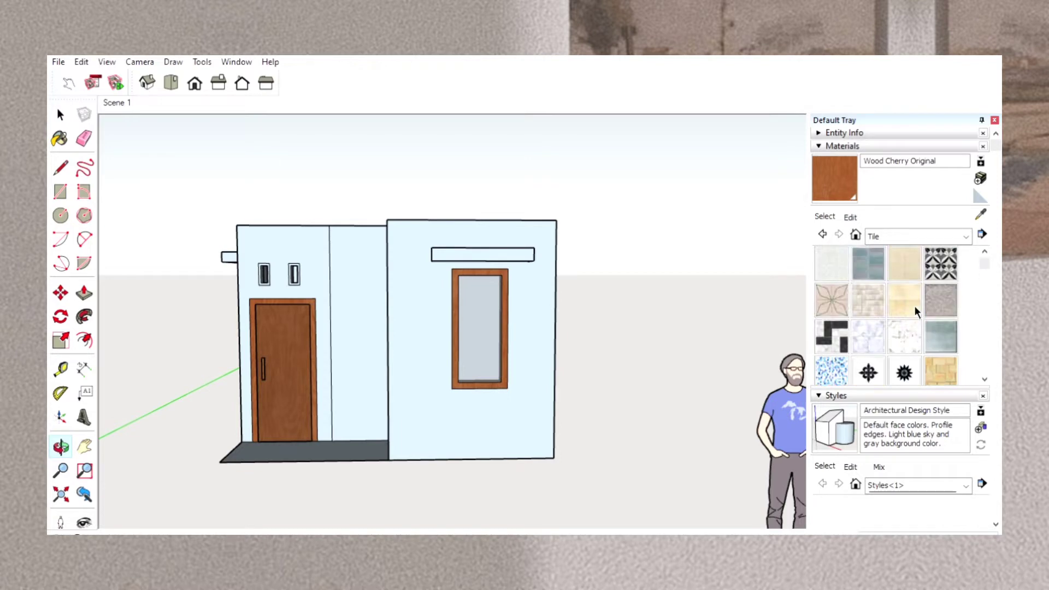
pyautogui.click(903, 285)
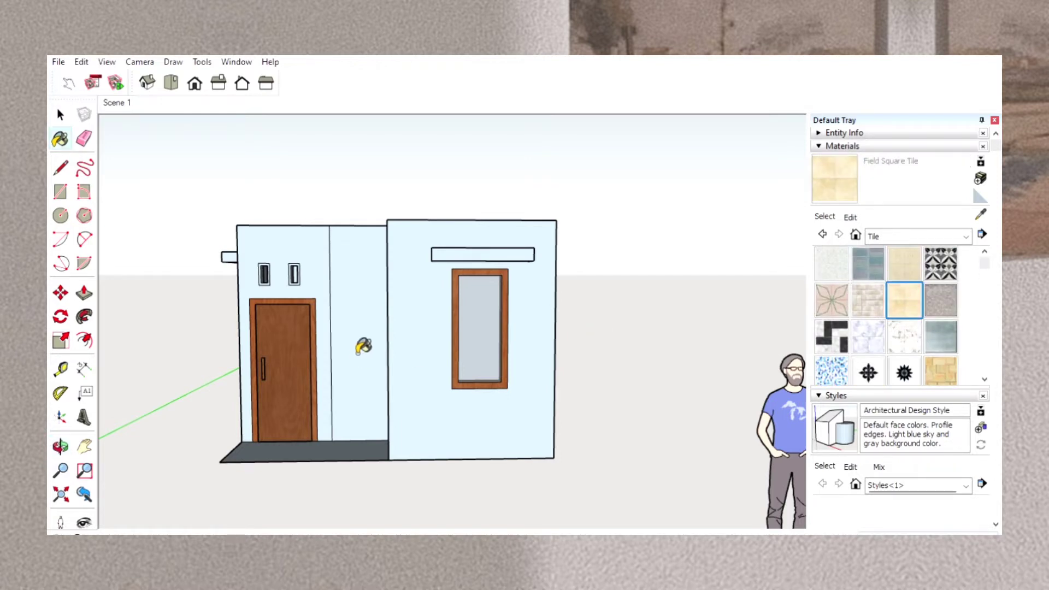
pyautogui.click(359, 351)
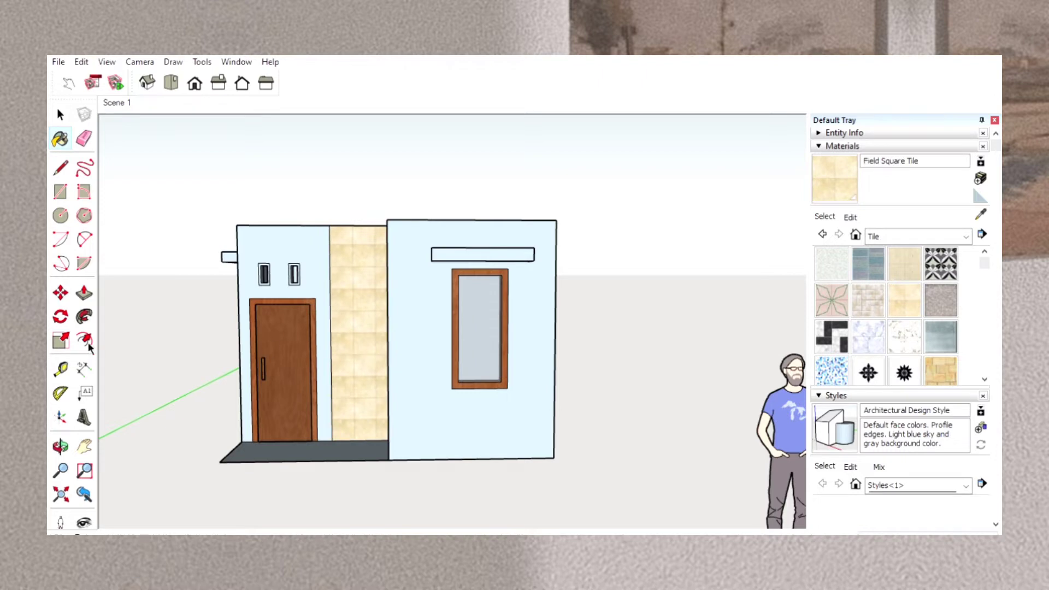
# Paint the return wall adjoining the tiled strip at the inner corner with Field Square Tile.
pyautogui.click(60, 447)
pyautogui.moveTo(242, 419); pyautogui.dragTo(435, 415)
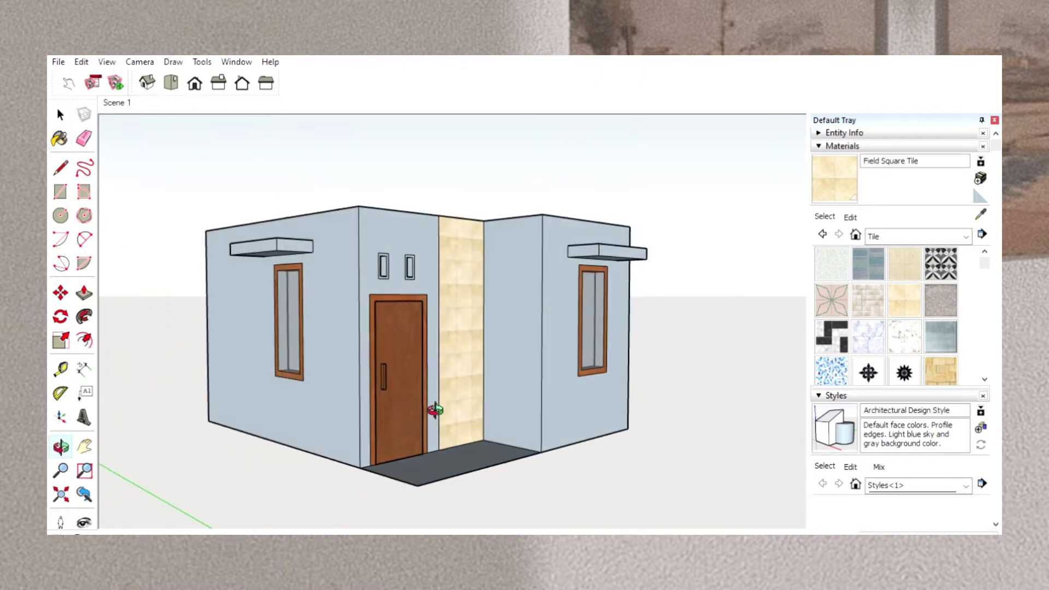
pyautogui.click(826, 173)
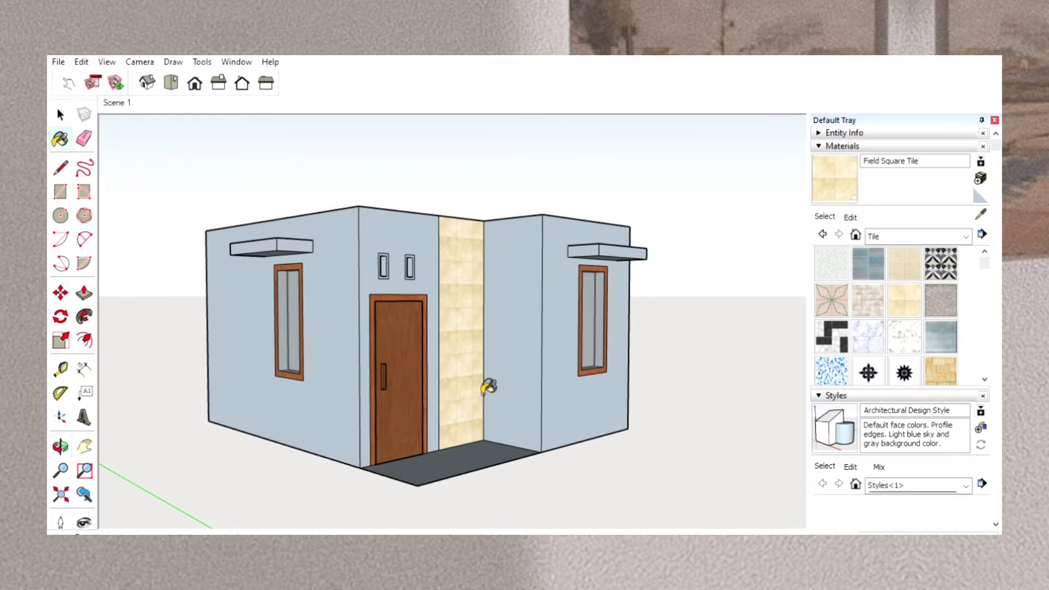
pyautogui.click(529, 359)
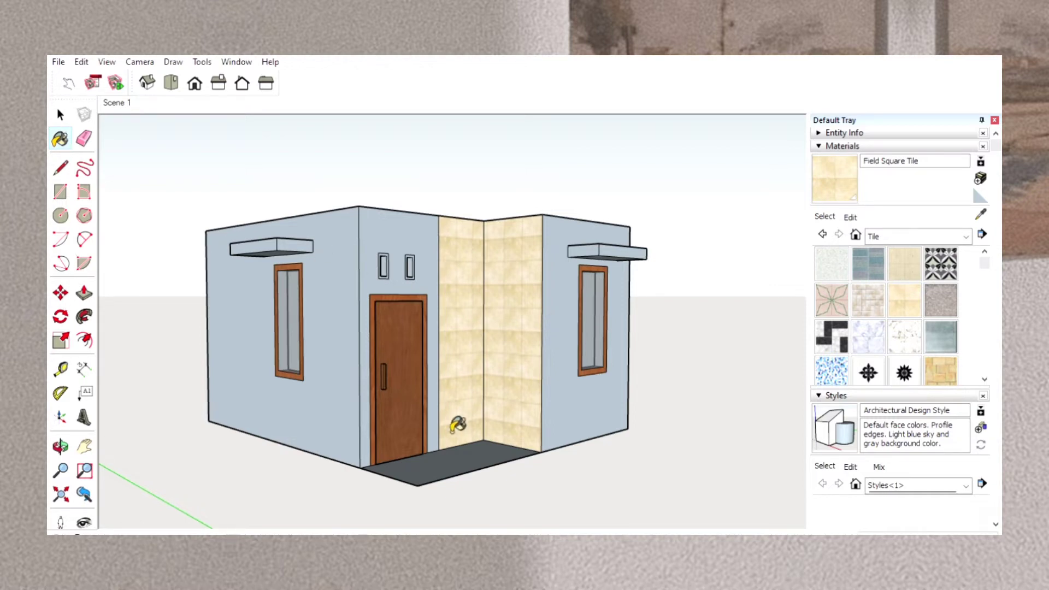
# Pull both tiled faces at the inner corner slightly outward so the tile cladding has thickness.
pyautogui.click(85, 293)
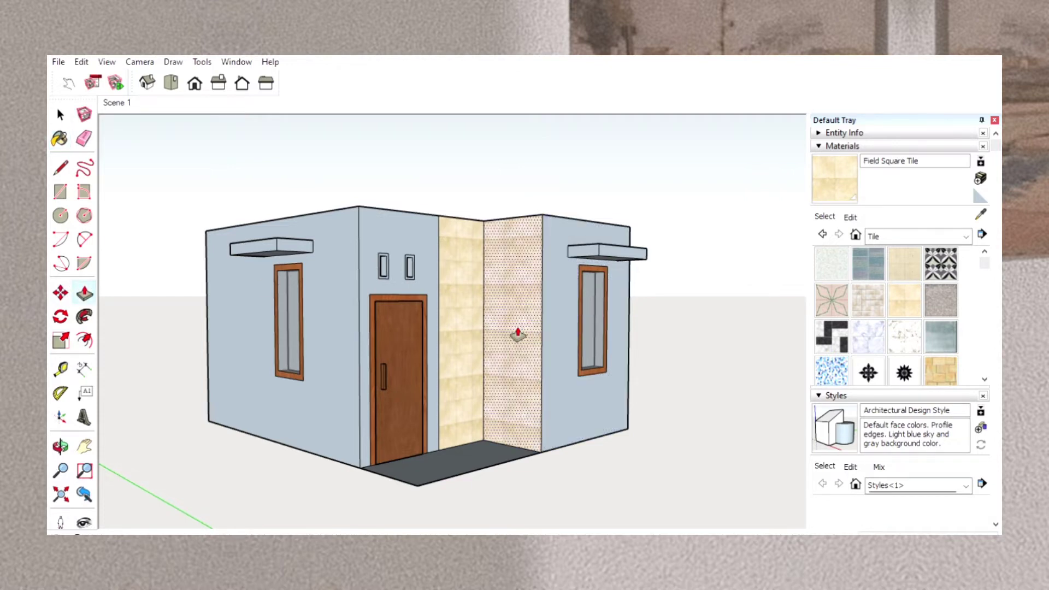
pyautogui.moveTo(518, 333); pyautogui.dragTo(513, 340)
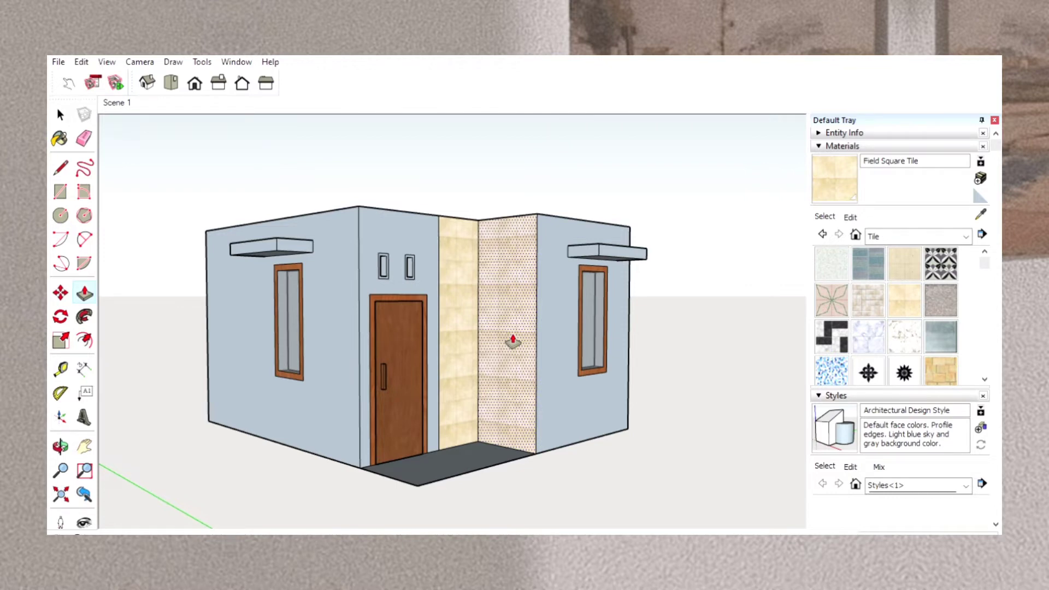
pyautogui.click(513, 341)
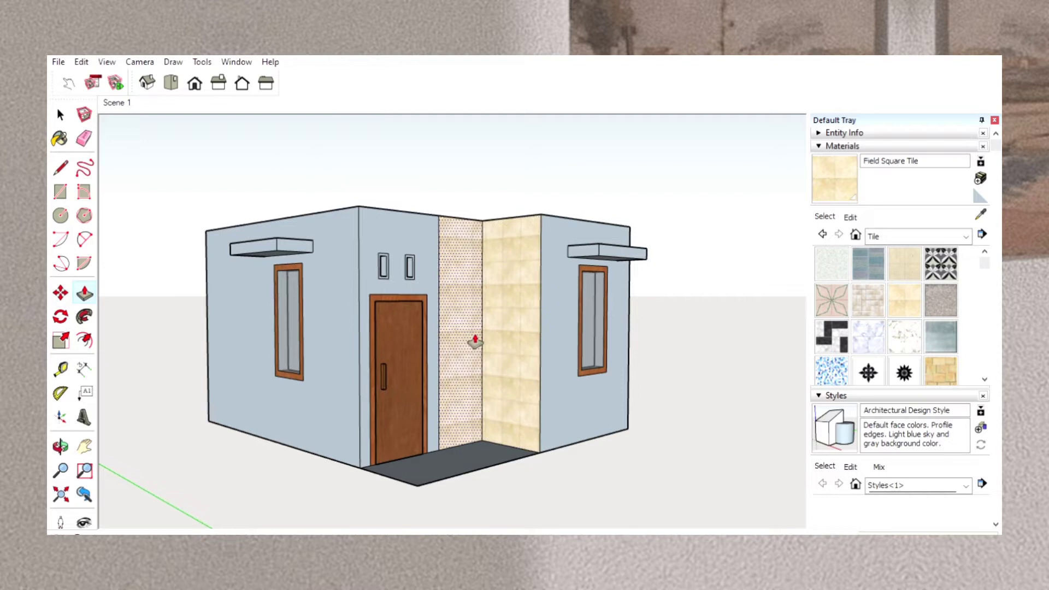
pyautogui.moveTo(476, 342); pyautogui.dragTo(479, 344)
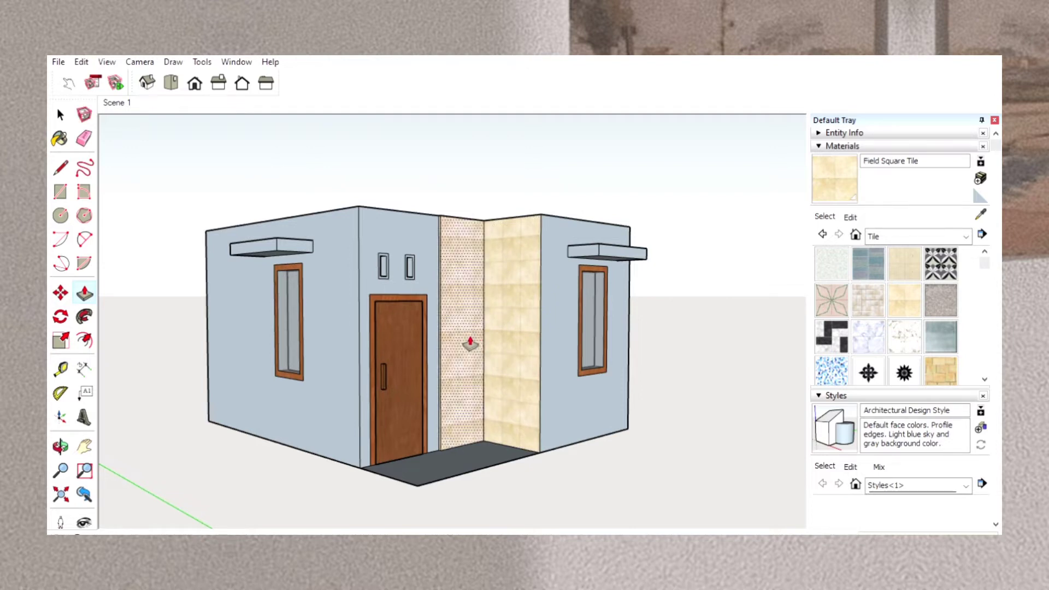
# Divide off a narrow full-height strip of the front window wall beside the tiled corner and paint it with Field Square Tile.
pyautogui.click(60, 446)
pyautogui.moveTo(583, 416); pyautogui.dragTo(399, 435)
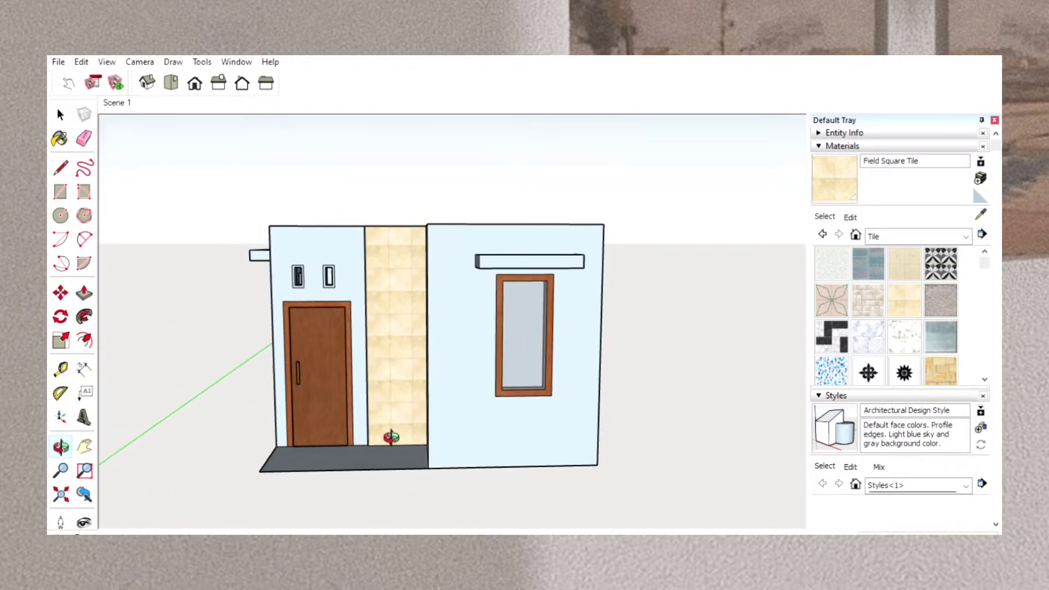
pyautogui.click(60, 166)
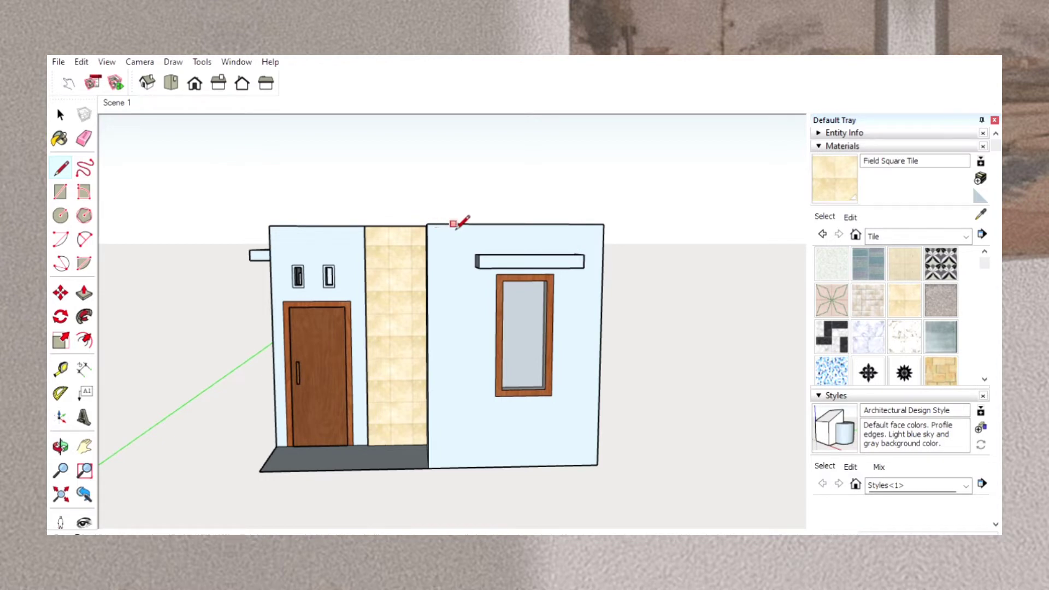
pyautogui.click(452, 224)
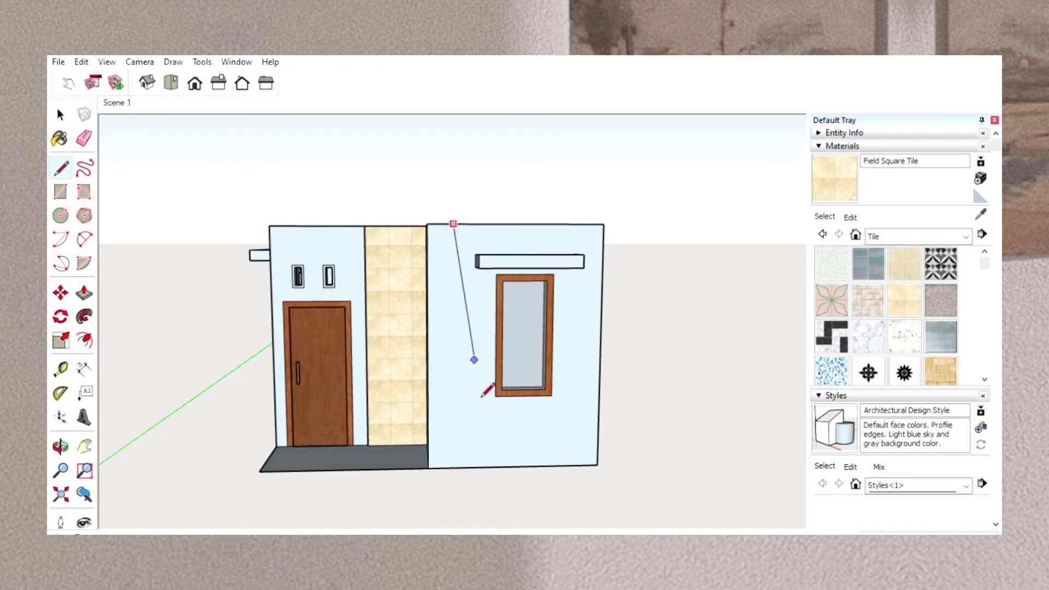
pyautogui.click(460, 466)
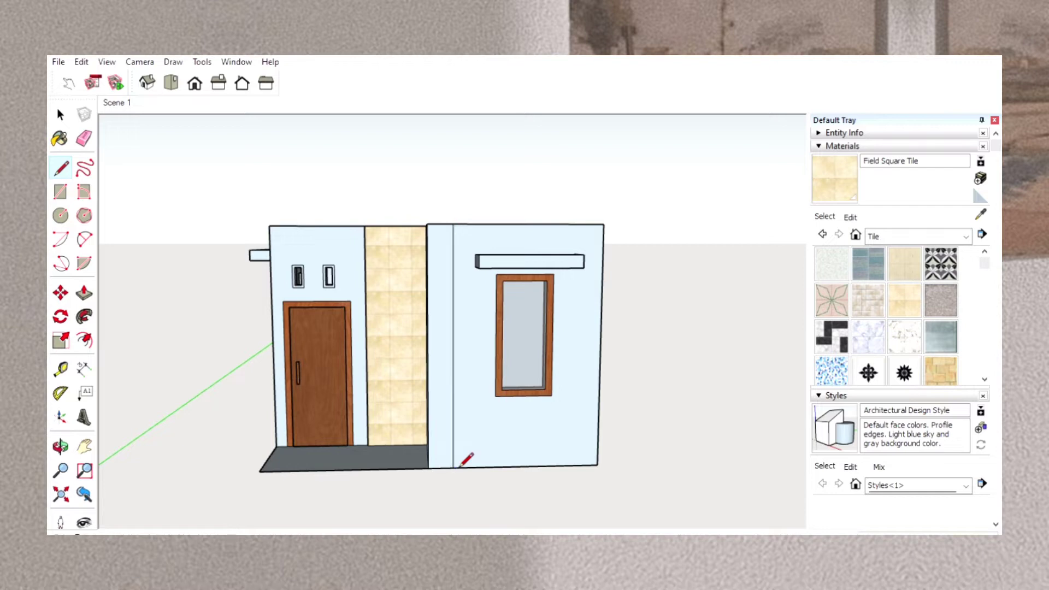
pyautogui.click(828, 176)
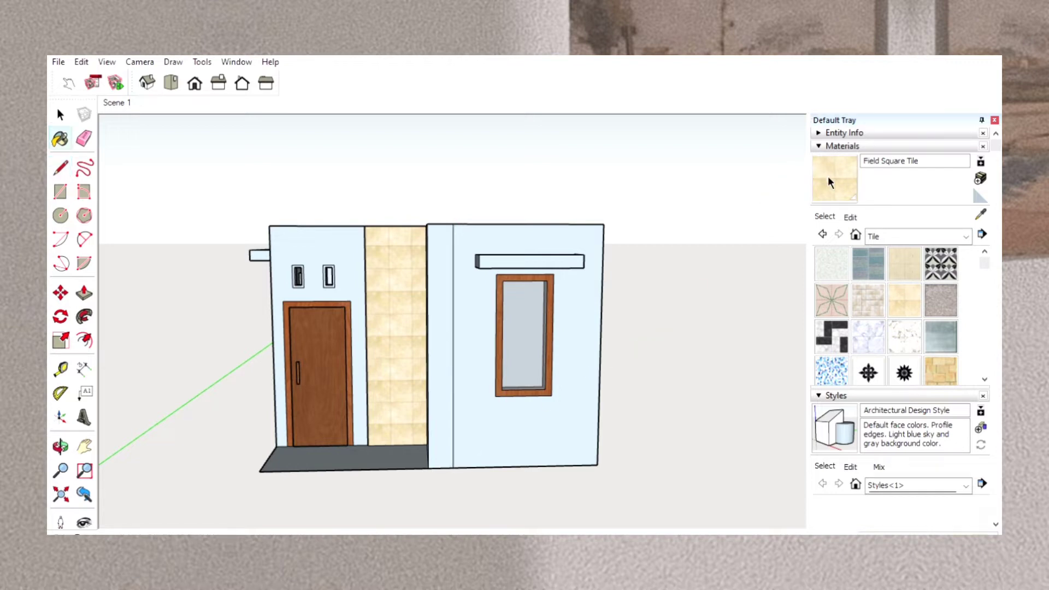
pyautogui.click(447, 361)
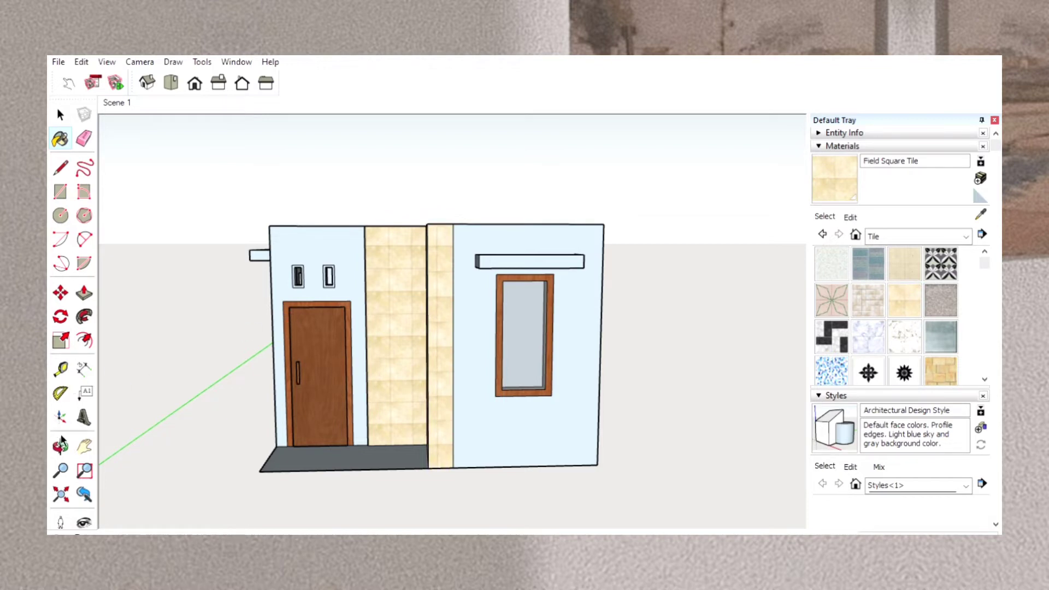
# Pull the narrow tiled strip on the front window wall slightly outward to give its cladding thickness.
pyautogui.click(61, 445)
pyautogui.moveTo(552, 435)
pyautogui.mouseDown()
pyautogui.moveTo(340, 443)
pyautogui.moveTo(406, 446)
pyautogui.mouseUp()
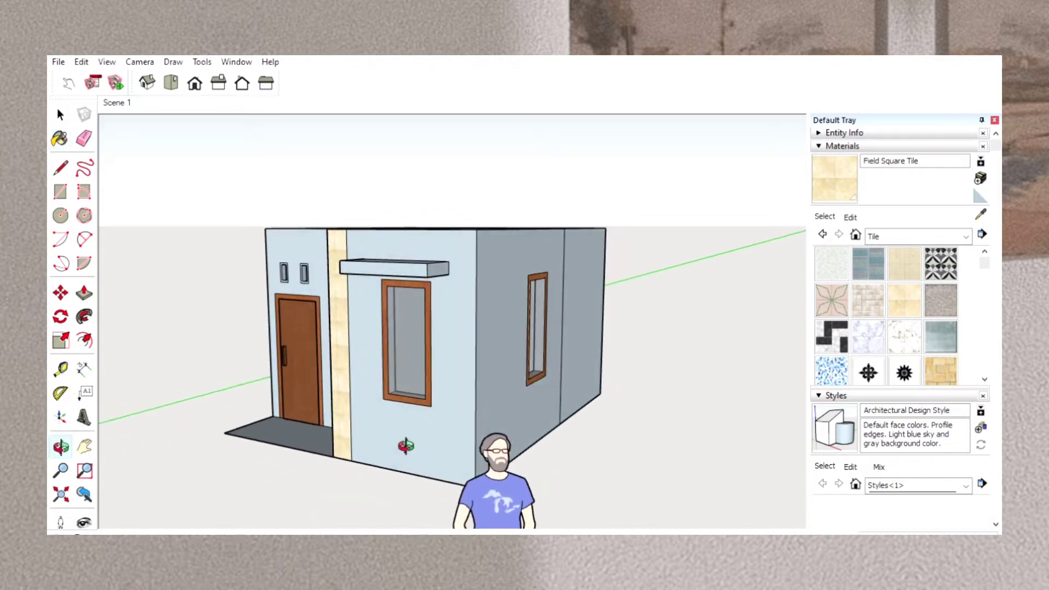
pyautogui.click(84, 293)
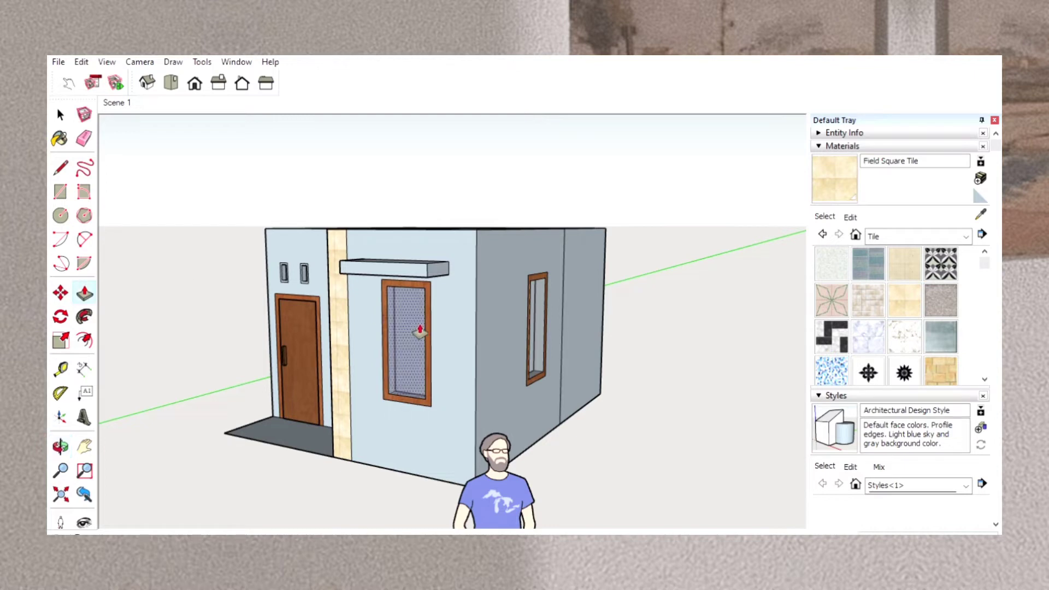
pyautogui.moveTo(347, 346); pyautogui.dragTo(340, 353)
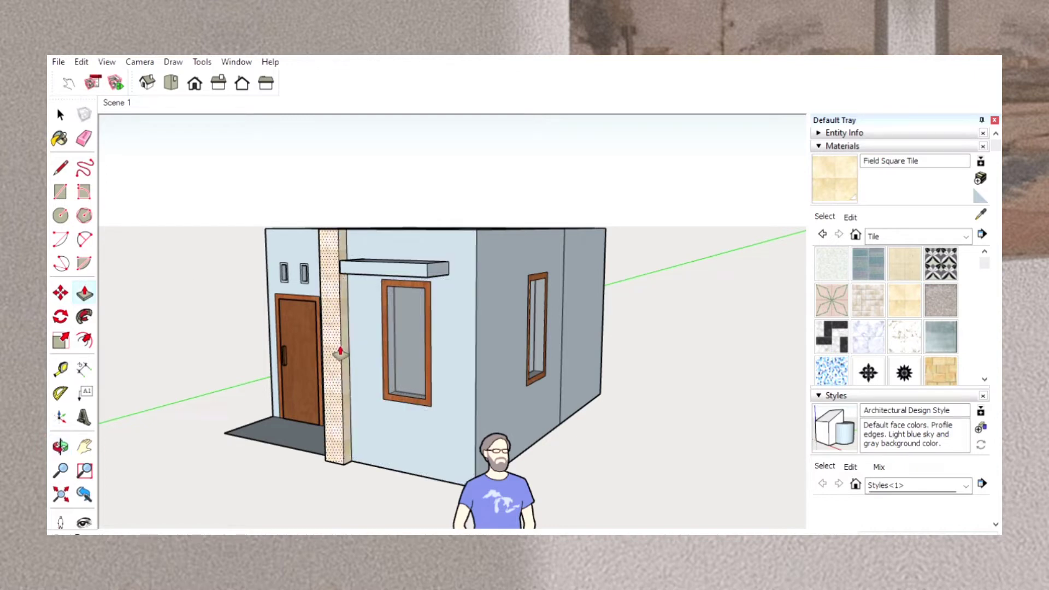
pyautogui.click(340, 352)
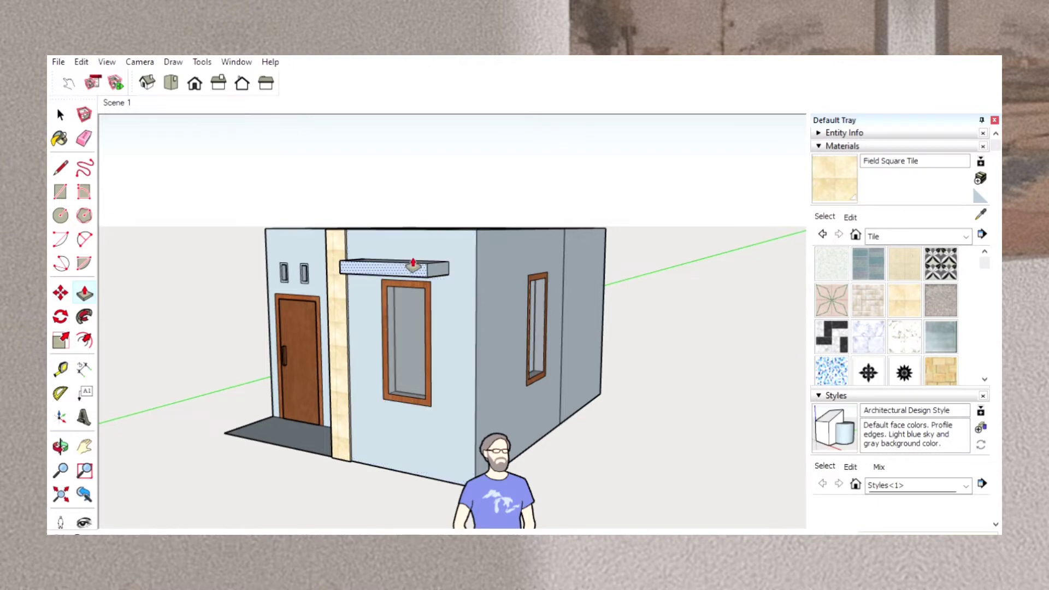
# Paint the top, front and outer end of the canopy above the front window with the stone material Granite Light Gray.
pyautogui.click(965, 231)
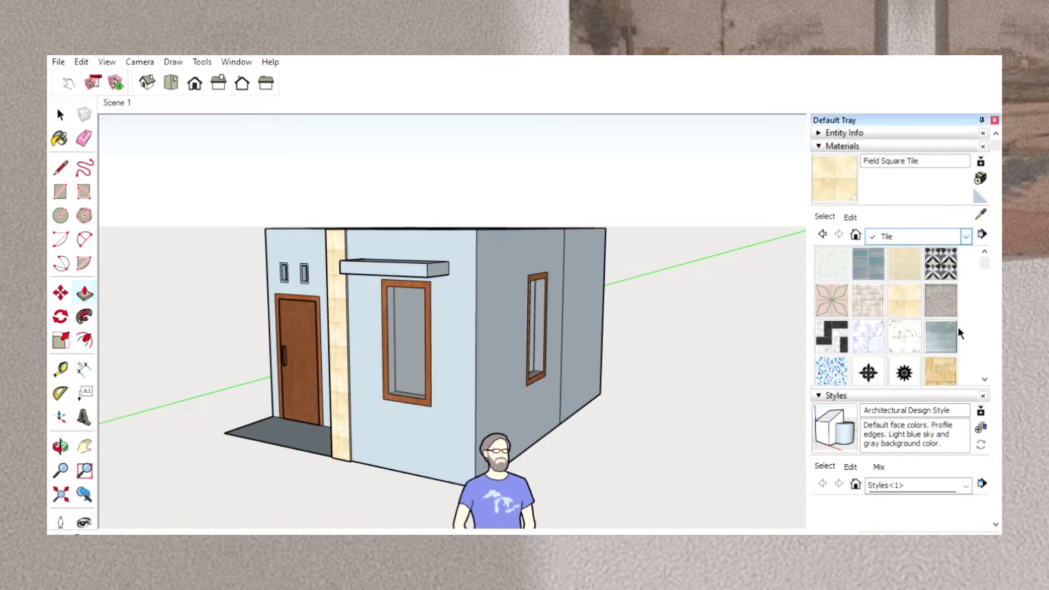
pyautogui.click(958, 342)
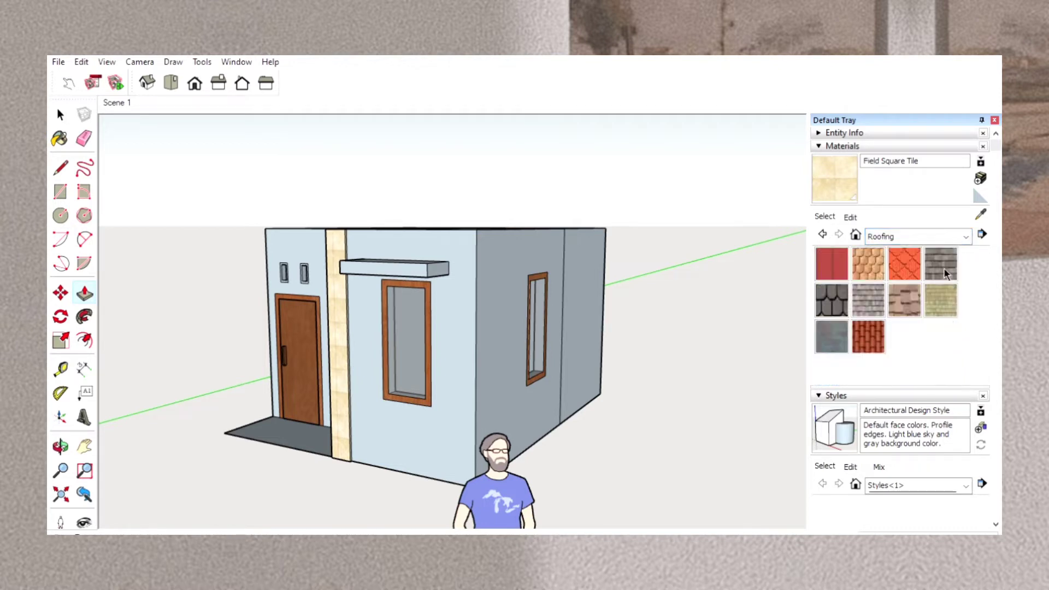
pyautogui.click(967, 236)
pyautogui.click(942, 354)
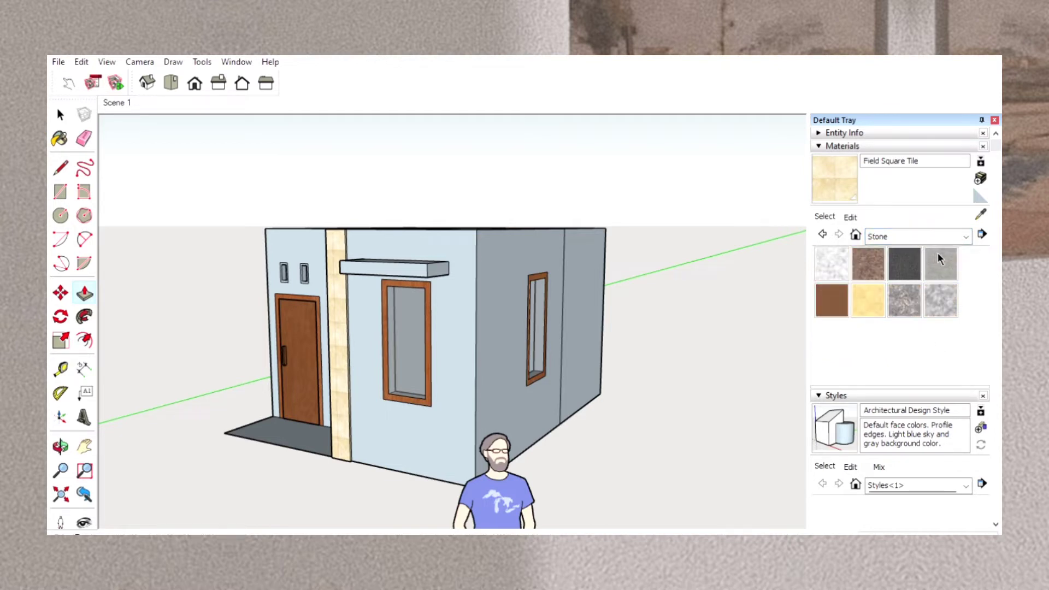
pyautogui.click(939, 259)
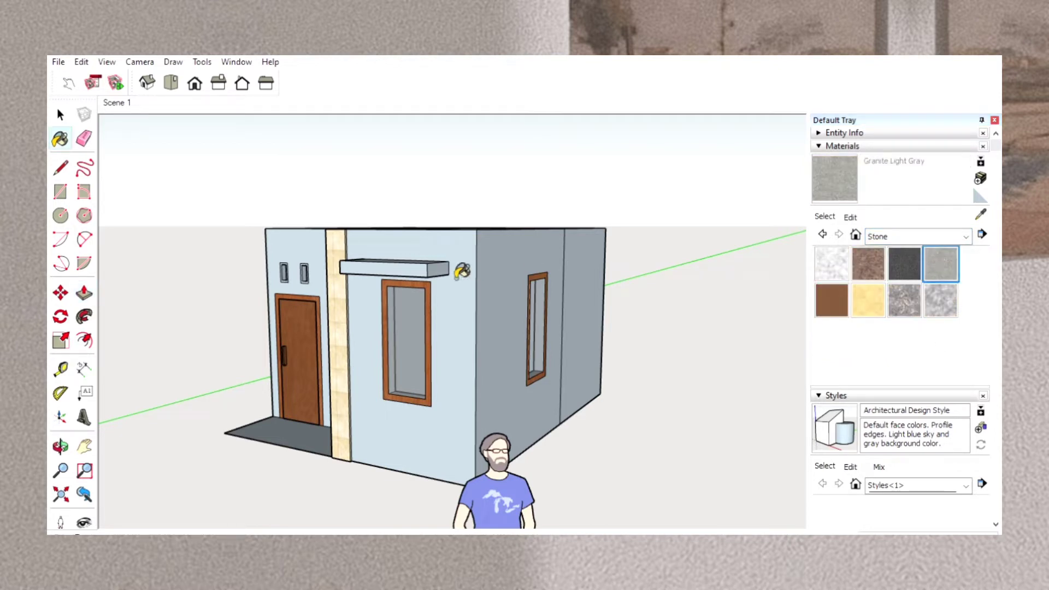
pyautogui.click(416, 262)
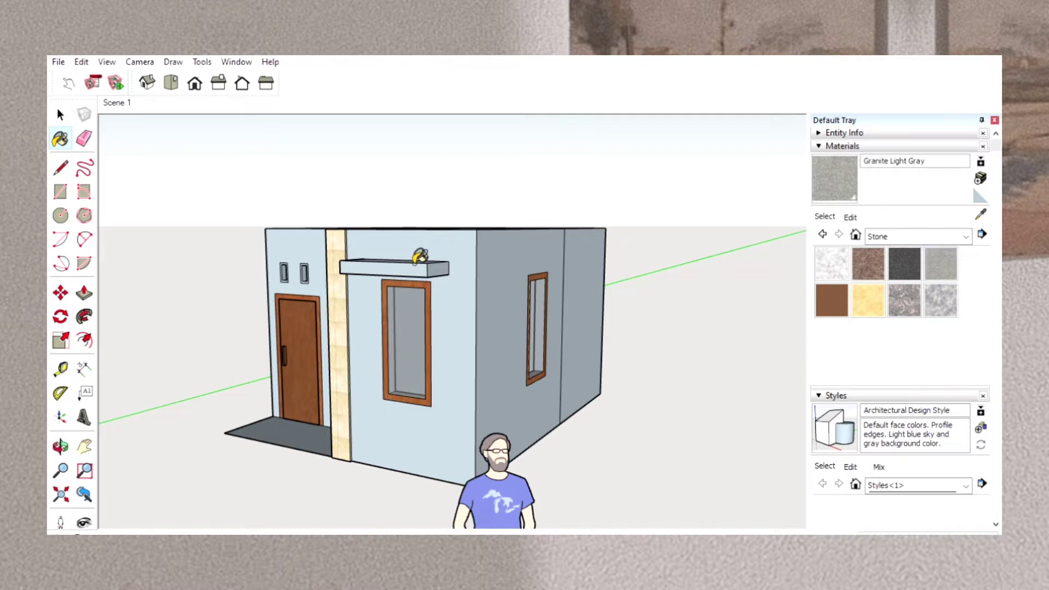
pyautogui.scroll(5, 420, 257)
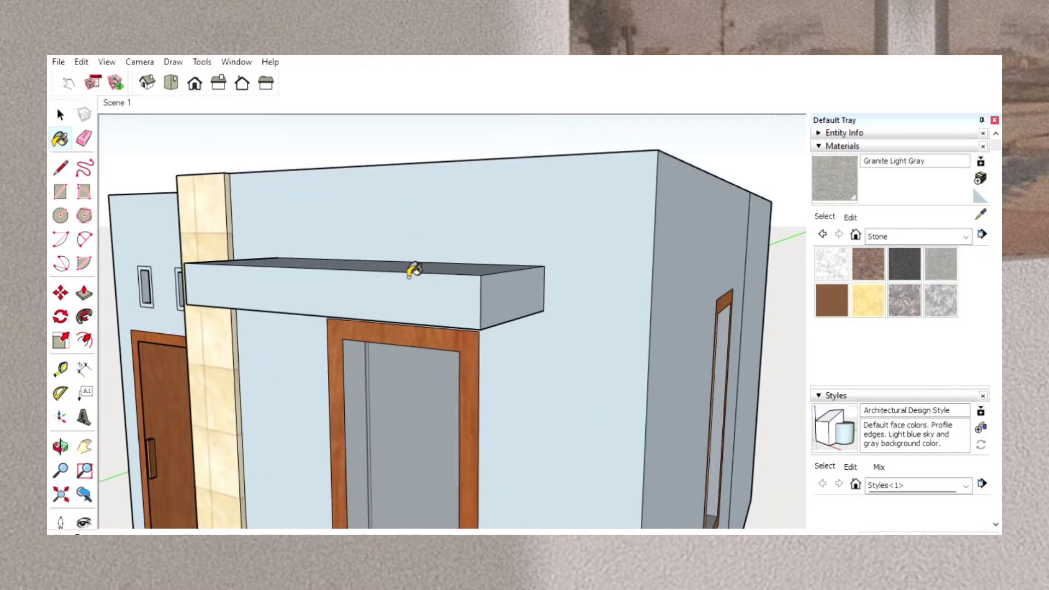
pyautogui.click(413, 271)
pyautogui.click(414, 281)
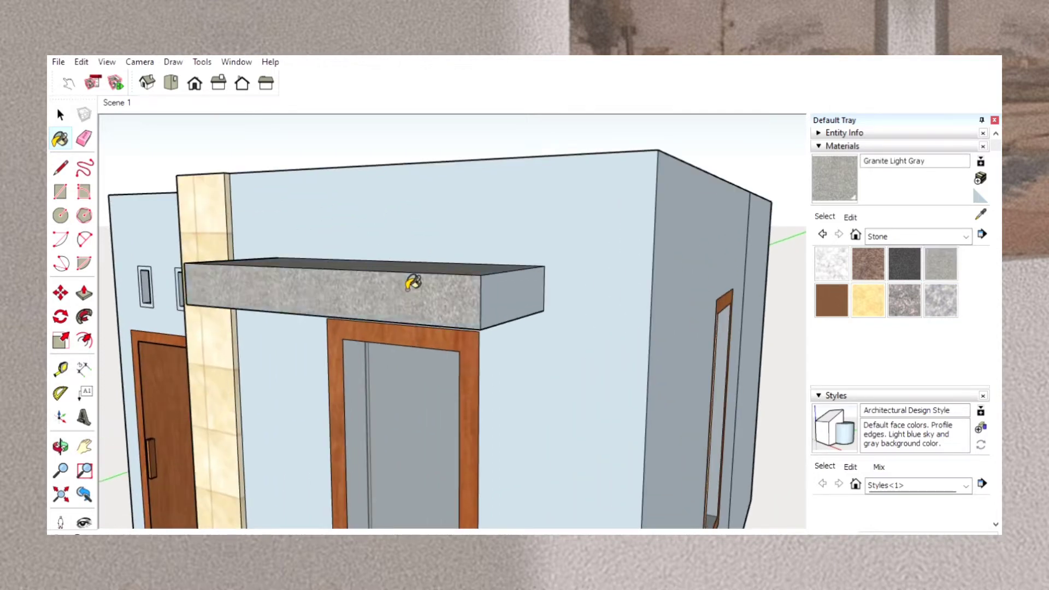
pyautogui.click(506, 295)
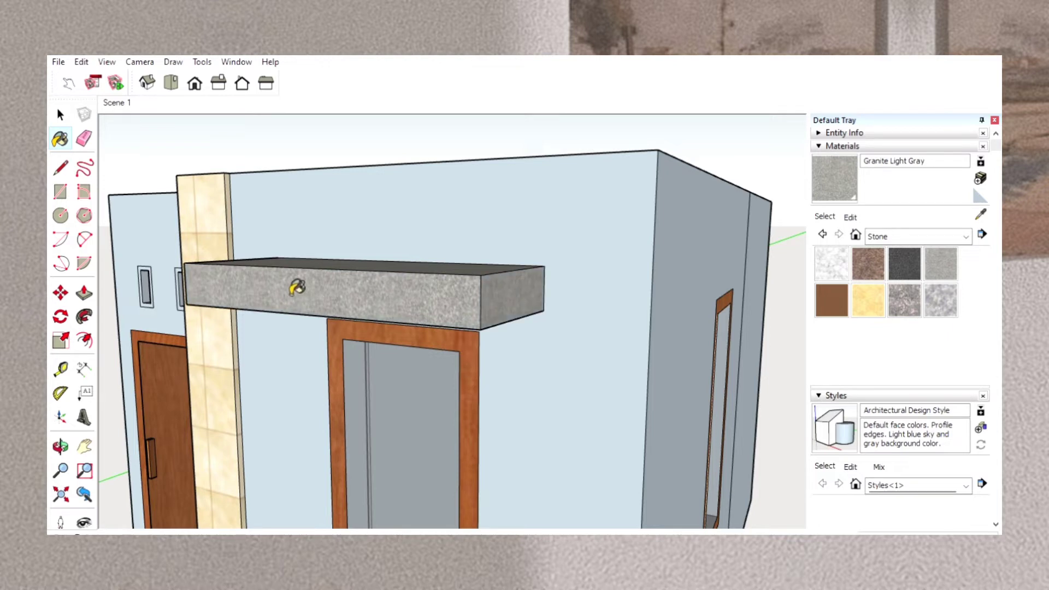
# Paint the front window canopy's end beside the tiled strip and its underside with Granite Light Gray.
pyautogui.click(60, 445)
pyautogui.moveTo(253, 372); pyautogui.dragTo(453, 366)
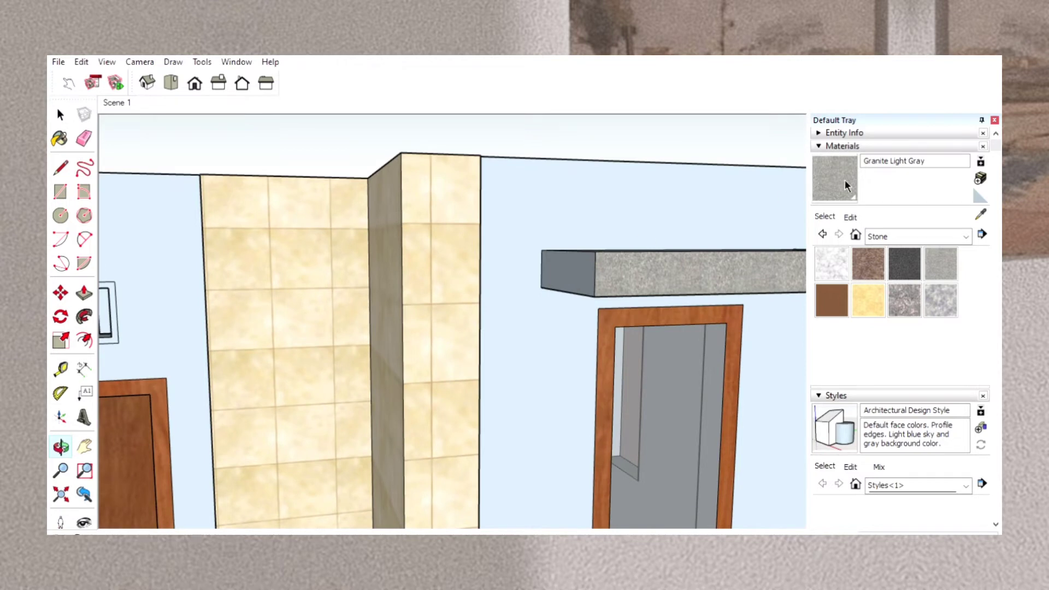
pyautogui.press('b')
pyautogui.click(586, 271)
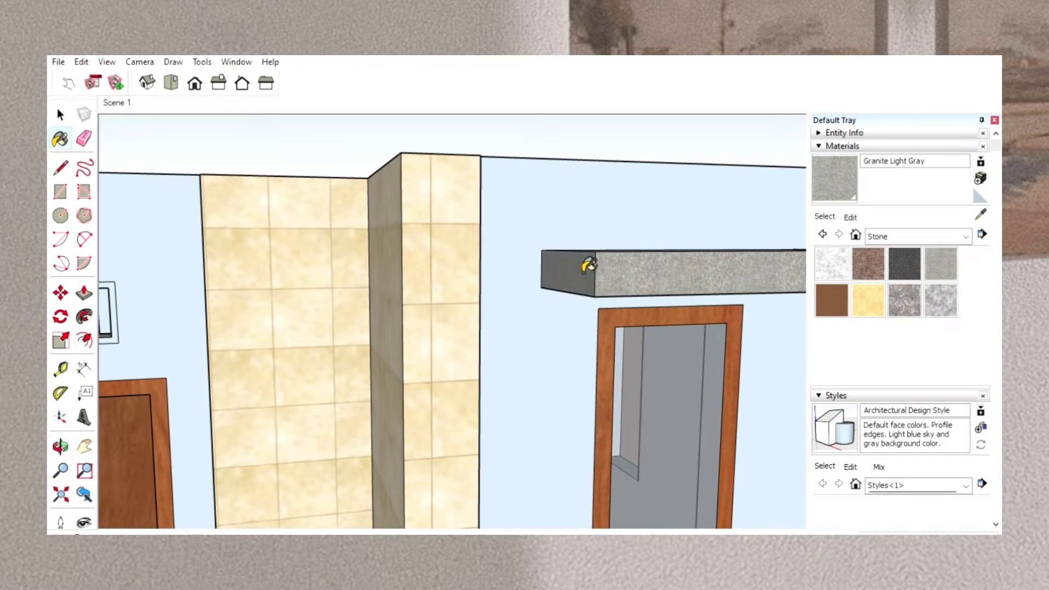
pyautogui.click(60, 444)
pyautogui.moveTo(421, 433); pyautogui.dragTo(356, 293)
pyautogui.click(838, 165)
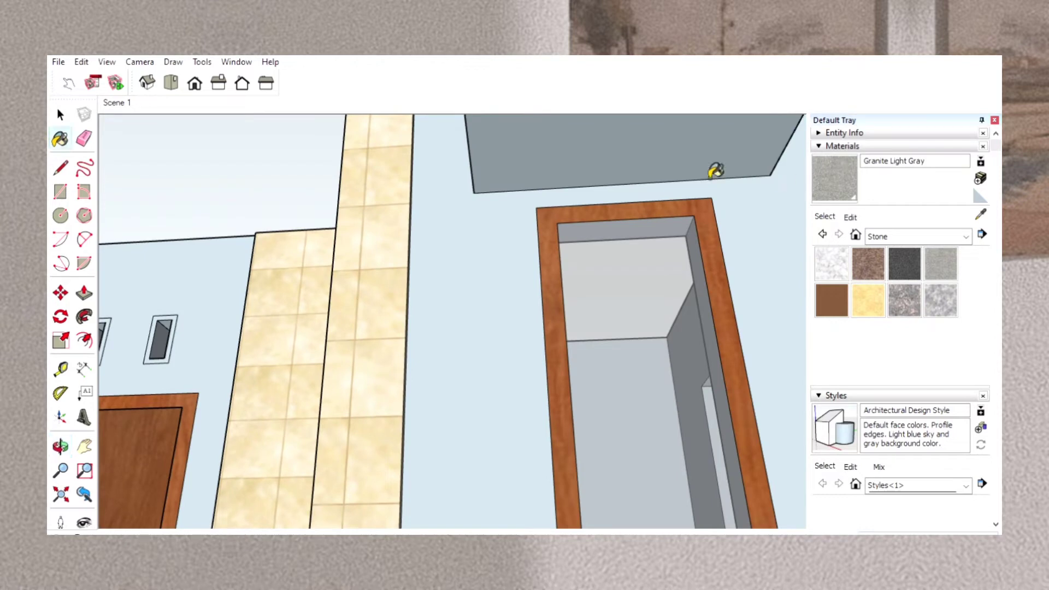
pyautogui.click(616, 133)
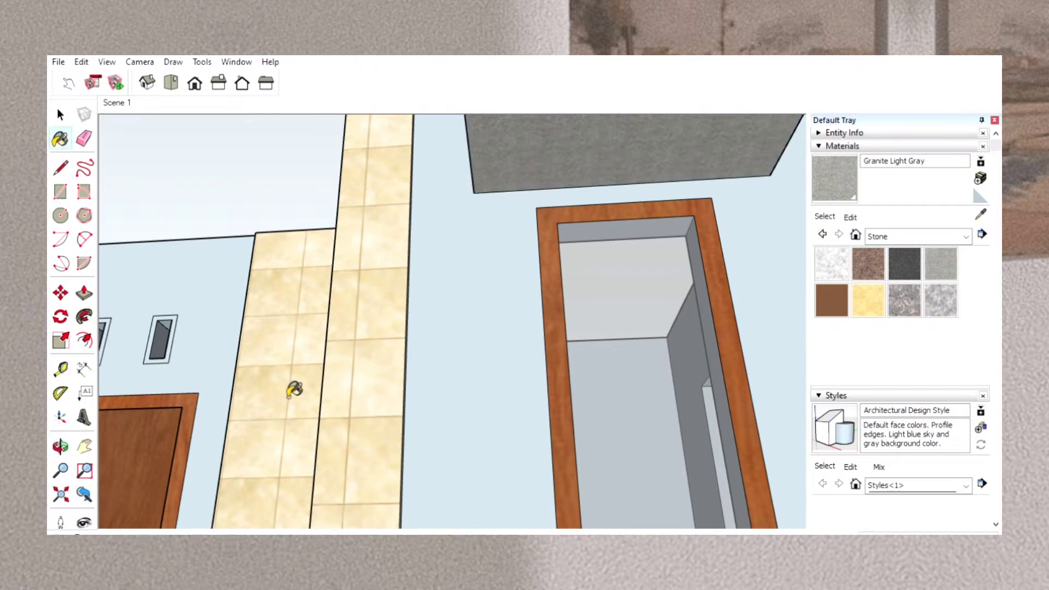
# Paint the front face and underside of the canopy over the door-side wall's window with Granite Light Gray.
pyautogui.click(60, 446)
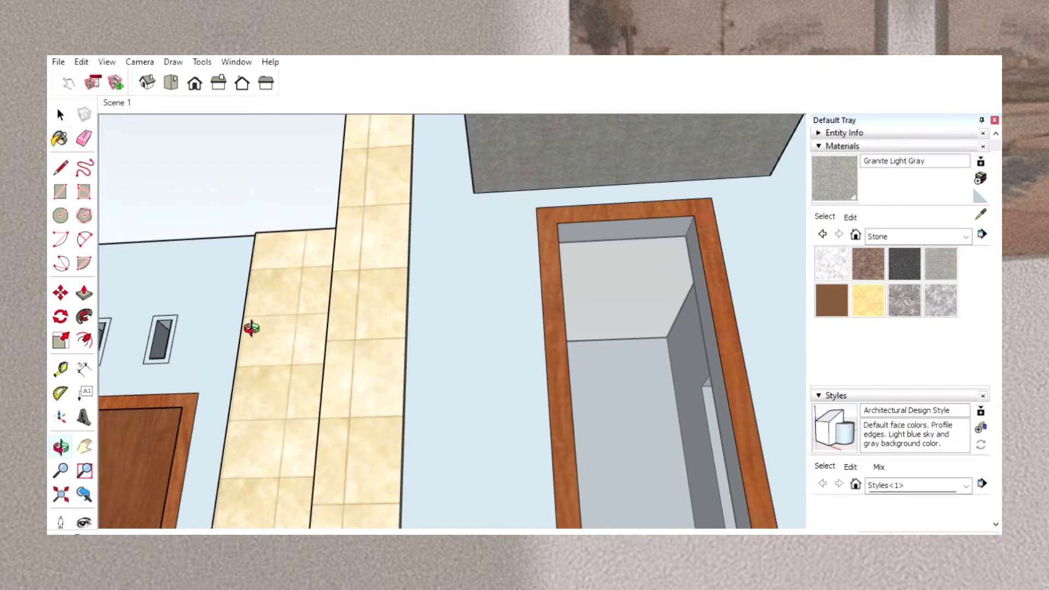
pyautogui.moveTo(246, 328)
pyautogui.mouseDown()
pyautogui.moveTo(489, 386)
pyautogui.moveTo(650, 402)
pyautogui.moveTo(669, 400)
pyautogui.moveTo(695, 351)
pyautogui.moveTo(695, 365)
pyautogui.mouseUp()
pyautogui.click(831, 162)
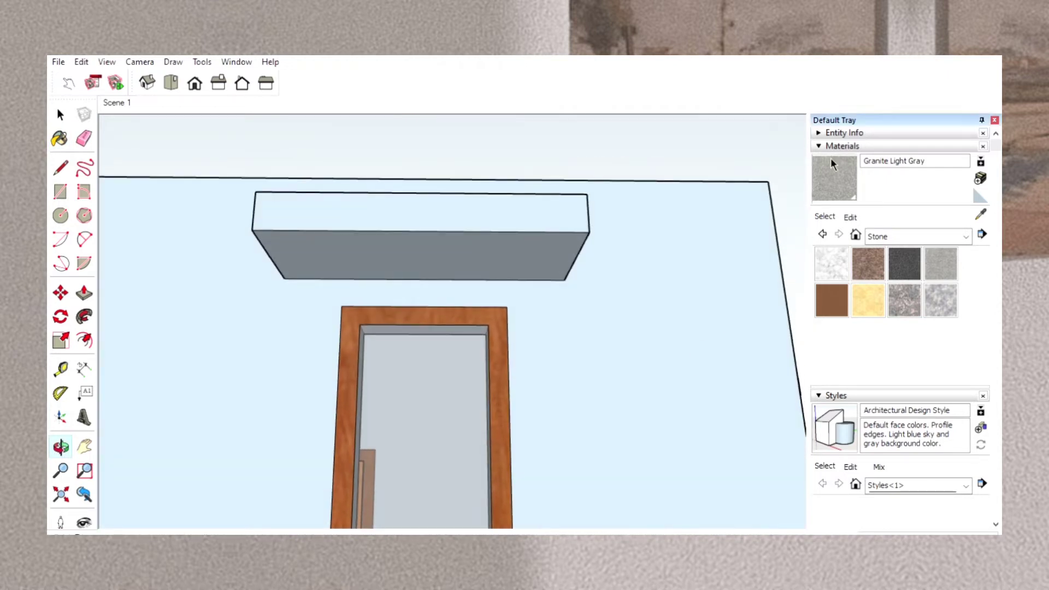
pyautogui.click(510, 216)
pyautogui.click(513, 246)
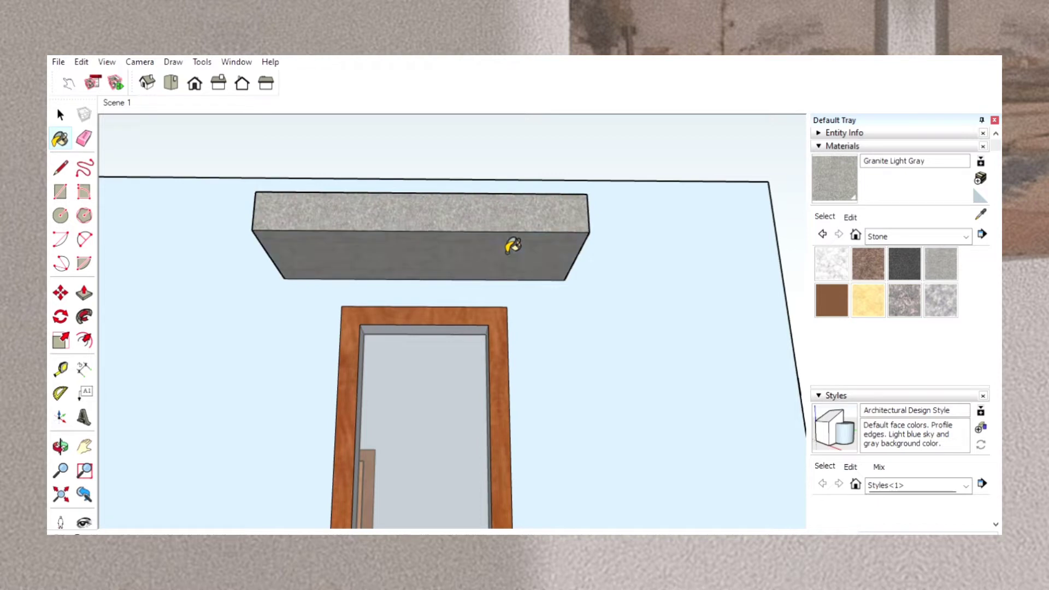
# Paint the top and the rear end of the door-side wall's window canopy with Granite Light Gray.
pyautogui.click(61, 446)
pyautogui.moveTo(305, 271); pyautogui.dragTo(375, 362)
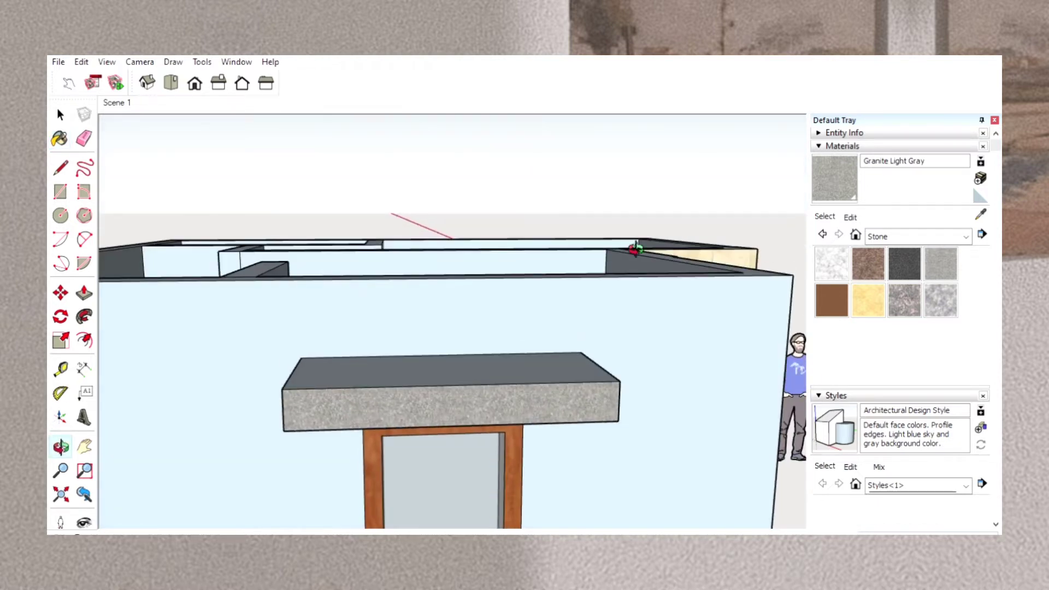
pyautogui.click(842, 176)
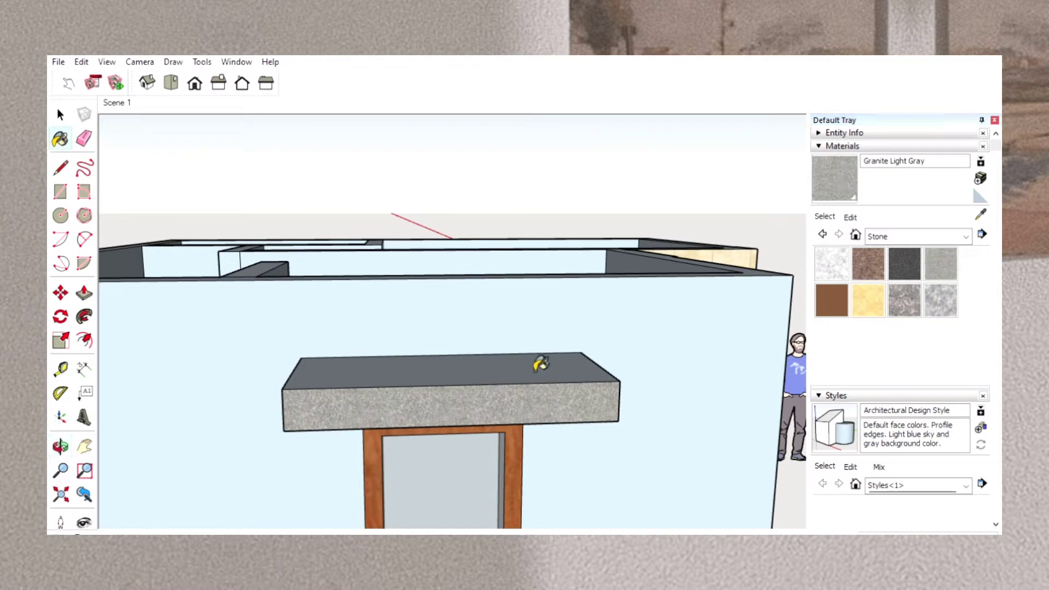
pyautogui.click(62, 445)
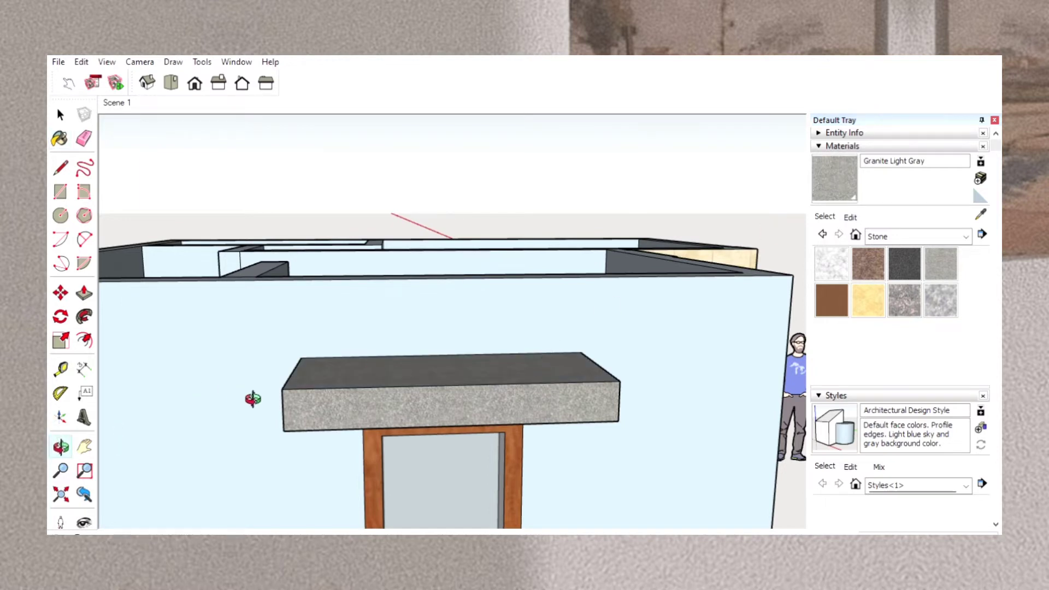
pyautogui.moveTo(252, 399); pyautogui.dragTo(356, 393)
pyautogui.click(820, 193)
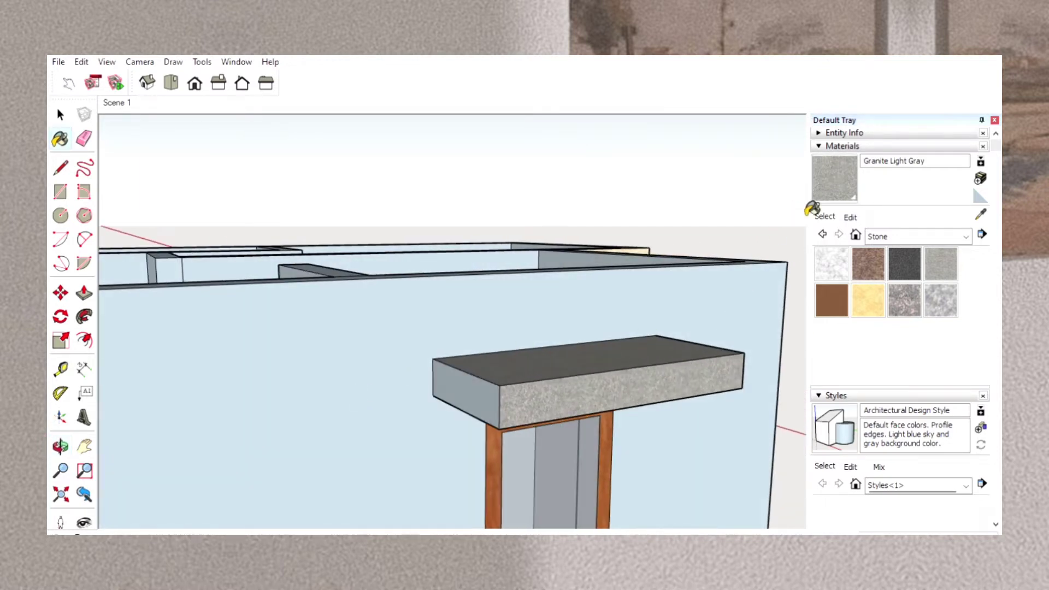
pyautogui.click(486, 404)
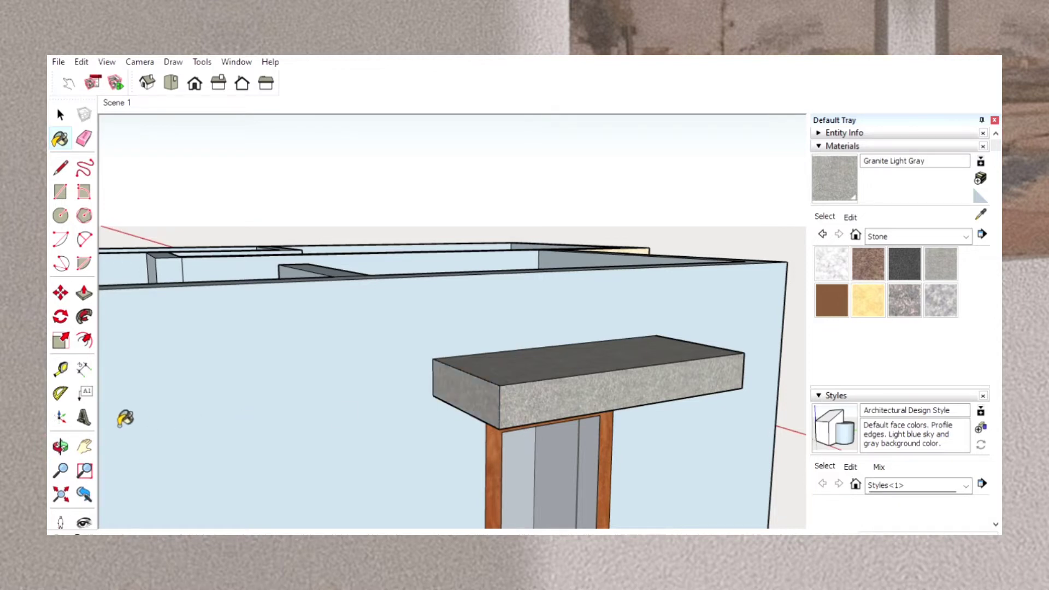
# Paint the end of the side window canopy that faces the house front with Granite Light Gray.
pyautogui.click(61, 445)
pyautogui.moveTo(618, 311)
pyautogui.mouseDown()
pyautogui.moveTo(262, 370)
pyautogui.moveTo(232, 331)
pyautogui.mouseUp()
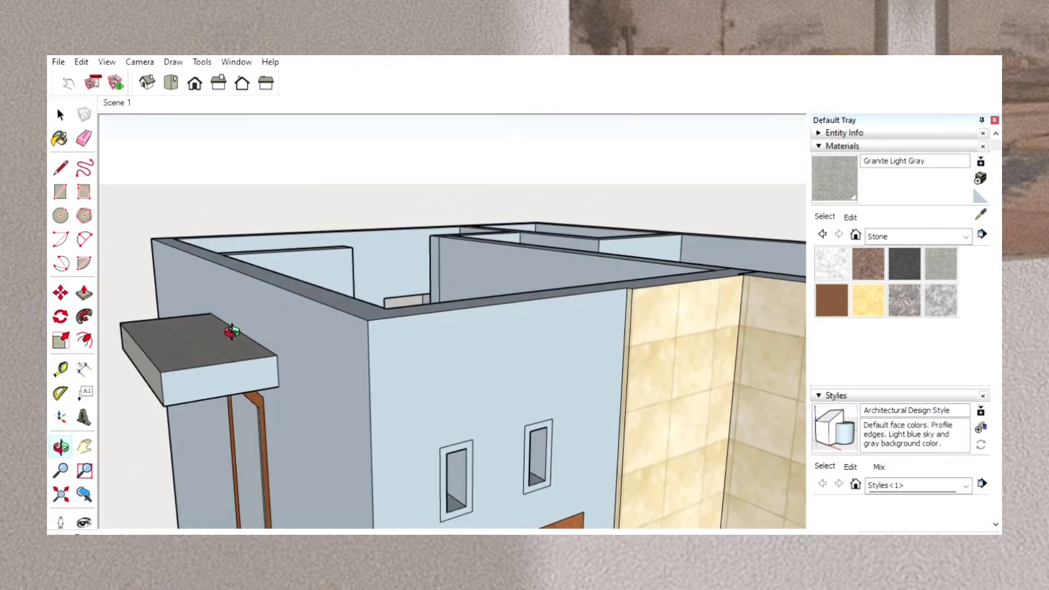
pyautogui.click(838, 162)
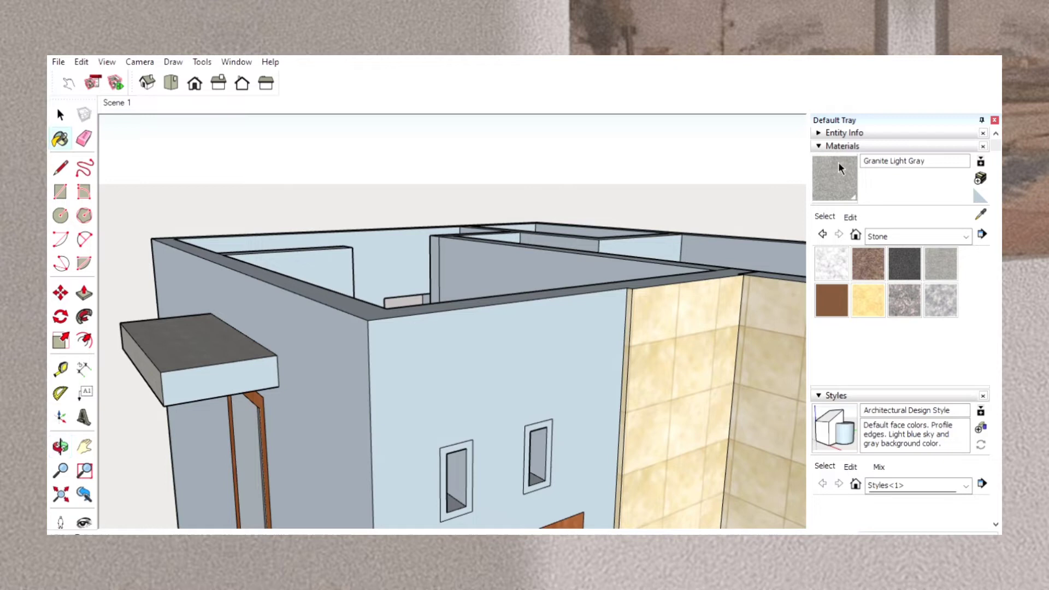
pyautogui.click(216, 383)
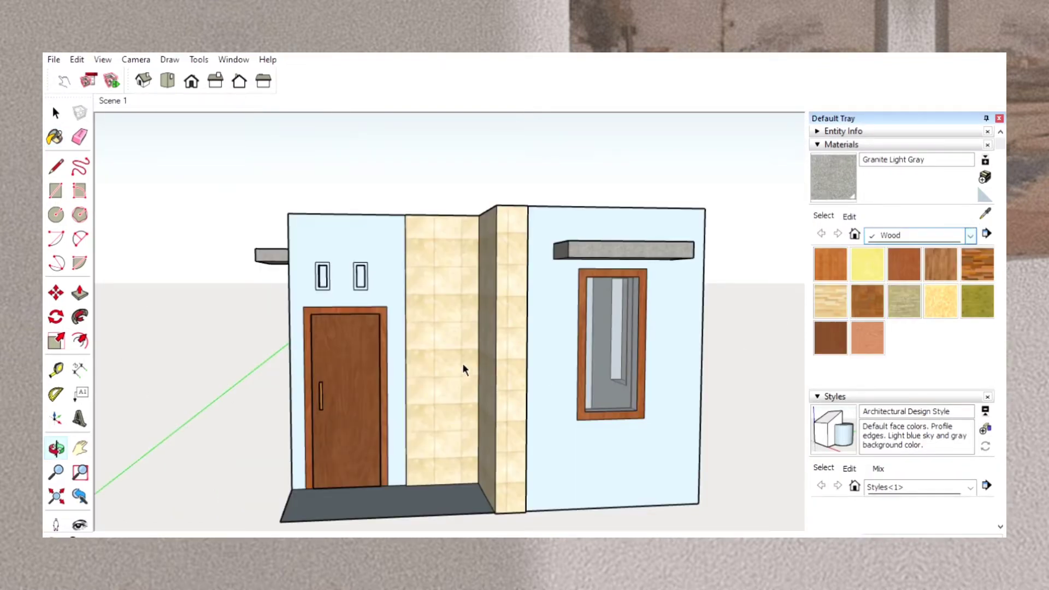
# Try the Wood Floor Dark material on the frames of both small vent openings above the door.
pyautogui.scroll(5, 342, 251)
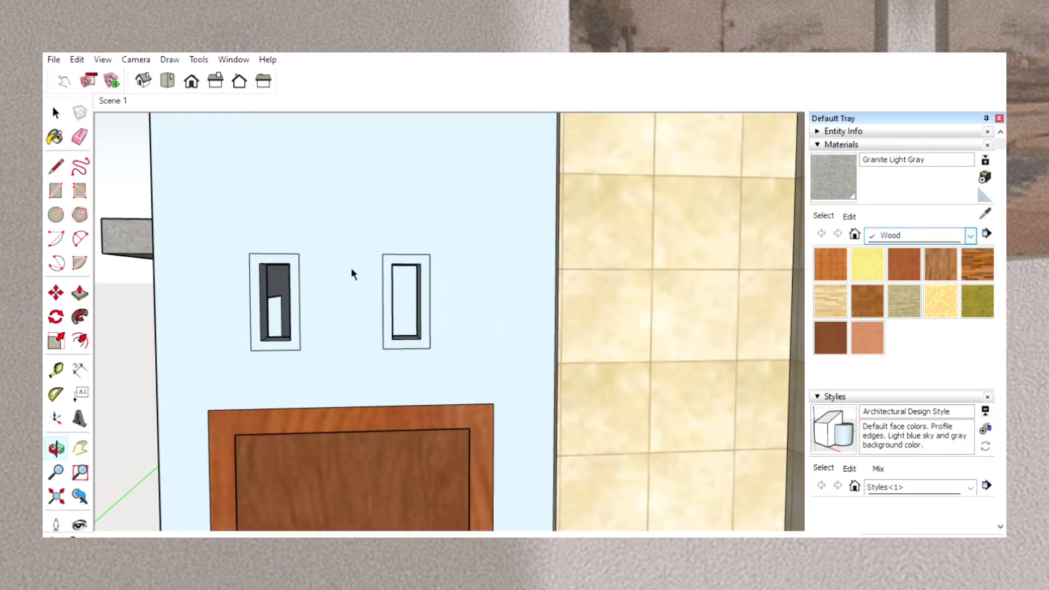
pyautogui.click(915, 287)
pyautogui.click(976, 261)
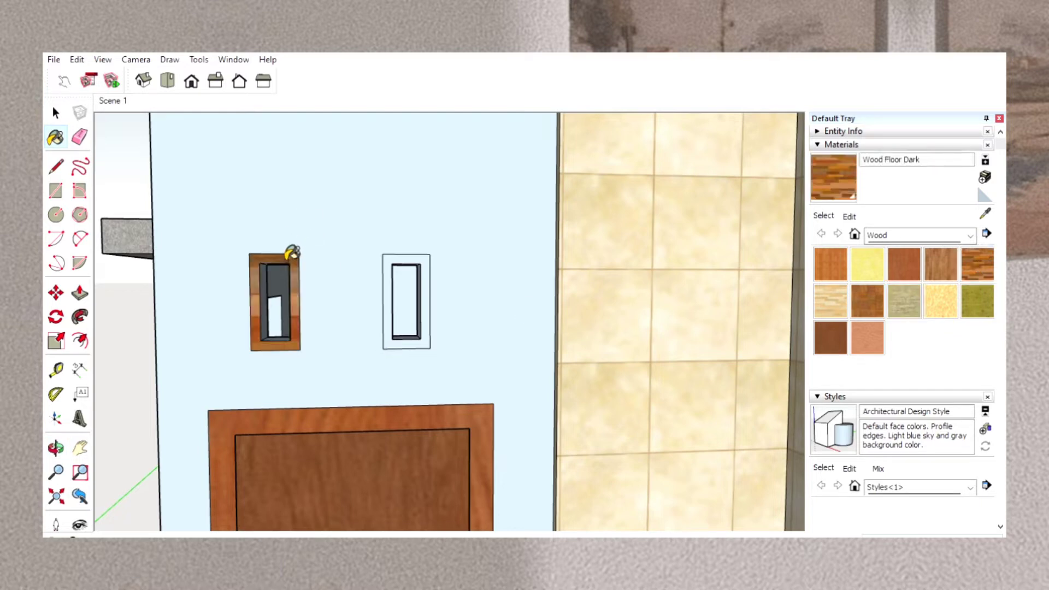
pyautogui.click(289, 256)
pyautogui.click(400, 259)
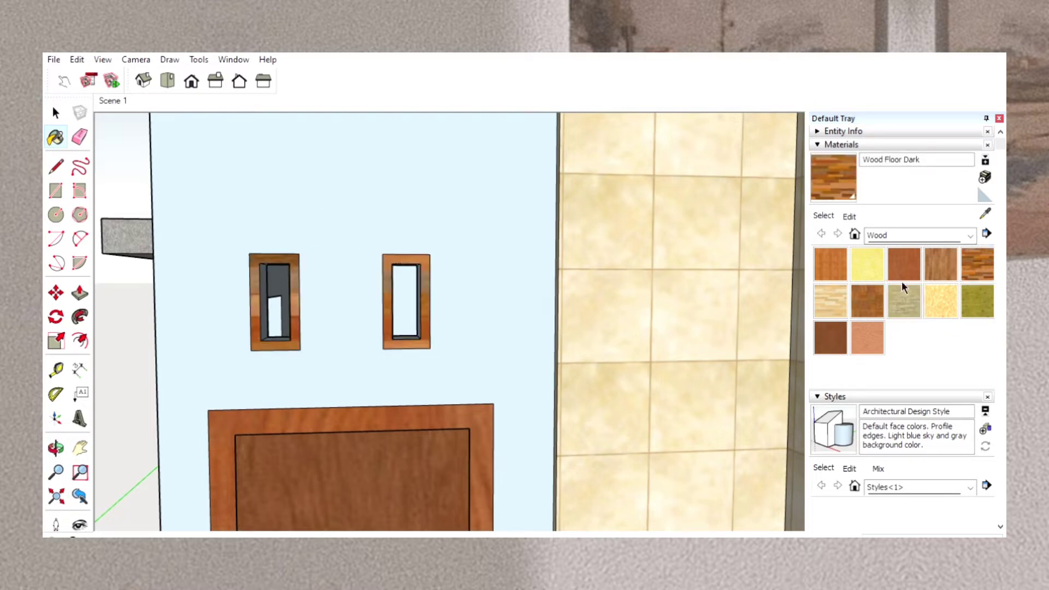
# Try Wood Floor Light and Wood Lumber ButtJoined on the frame of the vent opening nearer the tiled wall.
pyautogui.click(824, 290)
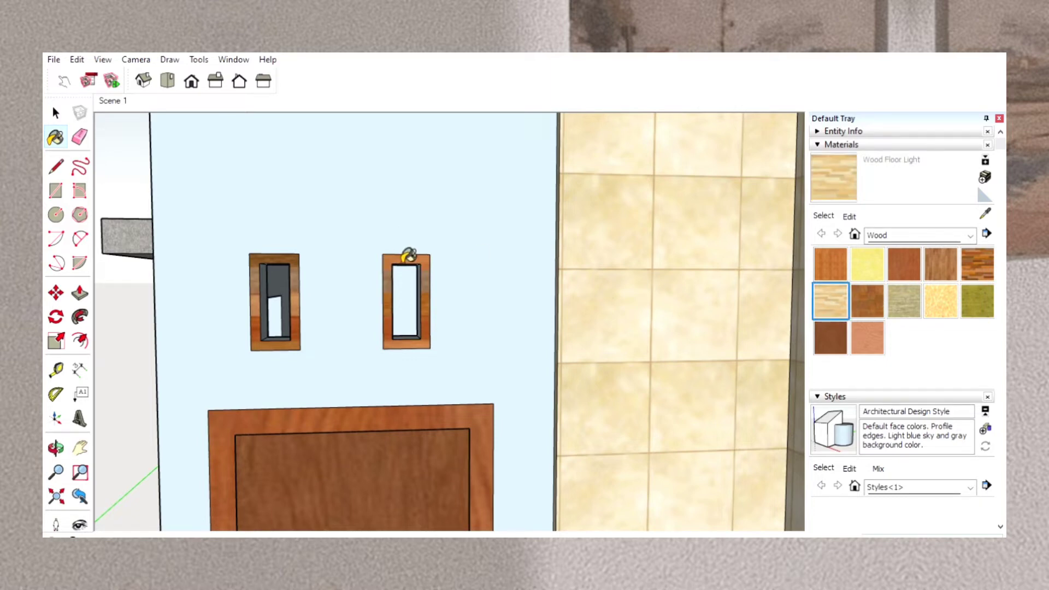
pyautogui.click(405, 259)
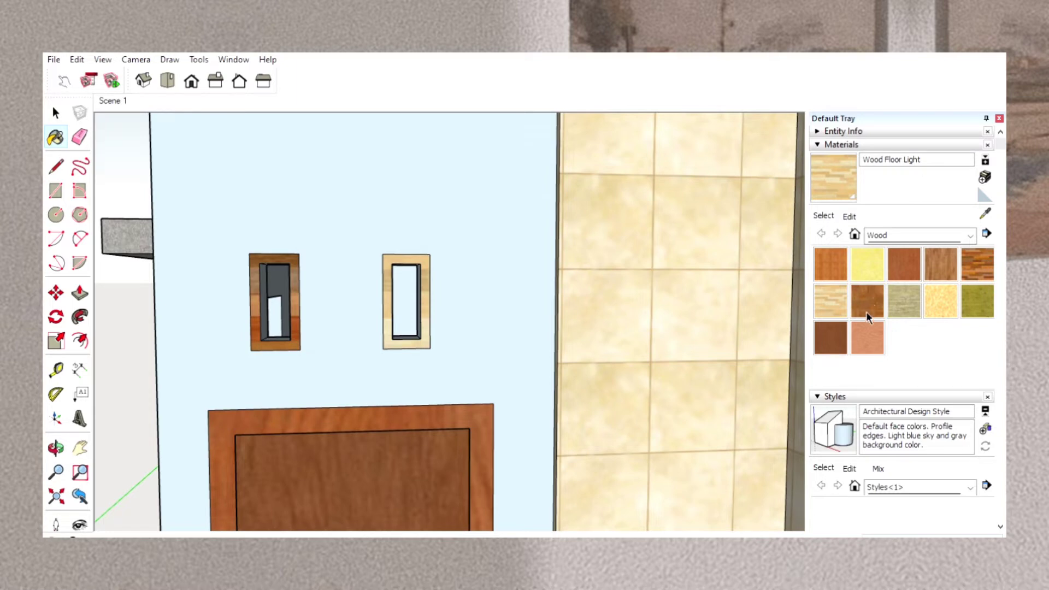
pyautogui.click(896, 287)
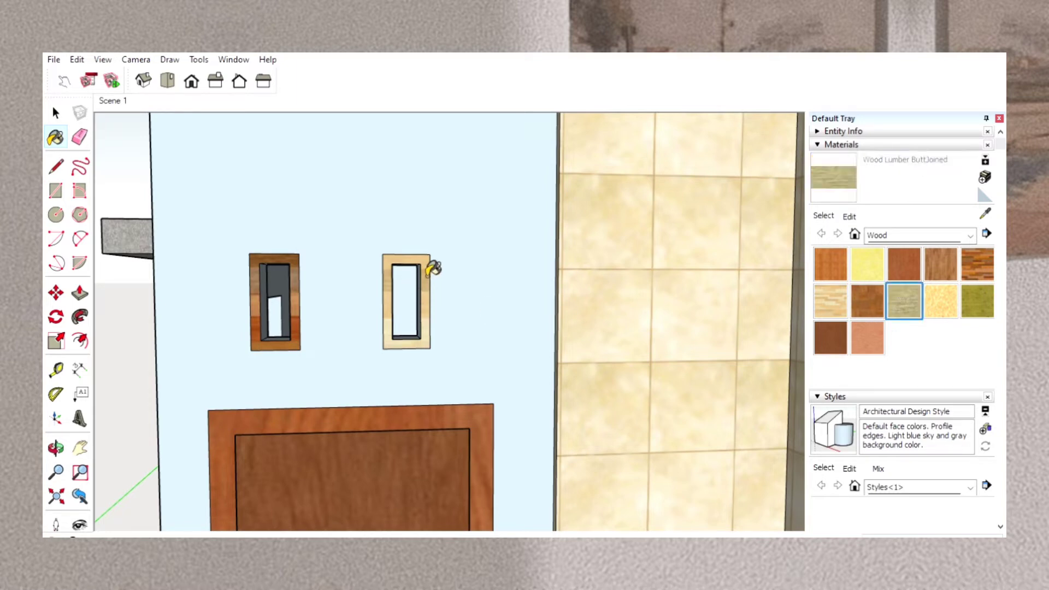
pyautogui.click(429, 266)
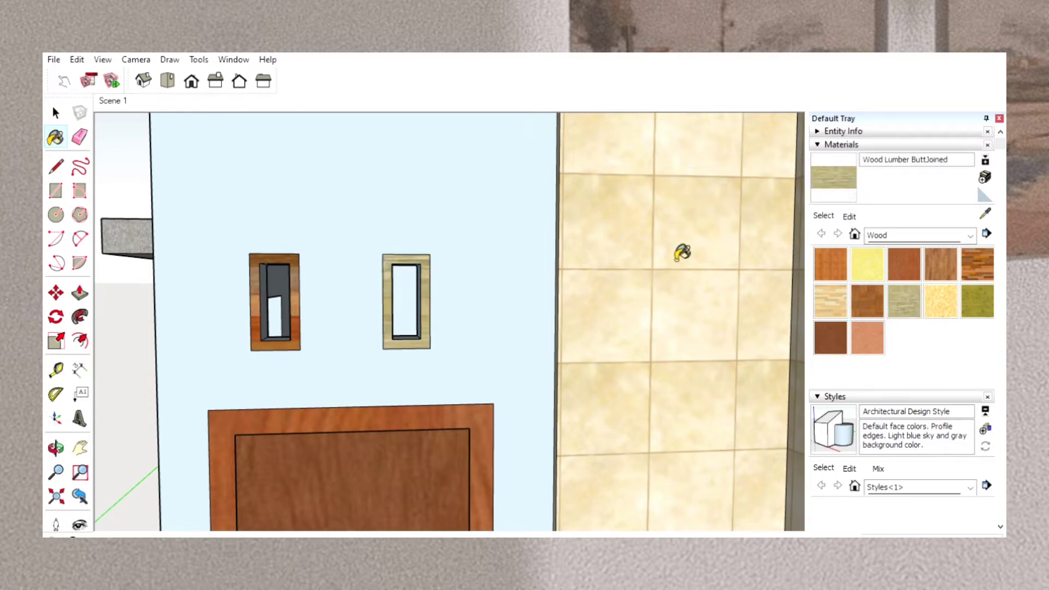
# Paint the frames of both small vent openings above the door with Wood Floor Parquet.
pyautogui.click(862, 288)
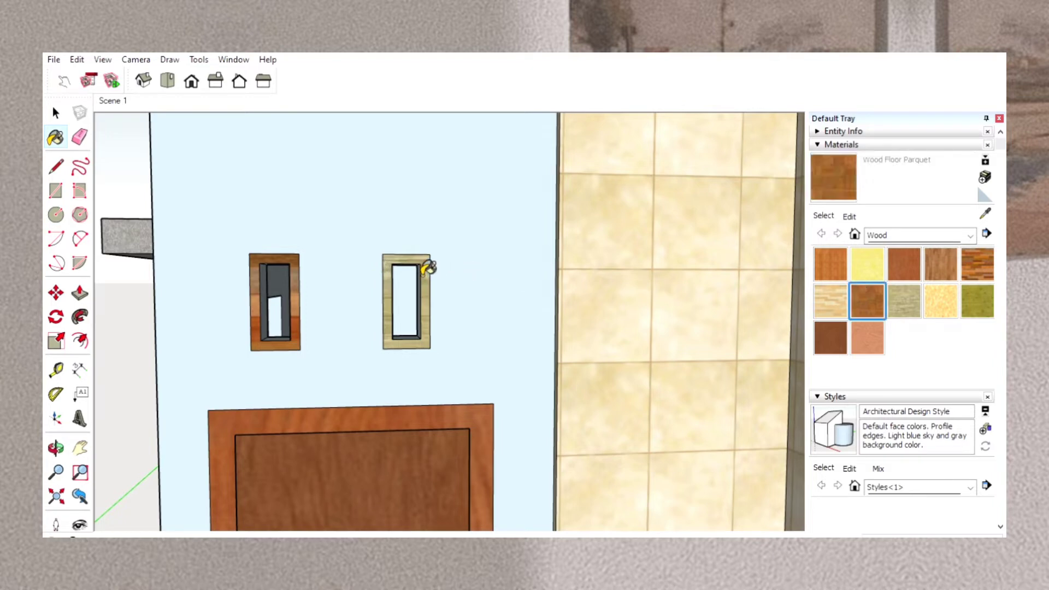
pyautogui.click(427, 258)
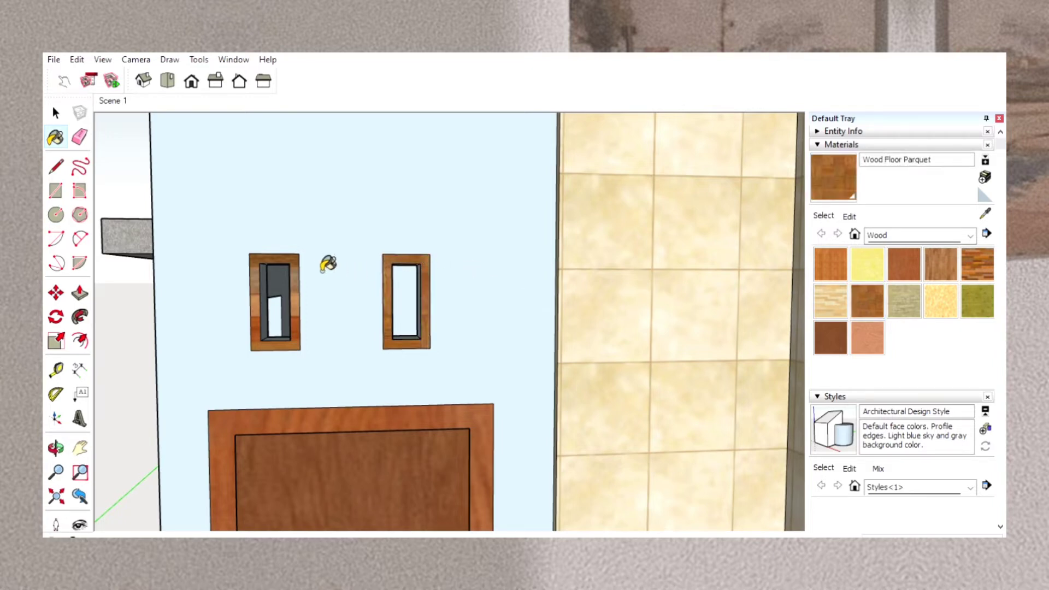
pyautogui.click(289, 257)
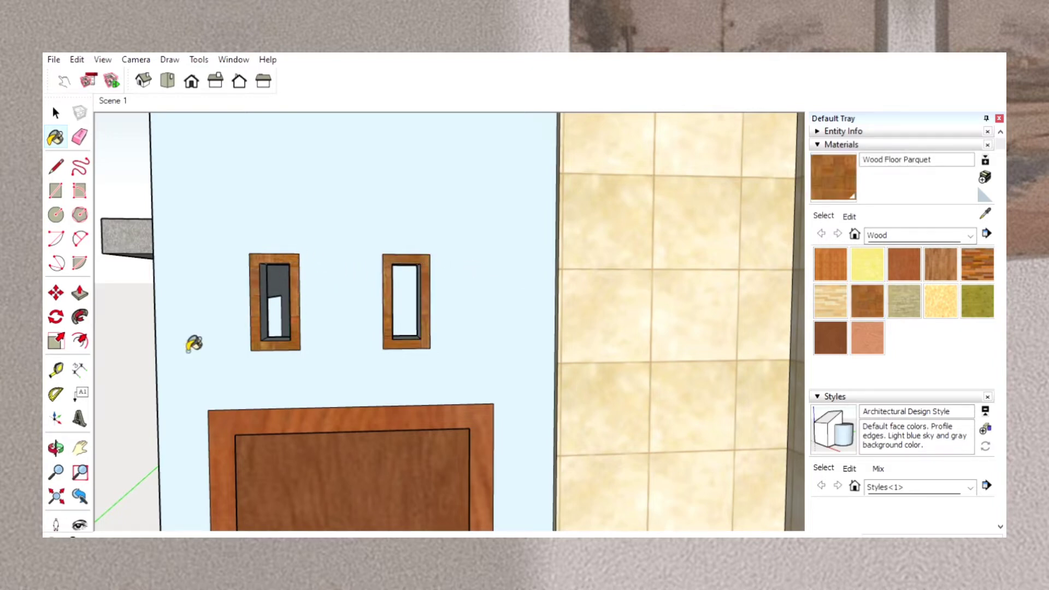
pyautogui.click(57, 447)
pyautogui.scroll(-5, 325, 347)
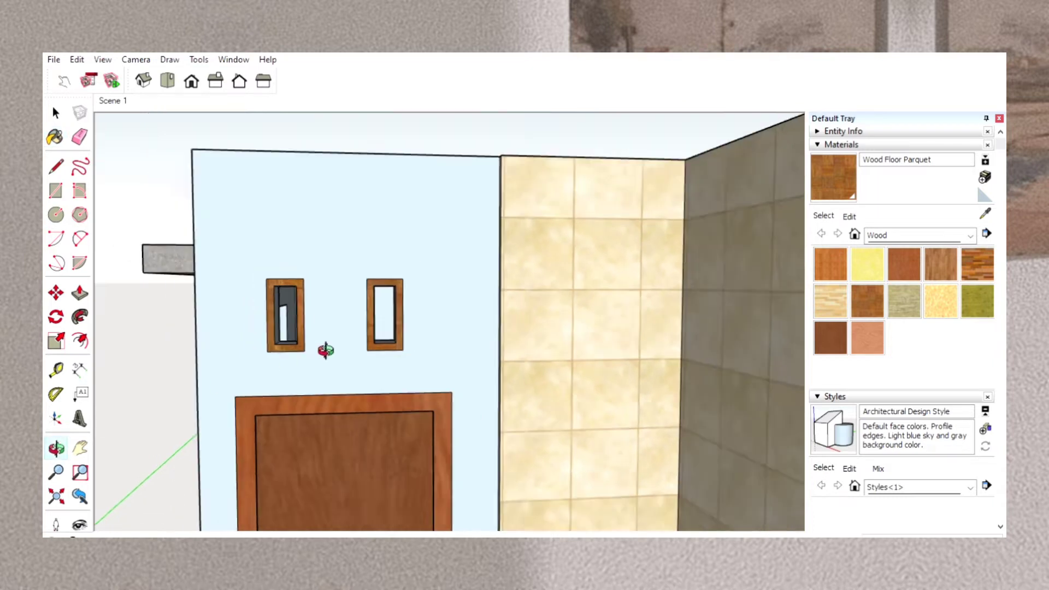
pyautogui.moveTo(262, 382); pyautogui.dragTo(798, 387)
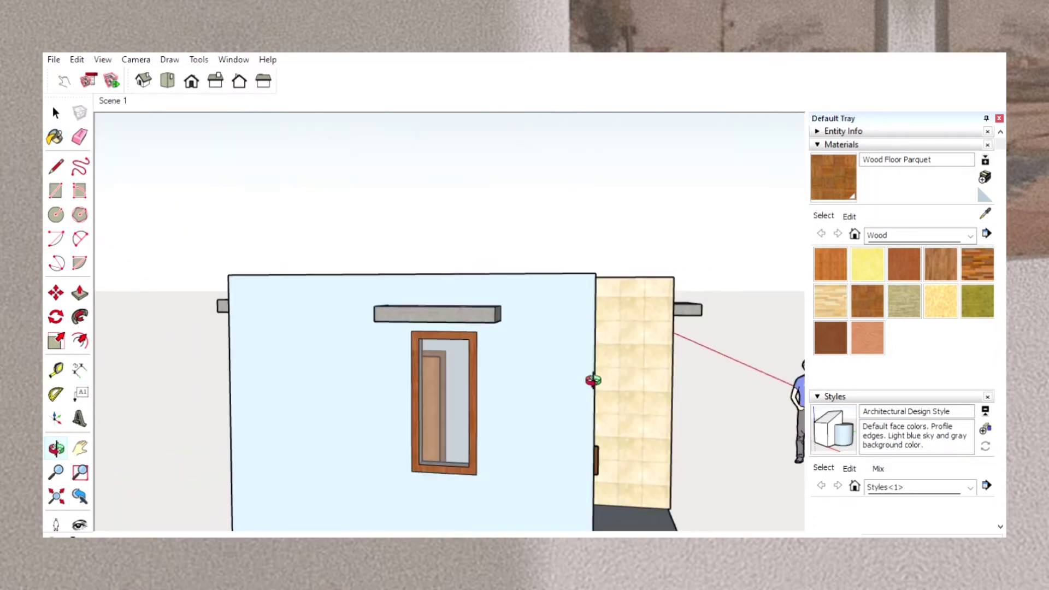
# Mark a guide point midway along the top edge of the side wall without a canopy, measured from its front corner.
pyautogui.moveTo(355, 399); pyautogui.dragTo(650, 350)
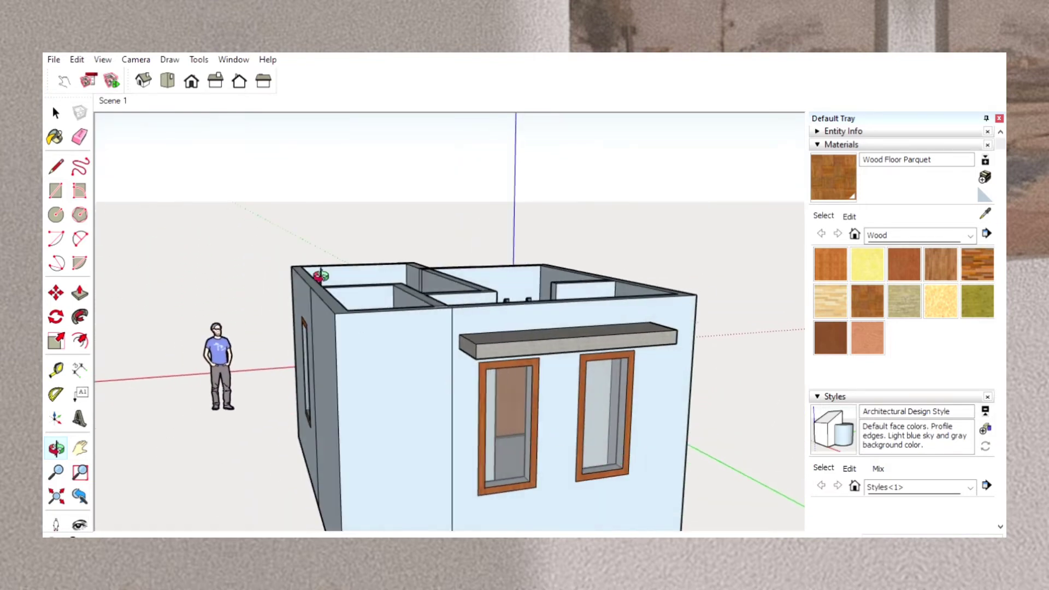
pyautogui.moveTo(523, 295); pyautogui.dragTo(351, 480)
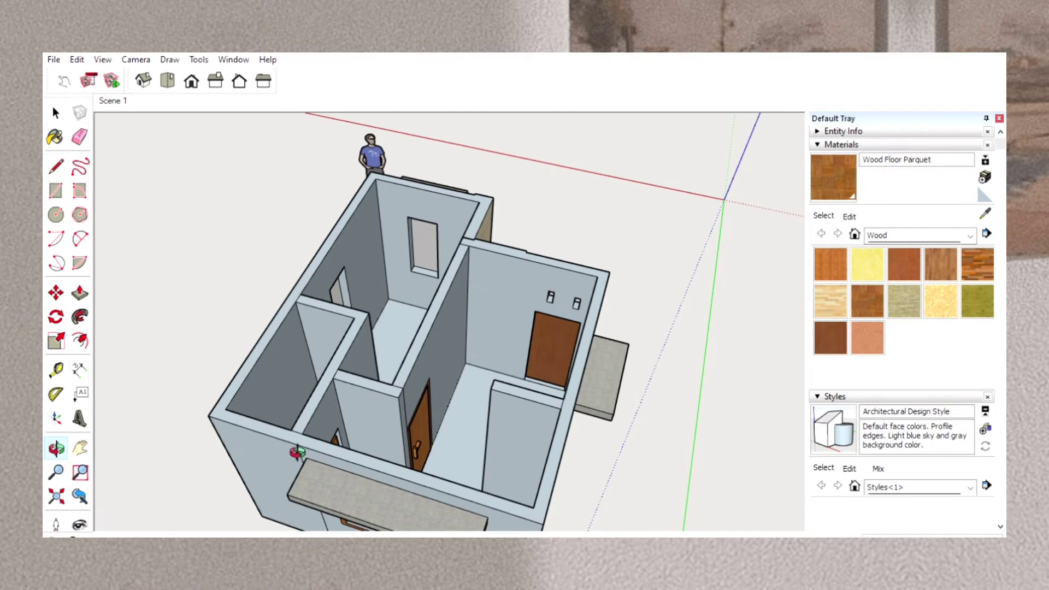
pyautogui.moveTo(297, 450); pyautogui.dragTo(627, 218)
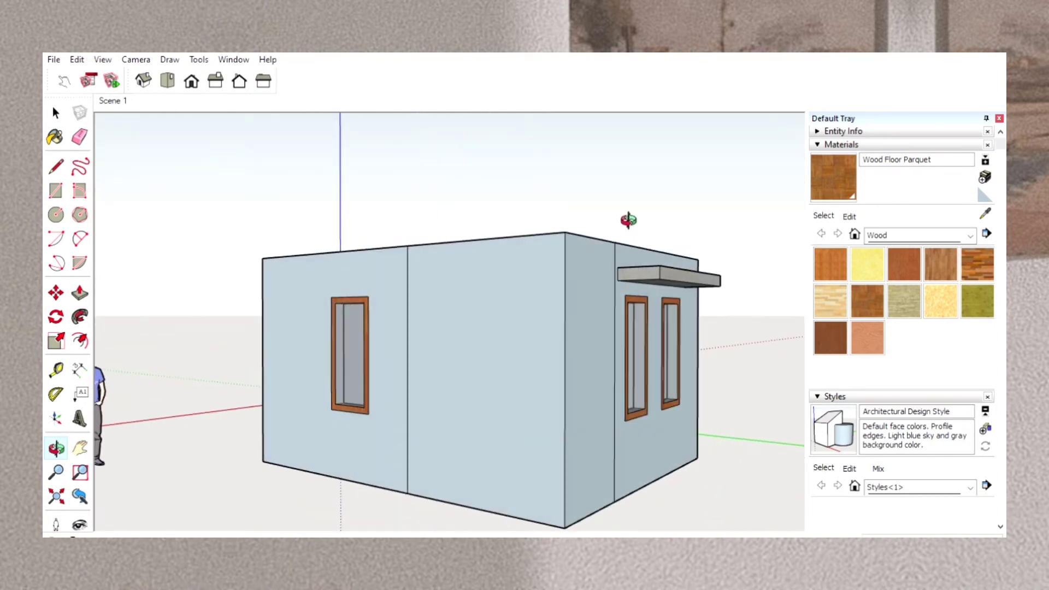
pyautogui.moveTo(394, 318); pyautogui.dragTo(562, 468)
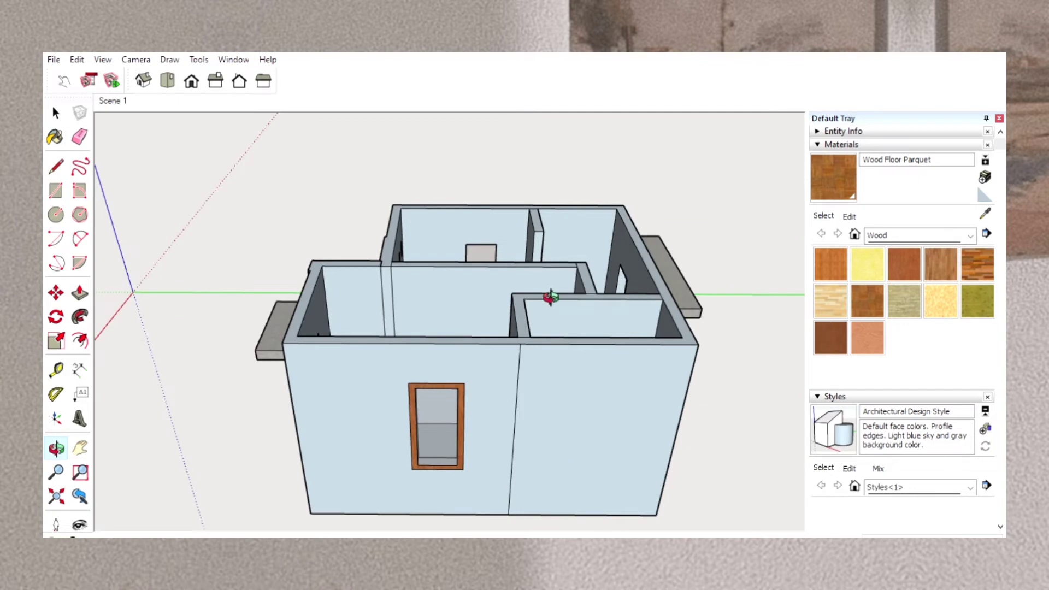
pyautogui.moveTo(552, 297)
pyautogui.mouseDown()
pyautogui.moveTo(550, 398)
pyautogui.moveTo(534, 356)
pyautogui.moveTo(433, 520)
pyautogui.moveTo(543, 375)
pyautogui.moveTo(584, 364)
pyautogui.moveTo(563, 280)
pyautogui.mouseUp()
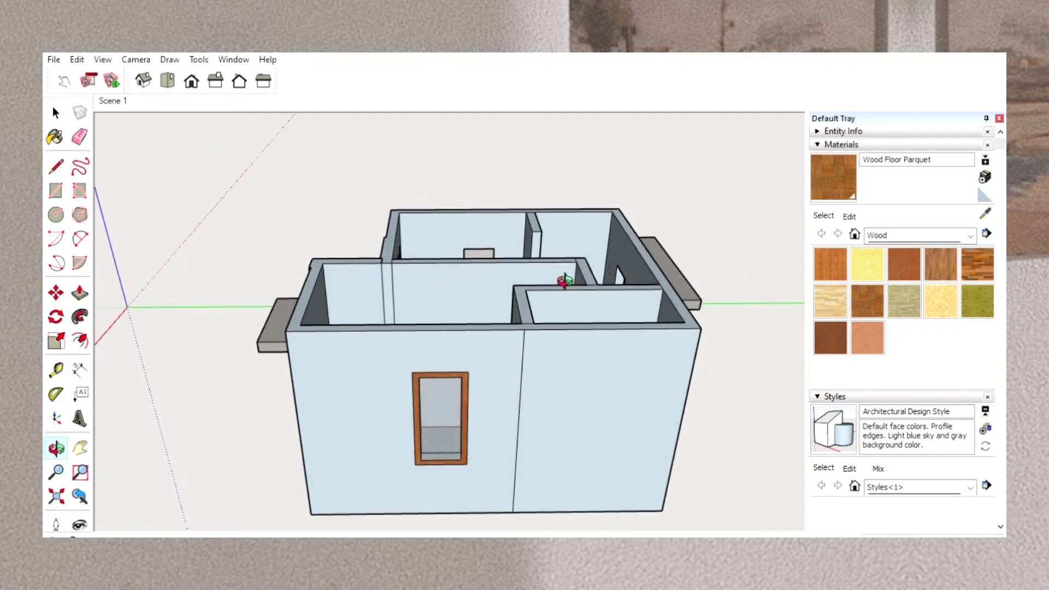
pyautogui.click(61, 367)
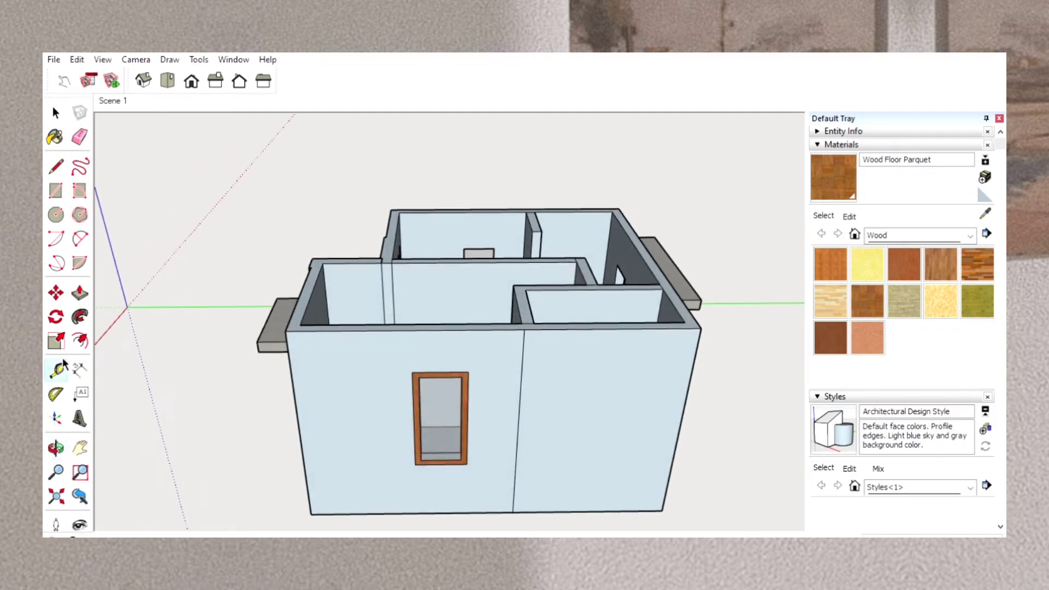
pyautogui.click(286, 330)
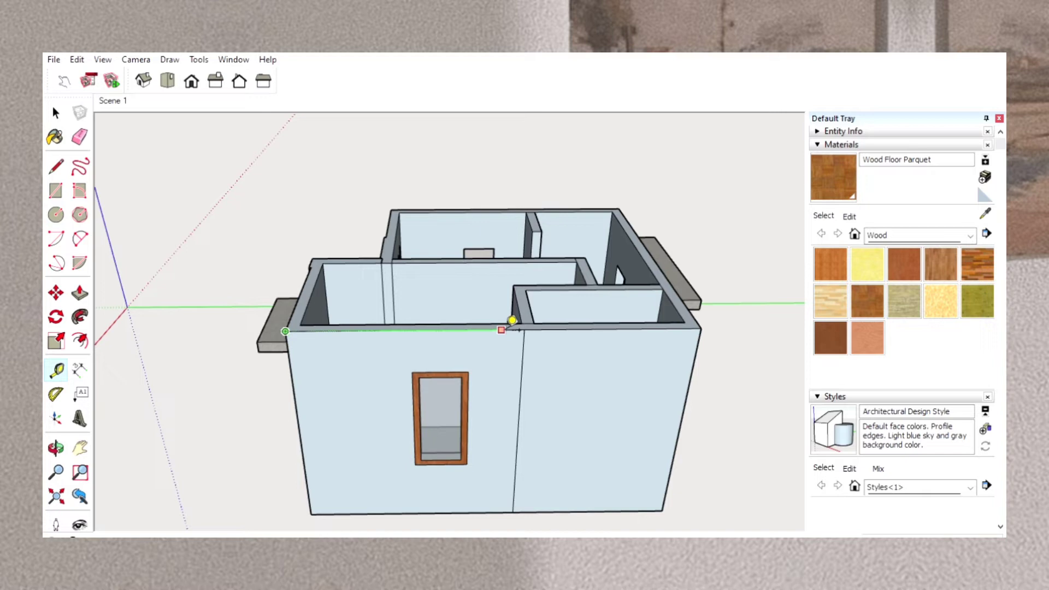
pyautogui.click(512, 321)
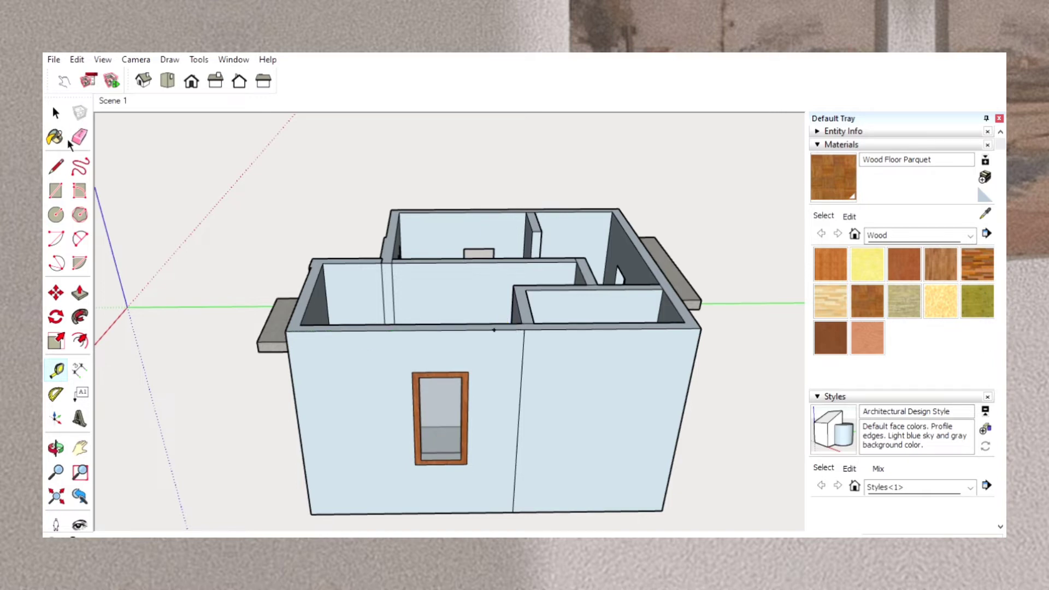
# Draw a vertical line up from the guide point and a sloped line down to the wall's front top corner, forming half a gable.
pyautogui.click(57, 167)
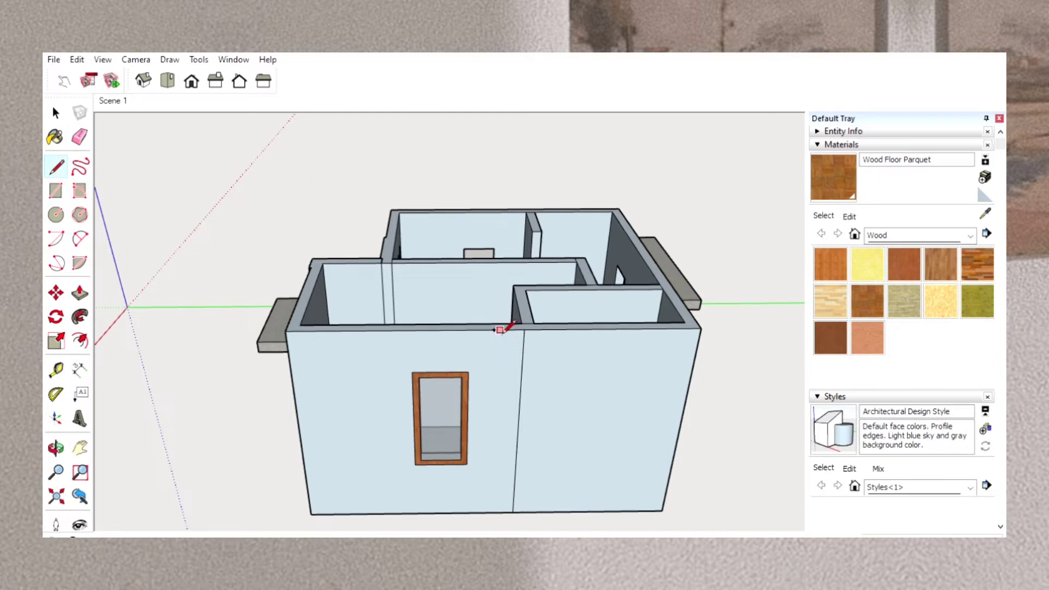
pyautogui.click(493, 330)
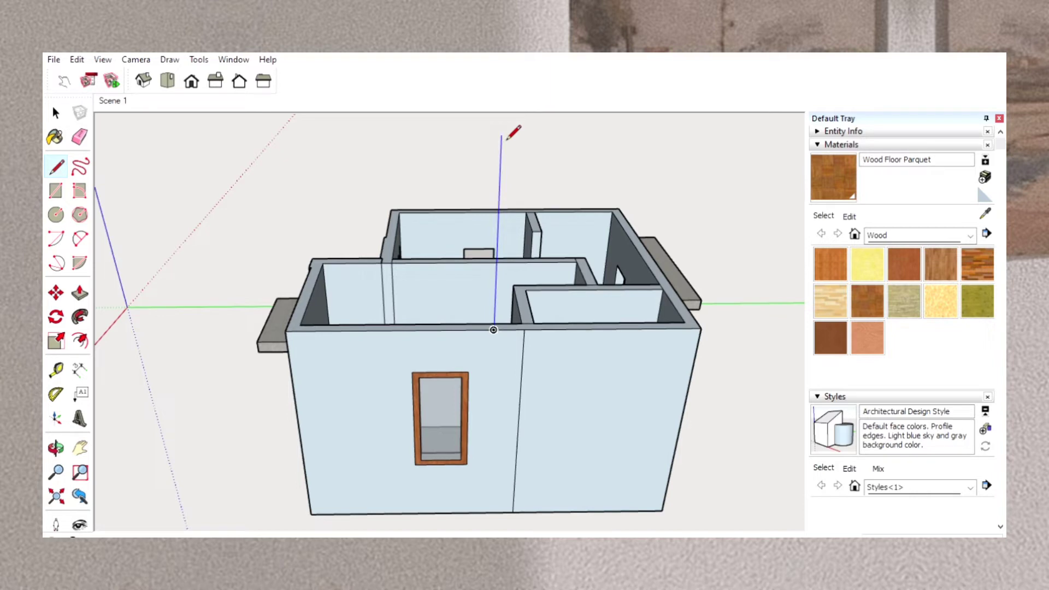
pyautogui.press('Return')
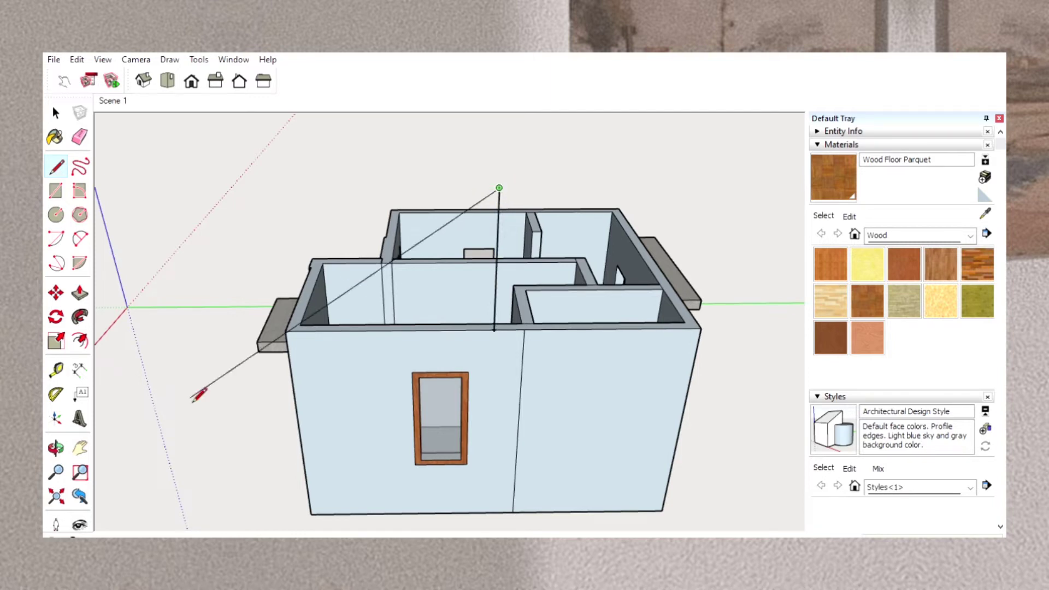
pyautogui.click(194, 57)
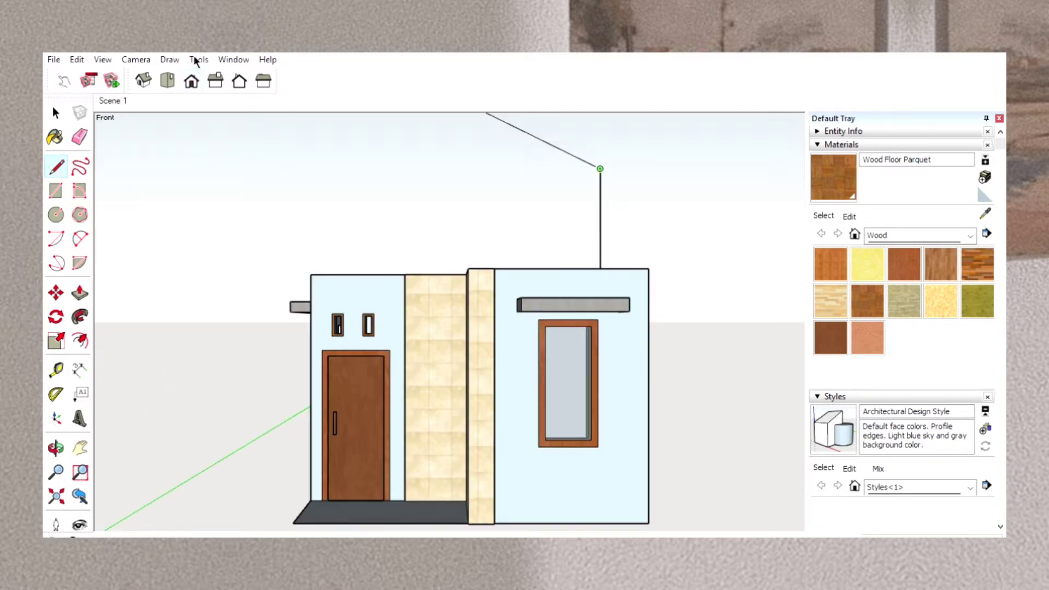
pyautogui.click(649, 268)
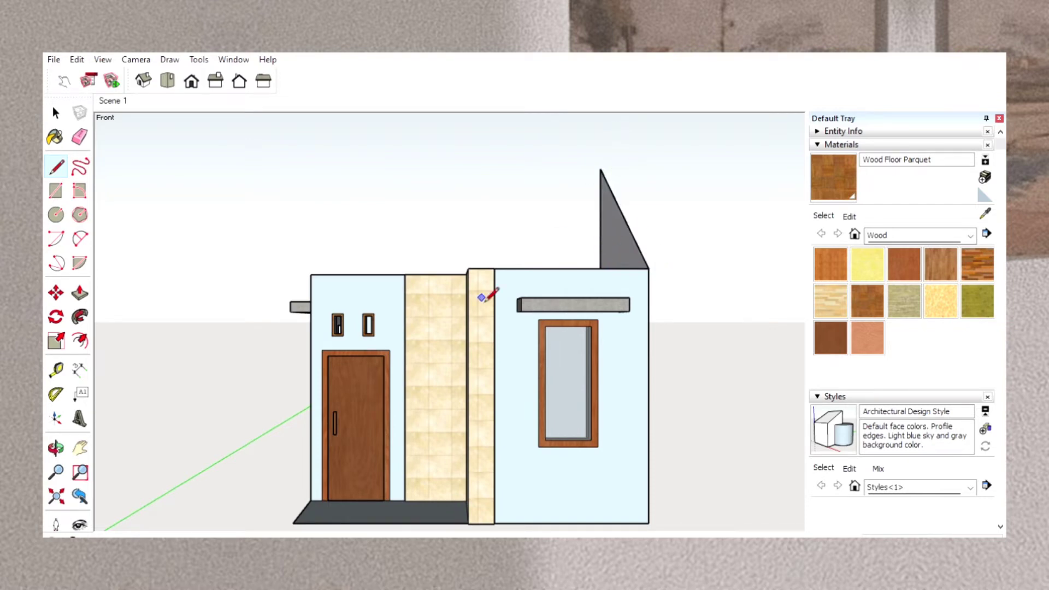
# Complete the gable with a sloped line from its peak to the wall's rear top corner.
pyautogui.click(55, 446)
pyautogui.moveTo(629, 372)
pyautogui.mouseDown()
pyautogui.moveTo(383, 382)
pyautogui.moveTo(191, 409)
pyautogui.mouseUp()
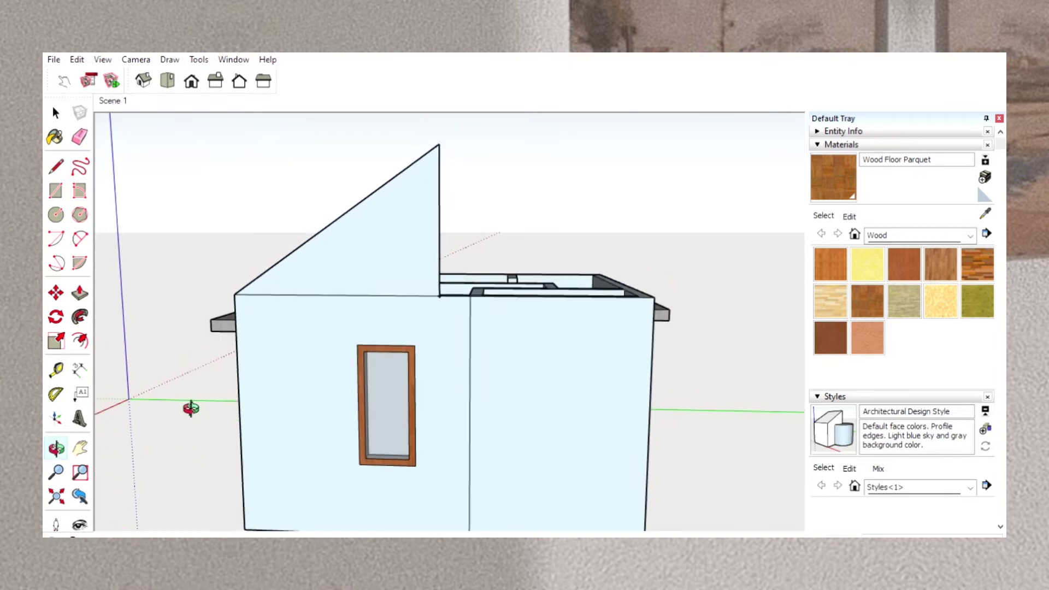
pyautogui.click(56, 165)
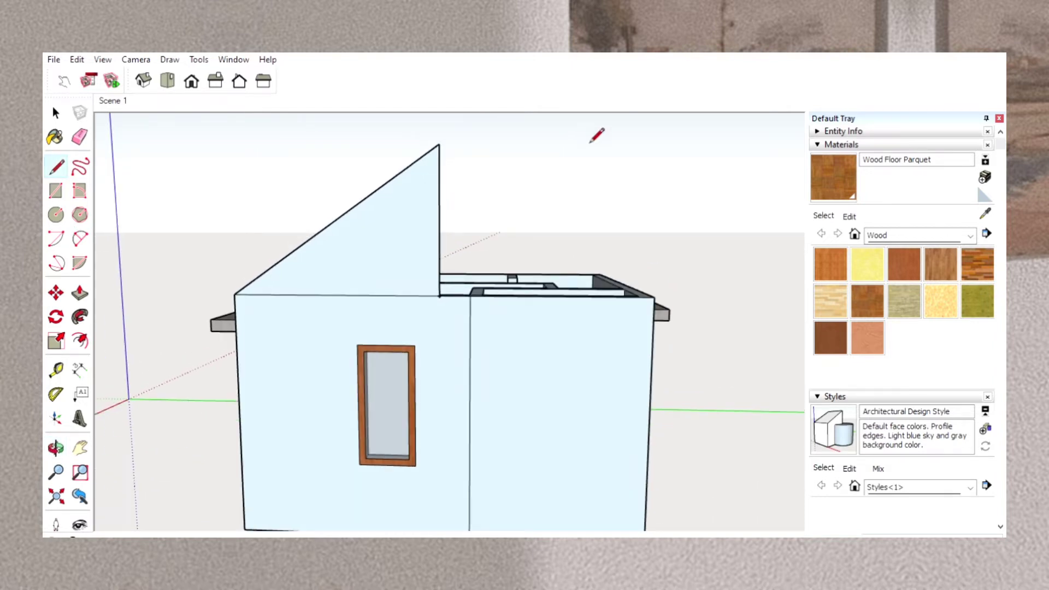
pyautogui.click(438, 144)
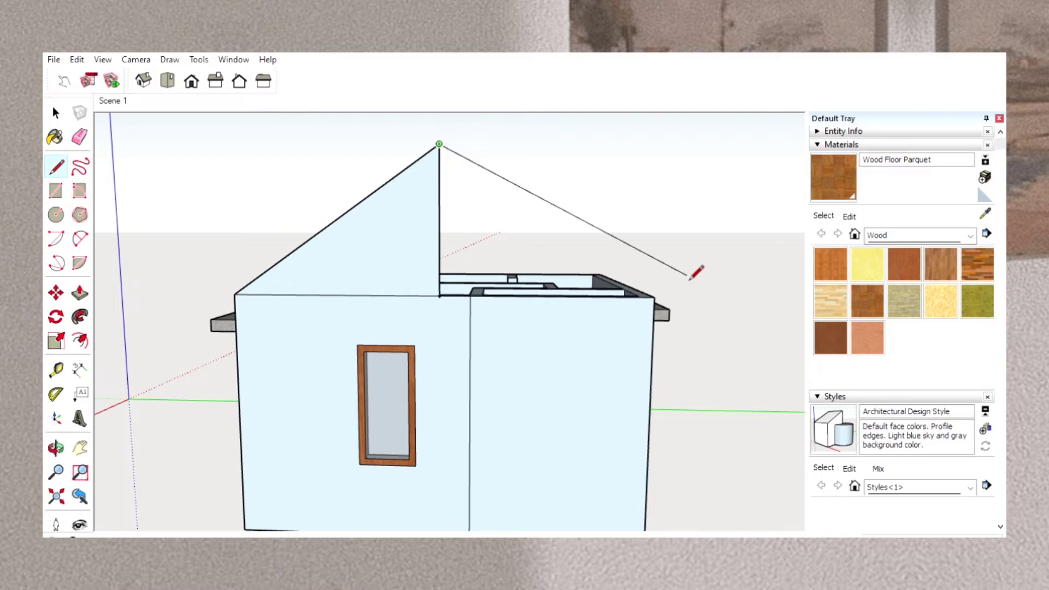
pyautogui.click(654, 297)
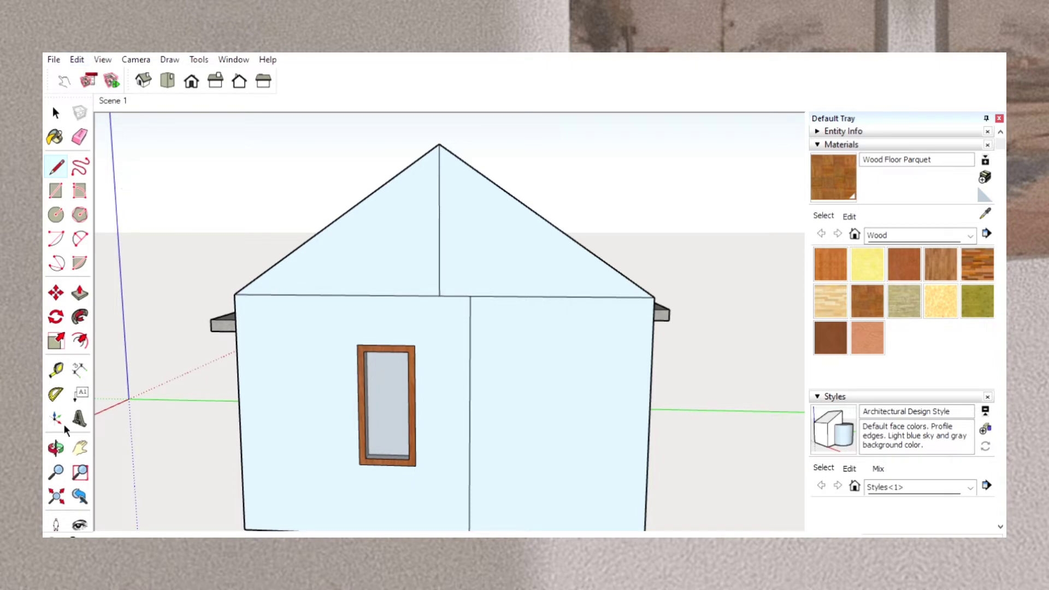
# Extrude both halves of the gable inward over the rooms as far as the long partition wall.
pyautogui.click(56, 446)
pyautogui.moveTo(236, 344); pyautogui.dragTo(633, 342)
pyautogui.click(80, 292)
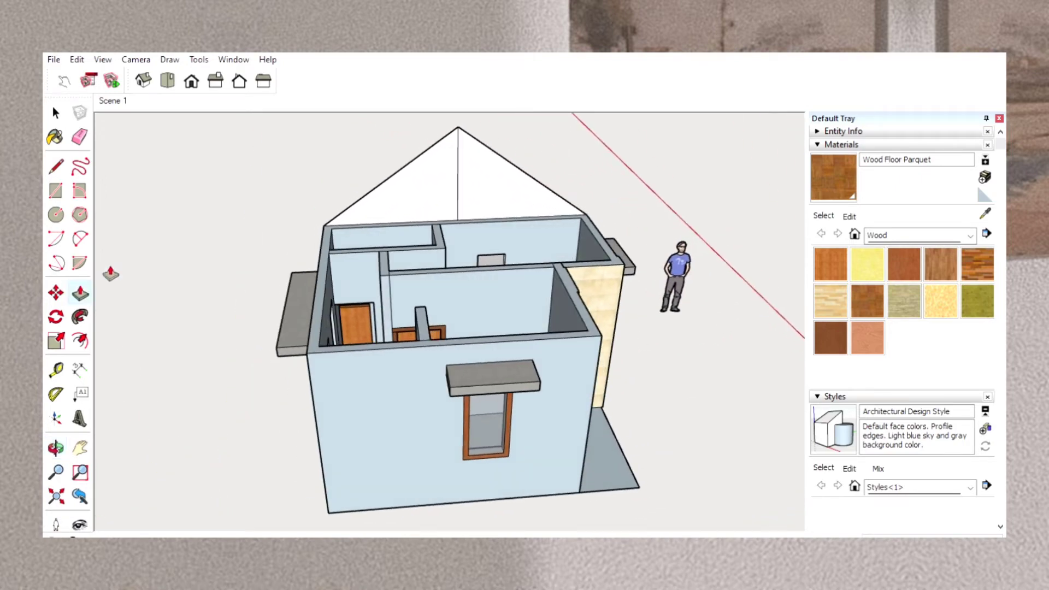
pyautogui.moveTo(410, 194); pyautogui.dragTo(411, 242)
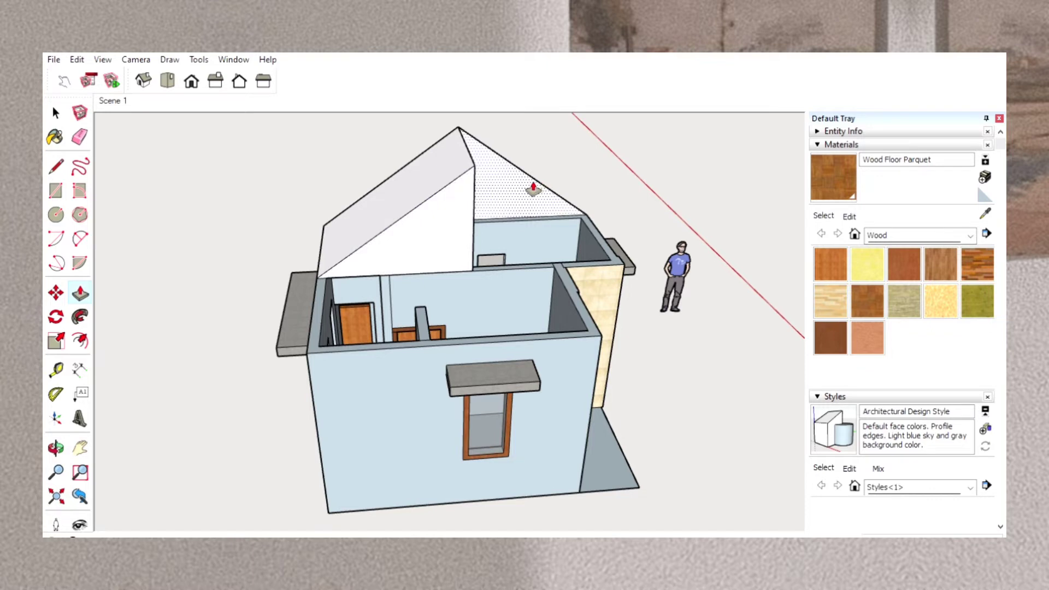
pyautogui.moveTo(533, 188); pyautogui.dragTo(543, 246)
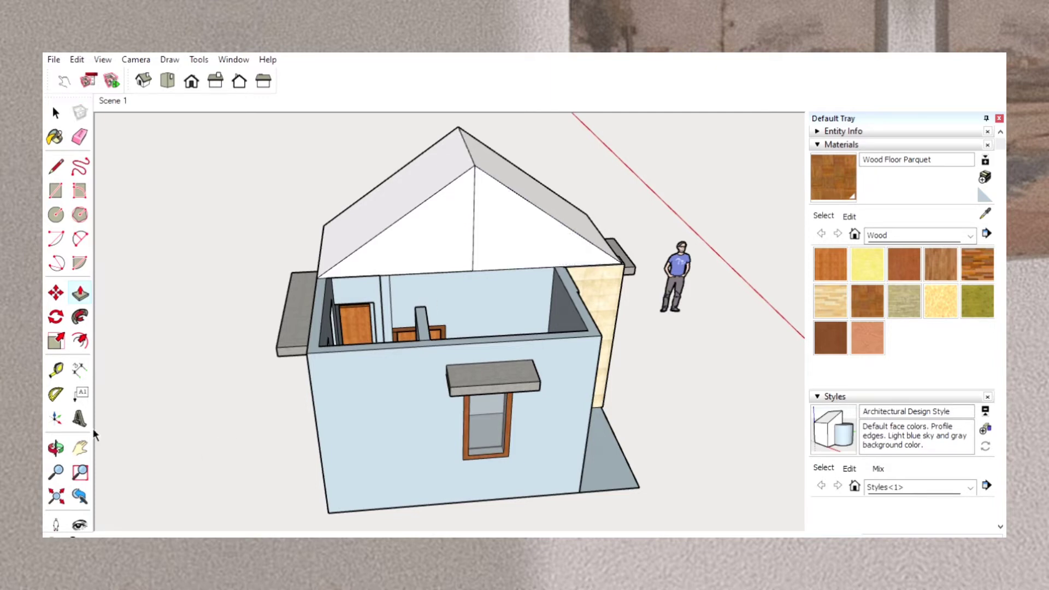
# Thicken the rear roof slope slightly by pulling its face outward with Push/Pull.
pyautogui.click(56, 448)
pyautogui.moveTo(658, 342); pyautogui.dragTo(695, 206)
pyautogui.moveTo(517, 239); pyautogui.dragTo(663, 323)
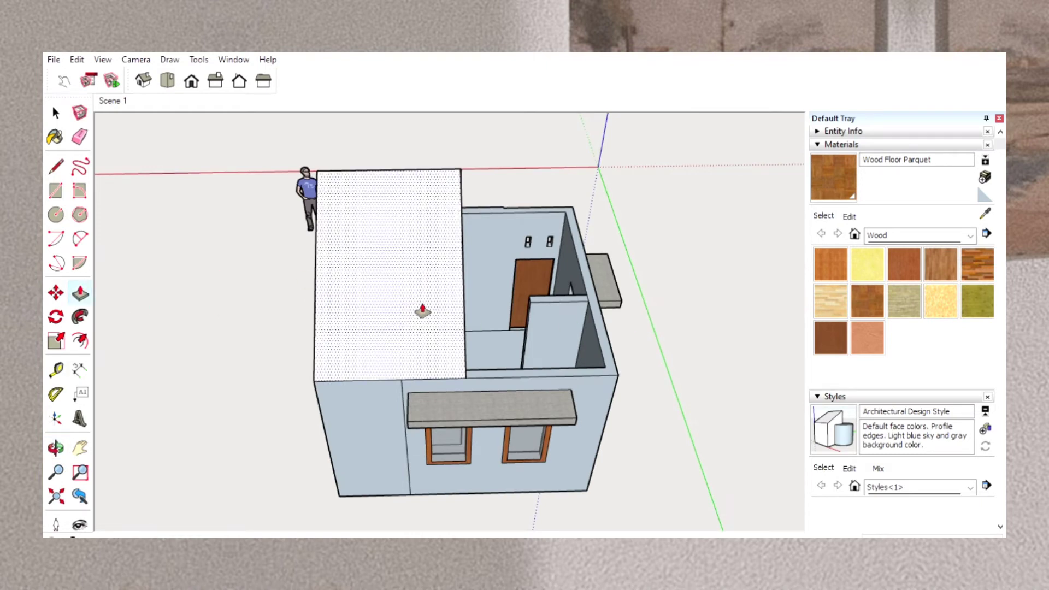
pyautogui.moveTo(423, 312); pyautogui.dragTo(424, 305)
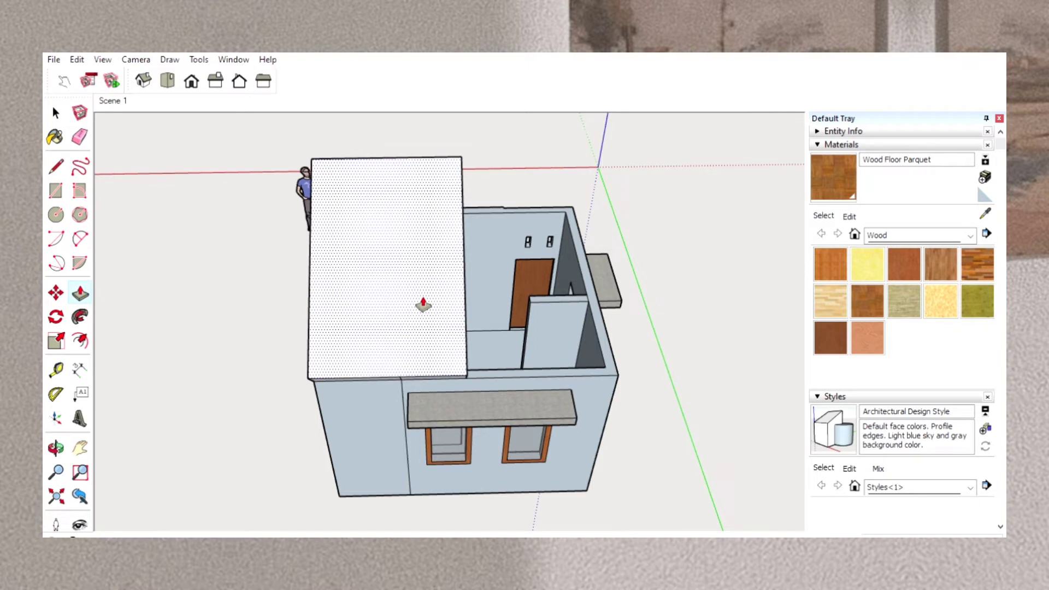
pyautogui.press('Escape')
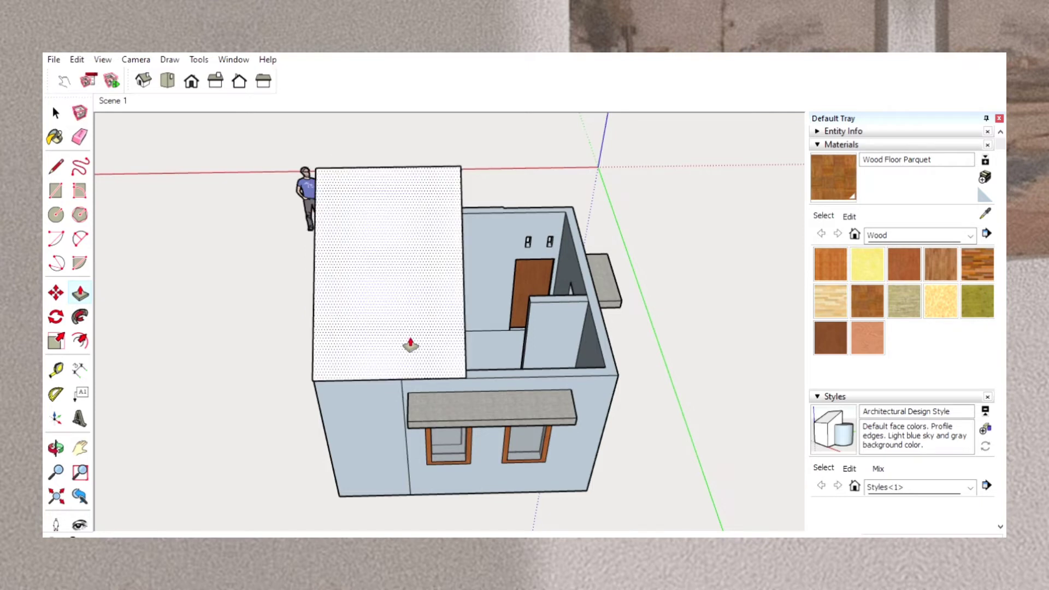
# Erase the short line that splits the edge face of the rear roof slope above the wall with two windows.
pyautogui.click(55, 448)
pyautogui.moveTo(295, 457); pyautogui.dragTo(369, 277)
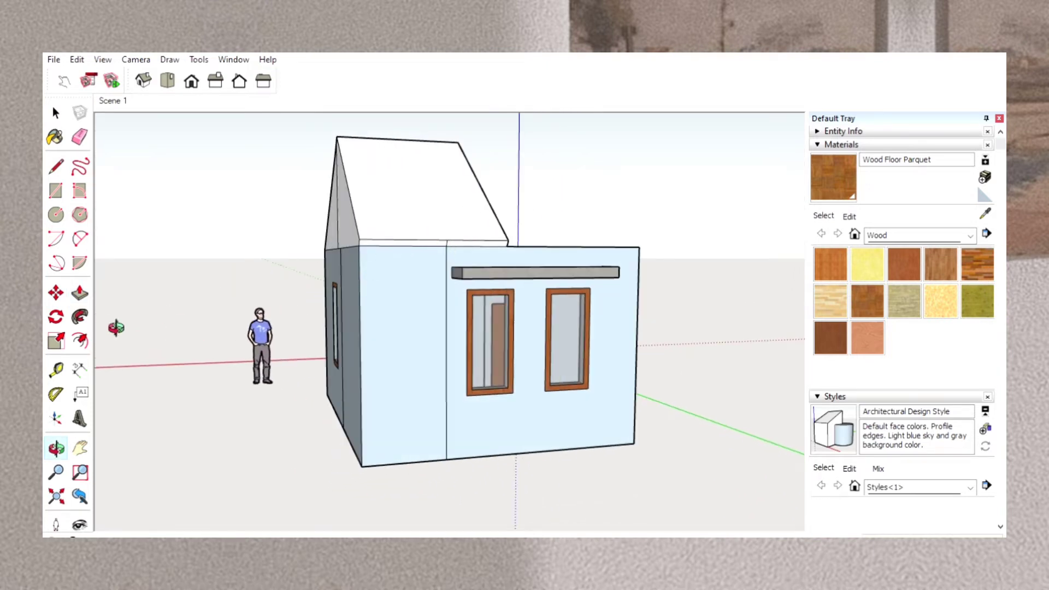
pyautogui.scroll(4, 427, 288)
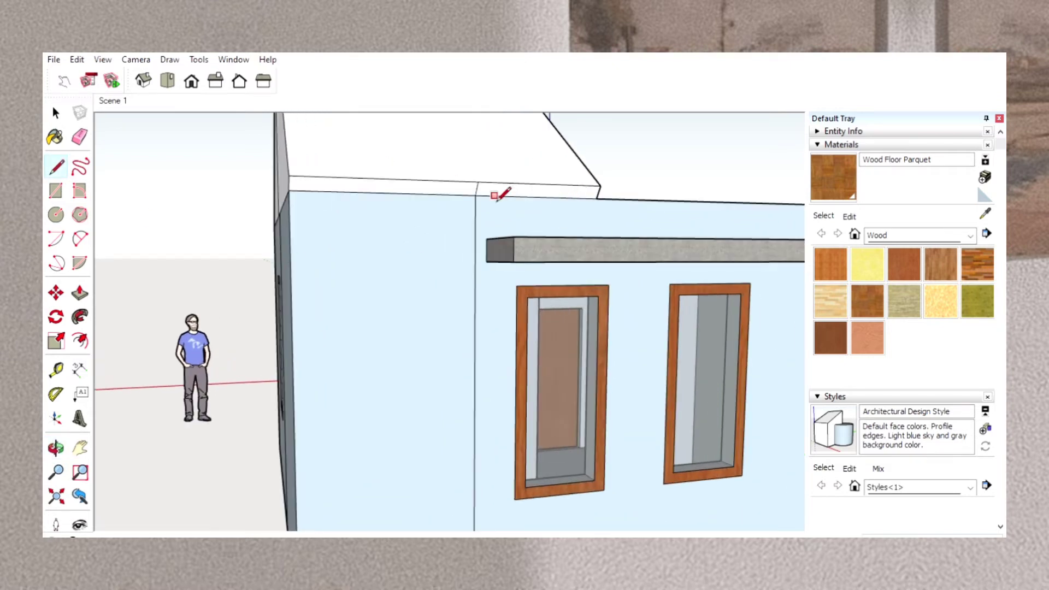
pyautogui.click(81, 135)
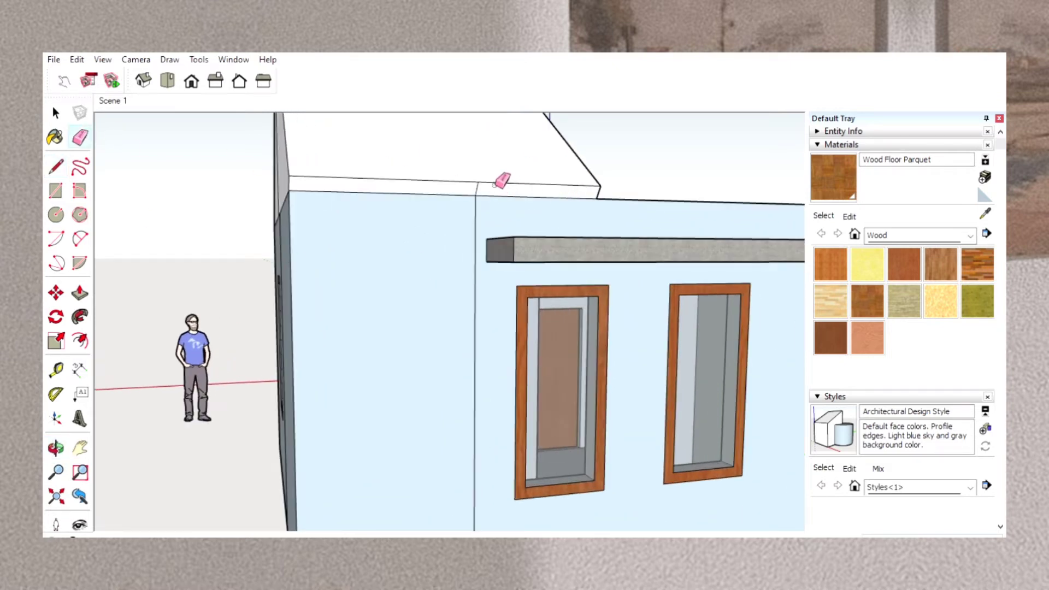
pyautogui.click(478, 190)
# Try to extend the lower edge face of the rear roof slope outward past the wall.
pyautogui.click(82, 289)
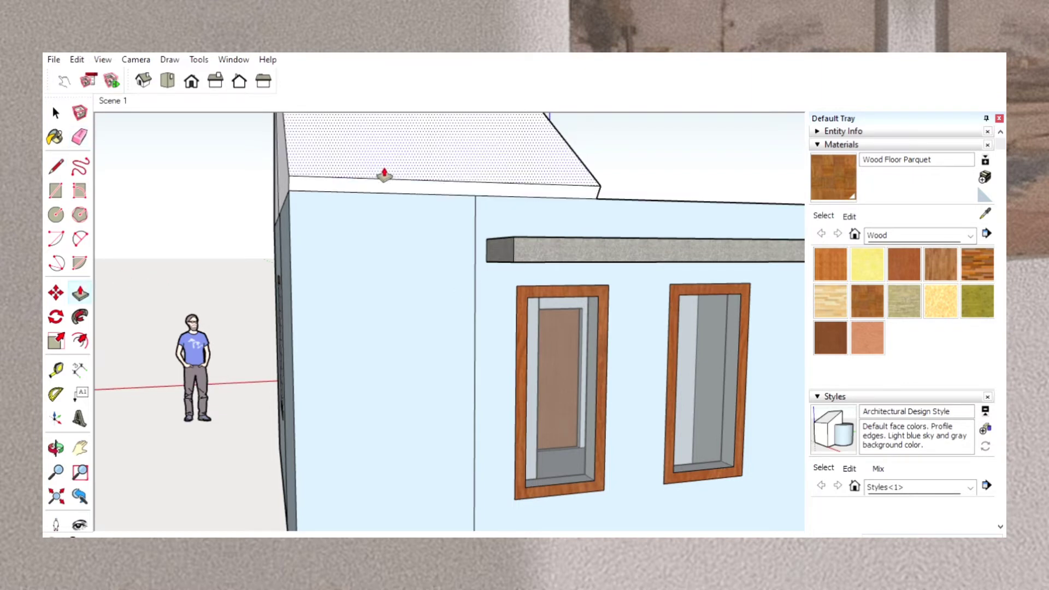
pyautogui.moveTo(384, 178); pyautogui.dragTo(424, 195)
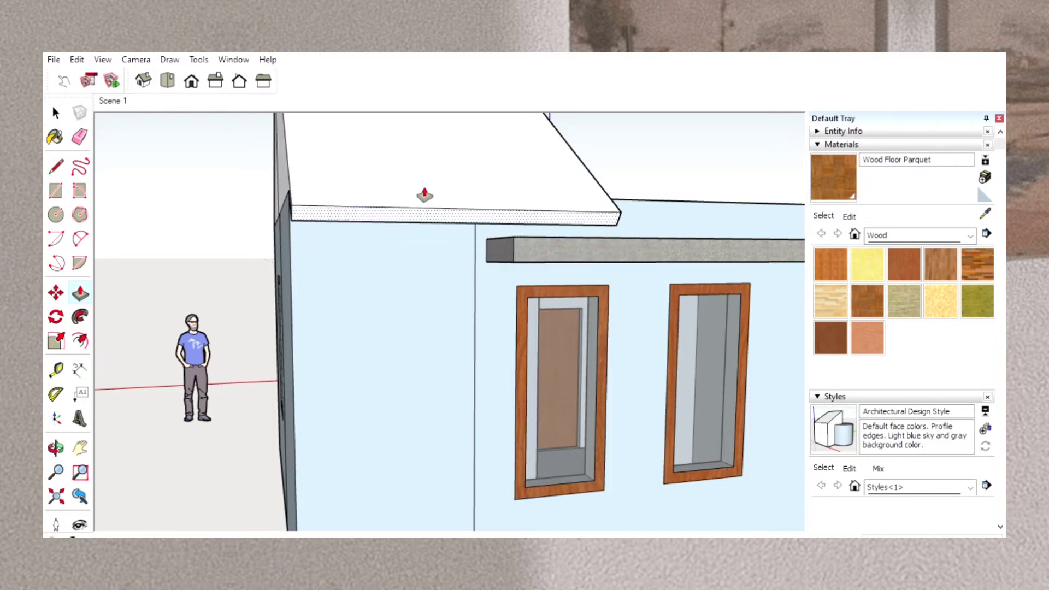
pyautogui.press('Return')
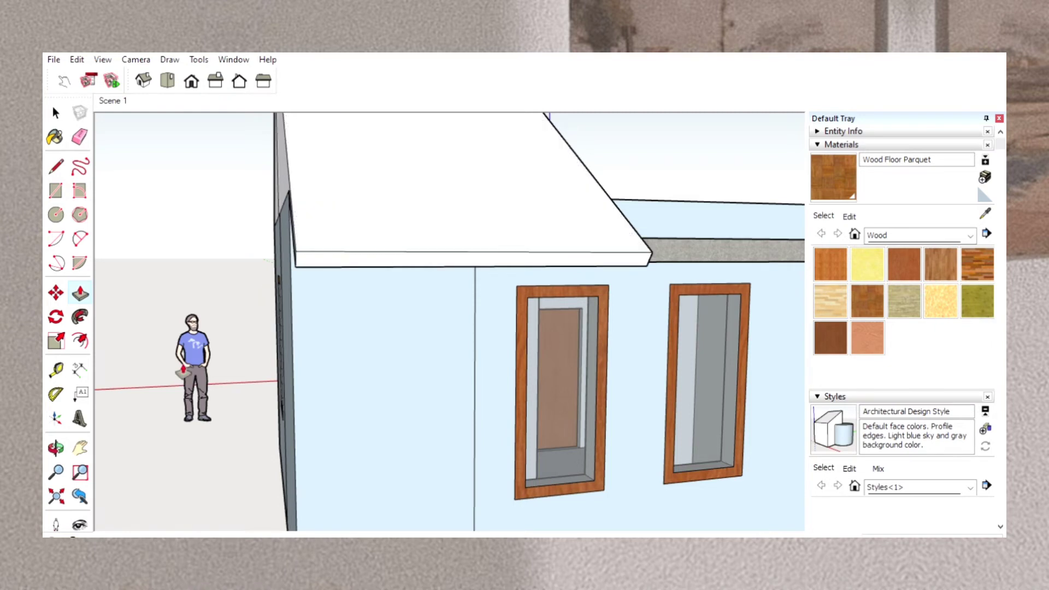
# Form an eave overhang above the two-window wall by pulling out the lower edge face of the rear roof slope.
pyautogui.click(56, 444)
pyautogui.moveTo(382, 417); pyautogui.dragTo(319, 437)
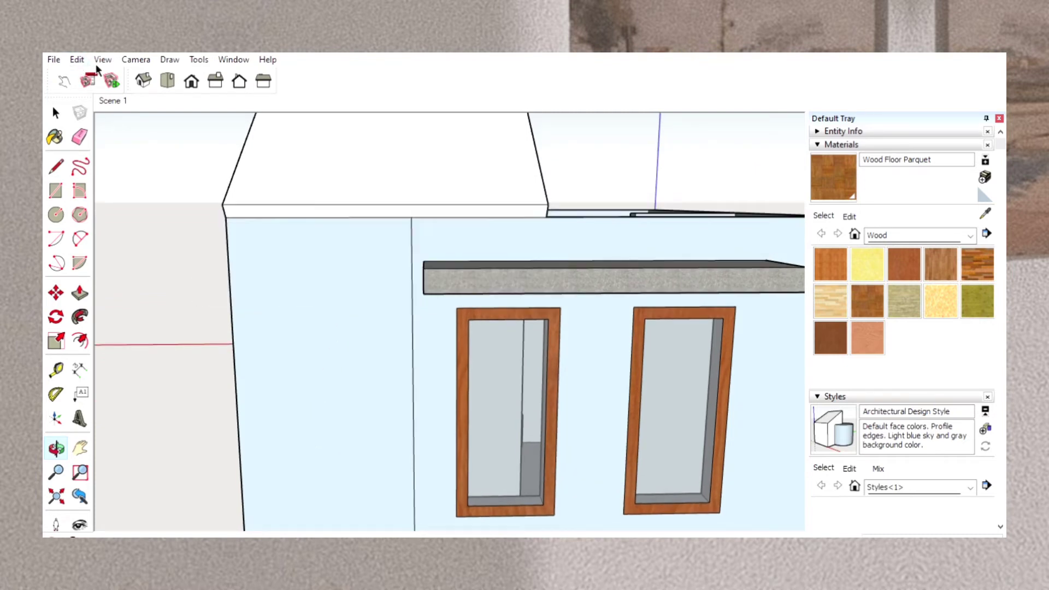
pyautogui.click(80, 293)
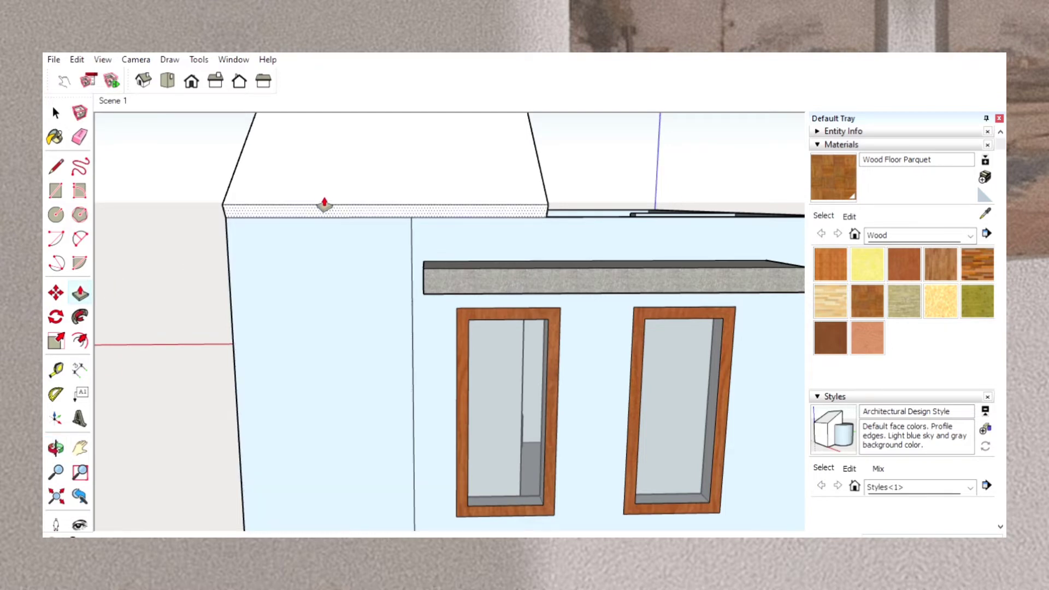
pyautogui.moveTo(323, 206); pyautogui.dragTo(324, 219)
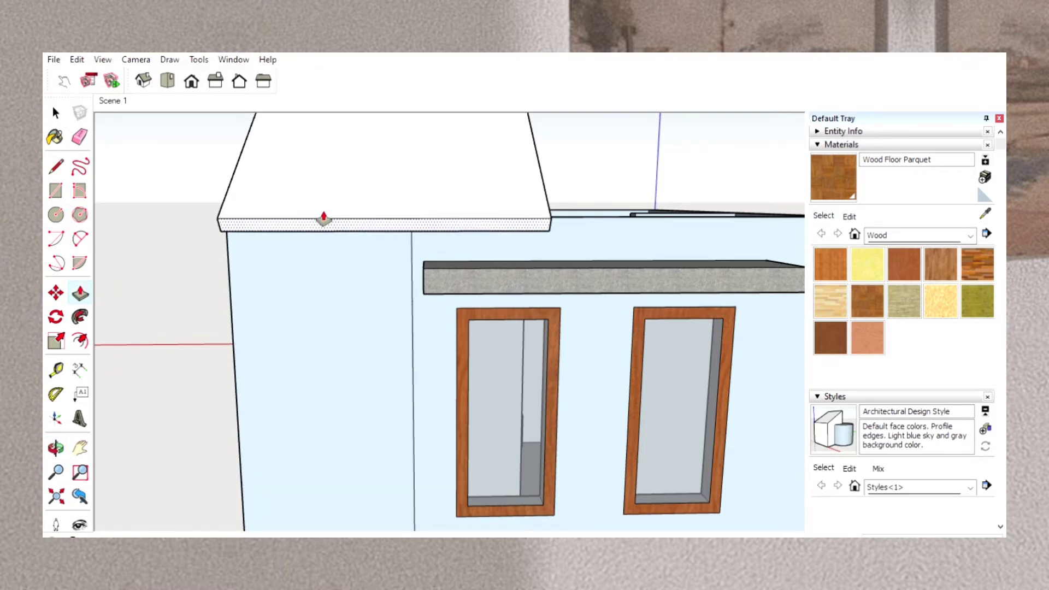
pyautogui.press('Return')
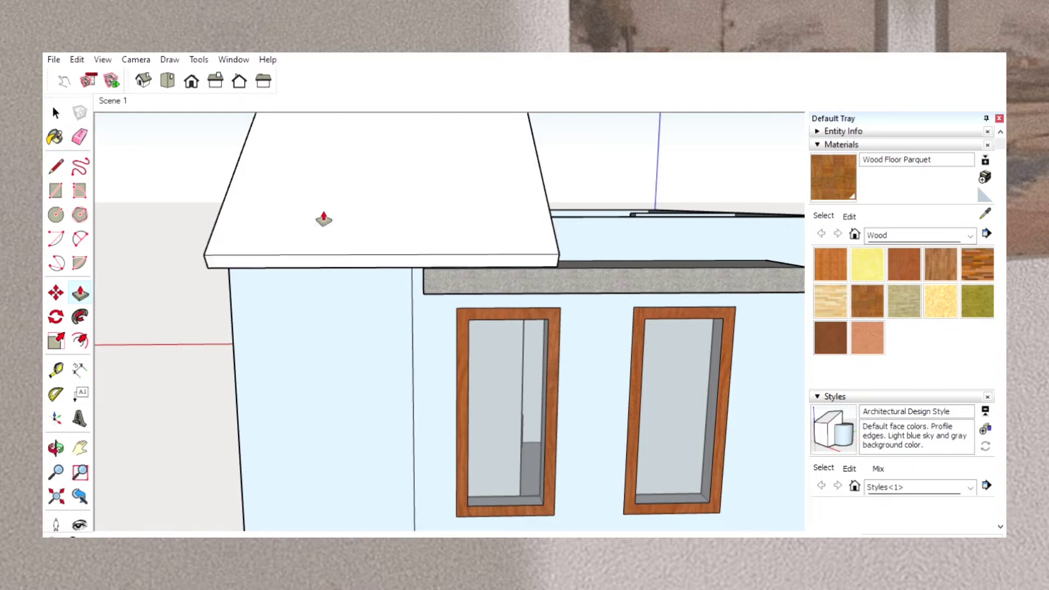
pyautogui.click(56, 448)
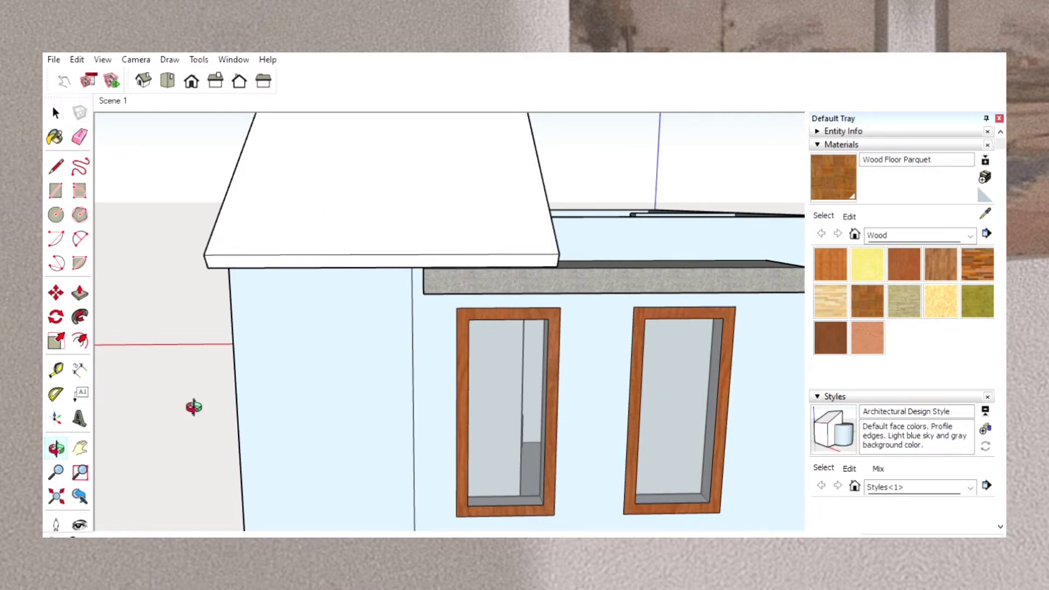
pyautogui.moveTo(379, 401); pyautogui.dragTo(544, 449)
pyautogui.moveTo(262, 382); pyautogui.dragTo(639, 385)
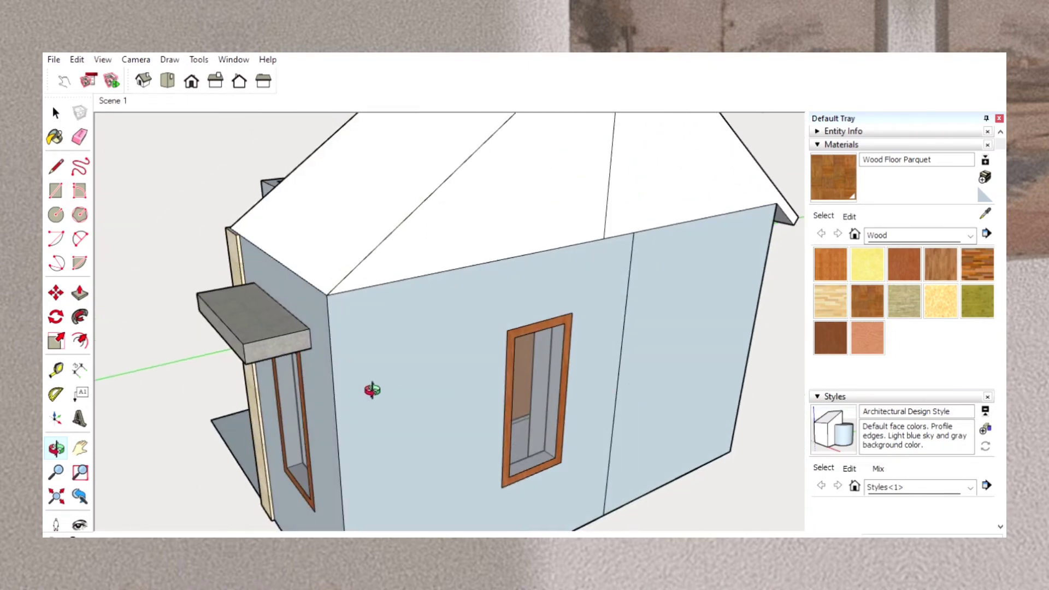
# Thicken the front roof slope slightly by pulling its face outward with Push/Pull.
pyautogui.moveTo(372, 390); pyautogui.dragTo(586, 475)
pyautogui.moveTo(590, 319); pyautogui.dragTo(632, 441)
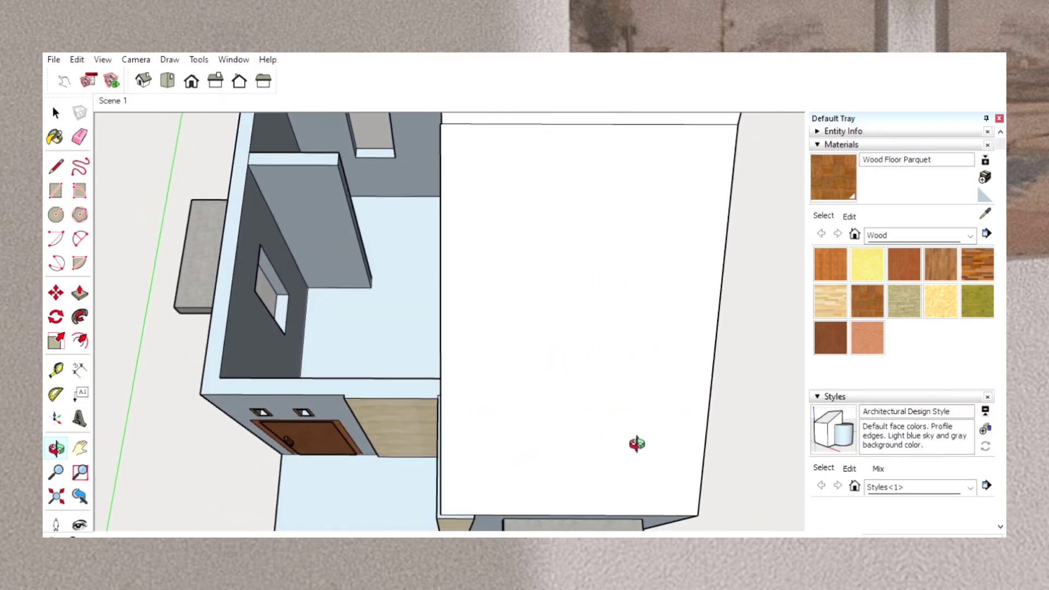
pyautogui.click(80, 292)
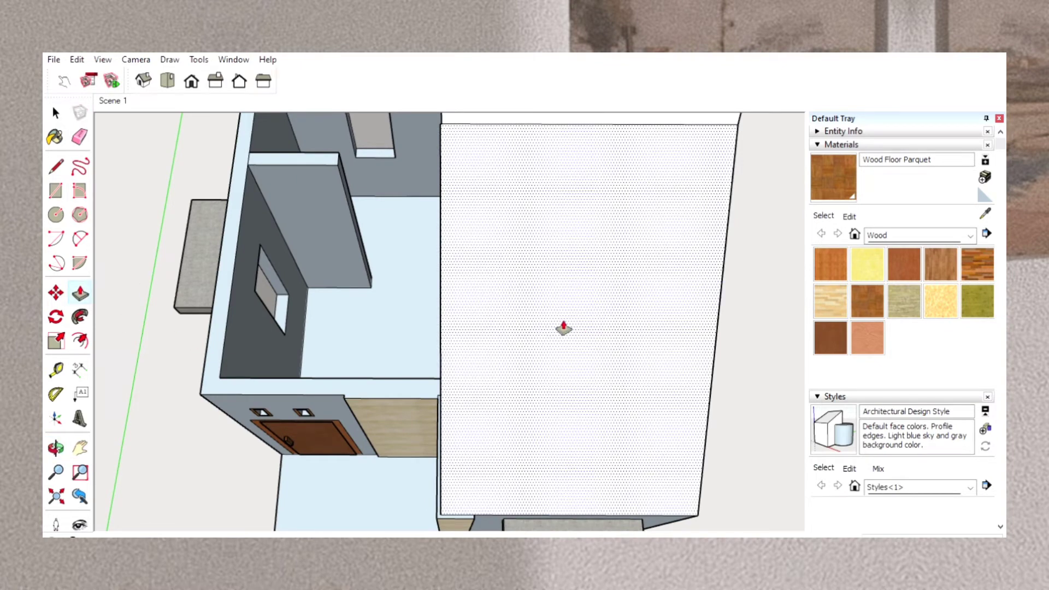
pyautogui.click(572, 323)
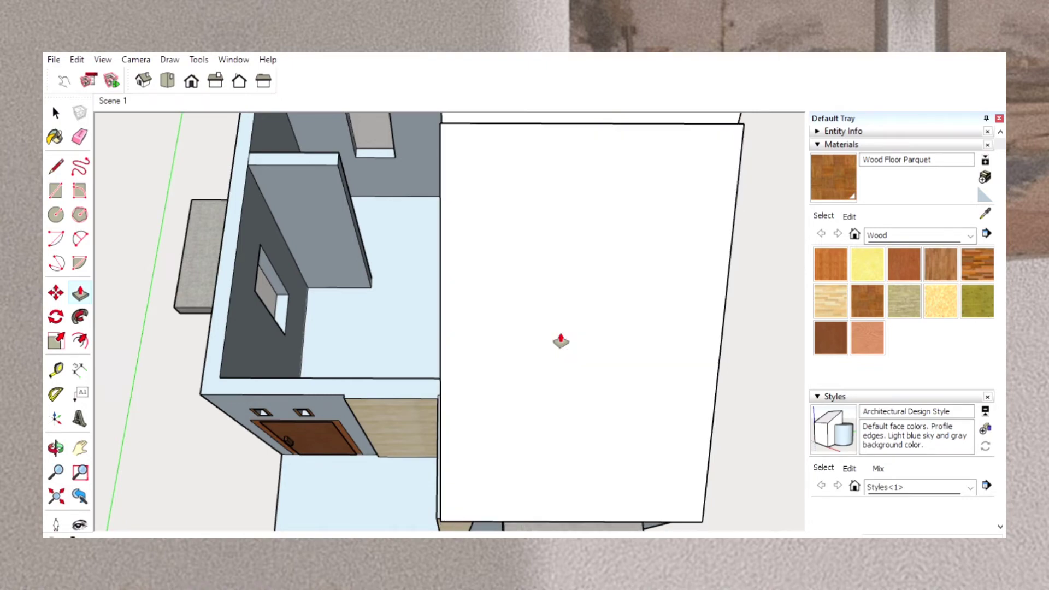
# Erase the short line splitting the front slope's lower edge face and pull that face out into an eave overhang above the front window.
pyautogui.click(56, 445)
pyautogui.moveTo(395, 448); pyautogui.dragTo(355, 188)
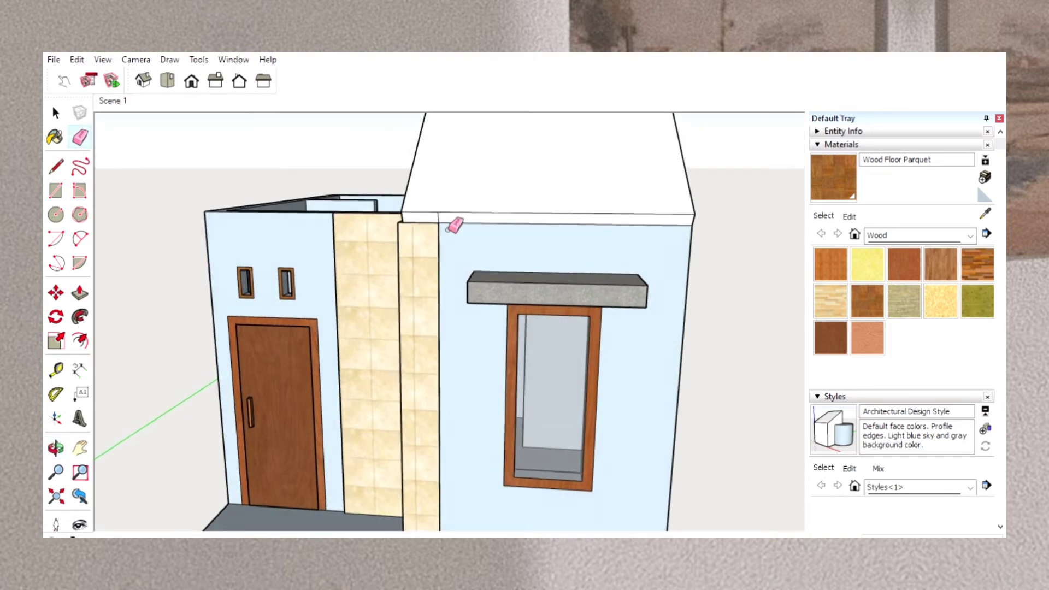
pyautogui.click(439, 216)
pyautogui.click(78, 290)
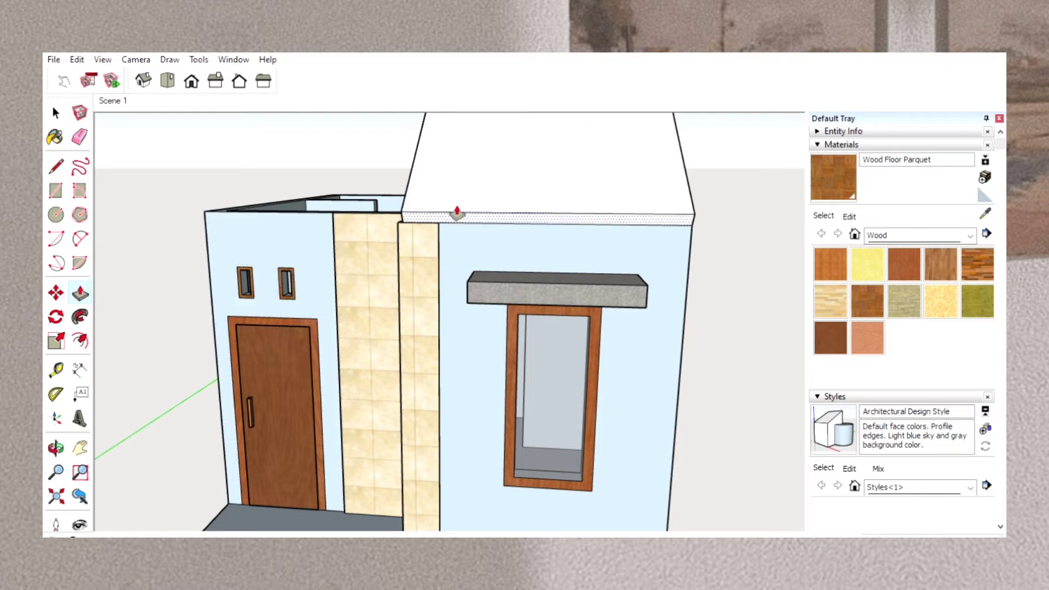
pyautogui.moveTo(457, 214); pyautogui.dragTo(449, 290)
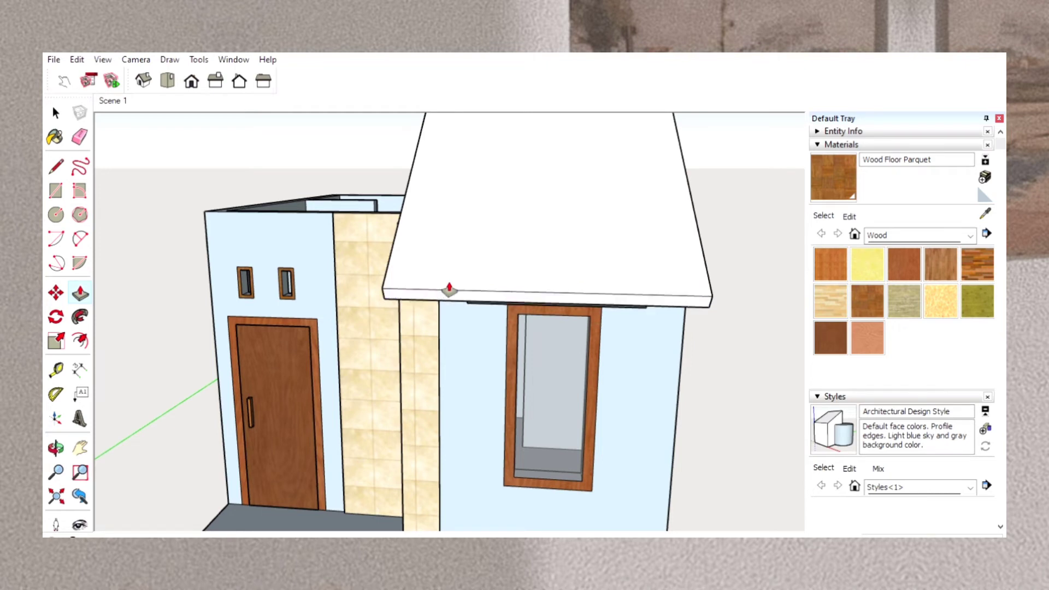
# Draw a line across the open ridge groove between the two slopes at the gable end above the single-window side wall.
pyautogui.click(57, 445)
pyautogui.moveTo(418, 443); pyautogui.dragTo(239, 382)
pyautogui.moveTo(576, 368); pyautogui.dragTo(745, 335)
pyautogui.moveTo(400, 321); pyautogui.dragTo(348, 534)
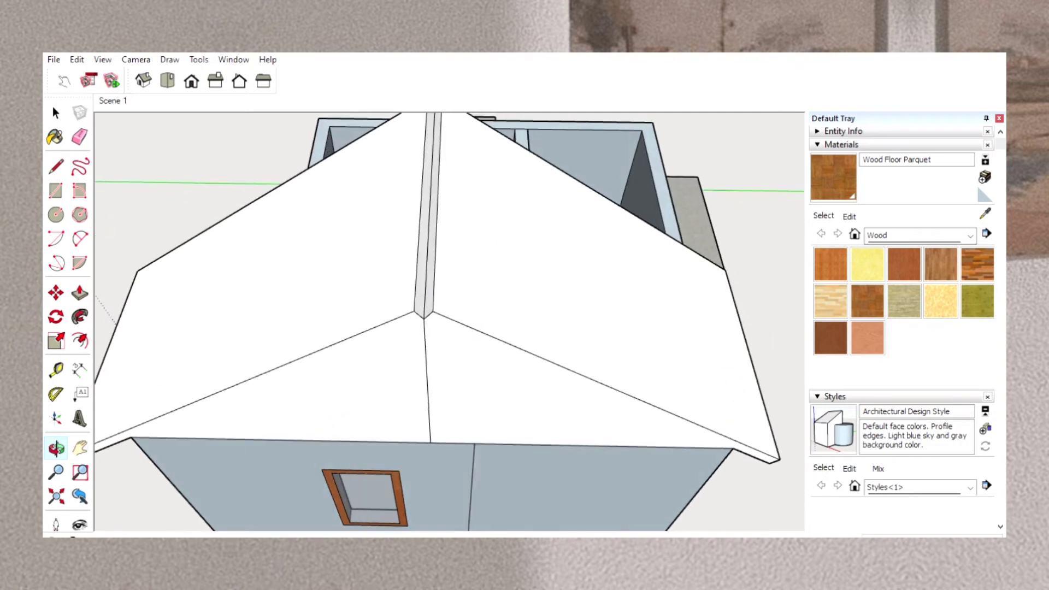
pyautogui.moveTo(502, 337); pyautogui.dragTo(502, 377)
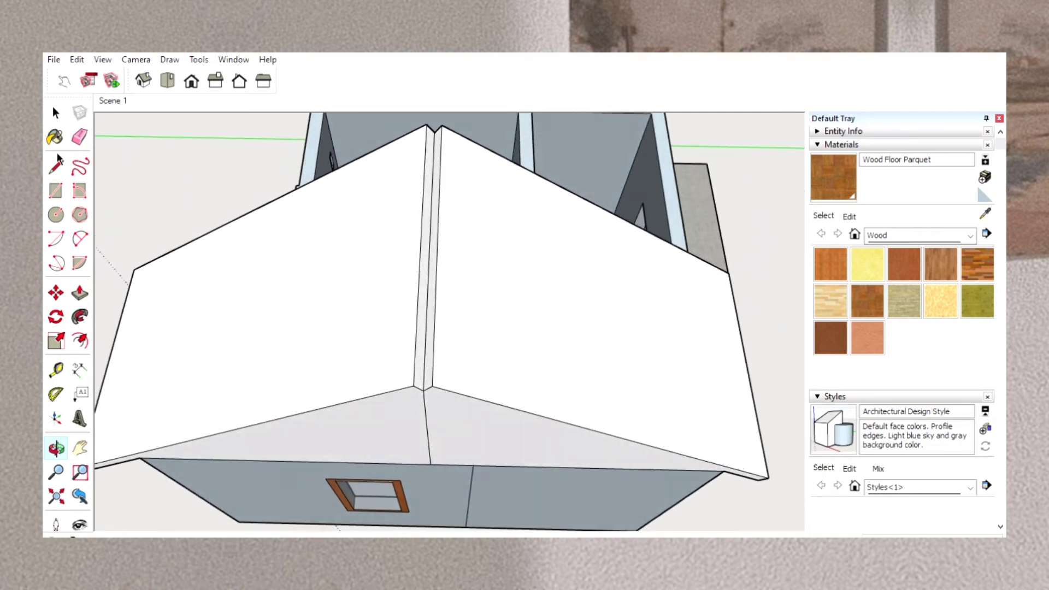
pyautogui.press('l')
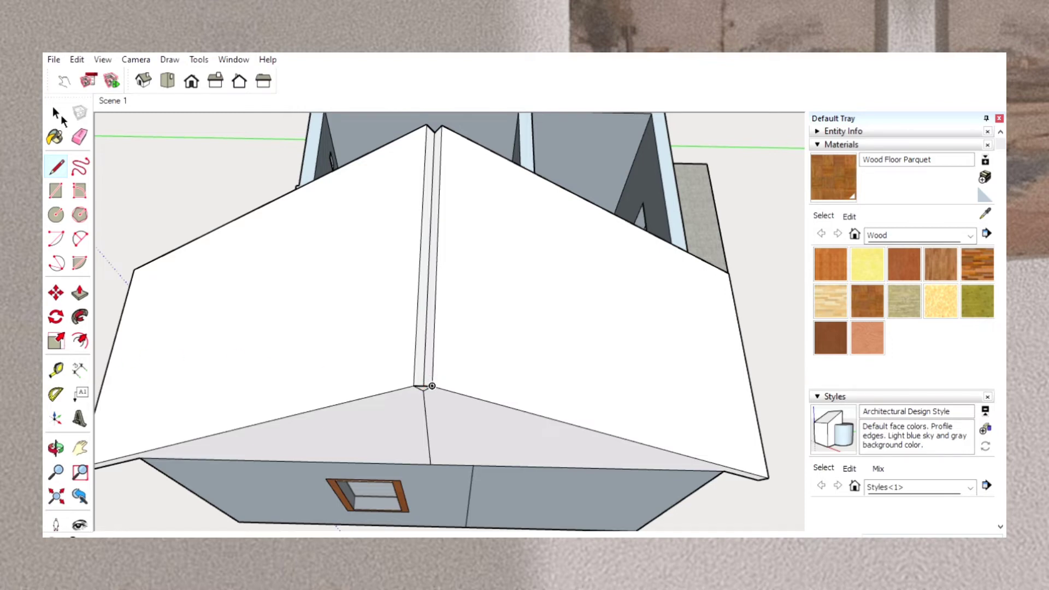
# Fill the ridge groove by extruding its small triangular end face along the full ridge to the gable above the unroofed rooms.
pyautogui.click(56, 448)
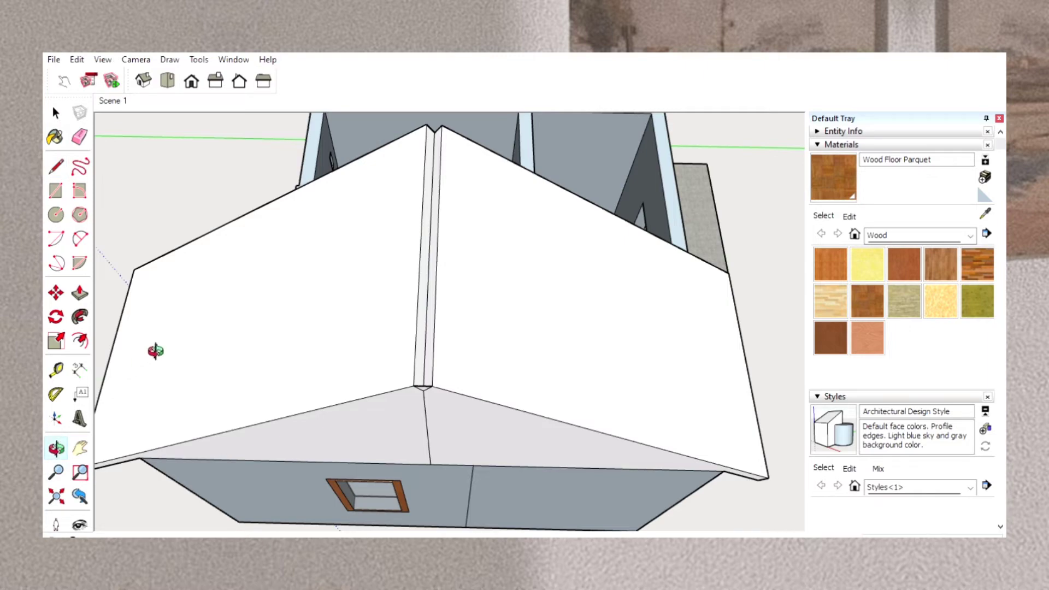
pyautogui.moveTo(155, 351); pyautogui.dragTo(870, 300)
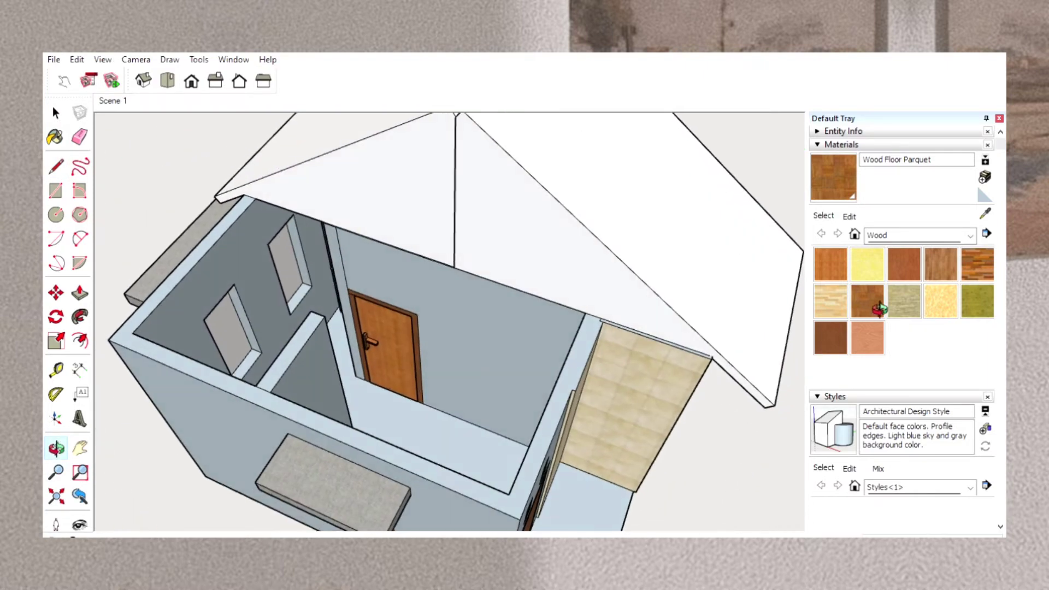
pyautogui.moveTo(560, 298); pyautogui.dragTo(670, 366)
pyautogui.scroll(-4, 670, 366)
pyautogui.scroll(4, 670, 366)
pyautogui.scroll(-6, 670, 366)
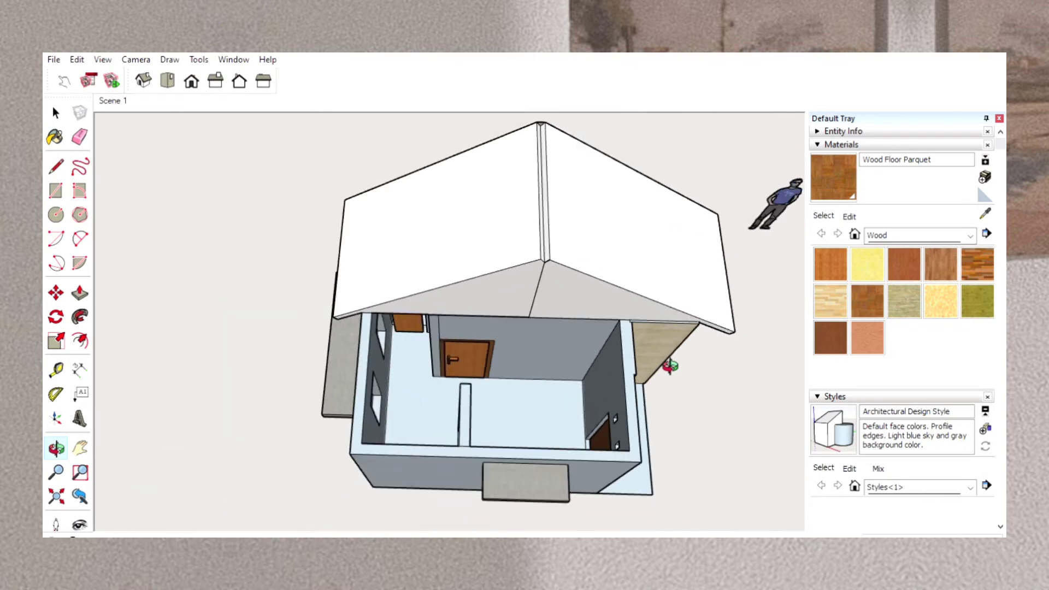
pyautogui.scroll(4, 670, 366)
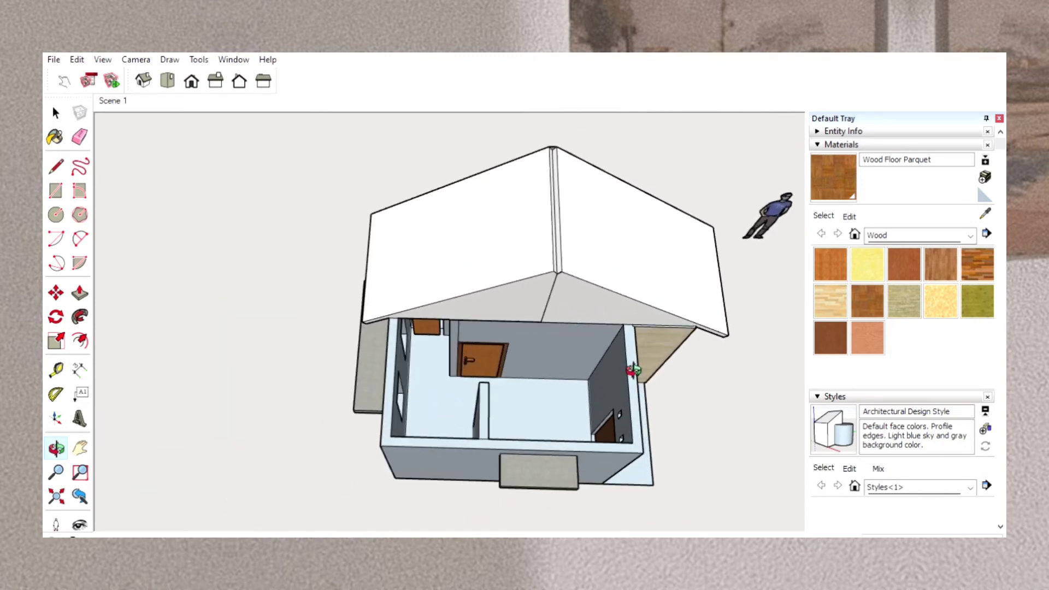
pyautogui.click(80, 448)
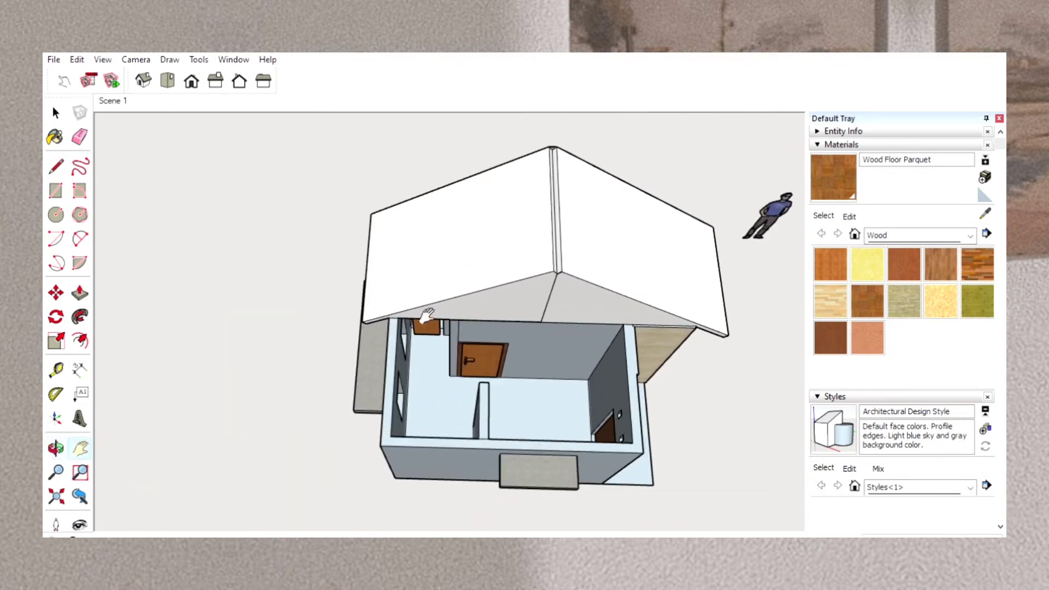
pyautogui.scroll(5, 426, 314)
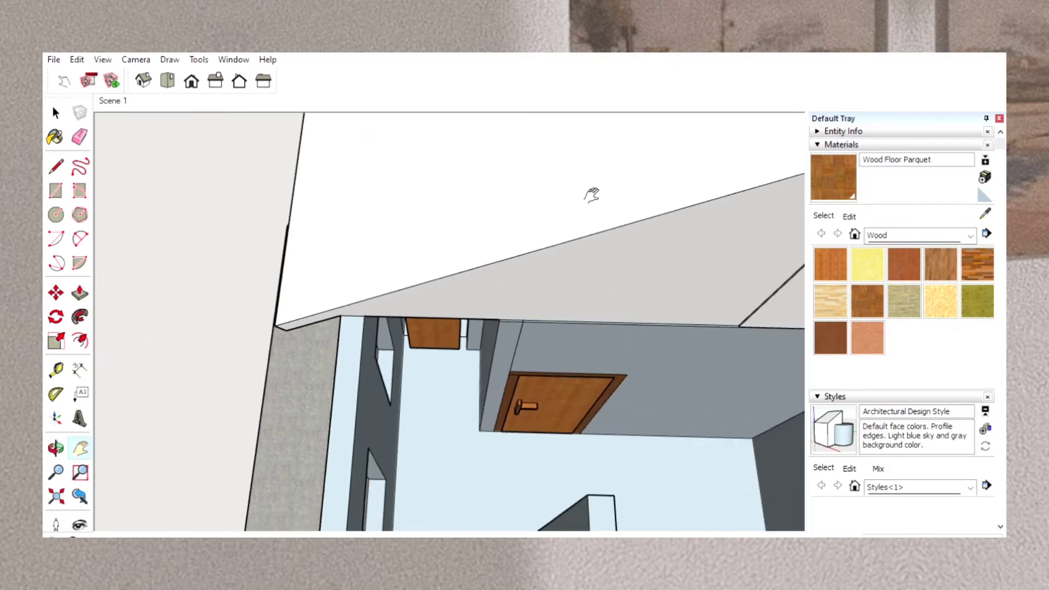
pyautogui.scroll(8, 429, 383)
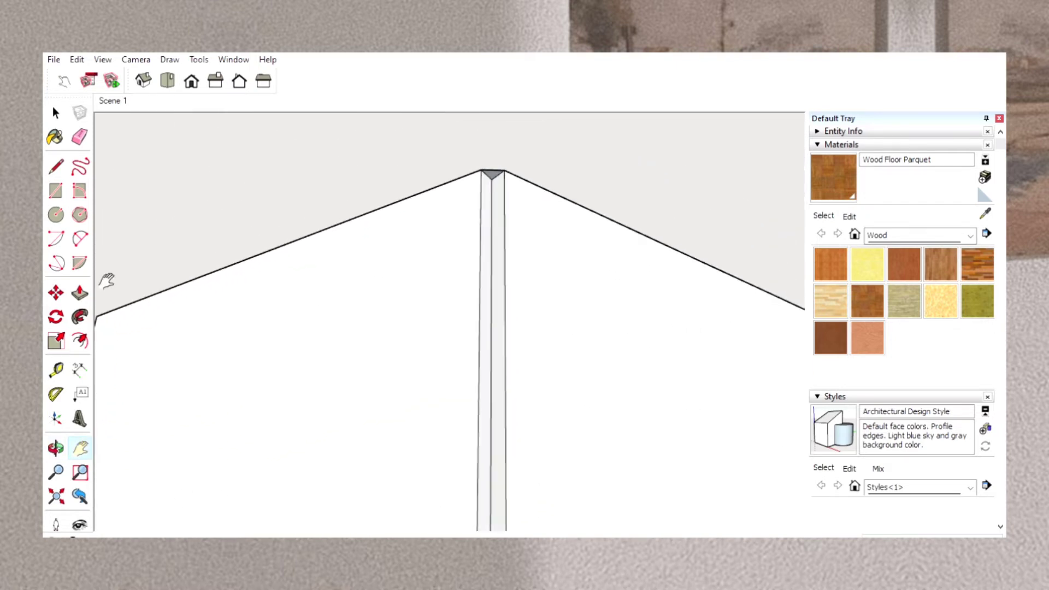
pyautogui.click(80, 293)
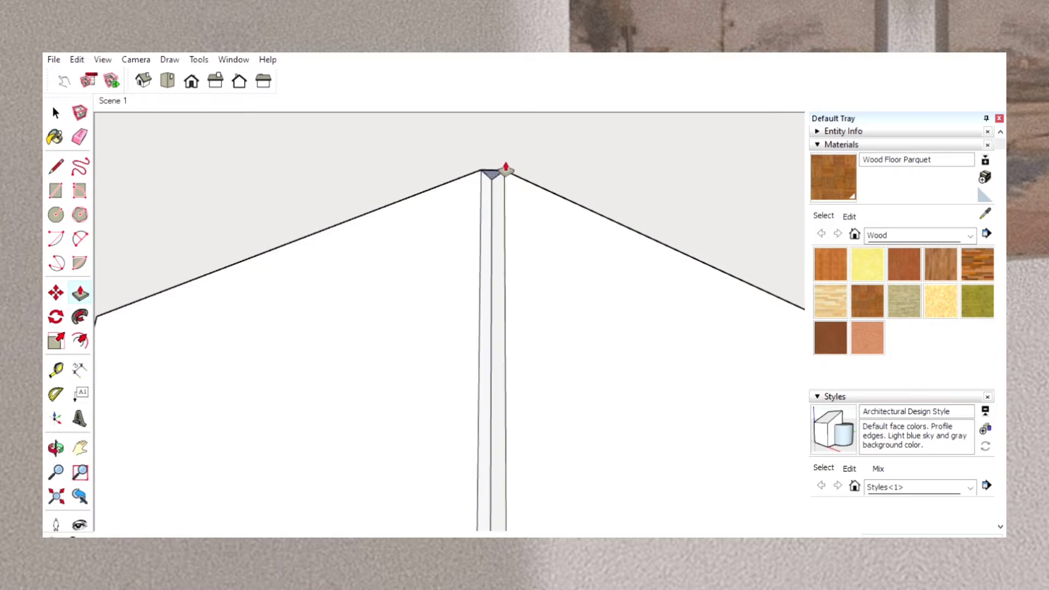
pyautogui.moveTo(504, 166); pyautogui.dragTo(507, 399)
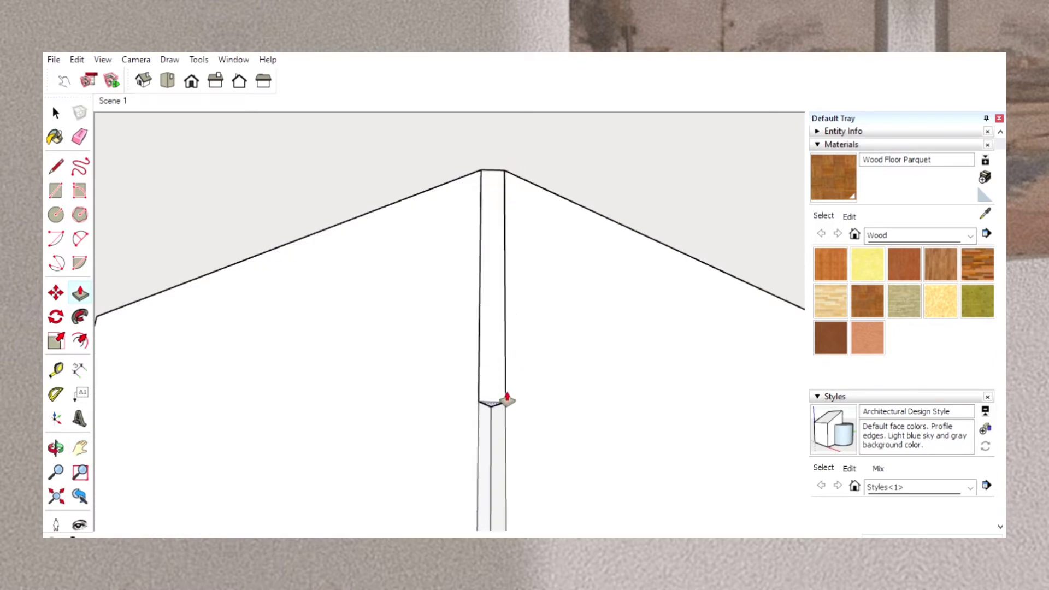
pyautogui.scroll(-5, 503, 399)
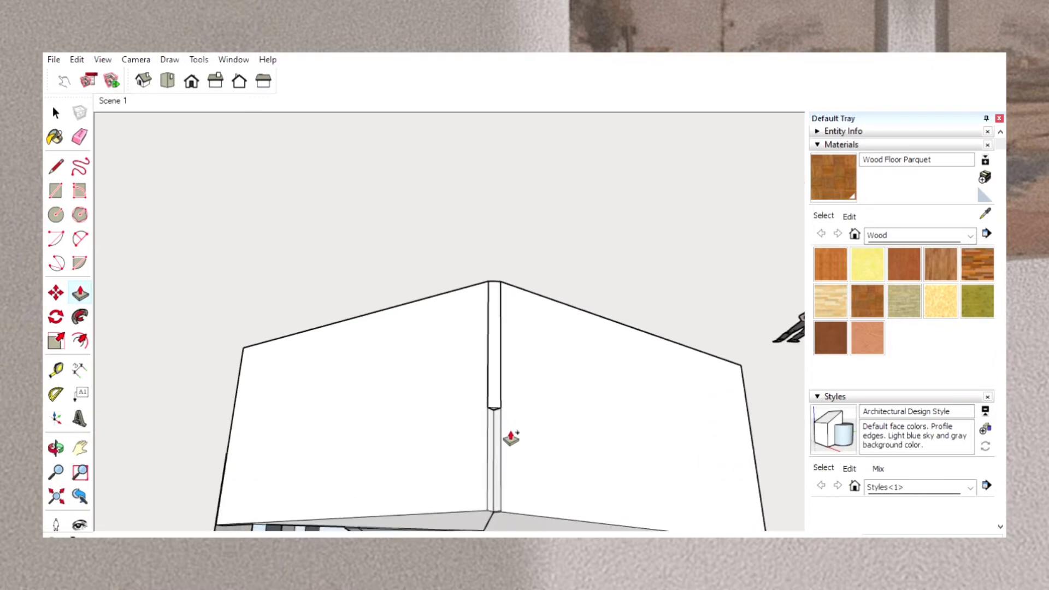
pyautogui.moveTo(511, 437); pyautogui.dragTo(512, 507)
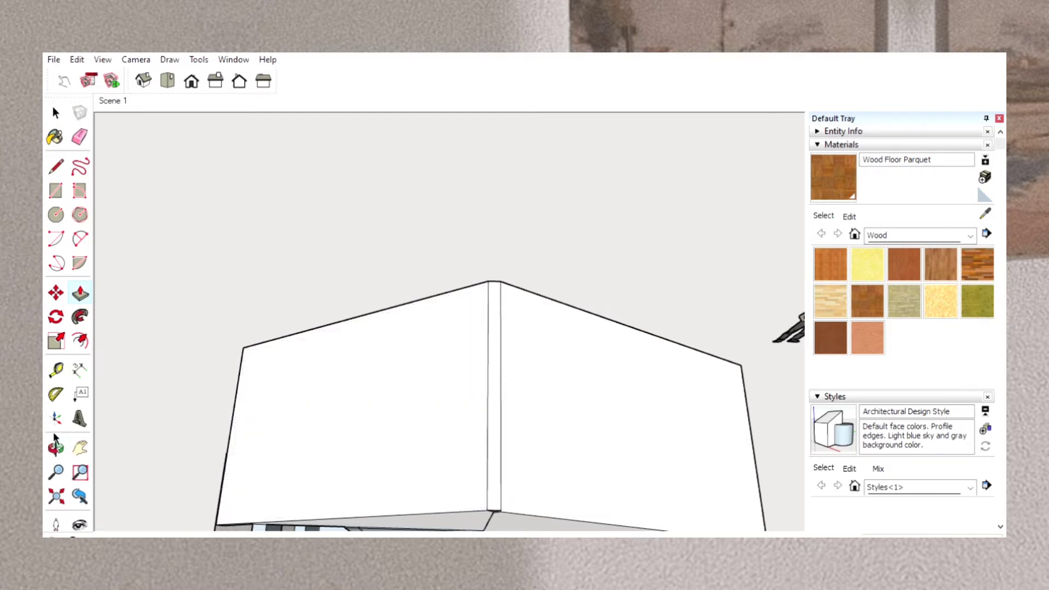
# Draw two sloping lines on the single-window gable from below the ridge to each wall corner, separating the roof edges from the gable wall.
pyautogui.click(56, 447)
pyautogui.moveTo(536, 452); pyautogui.dragTo(300, 206)
pyautogui.moveTo(625, 311); pyautogui.dragTo(166, 324)
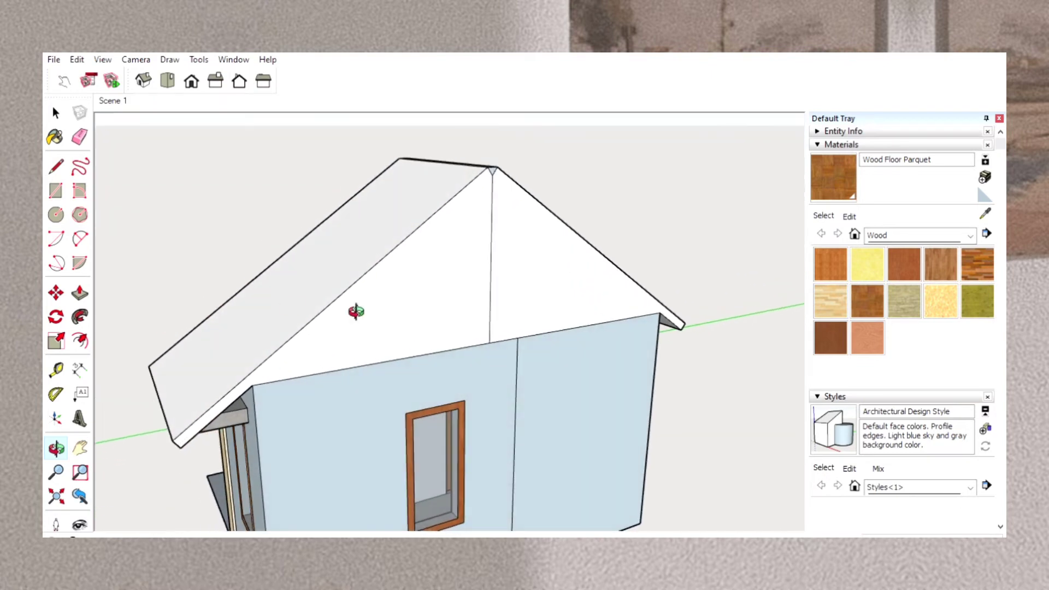
pyautogui.moveTo(356, 311); pyautogui.dragTo(334, 318)
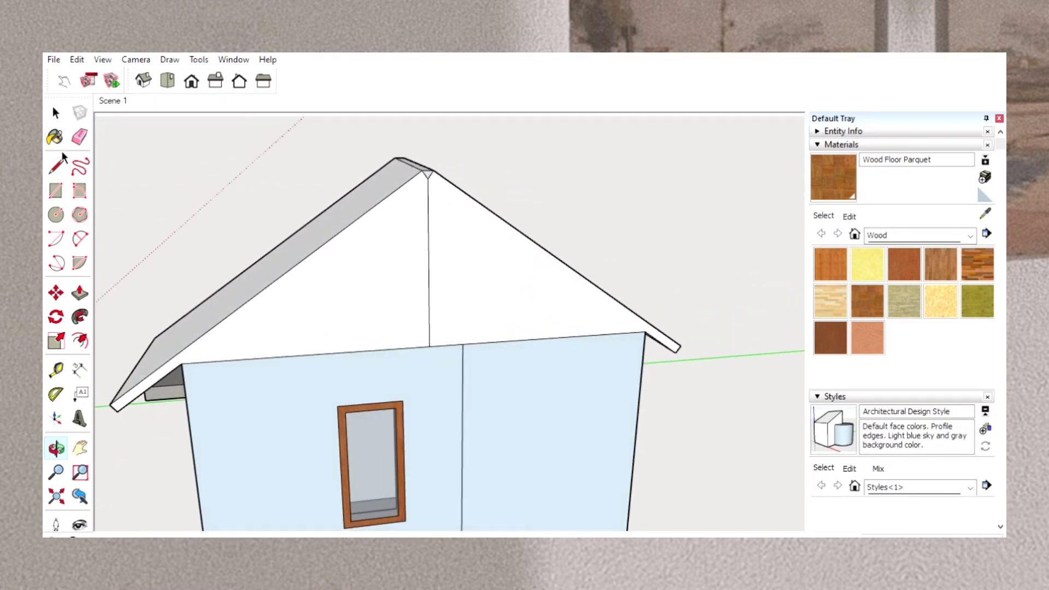
pyautogui.click(57, 165)
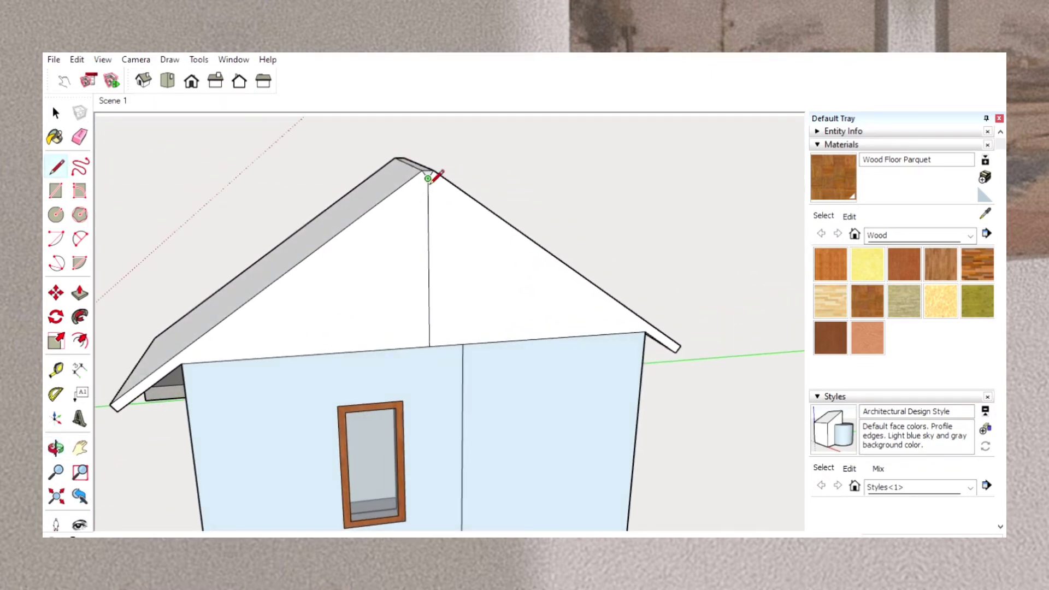
pyautogui.click(427, 178)
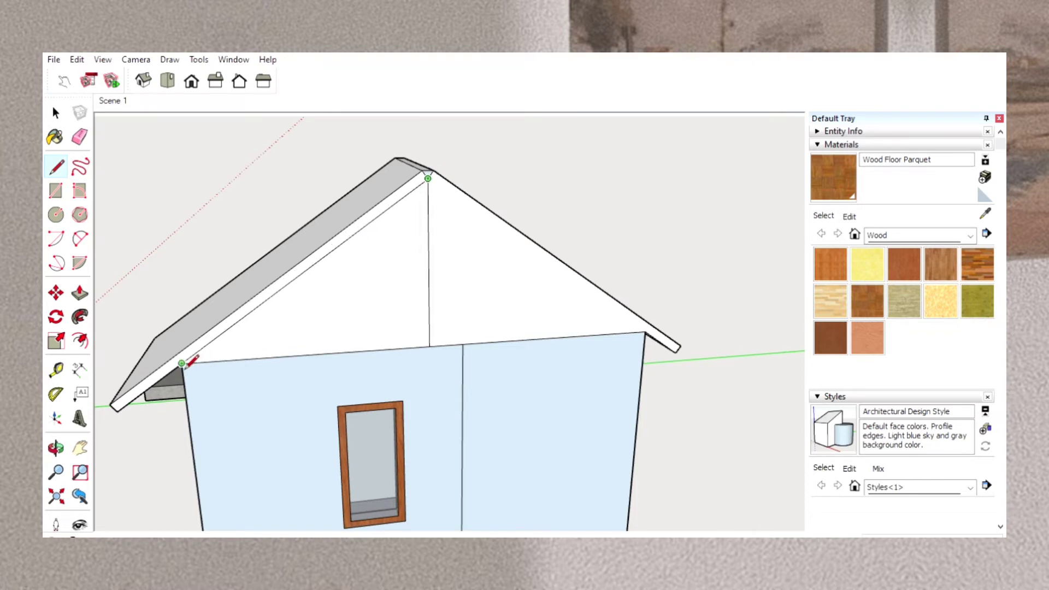
pyautogui.click(183, 365)
pyautogui.click(427, 178)
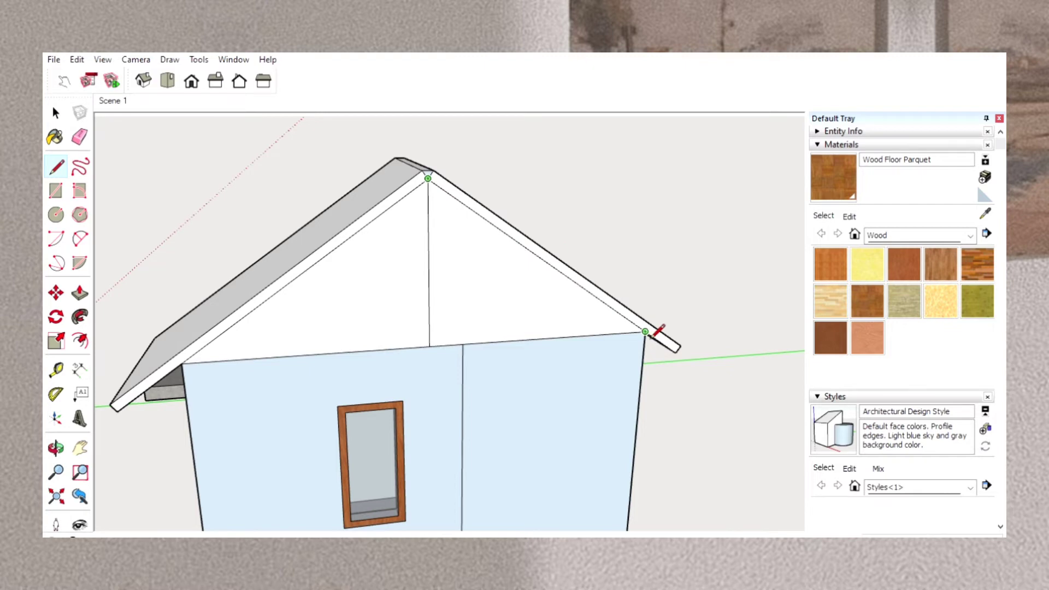
pyautogui.click(648, 332)
# Pull the end faces of both roof slopes outward past the single-window gable wall to form an overhang.
pyautogui.click(82, 294)
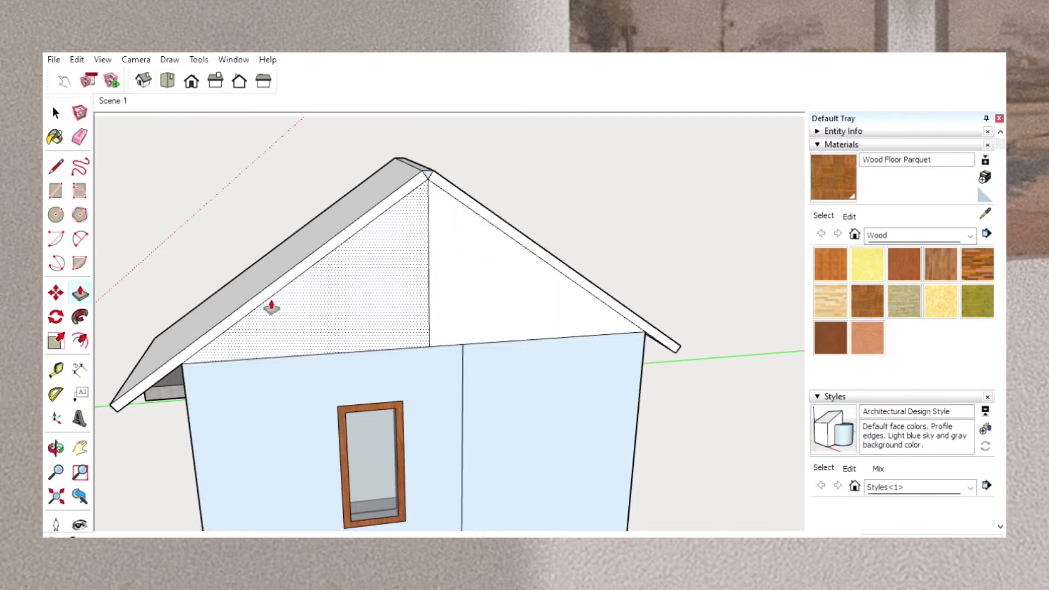
pyautogui.moveTo(257, 299); pyautogui.dragTo(256, 314)
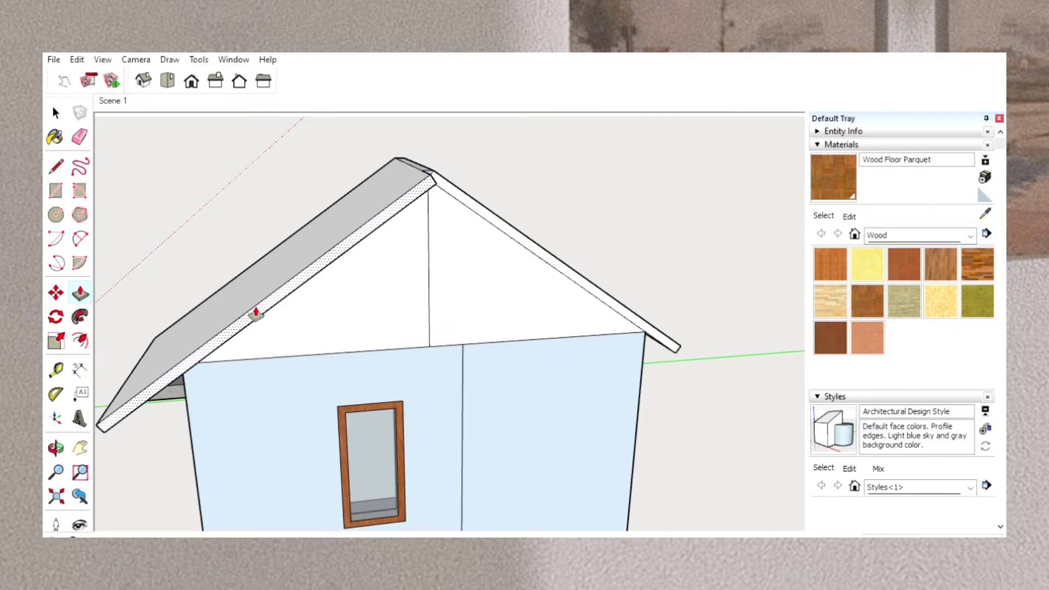
pyautogui.press('Return')
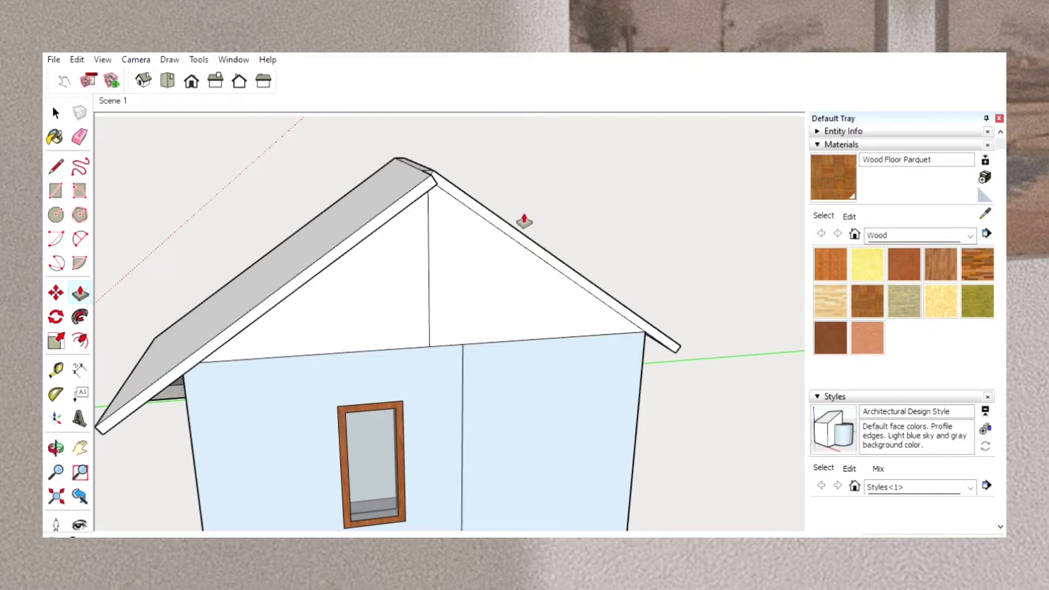
pyautogui.moveTo(521, 224); pyautogui.dragTo(532, 244)
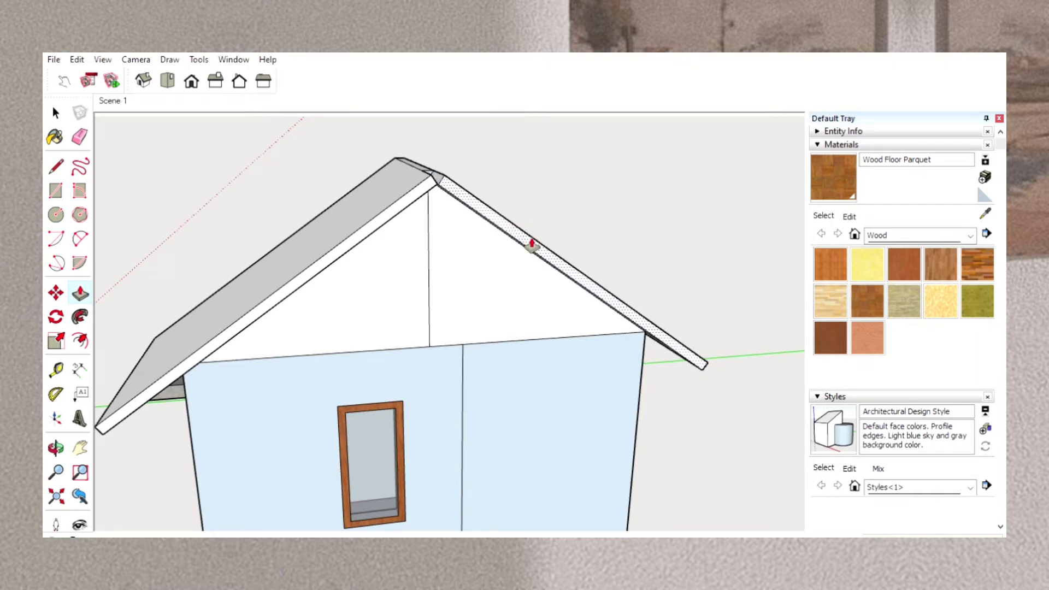
pyautogui.press('Return')
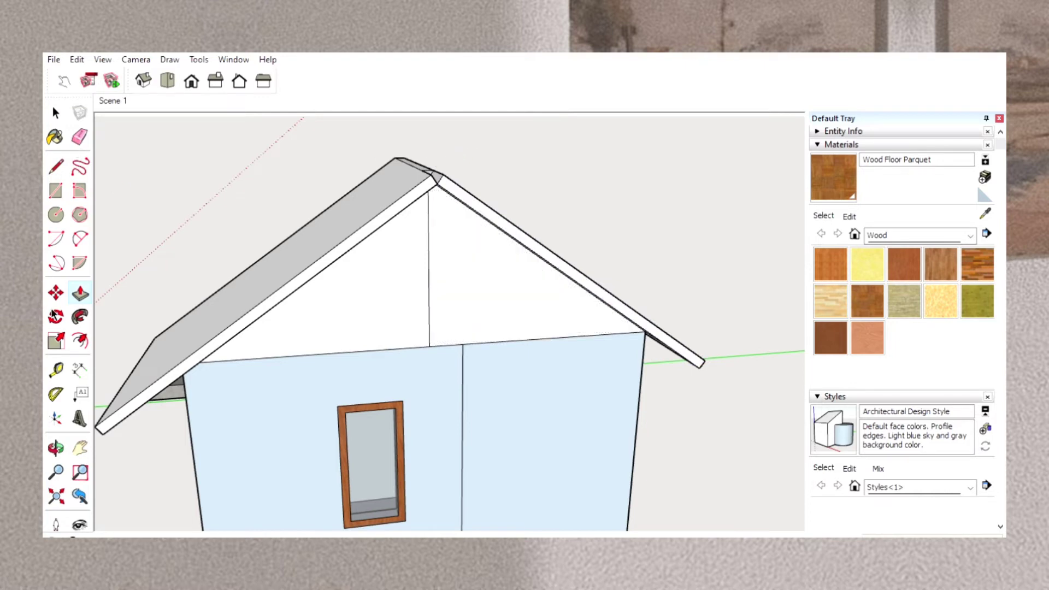
# Extend the triangular ridge filler with Push/Pull to meet the overhanging ends of the two roof slopes.
pyautogui.click(56, 448)
pyautogui.moveTo(519, 254); pyautogui.dragTo(461, 325)
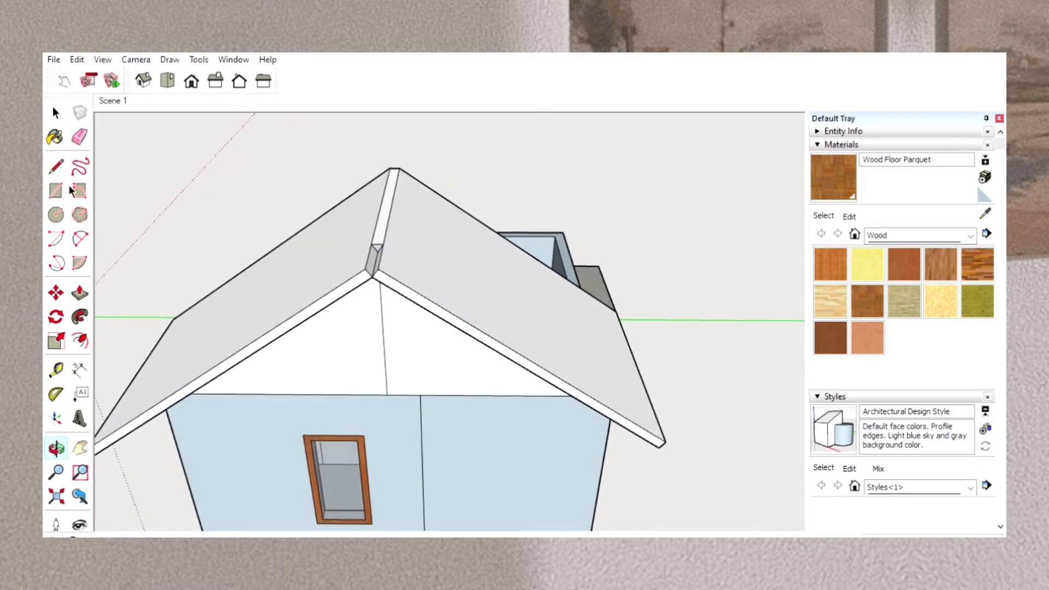
pyautogui.click(78, 284)
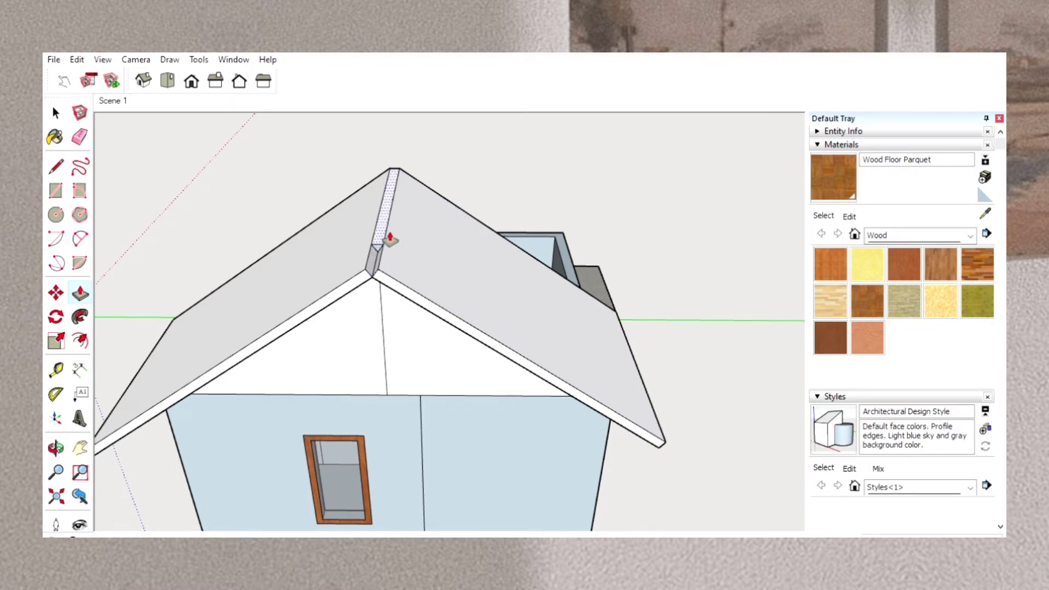
pyautogui.moveTo(390, 243); pyautogui.dragTo(388, 257)
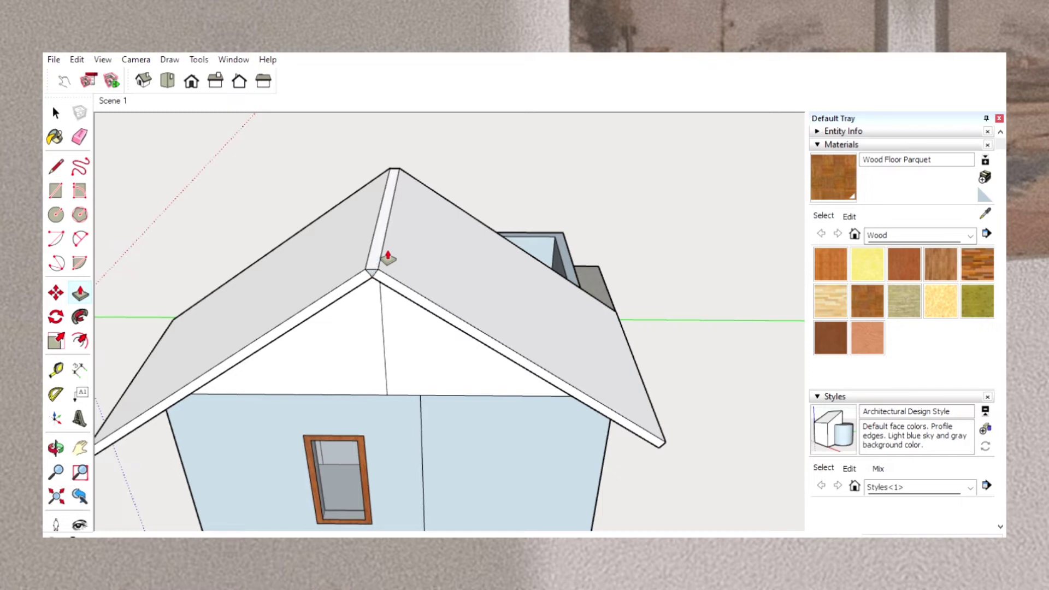
pyautogui.click(388, 258)
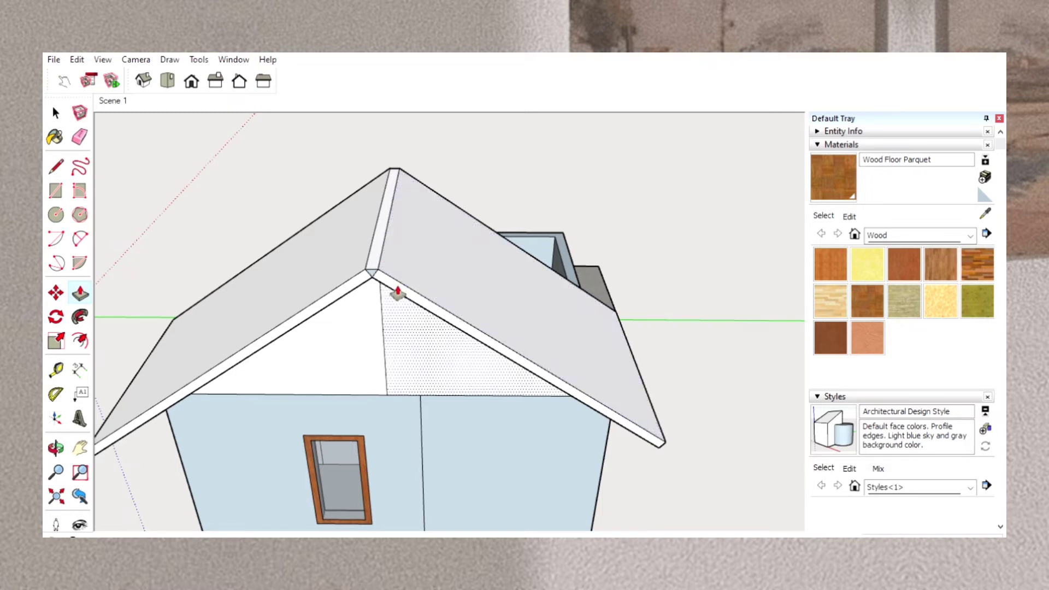
# Inspect the opposite gable end of the roof, above the unroofed rooms.
pyautogui.click(56, 446)
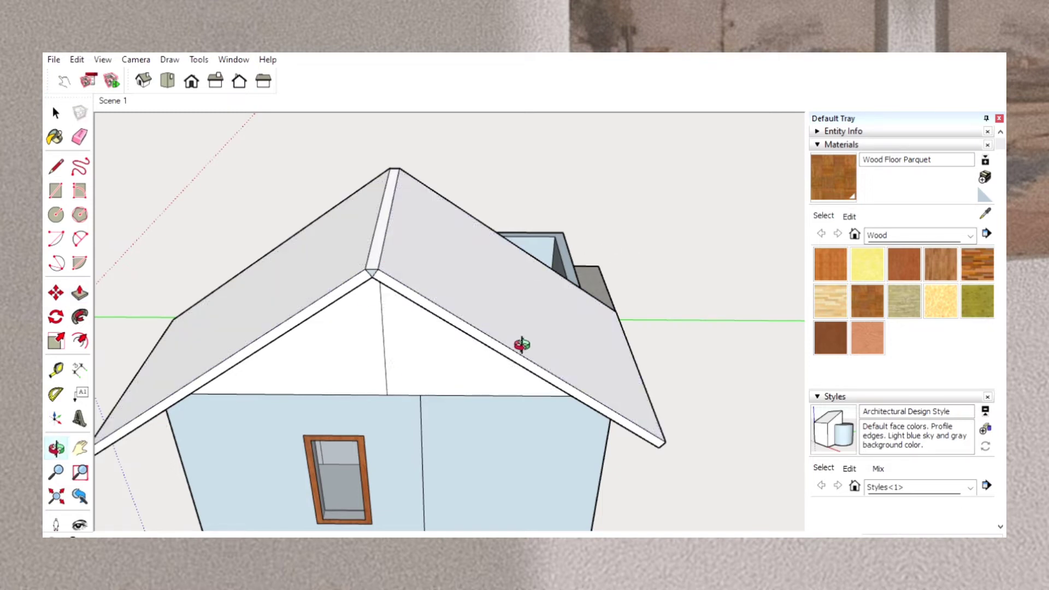
pyautogui.moveTo(519, 344); pyautogui.dragTo(164, 379)
pyautogui.moveTo(639, 323); pyautogui.dragTo(421, 346)
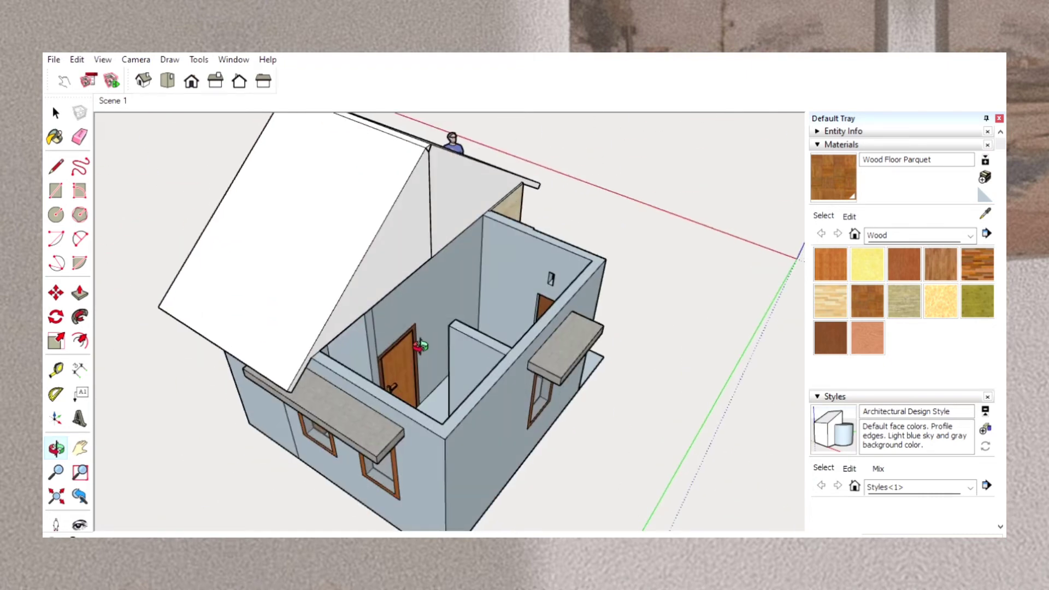
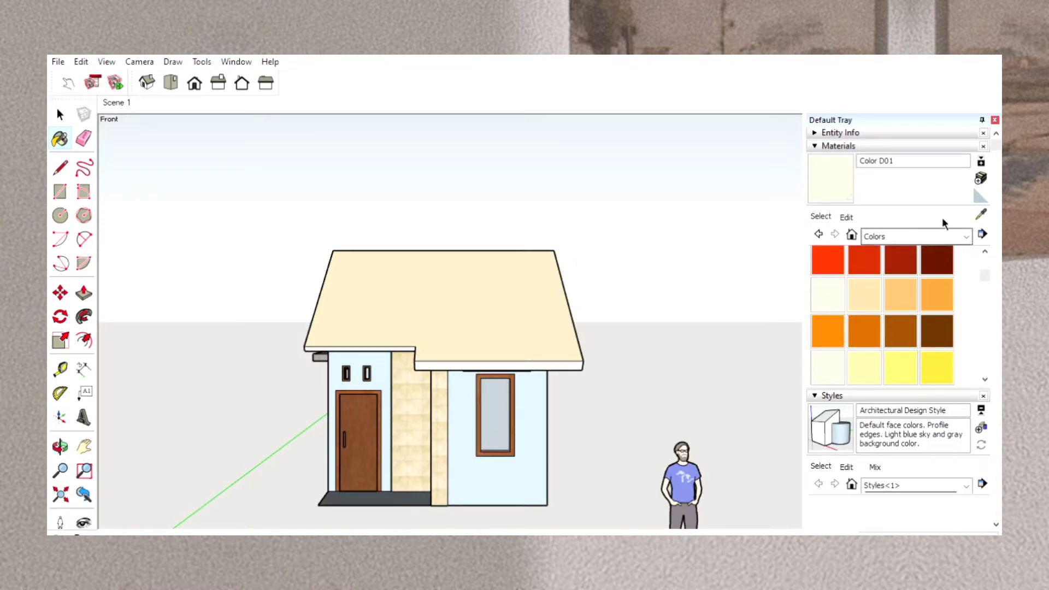
# Browse the Stone materials and switch to the Roofing material collection.
pyautogui.click(939, 235)
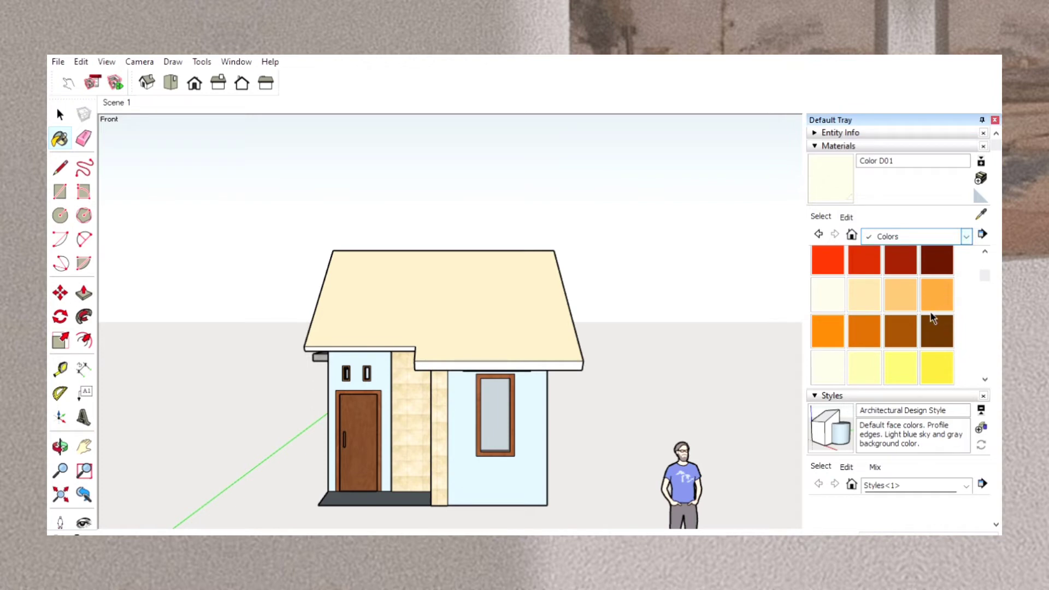
pyautogui.click(913, 343)
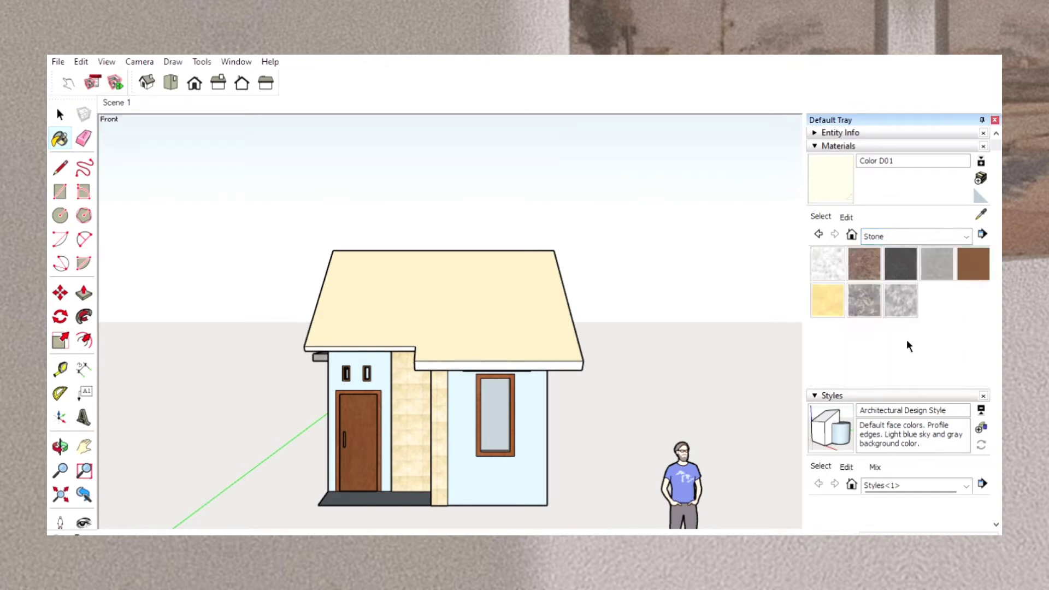
pyautogui.click(935, 230)
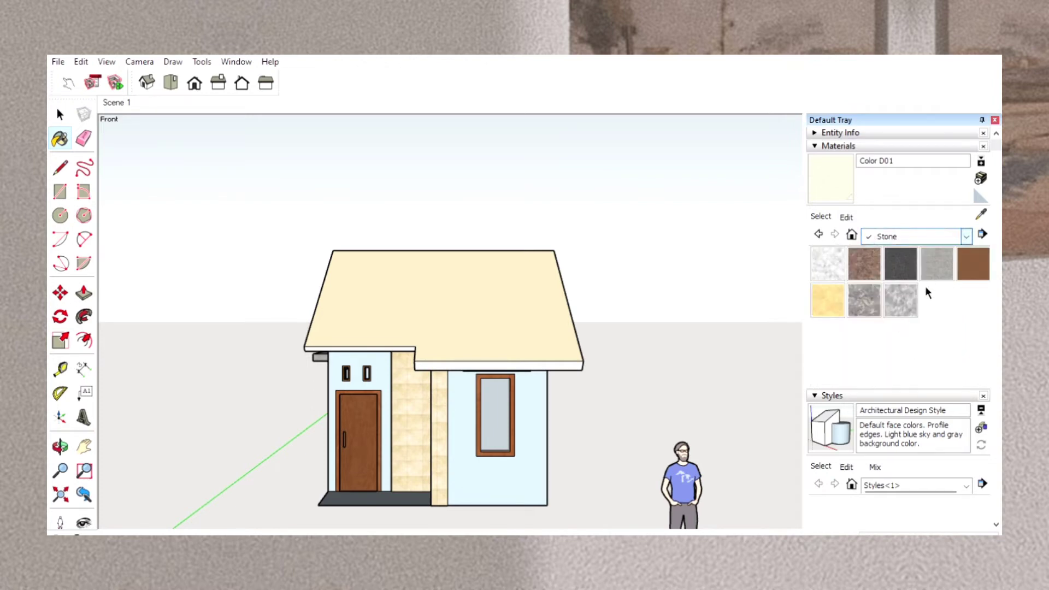
pyautogui.click(907, 333)
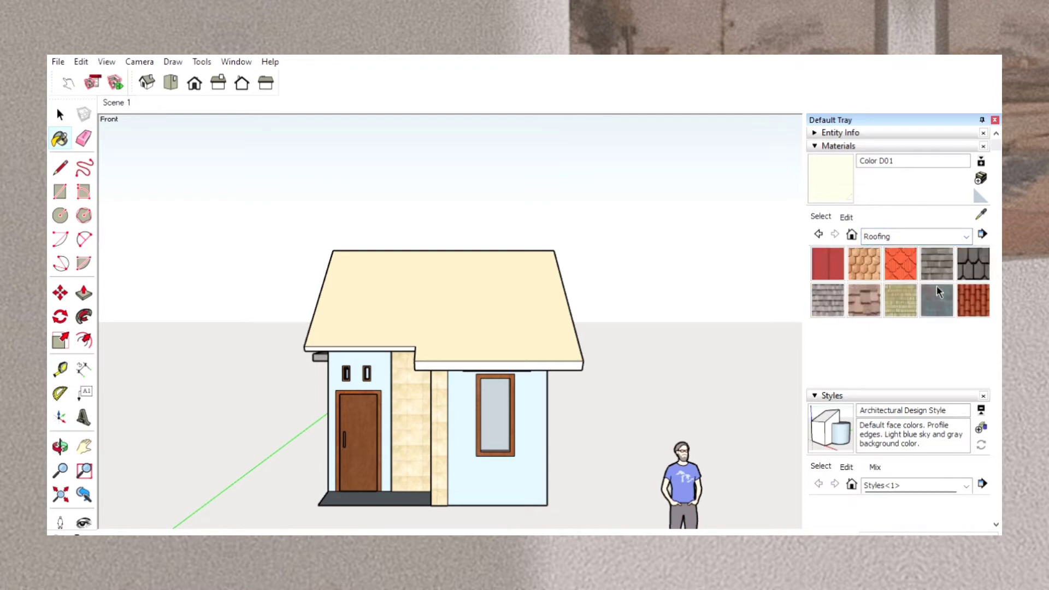
# Try the Roofing Shingles GAF Estates material on the front roof slope.
pyautogui.click(935, 256)
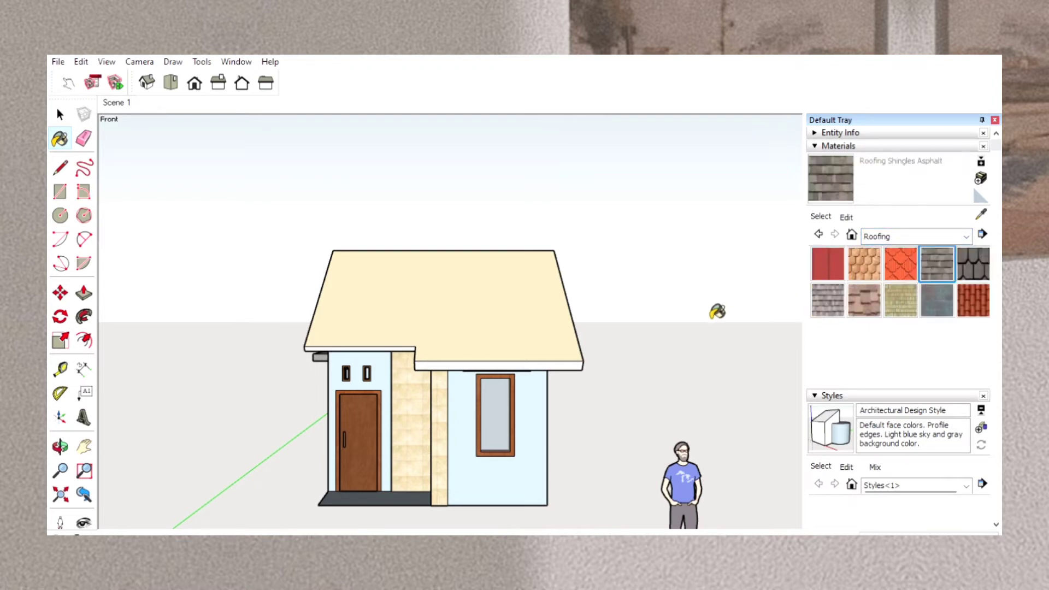
pyautogui.click(971, 258)
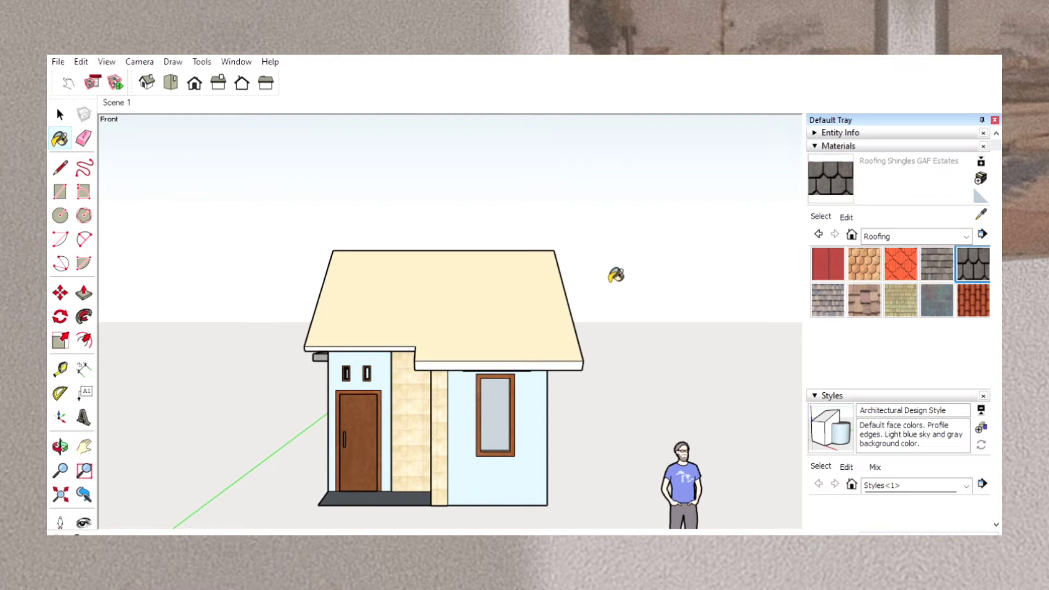
pyautogui.click(472, 316)
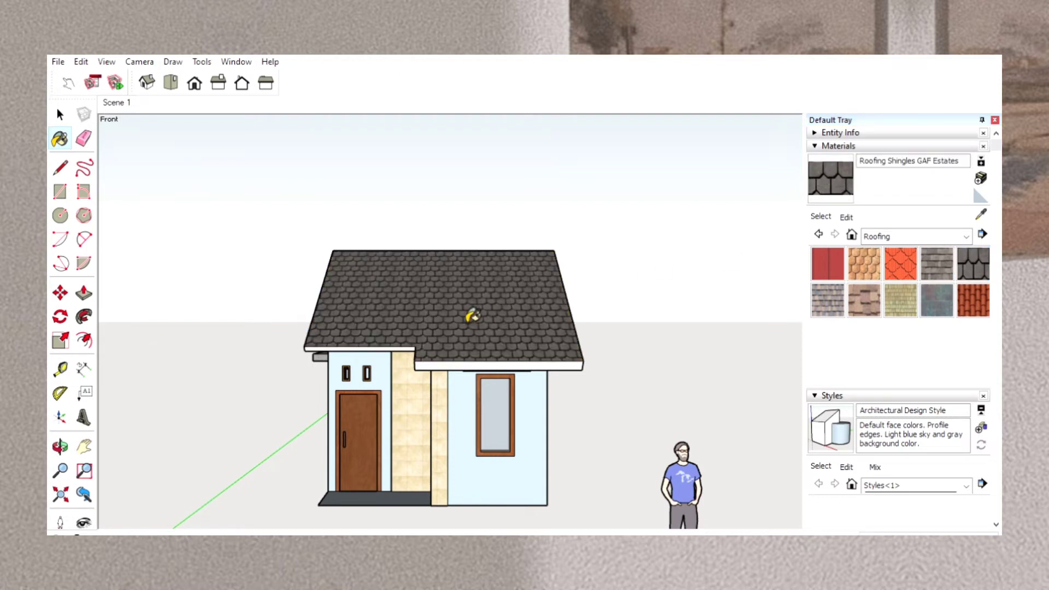
# Paint the front roof slope and both of its eave edges with Roofing Shingles Asphalt.
pyautogui.click(935, 261)
pyautogui.click(529, 321)
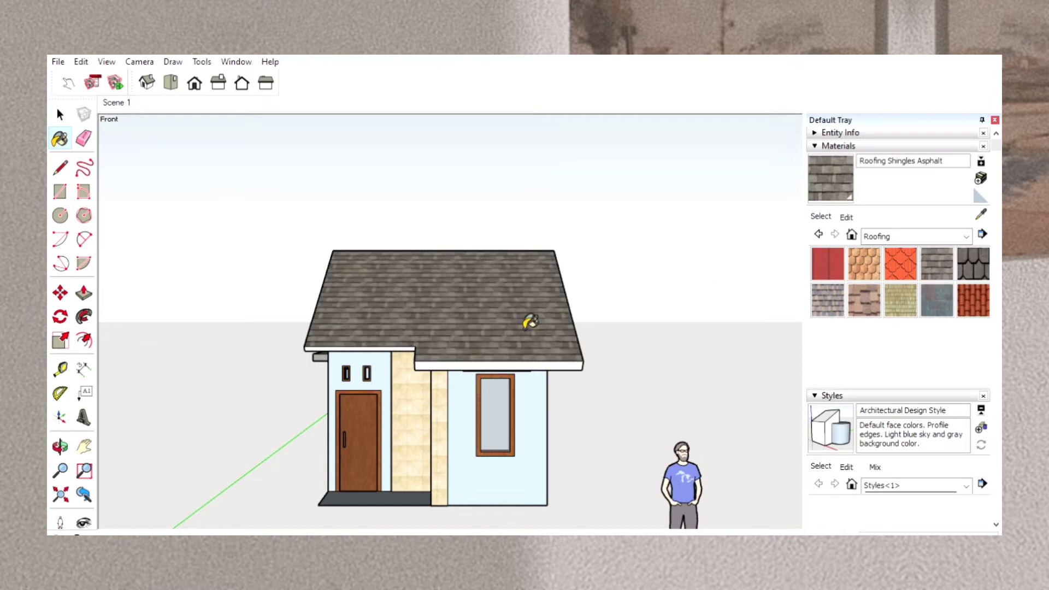
pyautogui.click(525, 364)
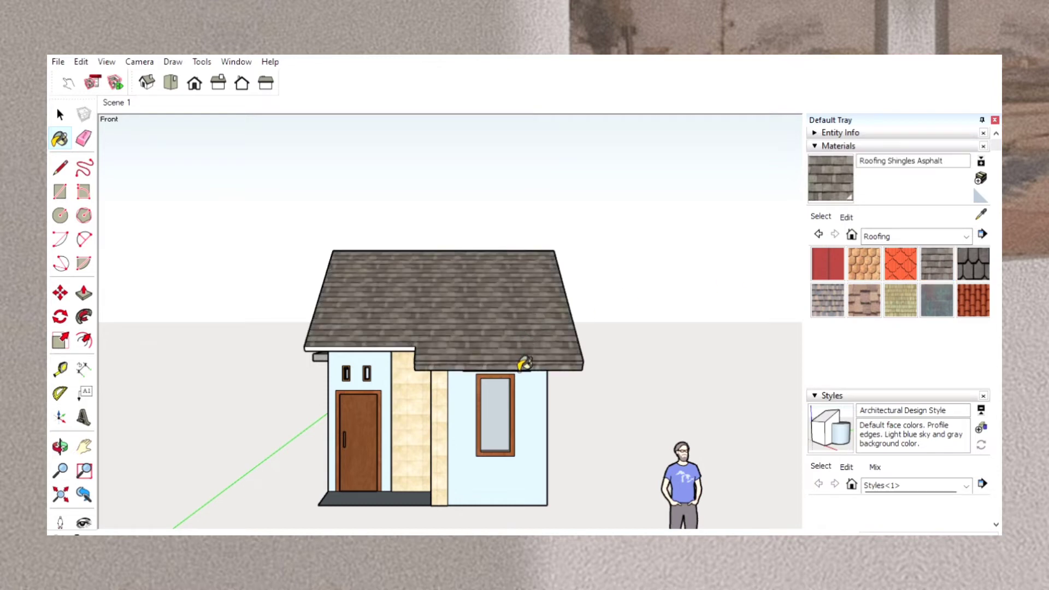
pyautogui.click(407, 349)
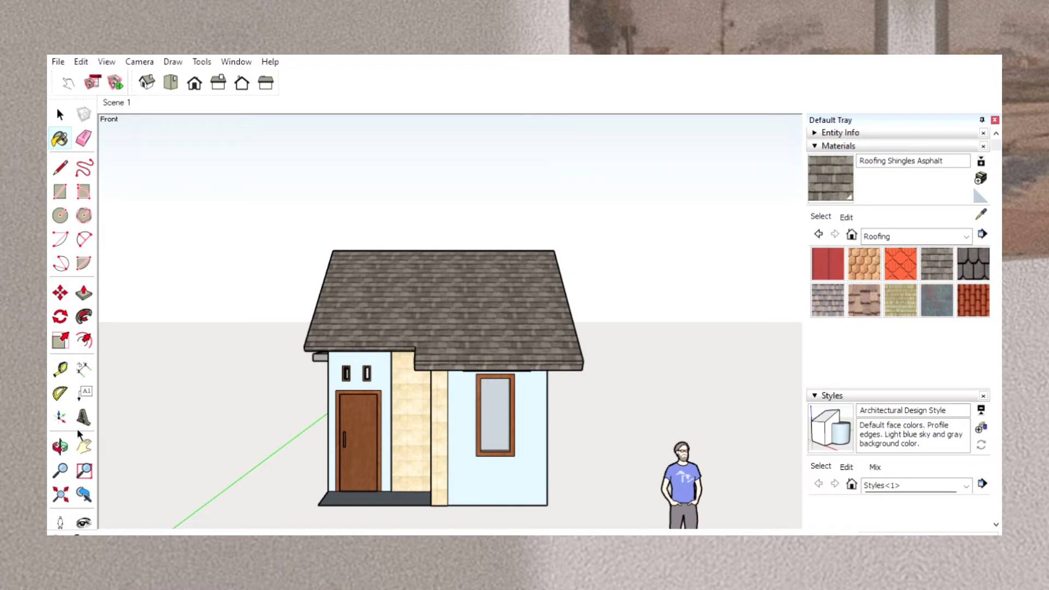
# Apply Roofing Shingles Asphalt to the sloping roof end faces on the gable beside the entrance porch.
pyautogui.click(60, 446)
pyautogui.moveTo(320, 358); pyautogui.dragTo(744, 394)
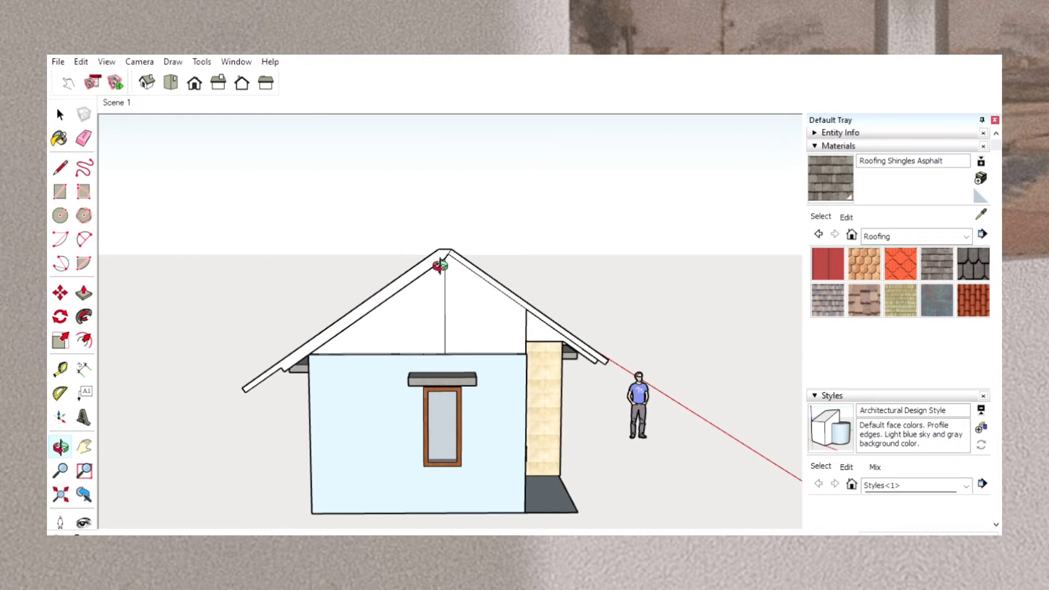
pyautogui.click(849, 163)
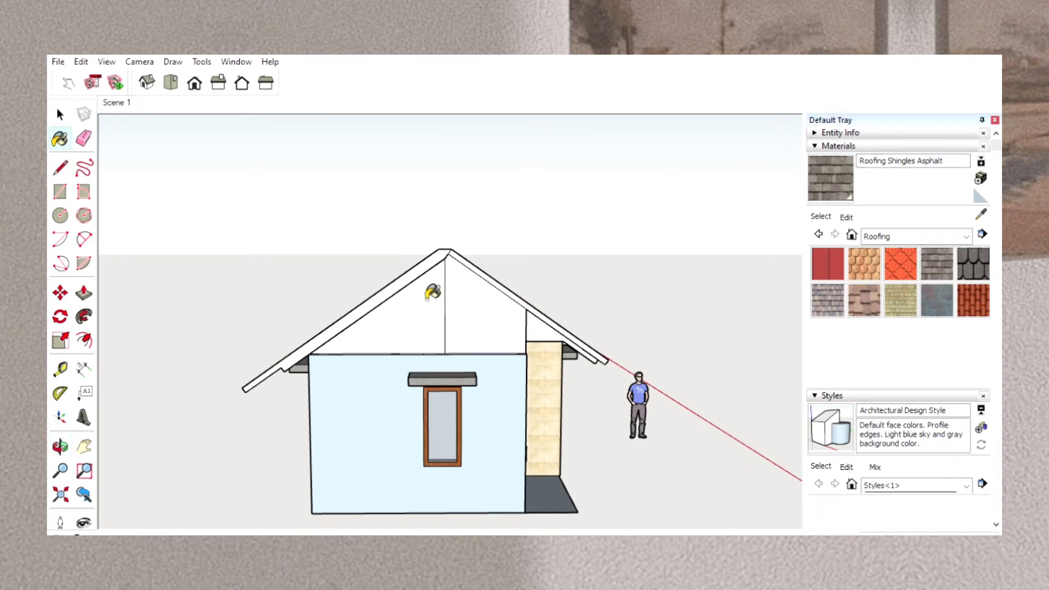
pyautogui.click(413, 273)
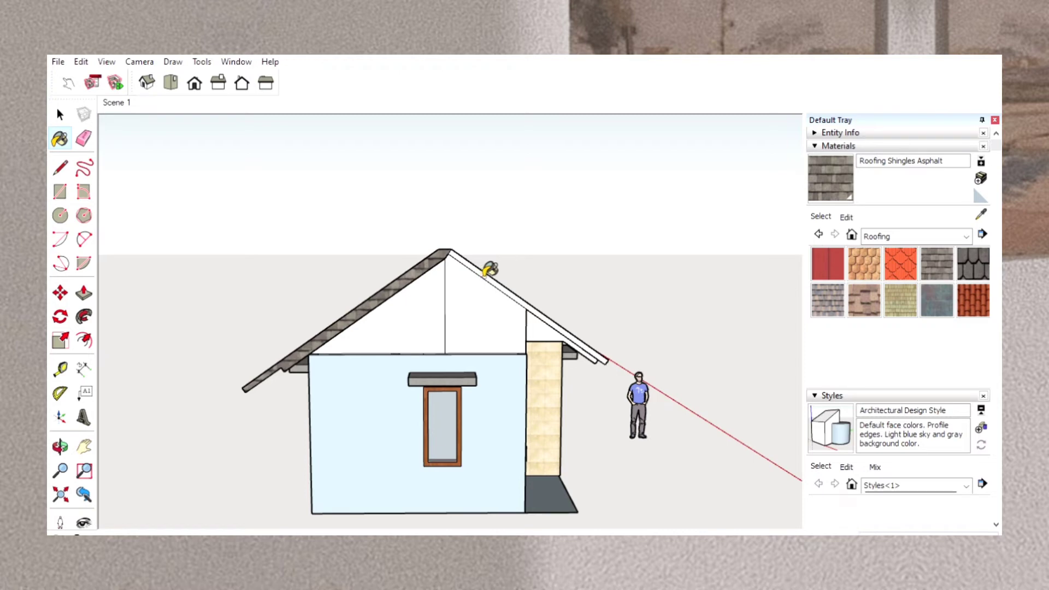
pyautogui.click(485, 273)
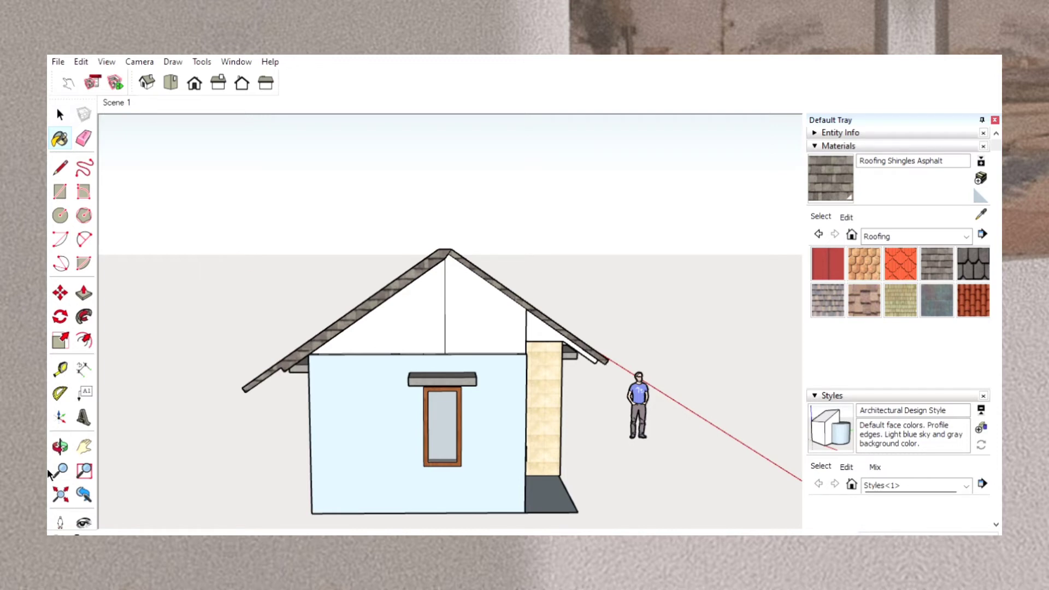
# Cover both rear roof slope sections and the adjoining ridge strip with Roofing Shingles Asphalt.
pyautogui.click(60, 446)
pyautogui.moveTo(199, 405)
pyautogui.mouseDown()
pyautogui.moveTo(641, 435)
pyautogui.moveTo(715, 470)
pyautogui.mouseUp()
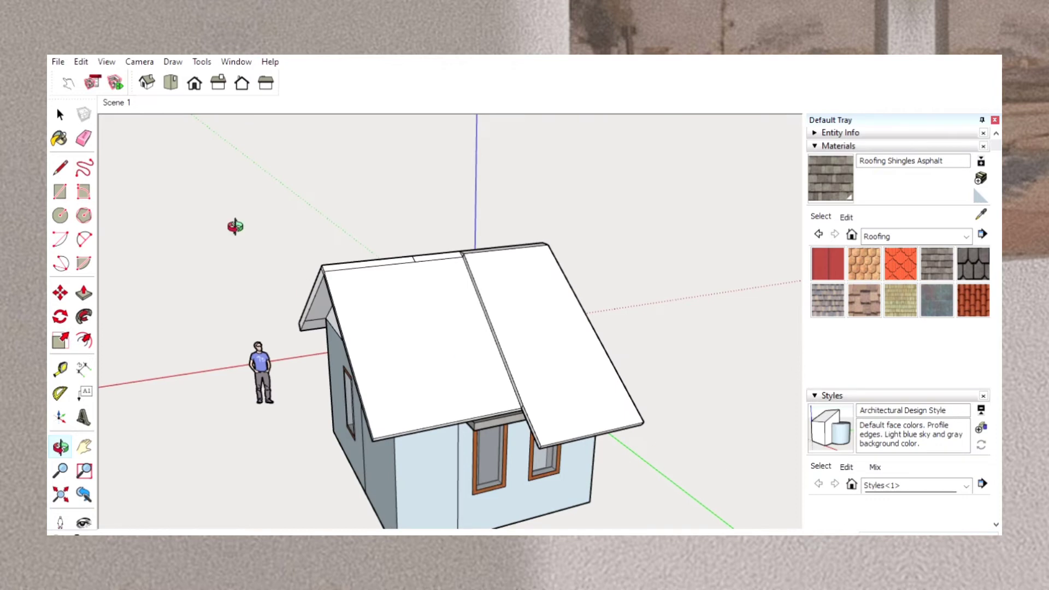
pyautogui.click(84, 138)
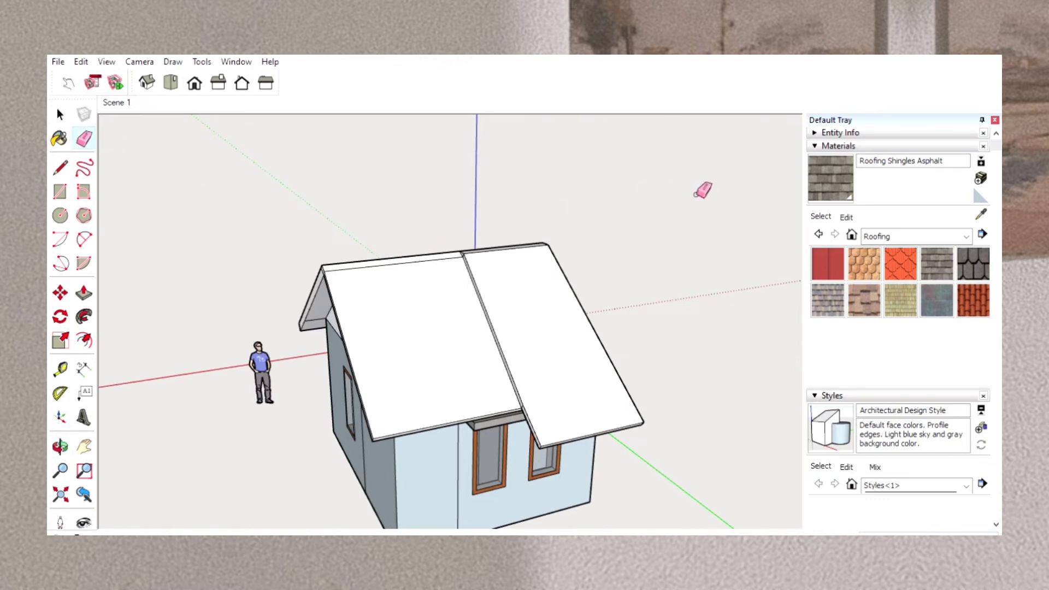
pyautogui.click(826, 171)
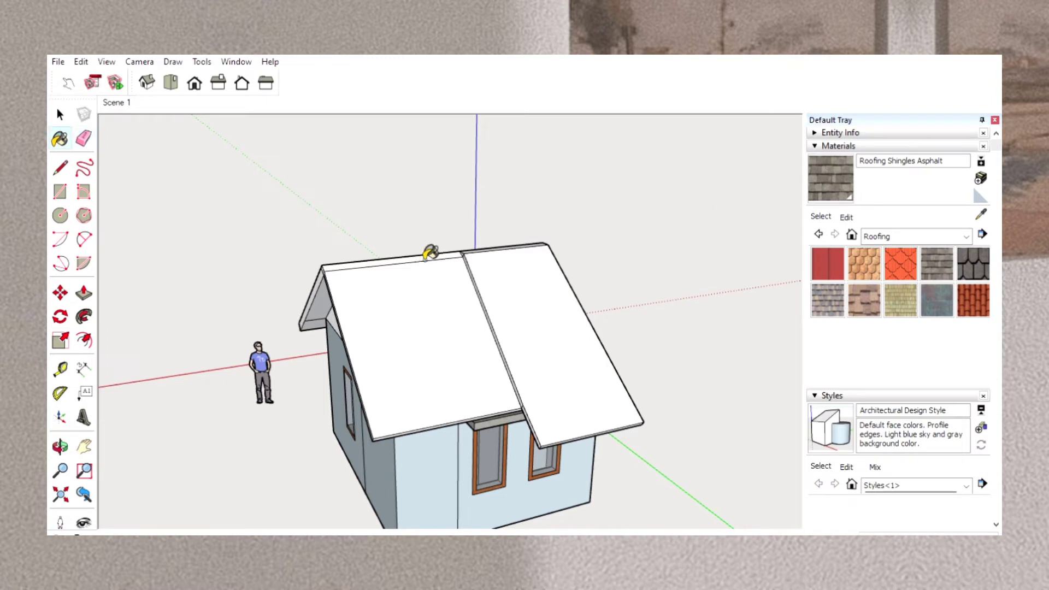
pyautogui.click(428, 258)
pyautogui.click(437, 284)
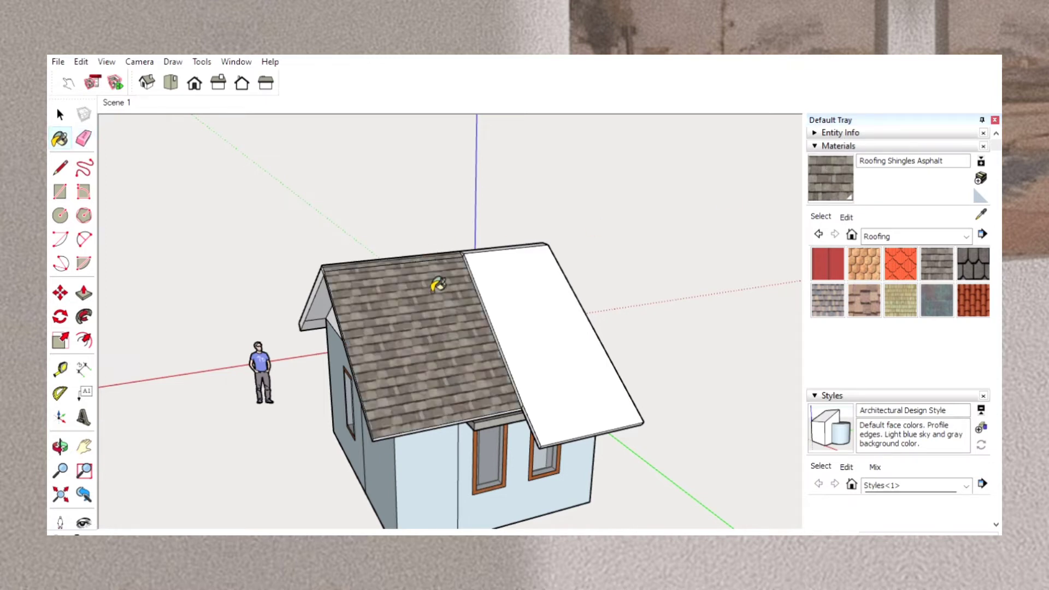
pyautogui.click(508, 272)
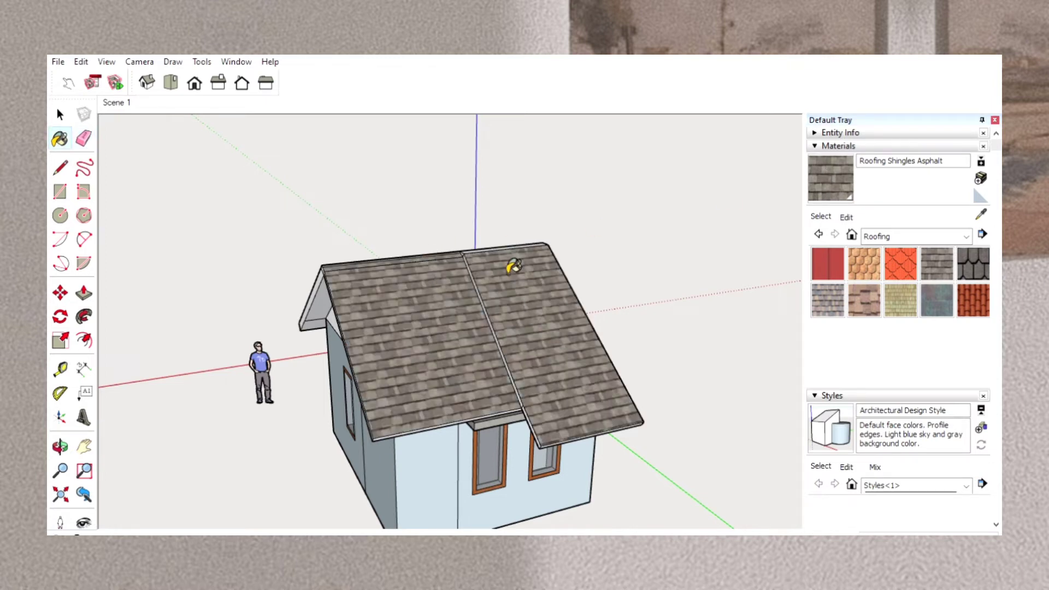
# Paint the narrow step between the two rear slopes and the remaining ridge faces with the asphalt shingles.
pyautogui.scroll(5, 488, 290)
pyautogui.click(484, 294)
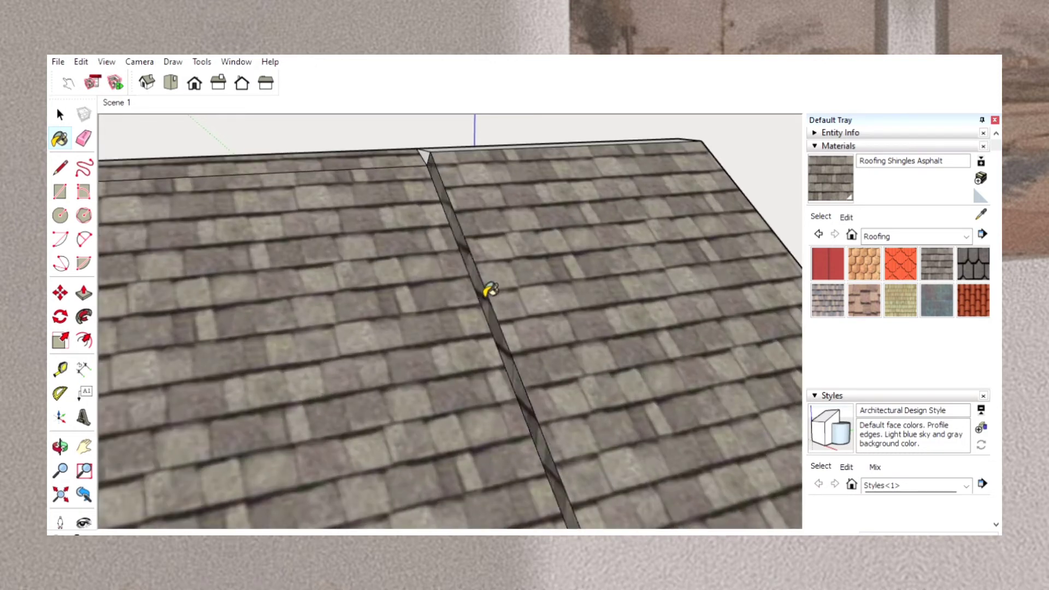
pyautogui.click(428, 158)
pyautogui.click(448, 146)
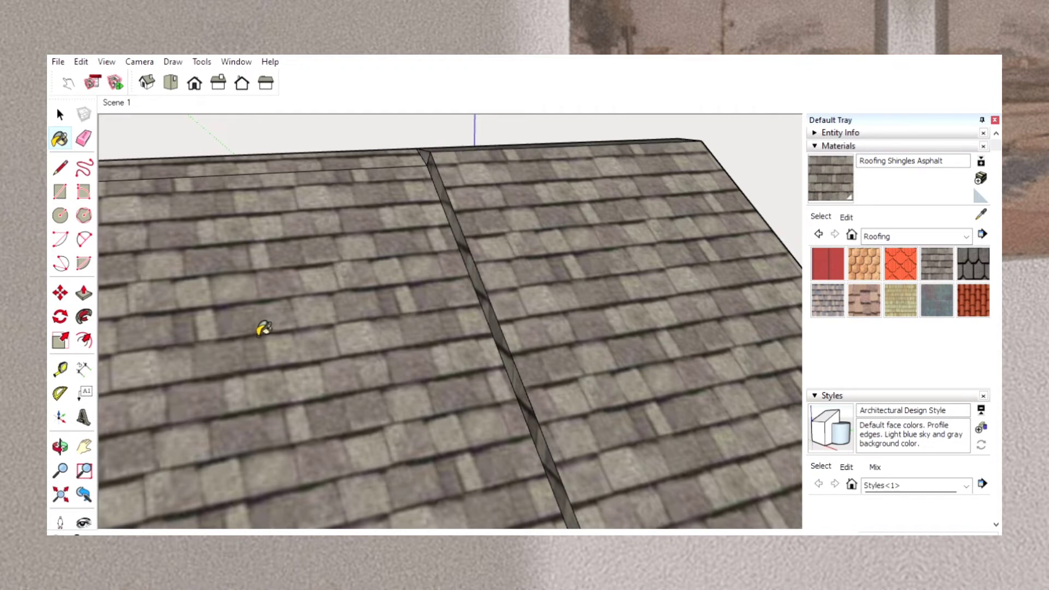
# Paint the exposed side and eave edges of the two rear roof sections with Roofing Shingles Asphalt.
pyautogui.scroll(-5, 212, 371)
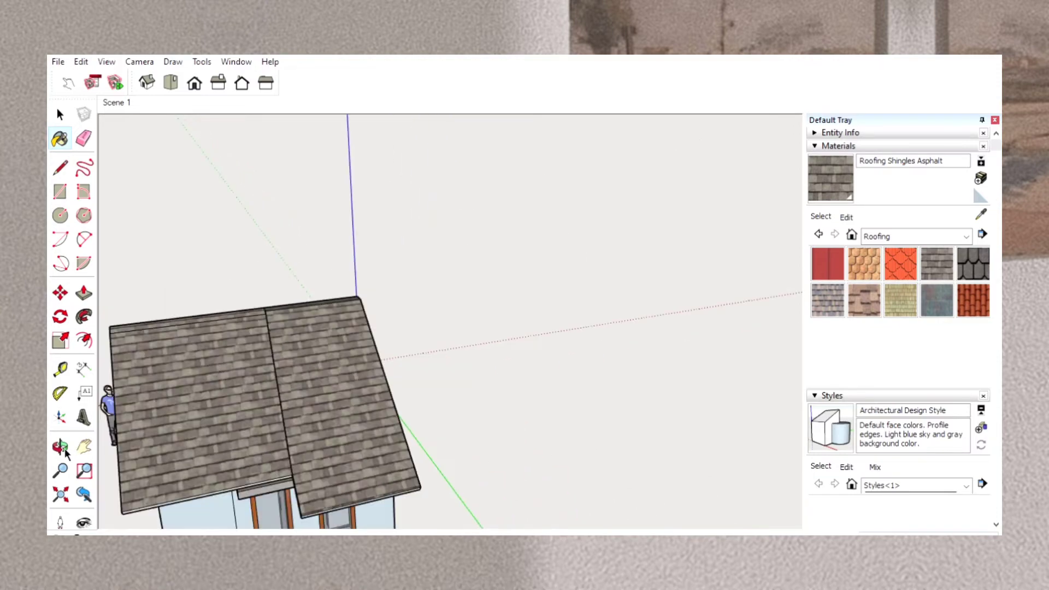
pyautogui.click(61, 445)
pyautogui.moveTo(192, 424); pyautogui.dragTo(397, 280)
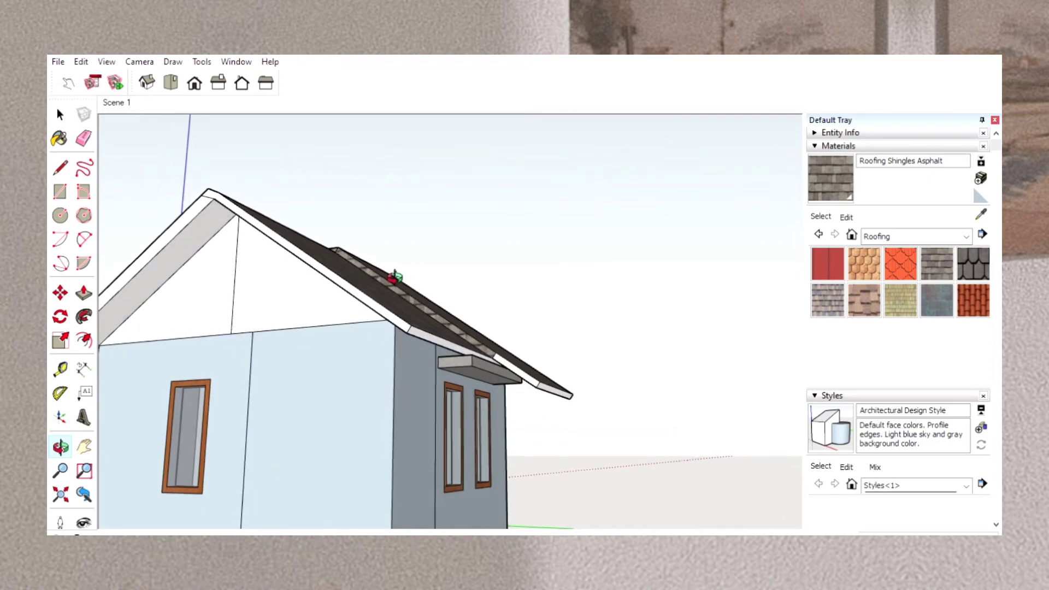
pyautogui.click(848, 175)
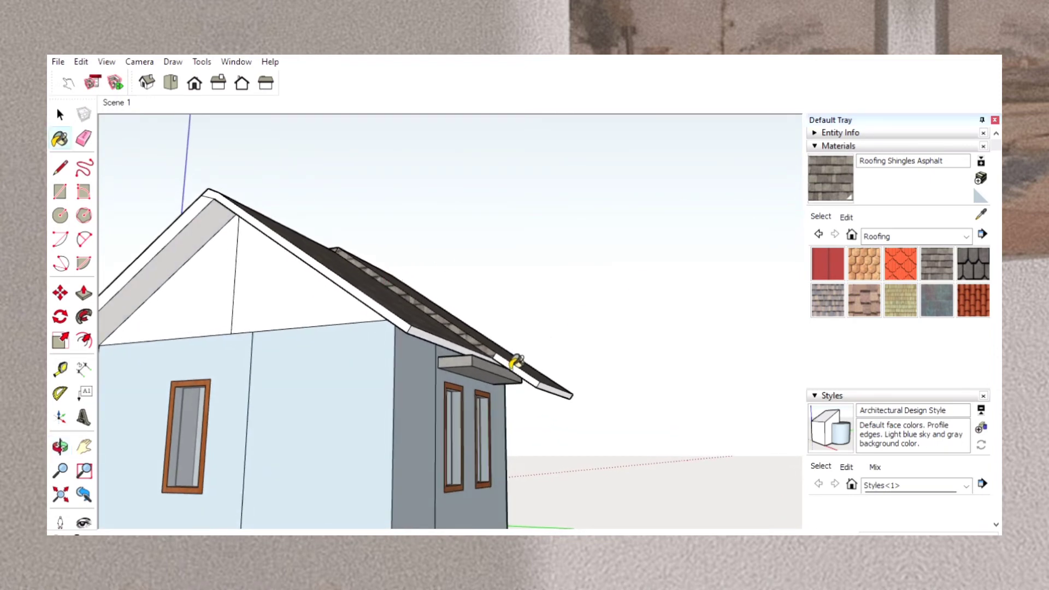
pyautogui.click(512, 369)
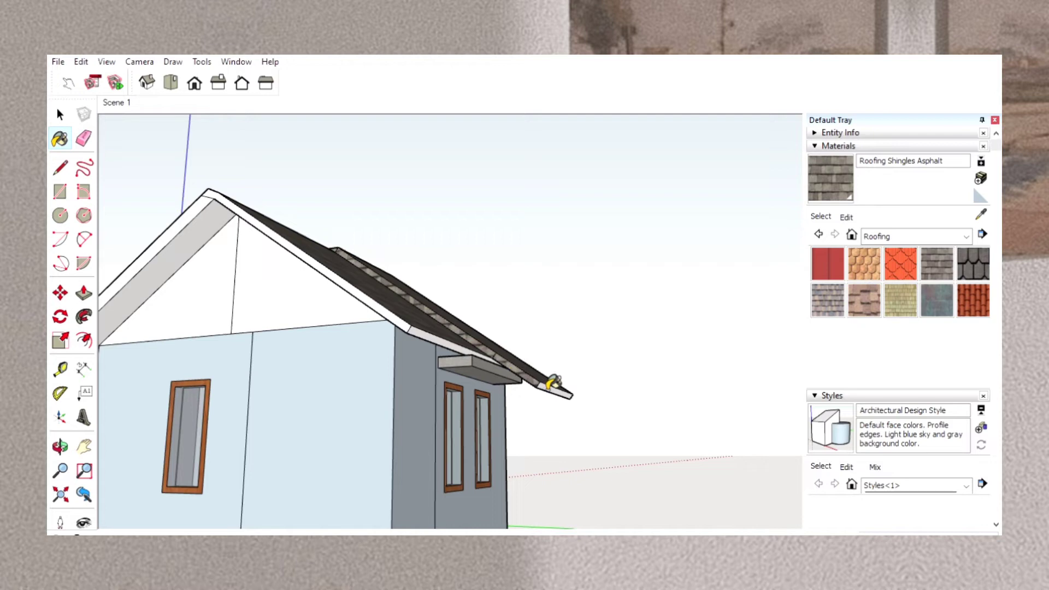
pyautogui.click(550, 385)
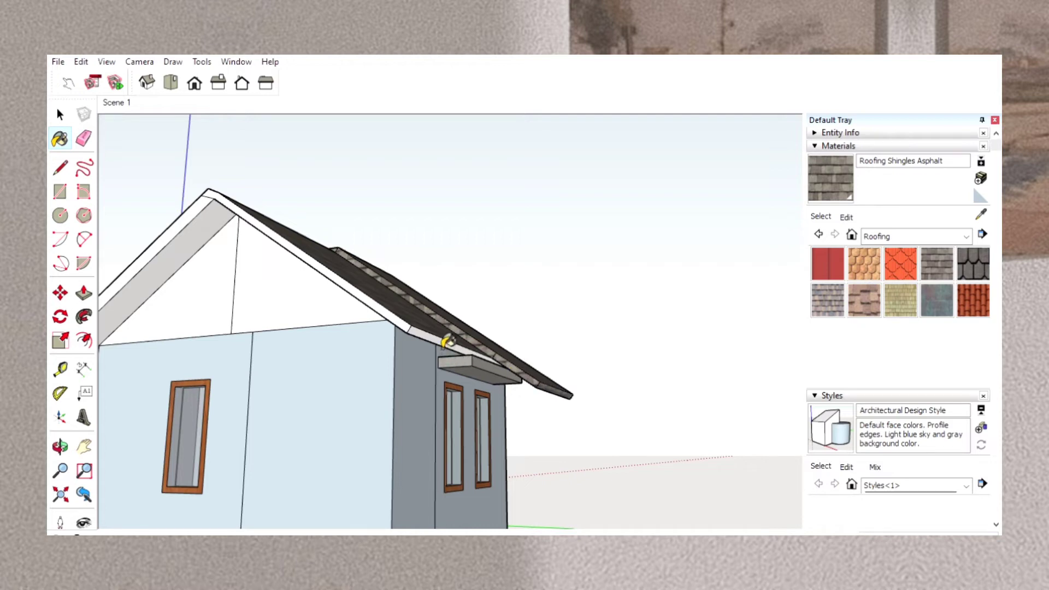
pyautogui.click(446, 342)
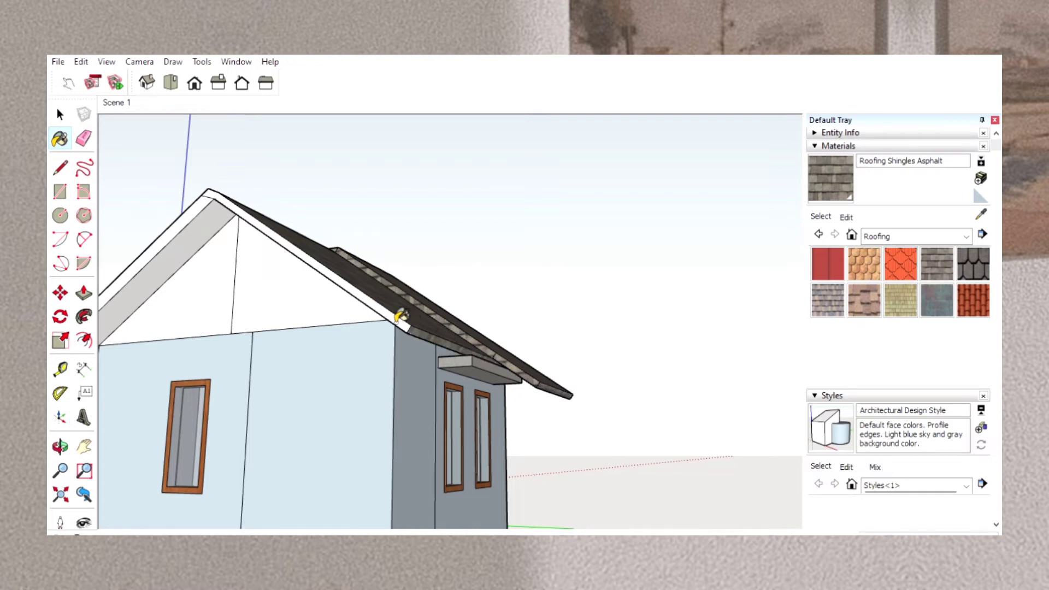
# Apply the asphalt shingles to the opposite gable's sloping end faces and the underside of its front-slope overhang.
pyautogui.click(401, 316)
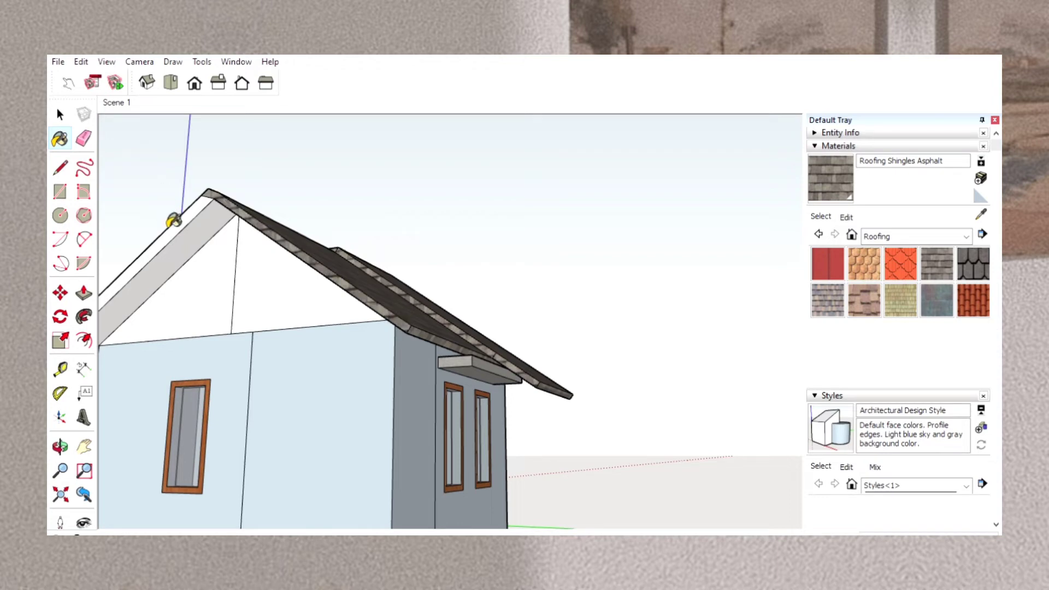
pyautogui.click(177, 236)
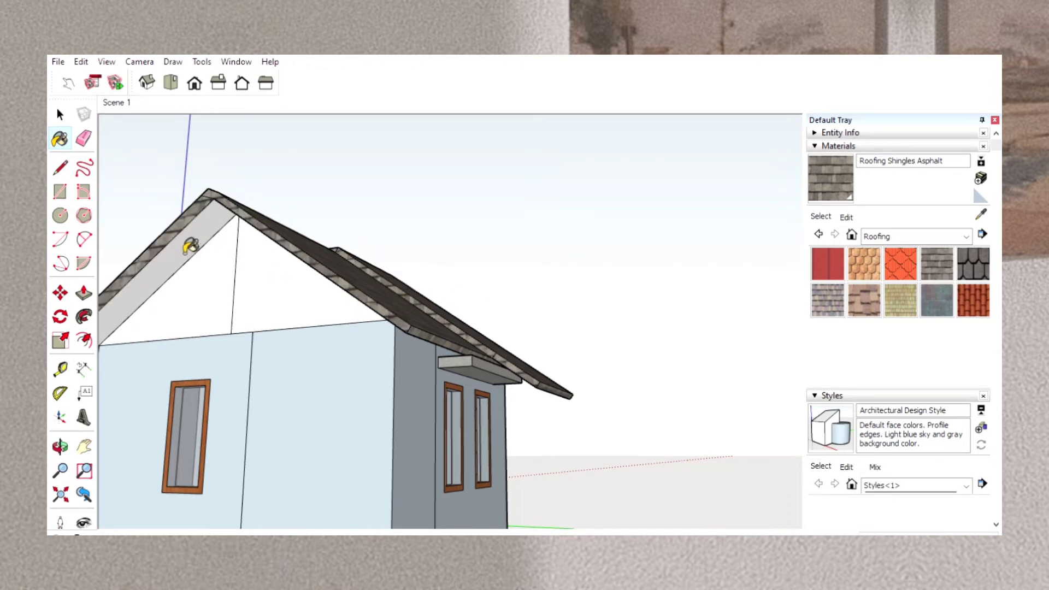
pyautogui.click(190, 247)
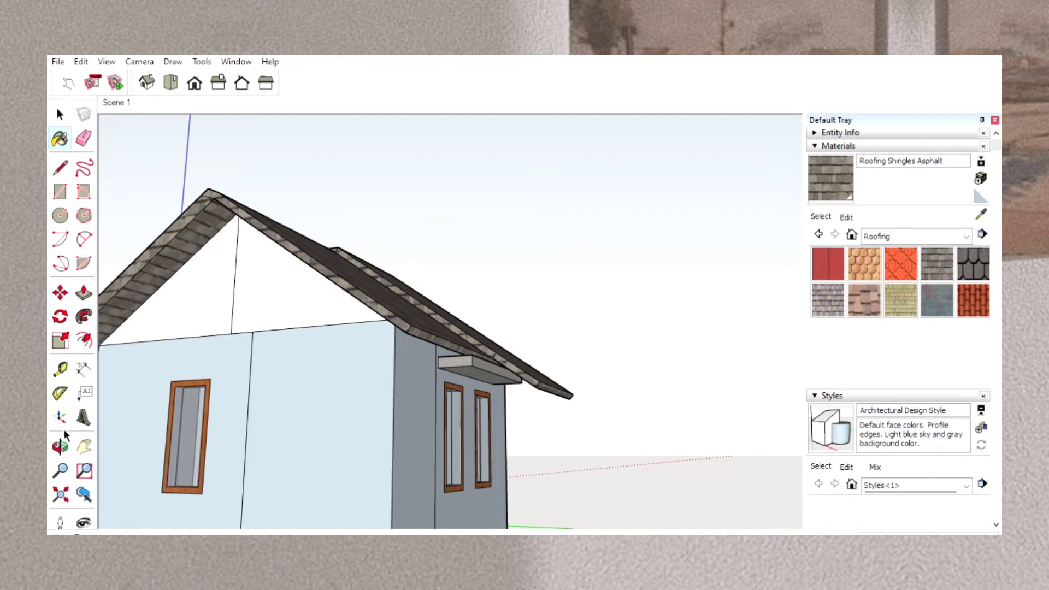
# Paint the undersides of the rear roof overhangs with Roofing Shingles Asphalt.
pyautogui.click(61, 445)
pyautogui.moveTo(150, 412); pyautogui.dragTo(228, 314)
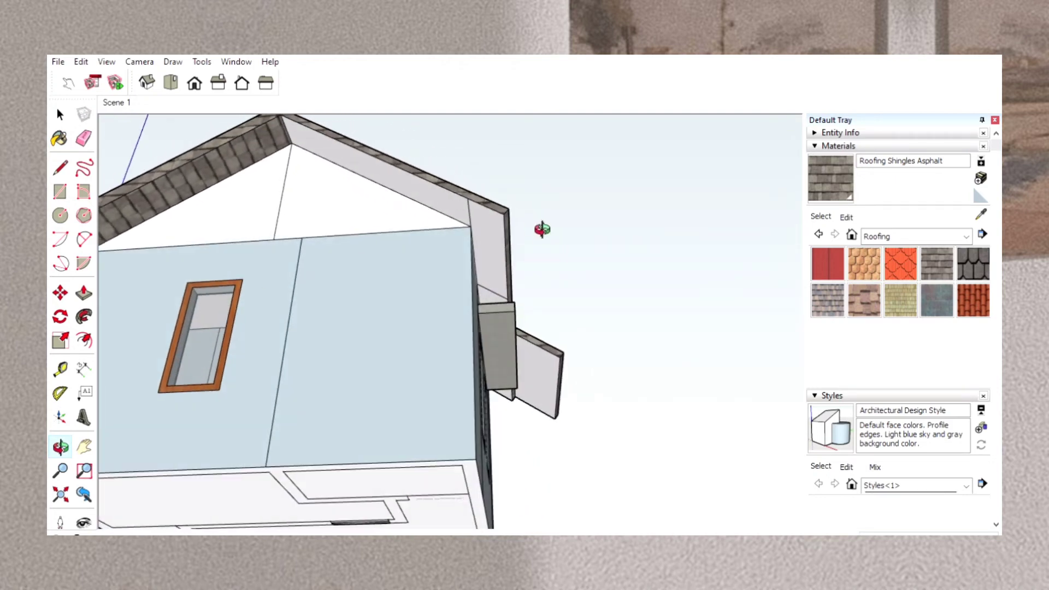
pyautogui.click(830, 167)
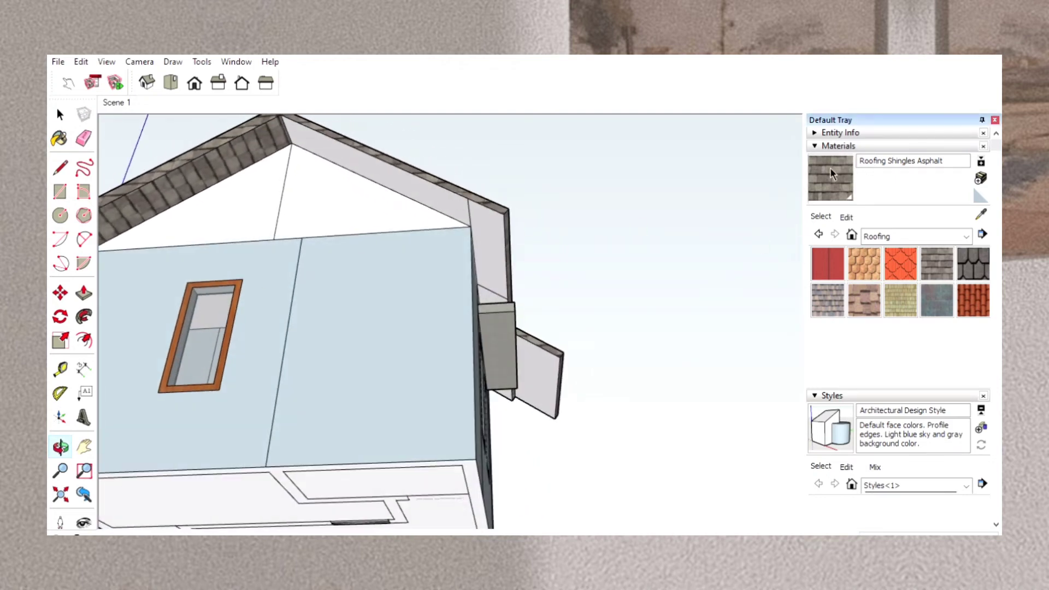
pyautogui.click(463, 207)
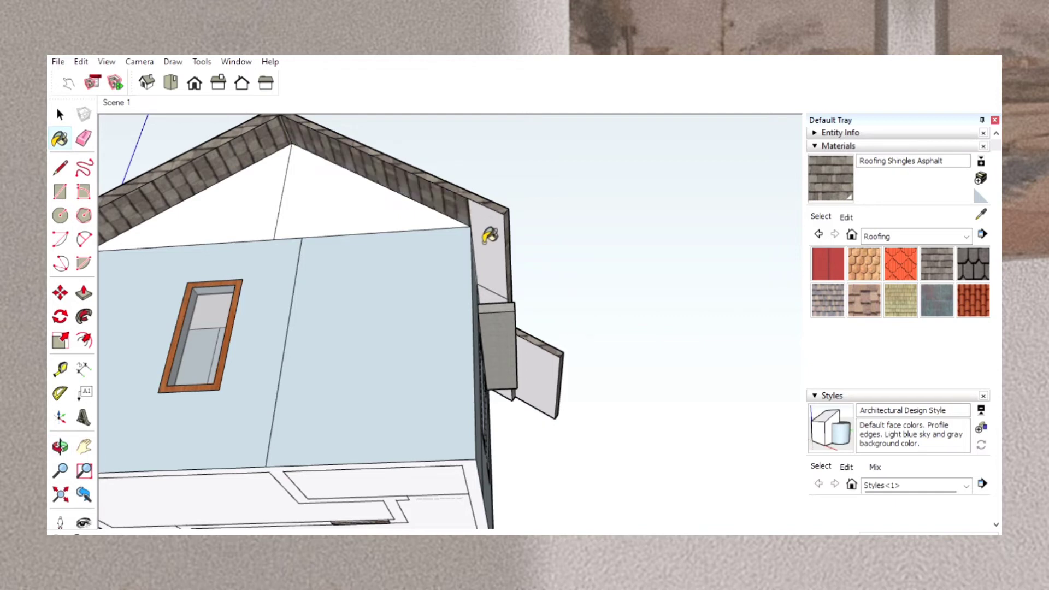
pyautogui.click(487, 235)
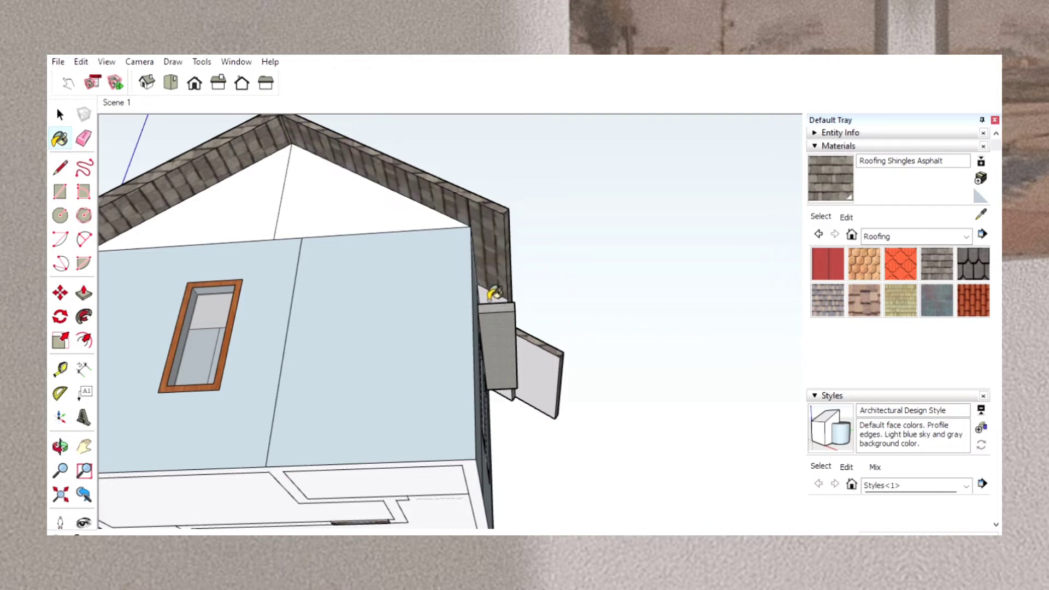
pyautogui.click(544, 387)
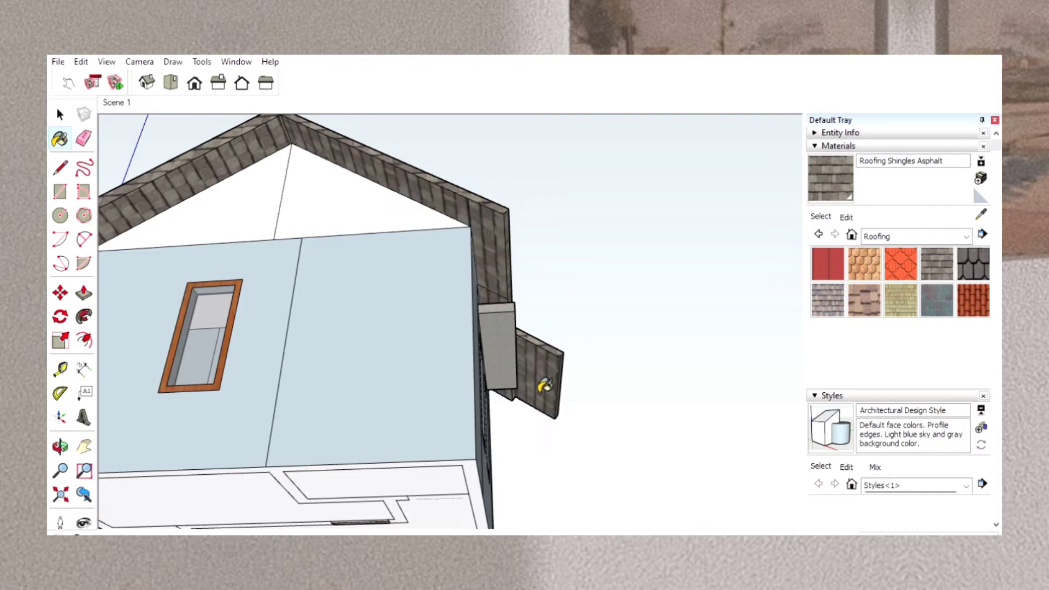
pyautogui.click(60, 446)
pyautogui.moveTo(151, 408)
pyautogui.mouseDown()
pyautogui.moveTo(304, 393)
pyautogui.moveTo(461, 445)
pyautogui.moveTo(499, 484)
pyautogui.moveTo(566, 437)
pyautogui.moveTo(620, 445)
pyautogui.moveTo(658, 494)
pyautogui.moveTo(752, 458)
pyautogui.moveTo(755, 473)
pyautogui.mouseUp()
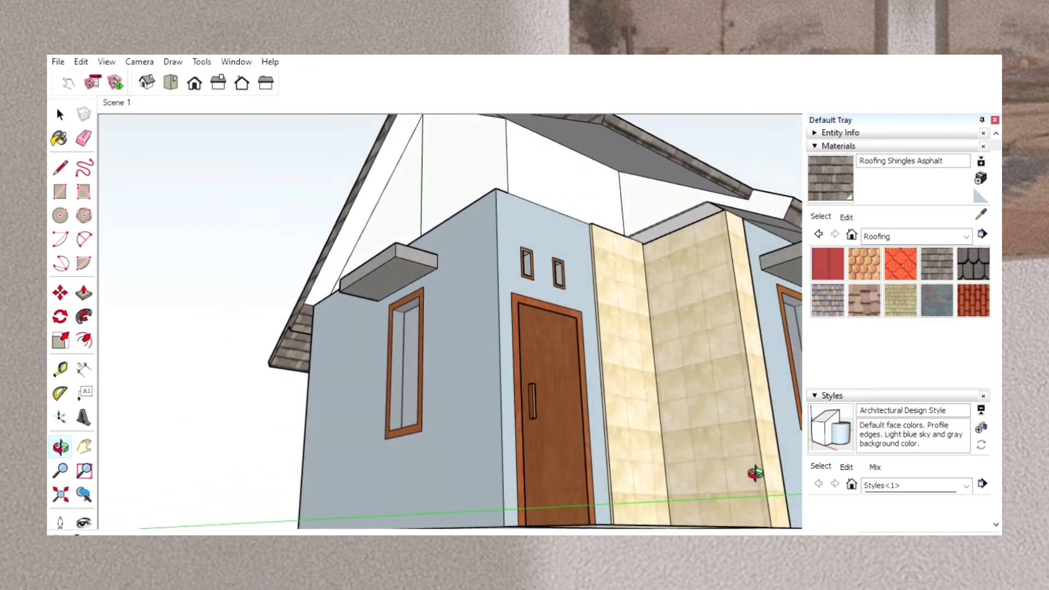
pyautogui.click(66, 162)
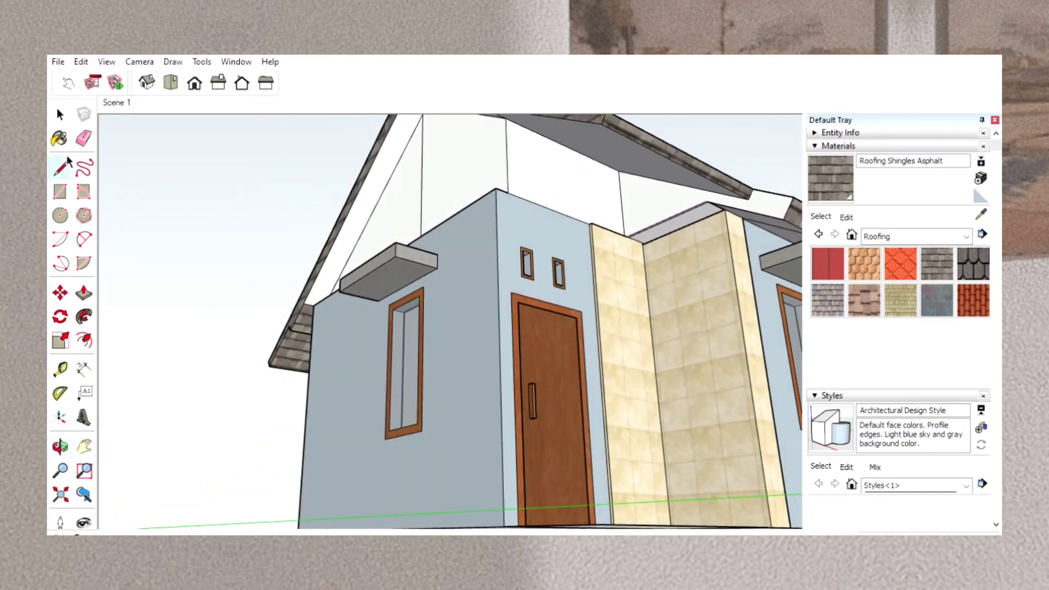
pyautogui.click(707, 202)
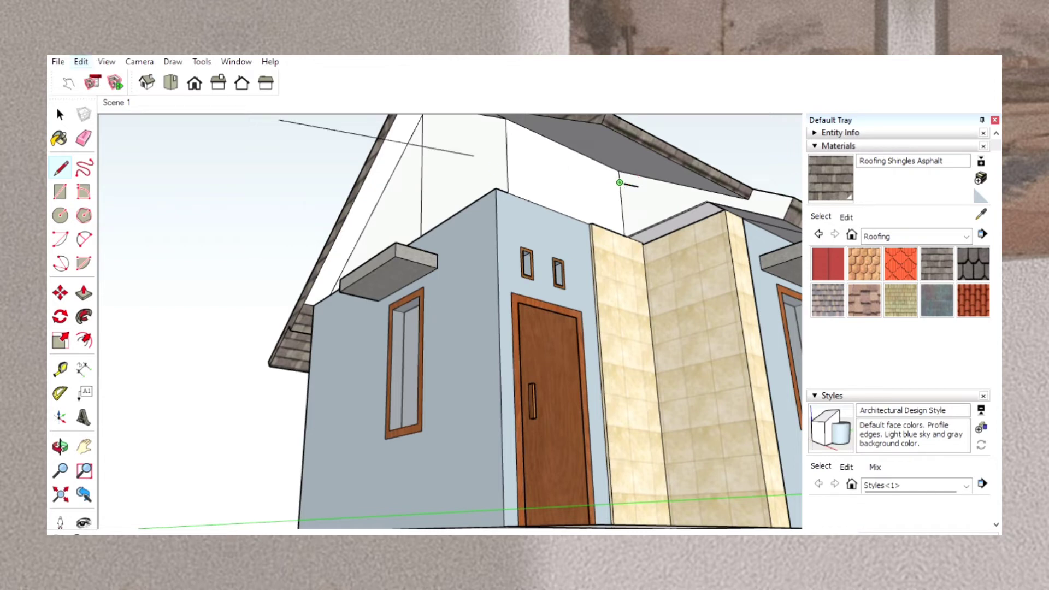
pyautogui.press('Escape')
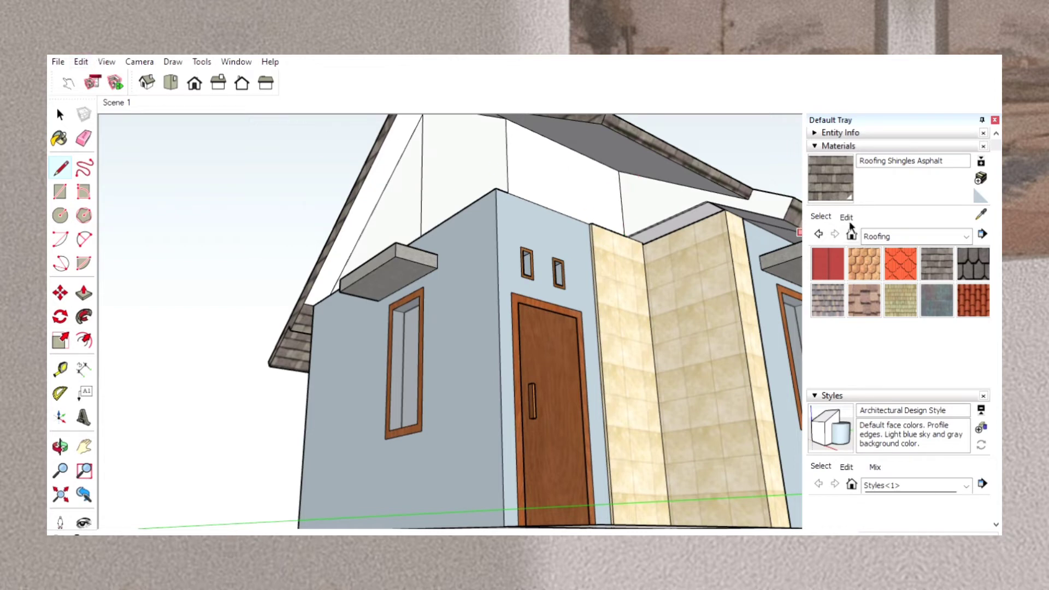
# Paint the roof faces above the tiled entrance recess, the adjoining front eave edge and the overhang undersides with Roofing Shingles Asphalt.
pyautogui.click(834, 172)
pyautogui.click(771, 201)
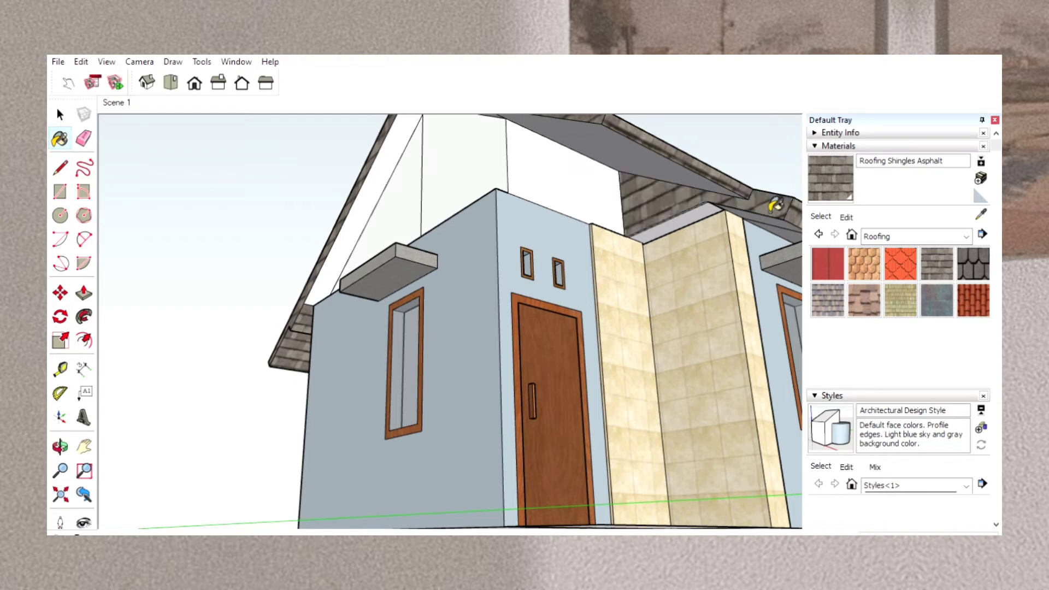
pyautogui.click(693, 219)
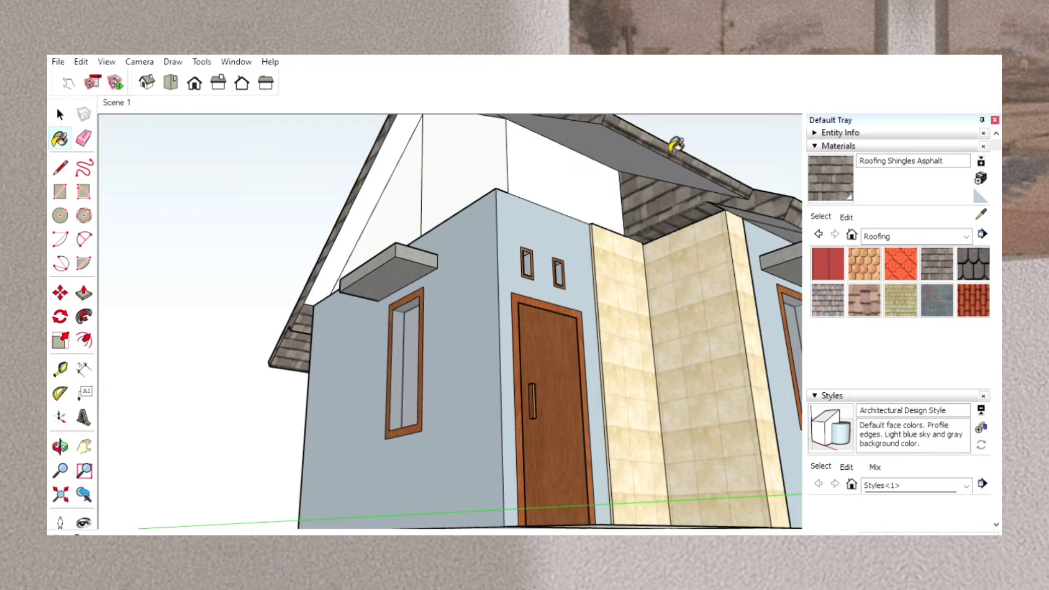
pyautogui.click(649, 158)
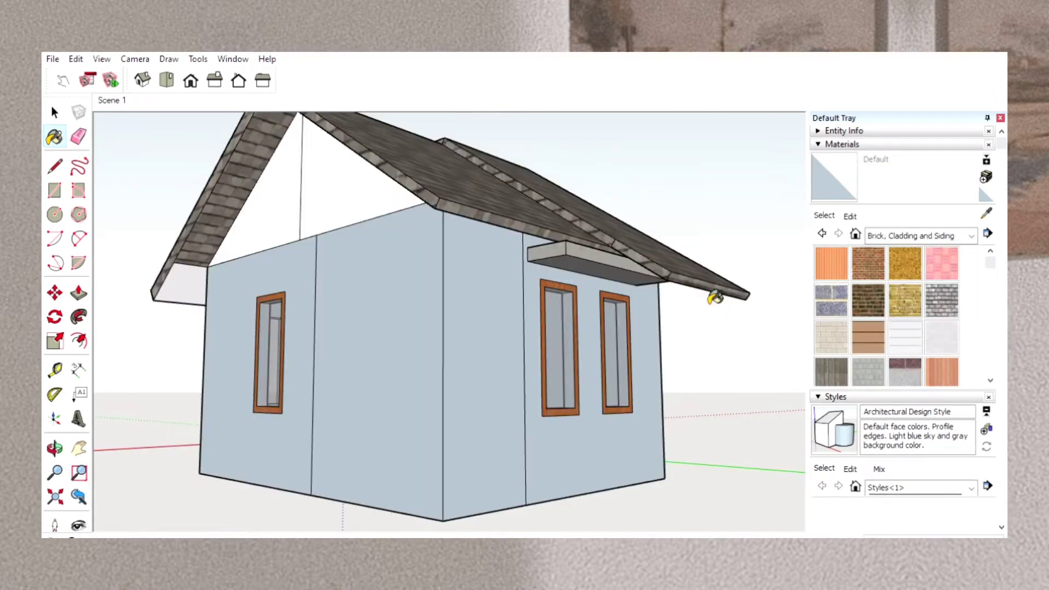
# Apply the Brick Tumbled material to both plain wall panels that meet at the house's rear corner.
pyautogui.click(932, 286)
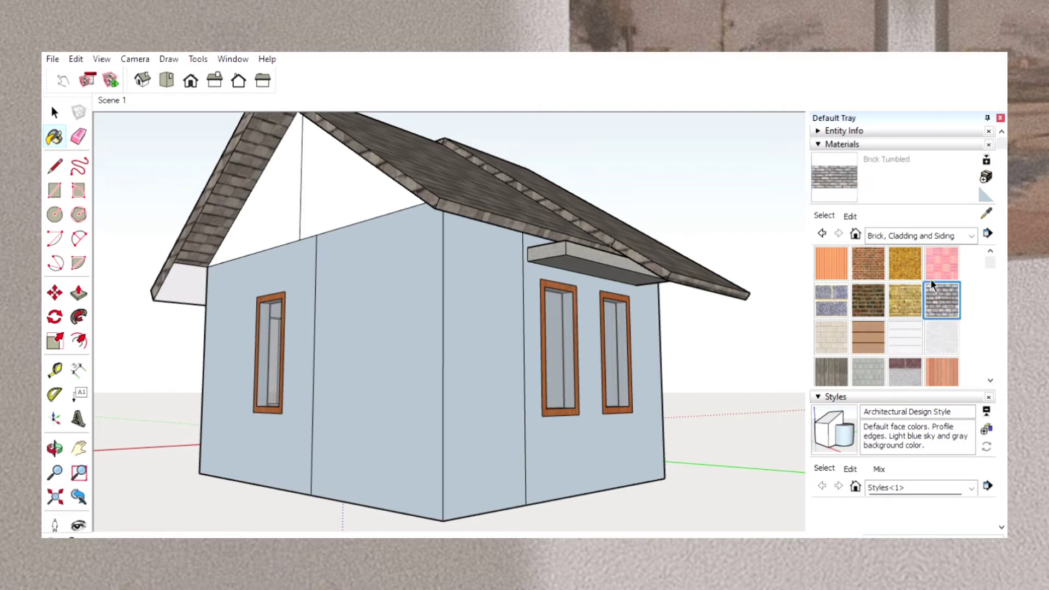
pyautogui.click(496, 354)
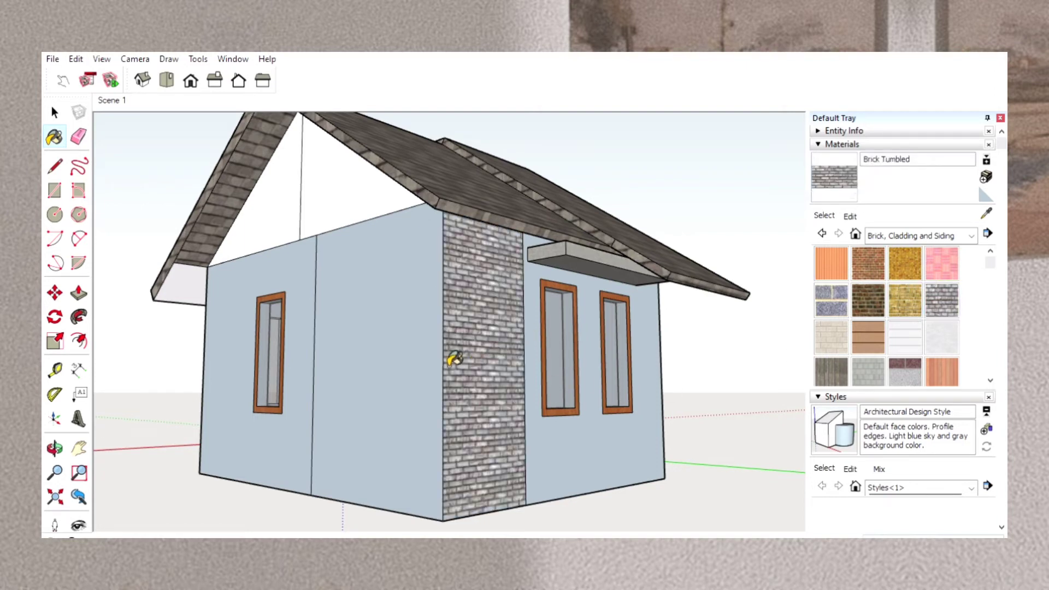
pyautogui.click(419, 357)
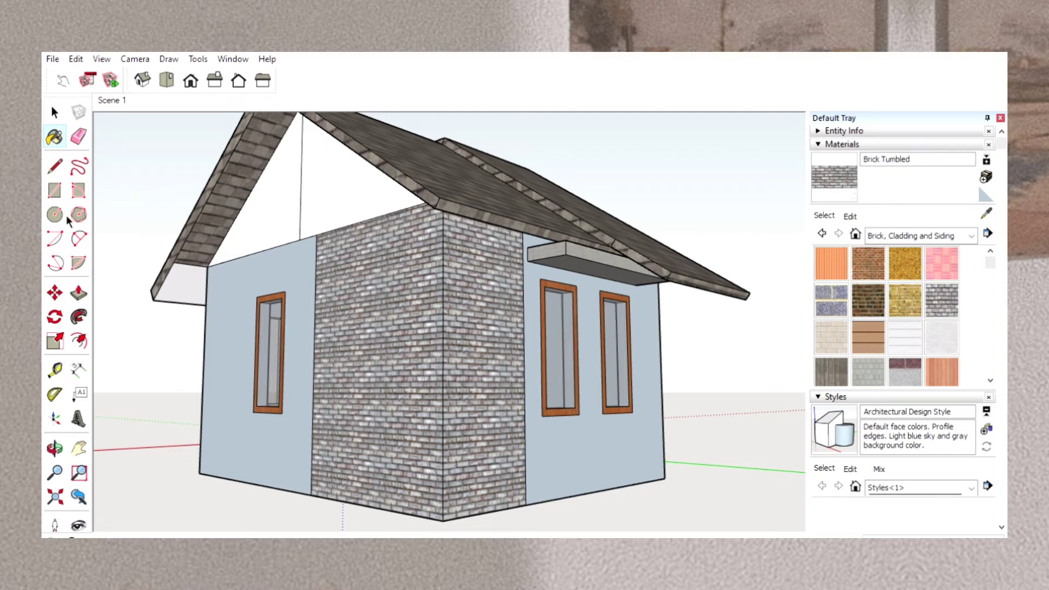
# Push/Pull the two brick wall panels at the rear corner slightly outward from the neighbouring walls.
pyautogui.click(79, 294)
pyautogui.moveTo(391, 391); pyautogui.dragTo(383, 391)
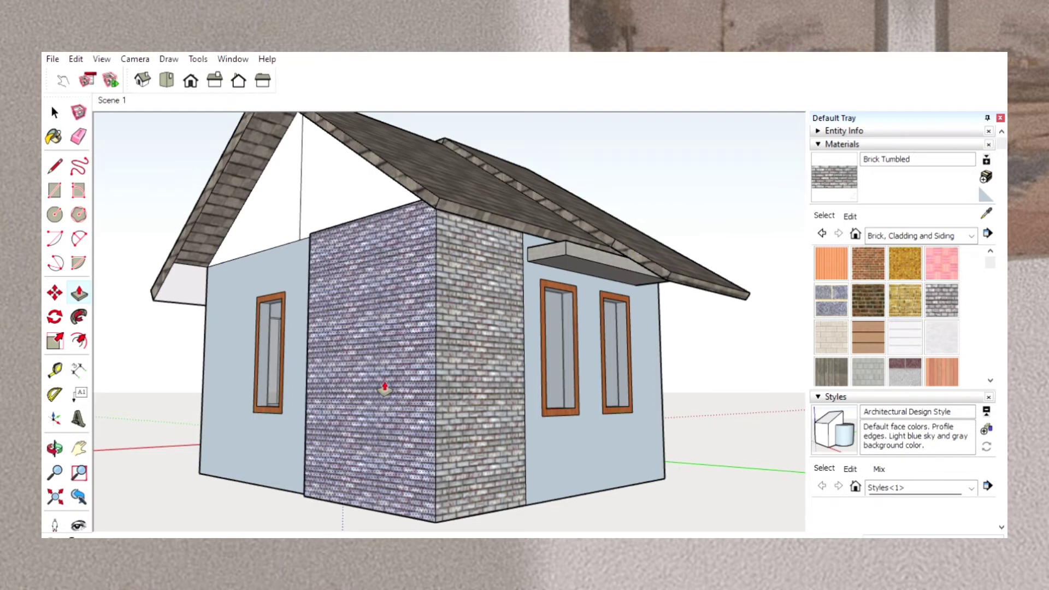
pyautogui.press('Escape')
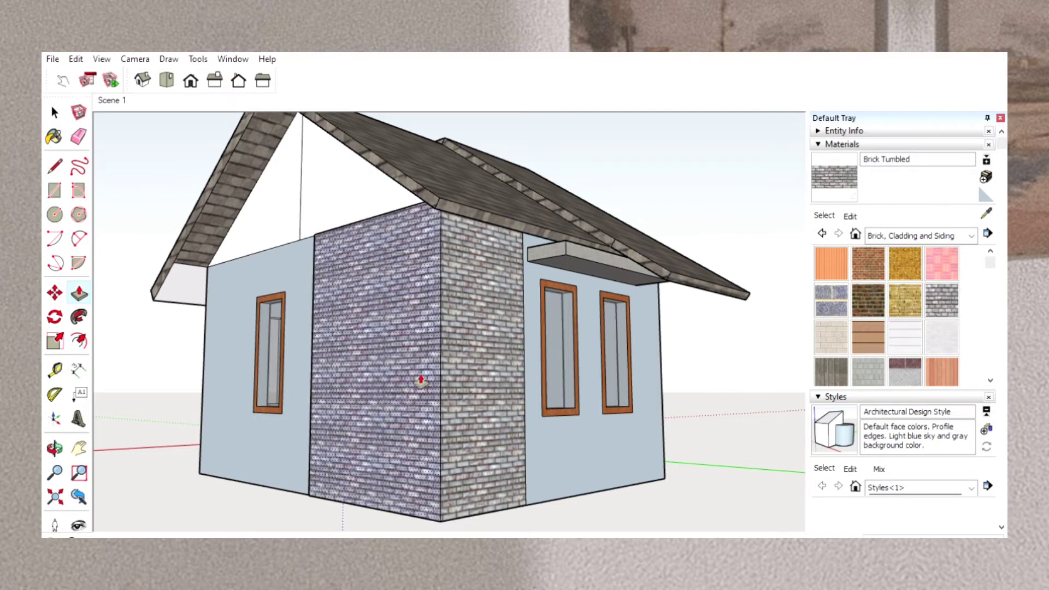
pyautogui.moveTo(477, 376); pyautogui.dragTo(483, 377)
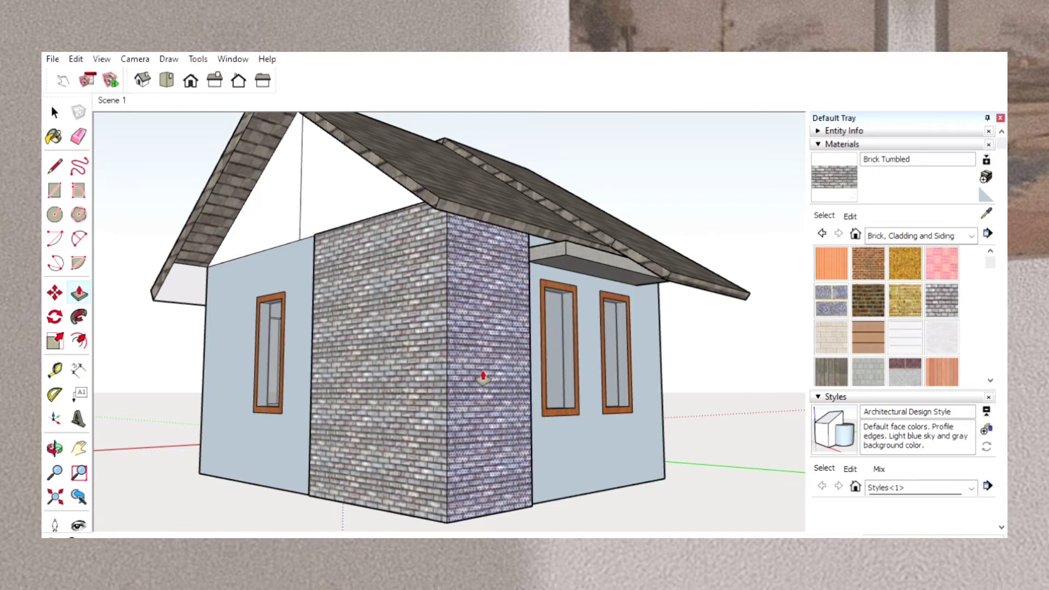
pyautogui.press('Escape')
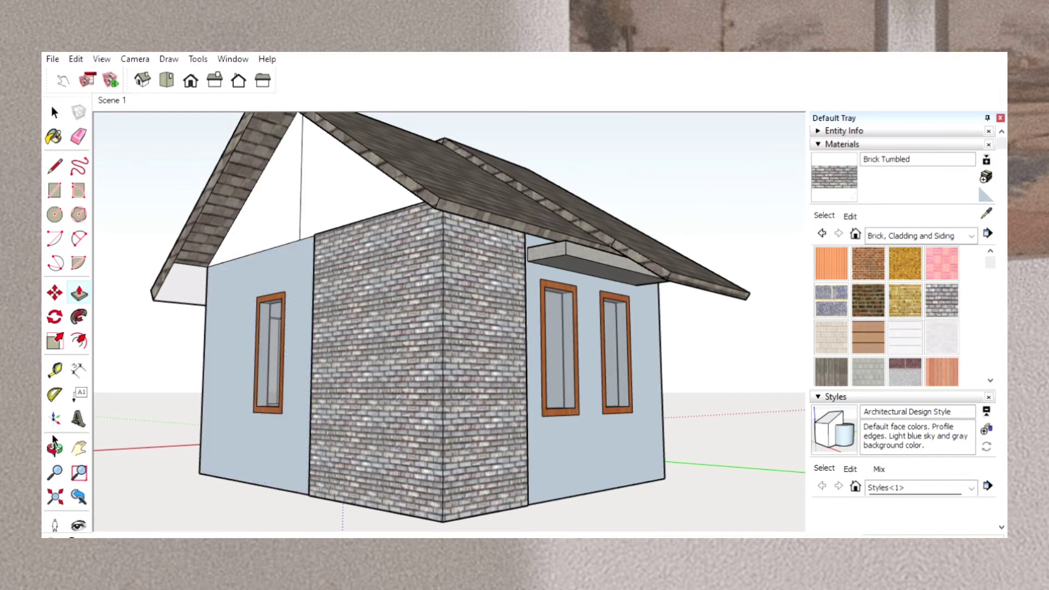
# Paint the side wall beside the front door, its gable faces and the strip above the door with 0034_Wheat.
pyautogui.click(54, 447)
pyautogui.moveTo(129, 447); pyautogui.dragTo(672, 463)
pyautogui.moveTo(498, 487); pyautogui.dragTo(641, 488)
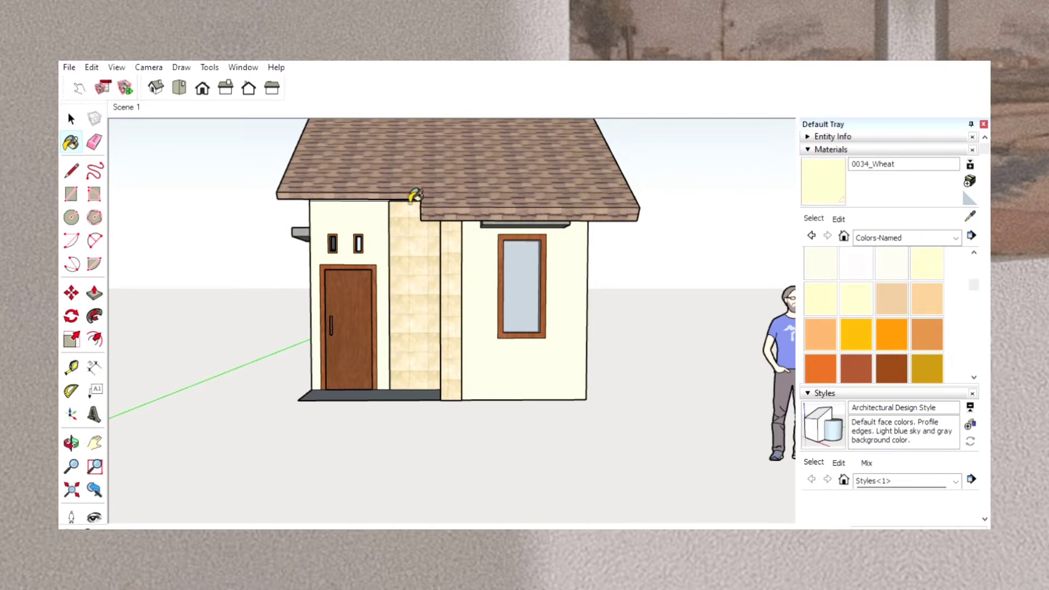
pyautogui.click(72, 440)
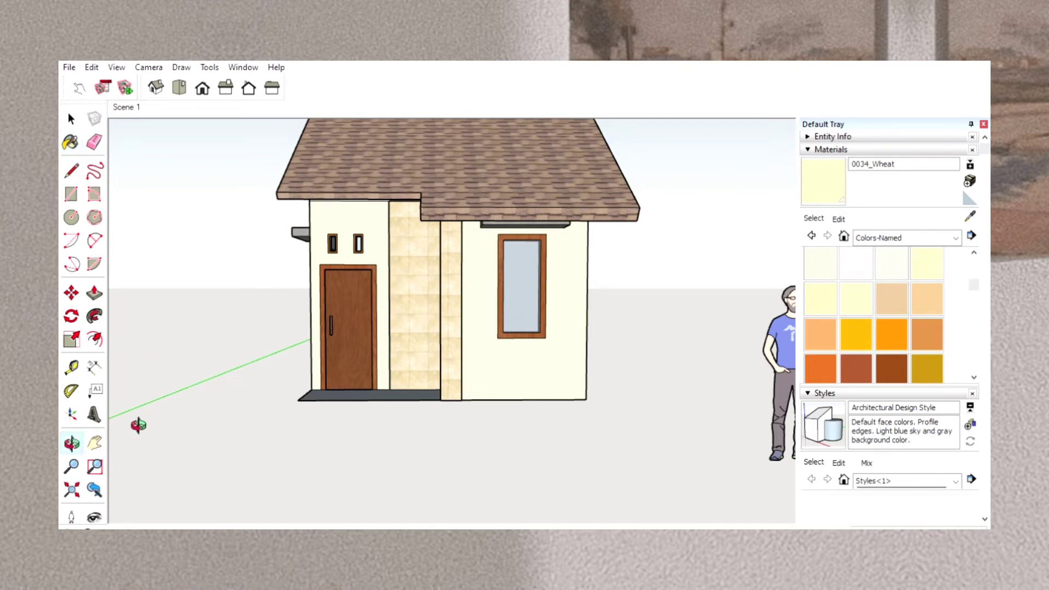
pyautogui.moveTo(197, 415); pyautogui.dragTo(486, 457)
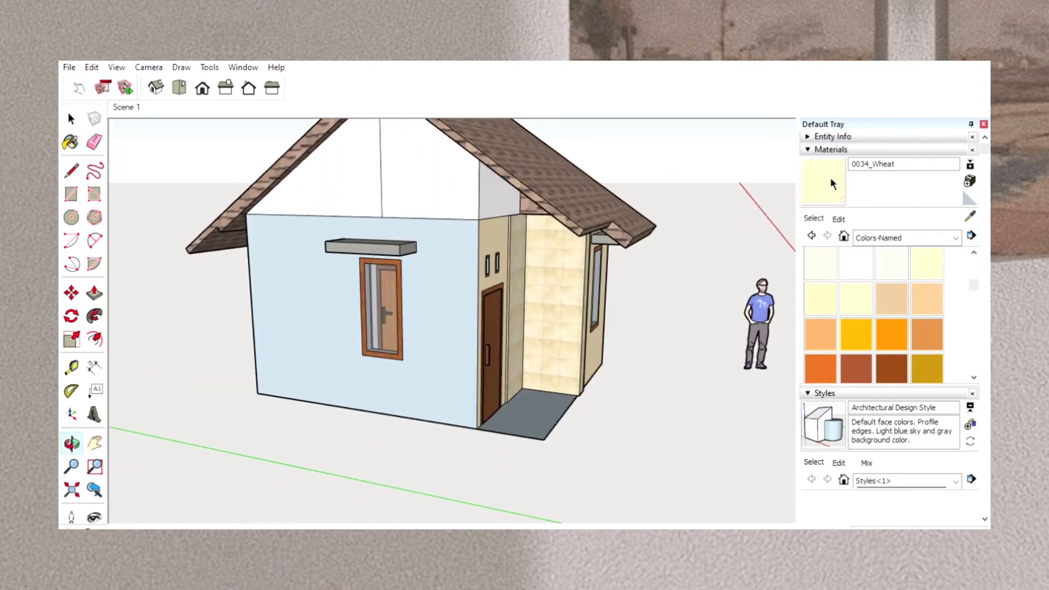
pyautogui.click(829, 200)
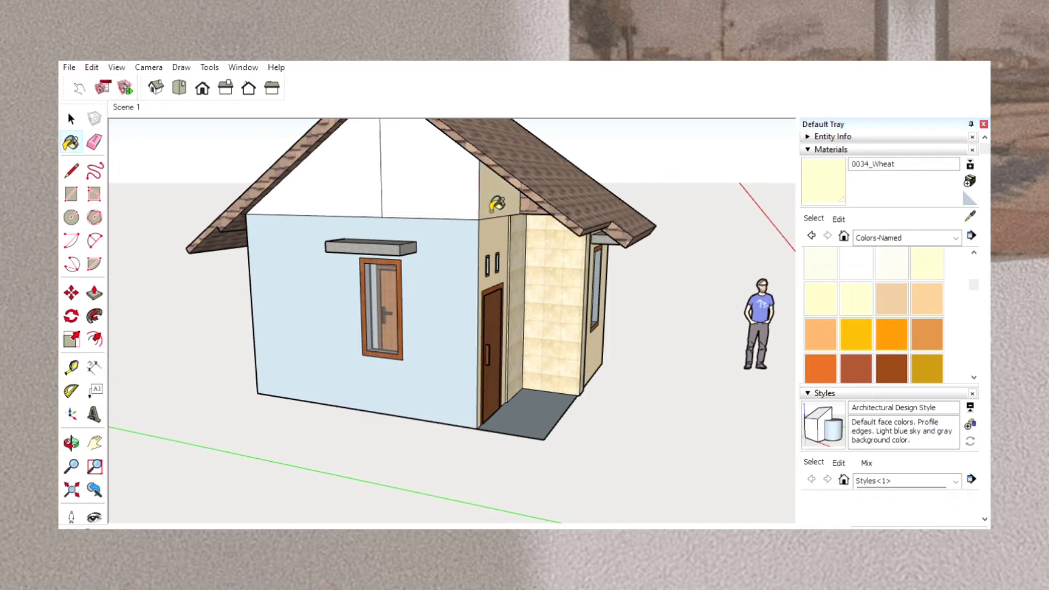
pyautogui.click(465, 206)
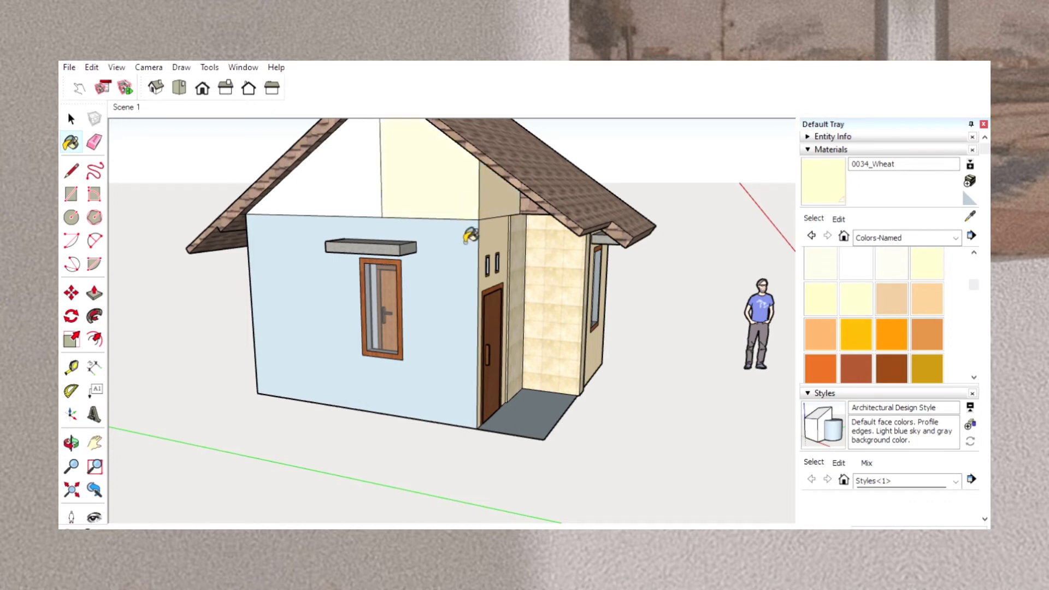
pyautogui.click(465, 227)
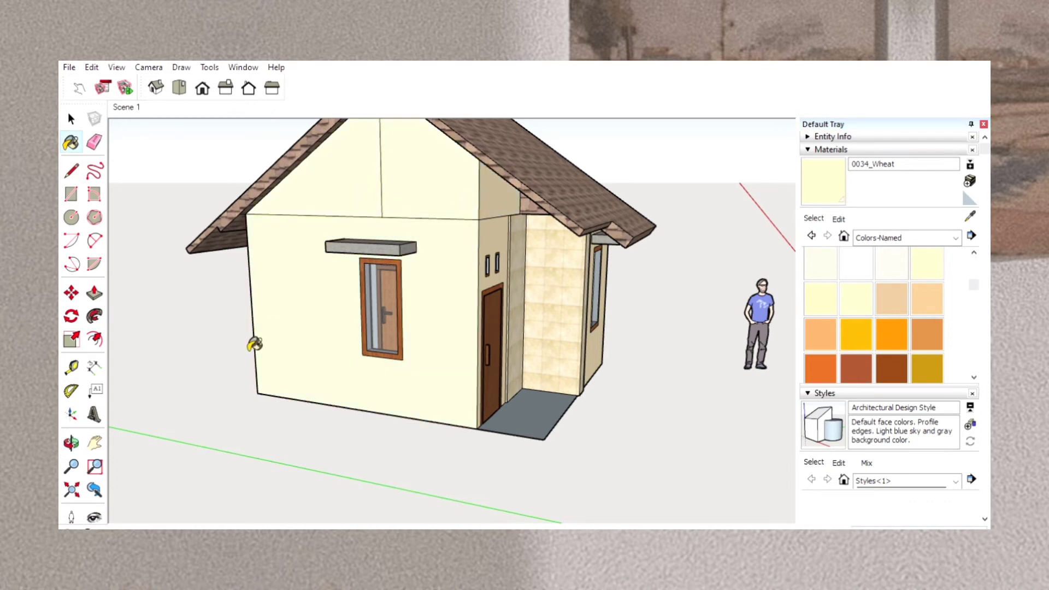
# Paint the rear wall around the two windows with 0034_Wheat.
pyautogui.click(71, 442)
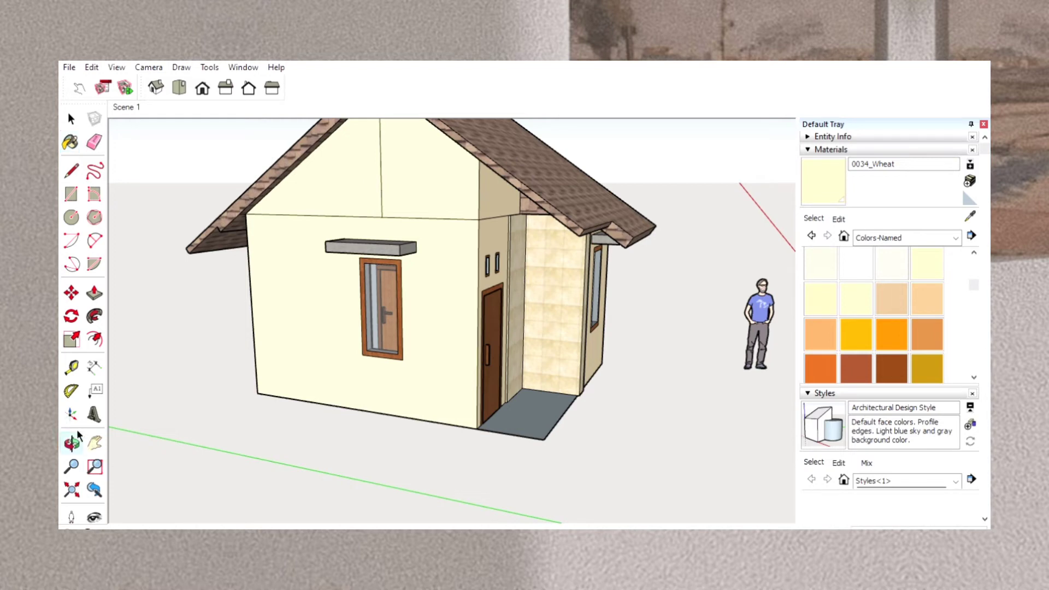
pyautogui.moveTo(134, 405)
pyautogui.mouseDown()
pyautogui.moveTo(615, 379)
pyautogui.moveTo(632, 356)
pyautogui.moveTo(607, 311)
pyautogui.mouseUp()
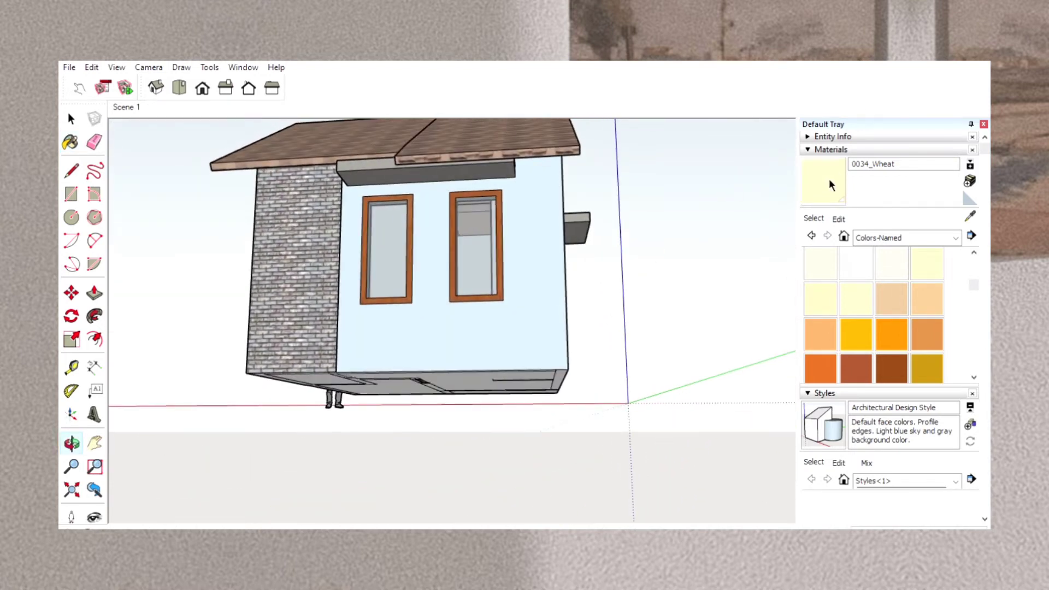
pyautogui.press('b')
pyautogui.click(539, 338)
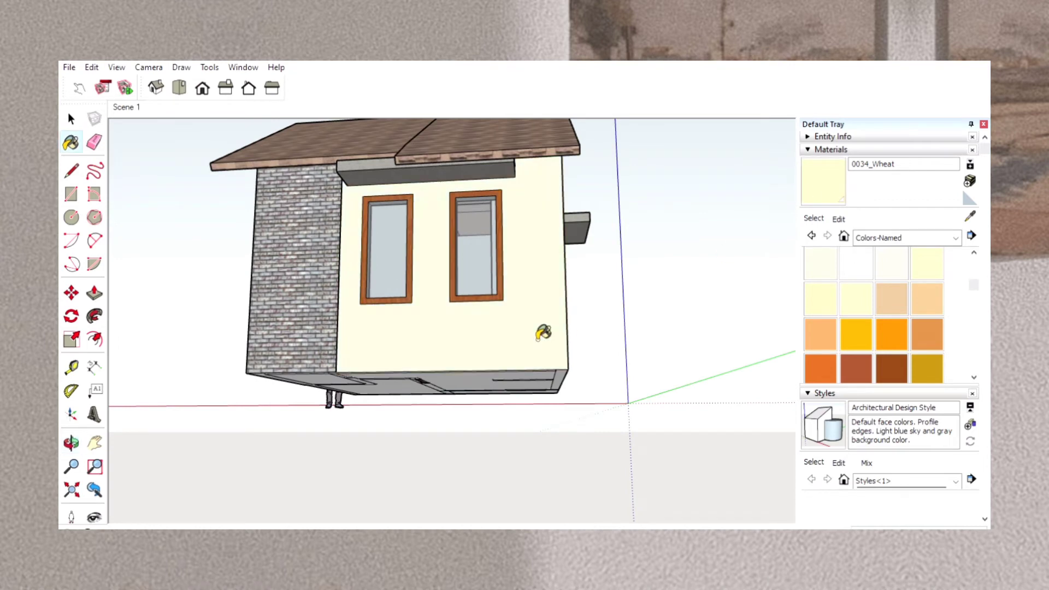
# Apply 0034_Wheat to the opposite gable's upper faces and to the single-window wall beside the brick panel.
pyautogui.click(94, 443)
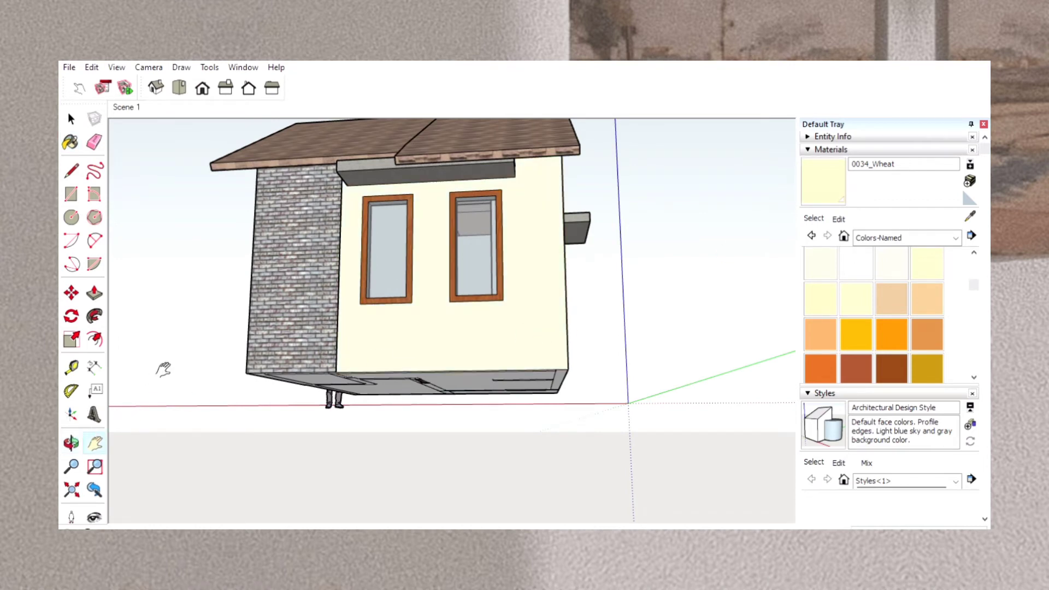
pyautogui.moveTo(164, 368)
pyautogui.mouseDown()
pyautogui.moveTo(426, 360)
pyautogui.moveTo(366, 389)
pyautogui.mouseUp()
pyautogui.click(71, 442)
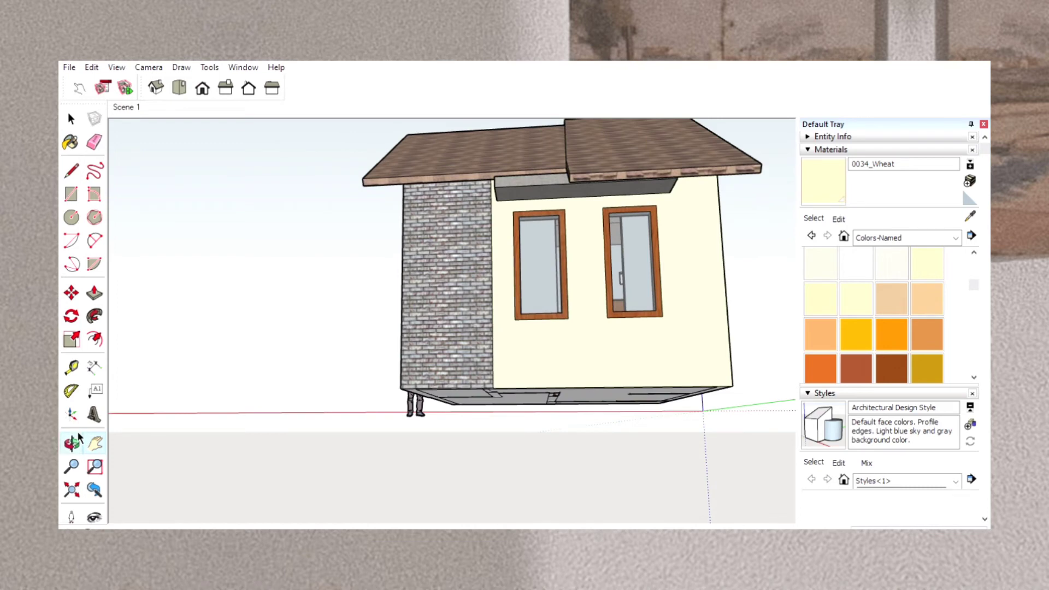
pyautogui.moveTo(234, 365); pyautogui.dragTo(662, 401)
pyautogui.press('b')
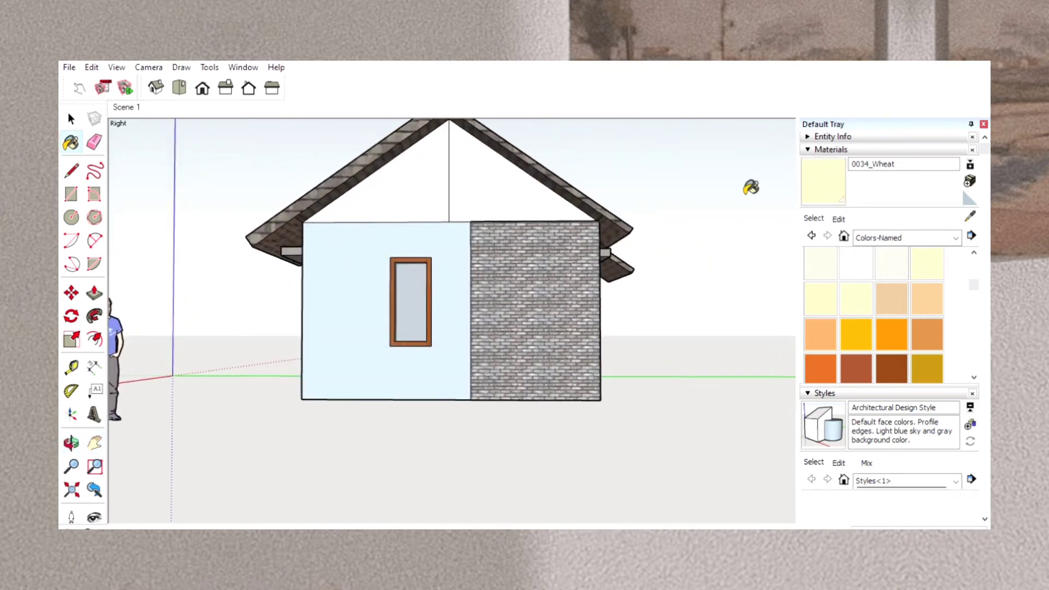
pyautogui.click(496, 182)
pyautogui.click(462, 238)
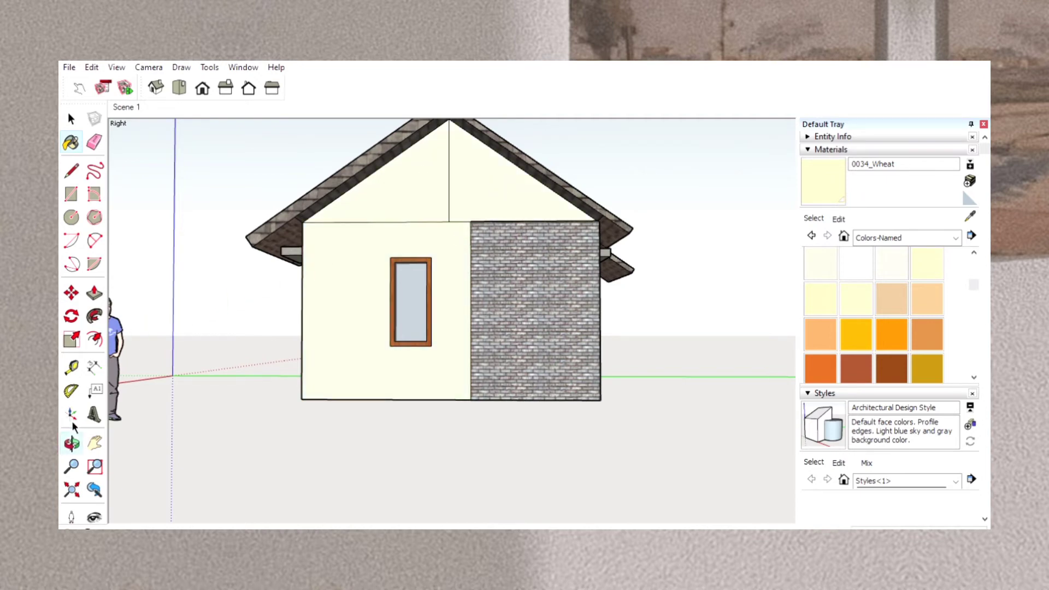
# Paint the roof's step face between the two front overhangs, above the tiled recess, with Roofing Shingles Variable.
pyautogui.click(71, 443)
pyautogui.moveTo(192, 367)
pyautogui.mouseDown()
pyautogui.moveTo(320, 367)
pyautogui.moveTo(661, 279)
pyautogui.moveTo(665, 225)
pyautogui.moveTo(648, 197)
pyautogui.moveTo(615, 180)
pyautogui.mouseUp()
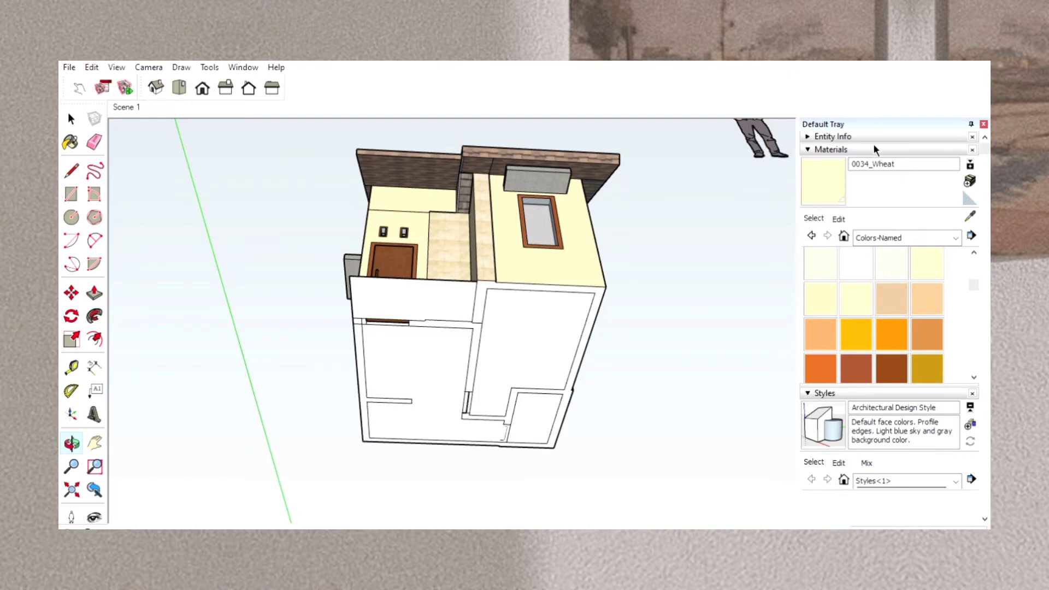
pyautogui.click(945, 232)
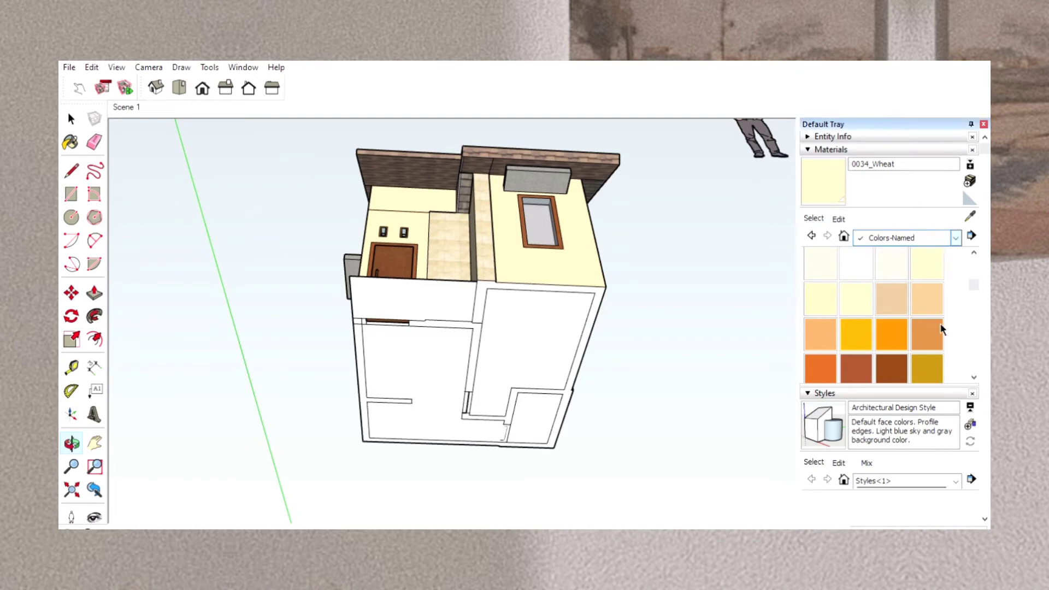
pyautogui.click(941, 338)
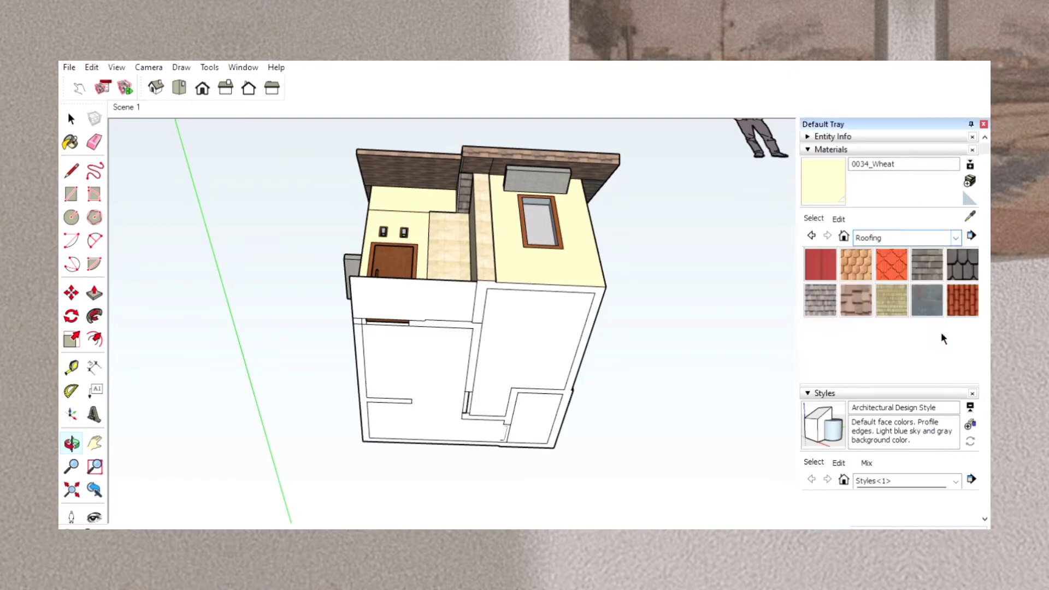
pyautogui.click(857, 302)
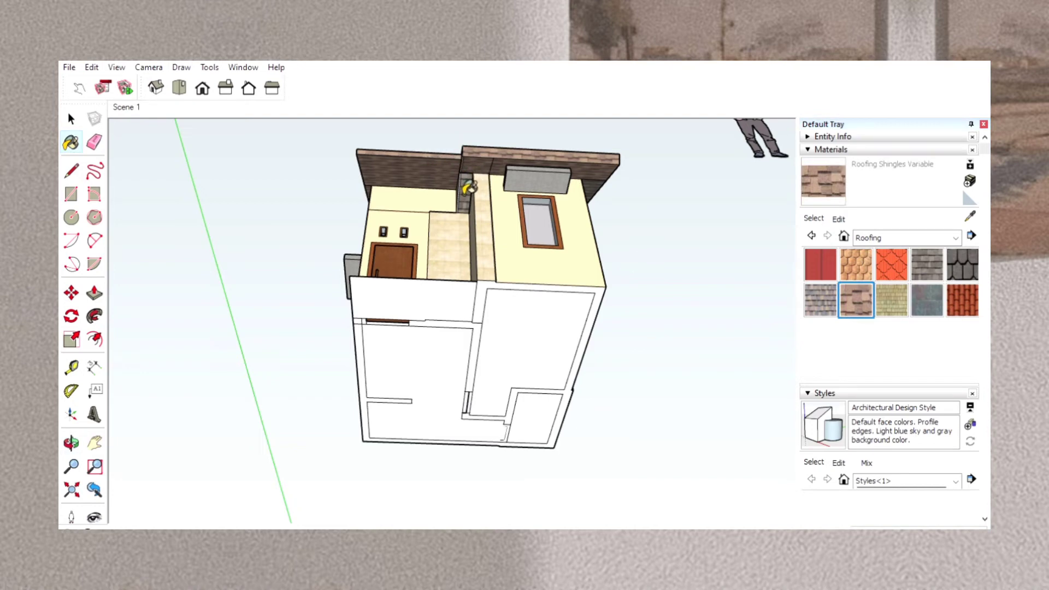
pyautogui.click(462, 188)
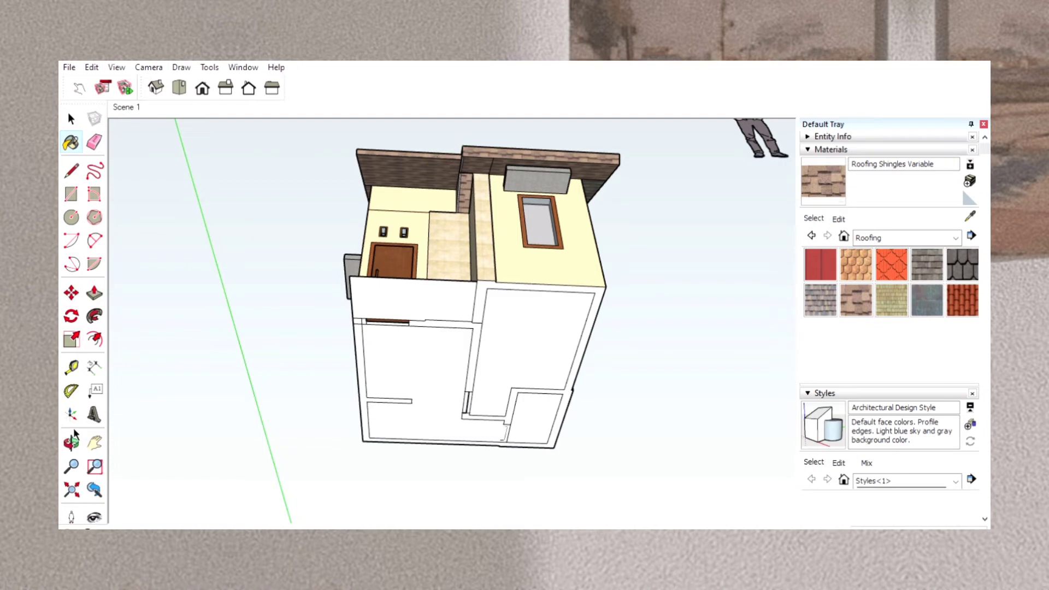
# Move the whole house together with its lot rectangle closer to the green axis.
pyautogui.click(71, 441)
pyautogui.moveTo(363, 249); pyautogui.dragTo(700, 450)
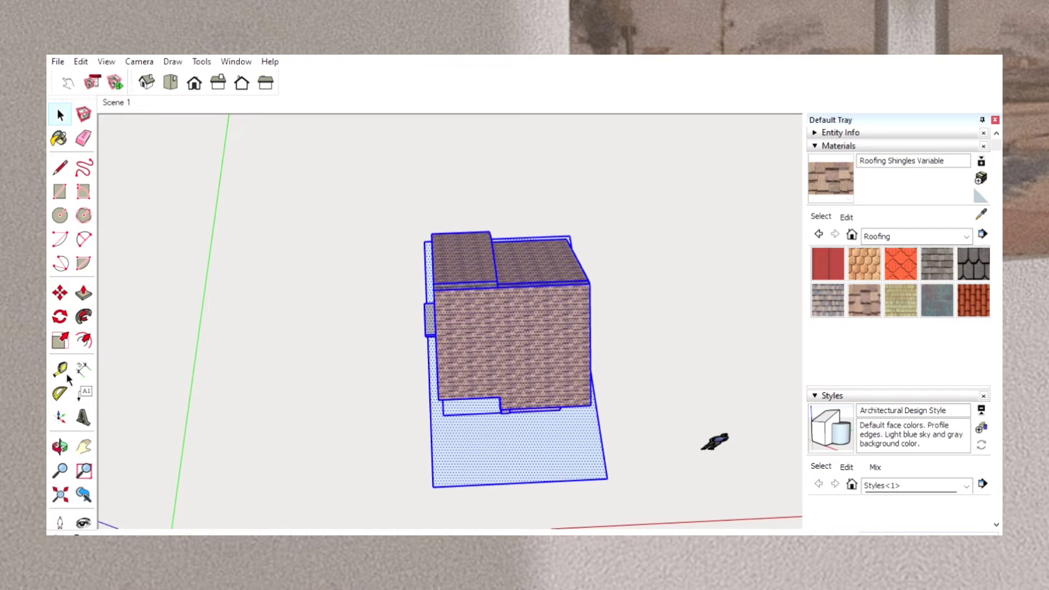
pyautogui.click(60, 447)
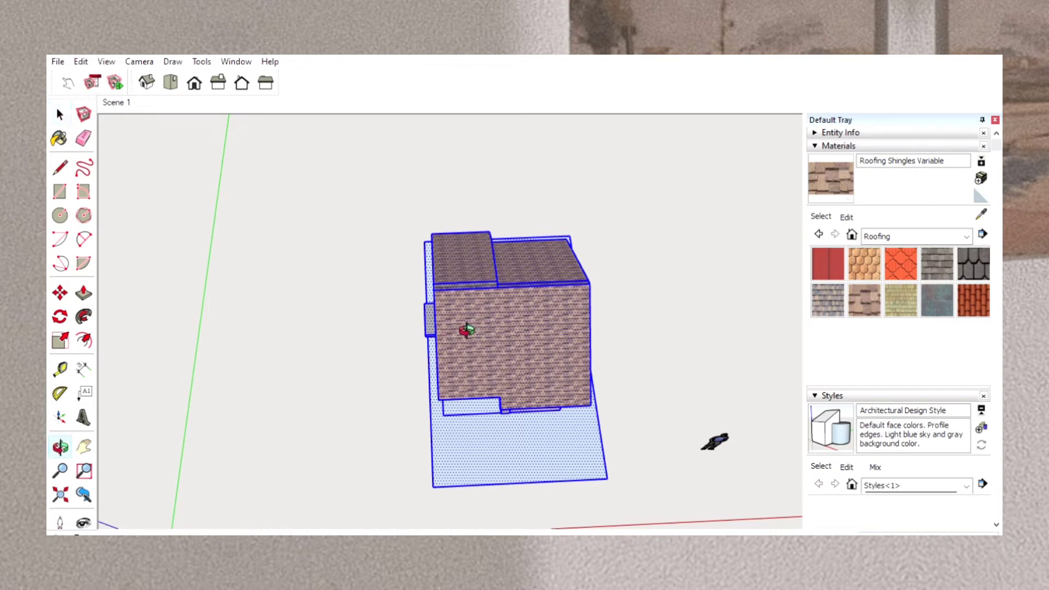
pyautogui.moveTo(523, 334)
pyautogui.mouseDown()
pyautogui.moveTo(440, 305)
pyautogui.moveTo(555, 328)
pyautogui.moveTo(498, 339)
pyautogui.moveTo(520, 336)
pyautogui.mouseUp()
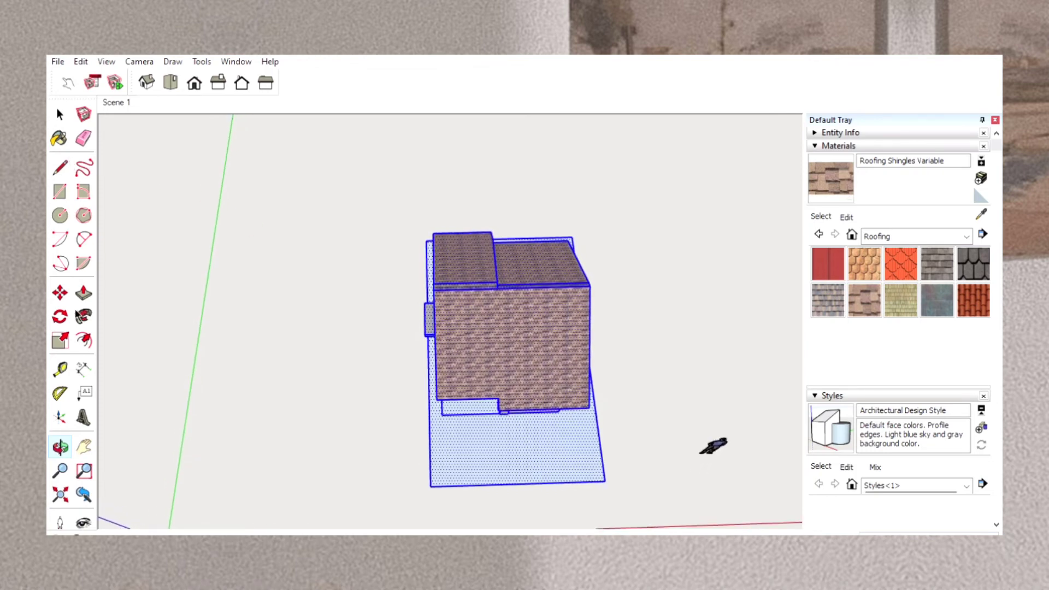
pyautogui.click(60, 293)
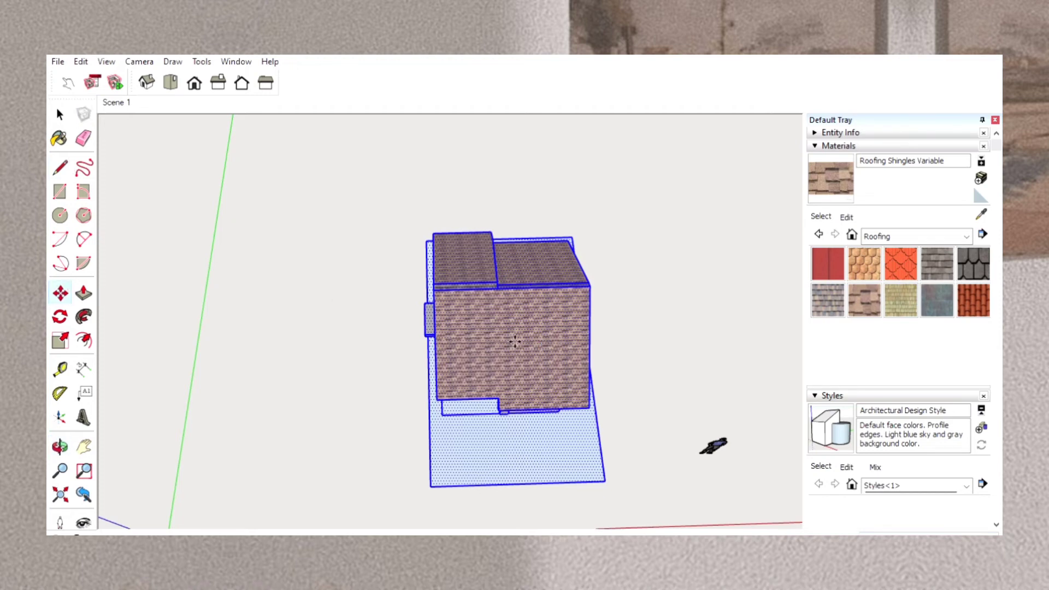
pyautogui.moveTo(545, 345); pyautogui.dragTo(344, 371)
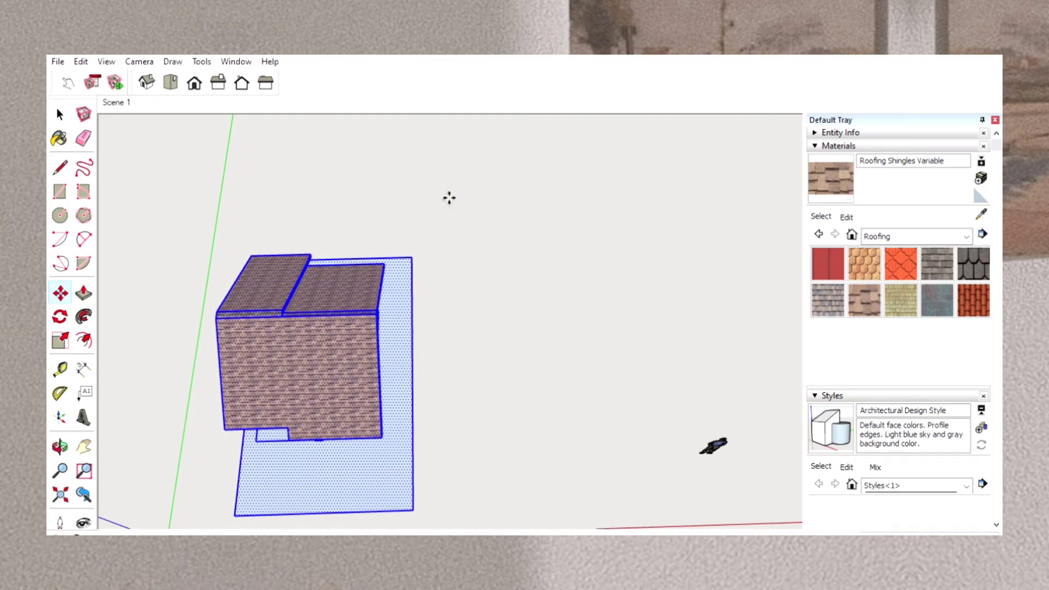
pyautogui.click(60, 114)
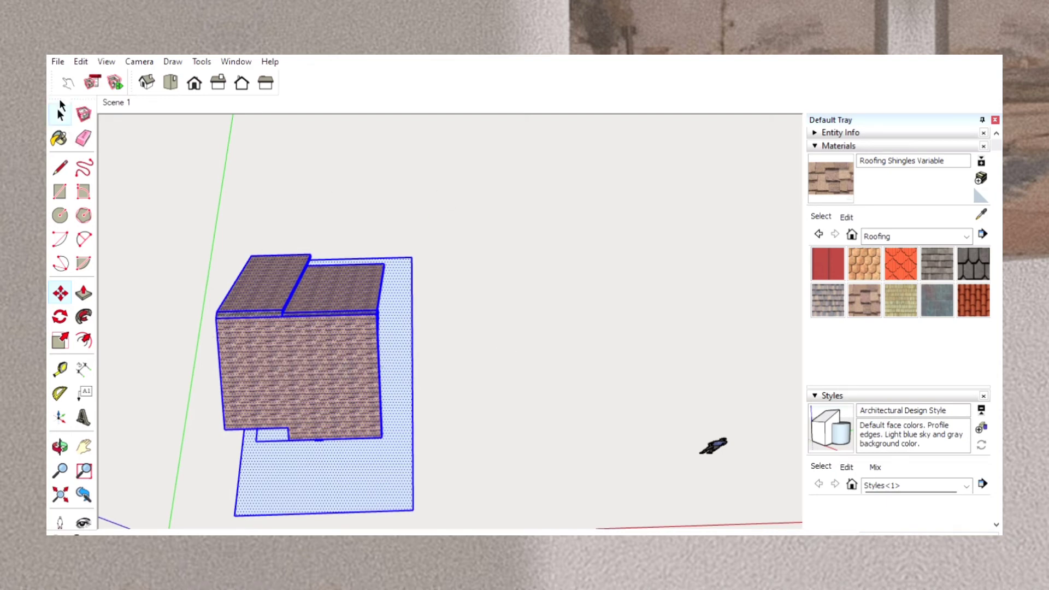
pyautogui.click(335, 241)
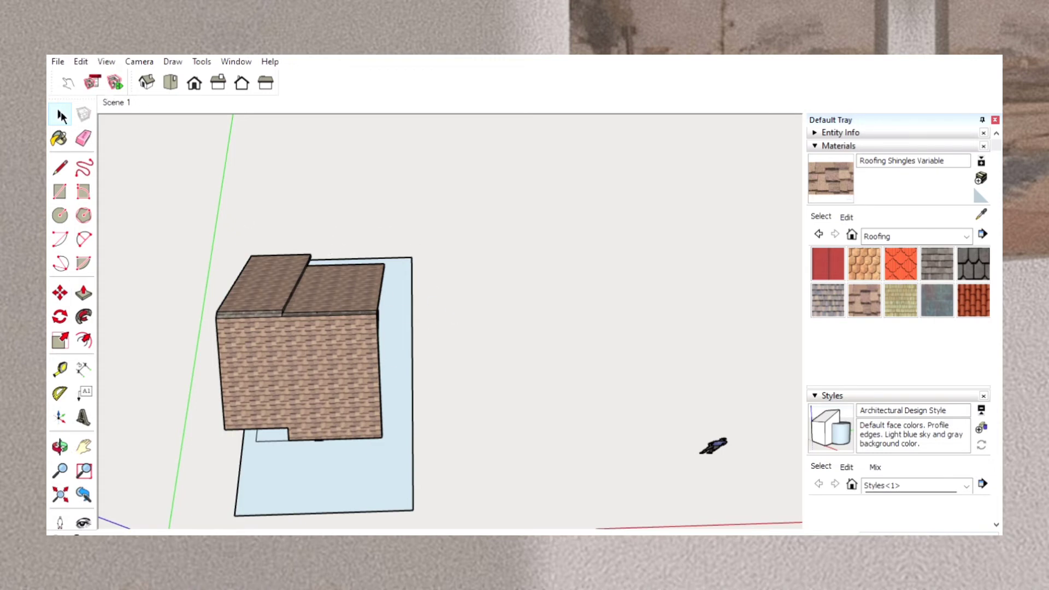
# In top view, move the house alone along the red axis, away from the green axis, to sit within the lot's width.
pyautogui.moveTo(223, 238); pyautogui.dragTo(394, 444)
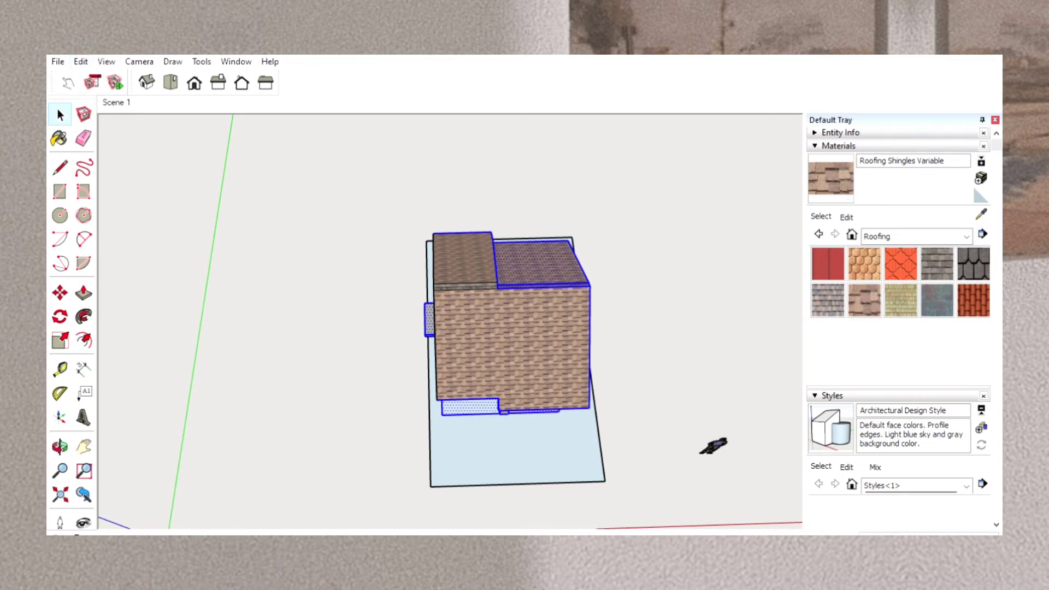
pyautogui.click(116, 82)
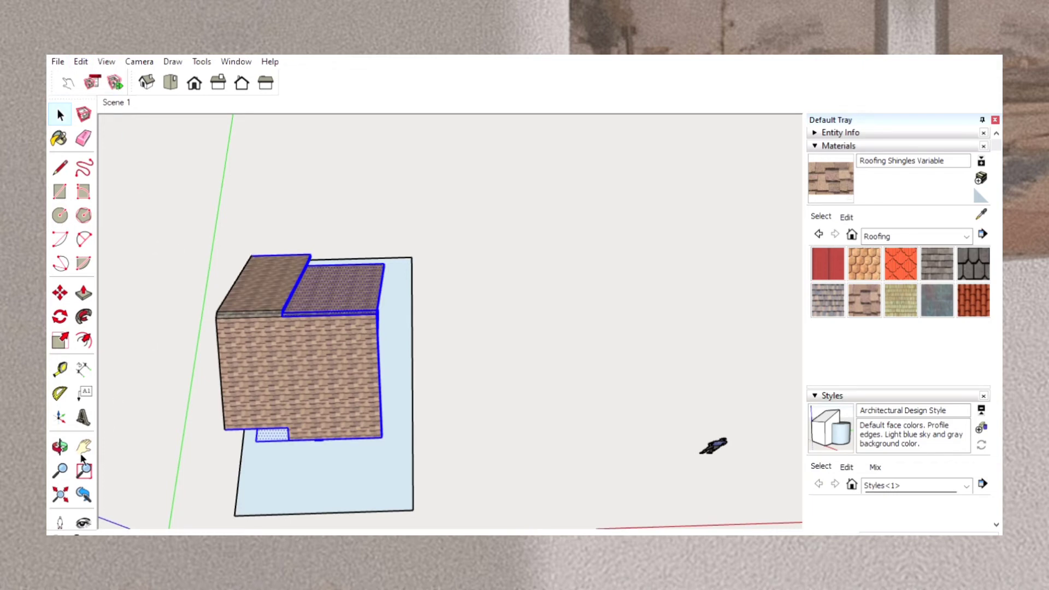
pyautogui.click(60, 447)
pyautogui.moveTo(133, 433); pyautogui.dragTo(159, 421)
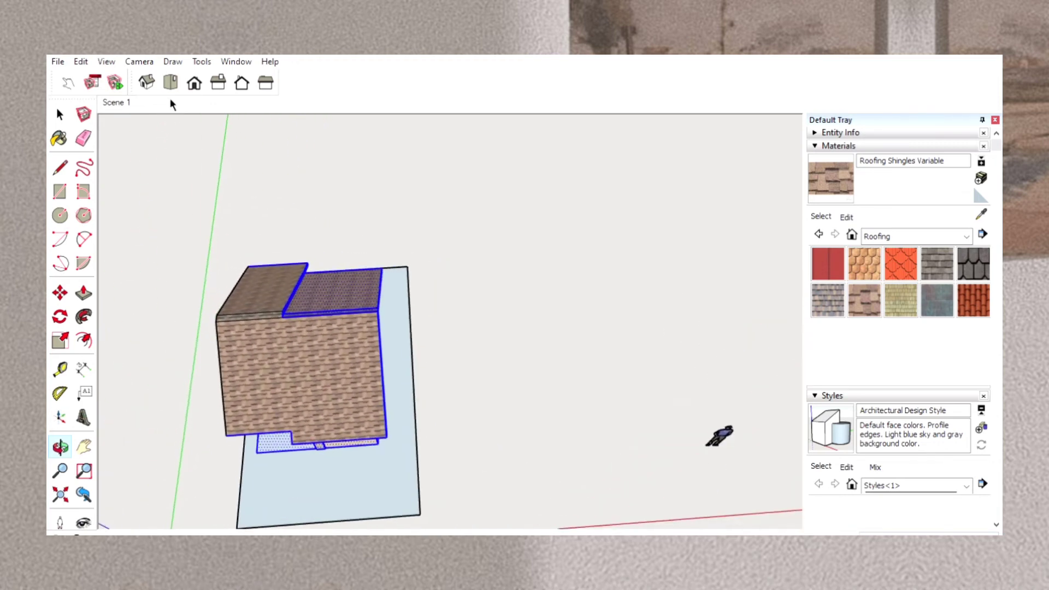
pyautogui.click(171, 77)
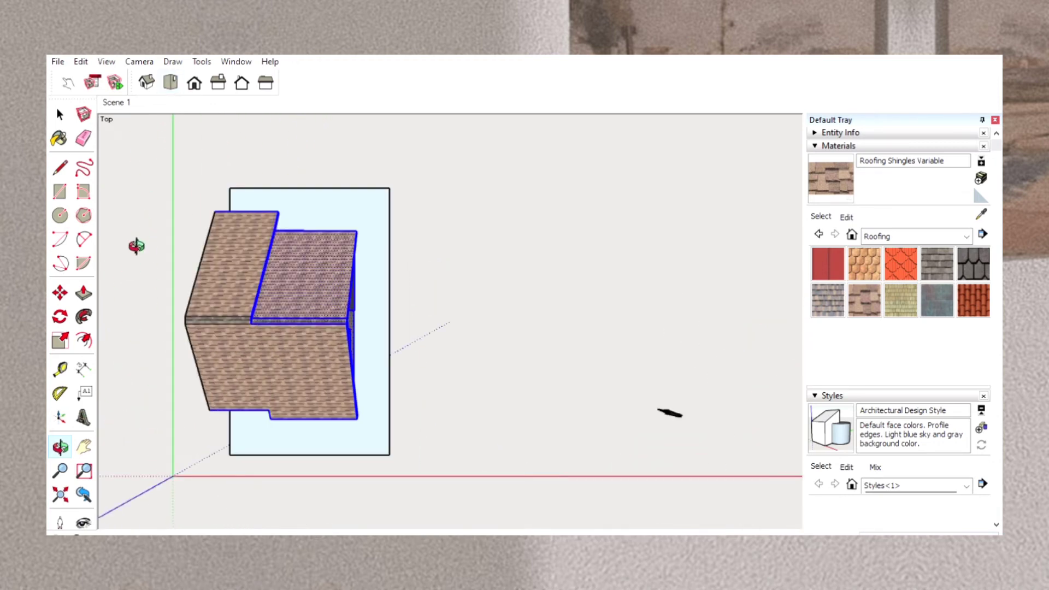
pyautogui.click(61, 115)
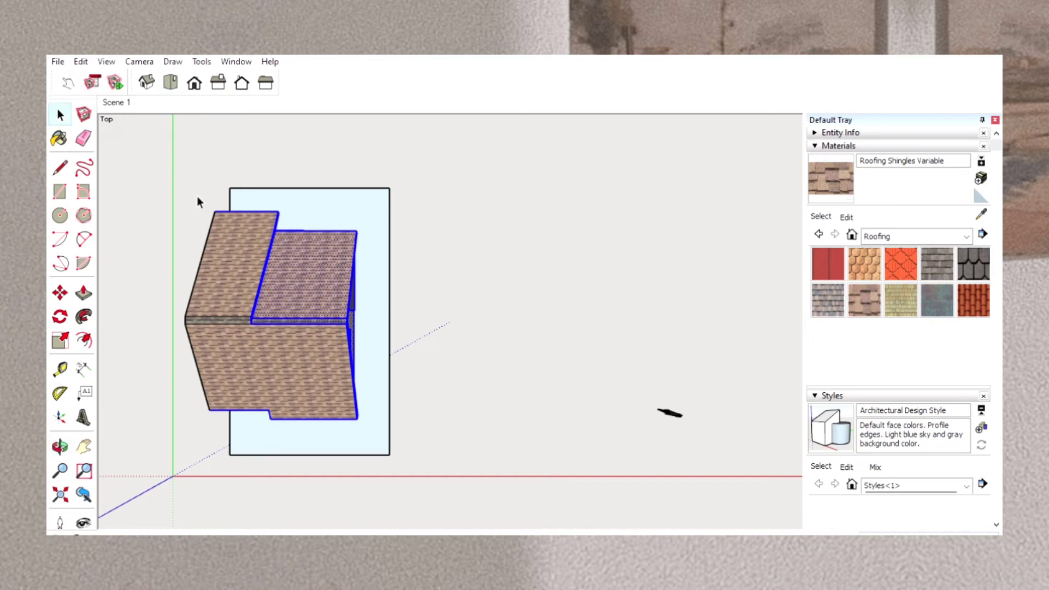
pyautogui.moveTo(193, 197); pyautogui.dragTo(219, 355)
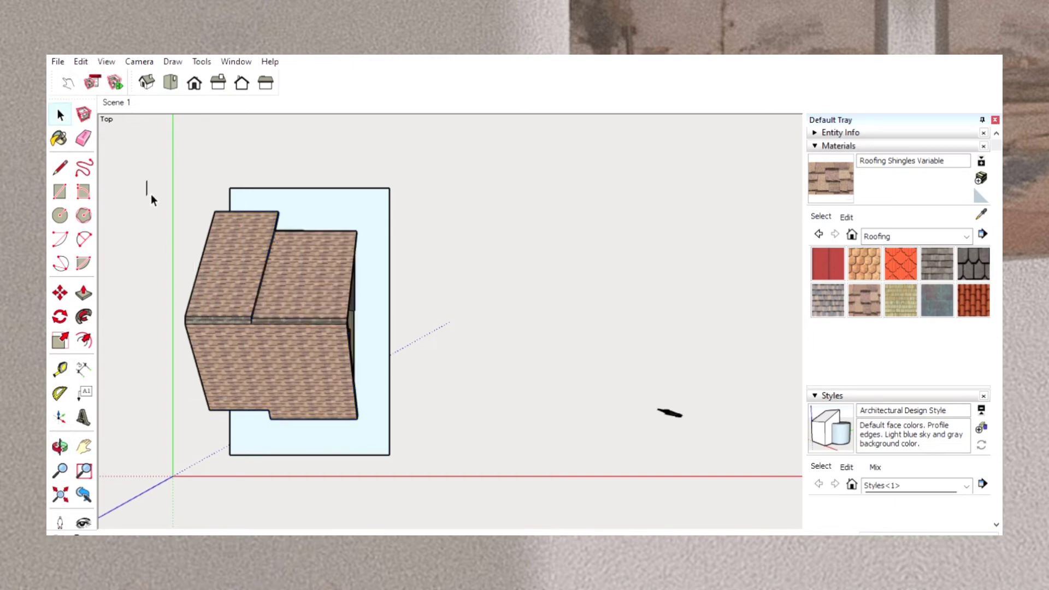
pyautogui.moveTo(151, 194)
pyautogui.mouseDown()
pyautogui.moveTo(280, 385)
pyautogui.moveTo(296, 454)
pyautogui.moveTo(374, 428)
pyautogui.mouseUp()
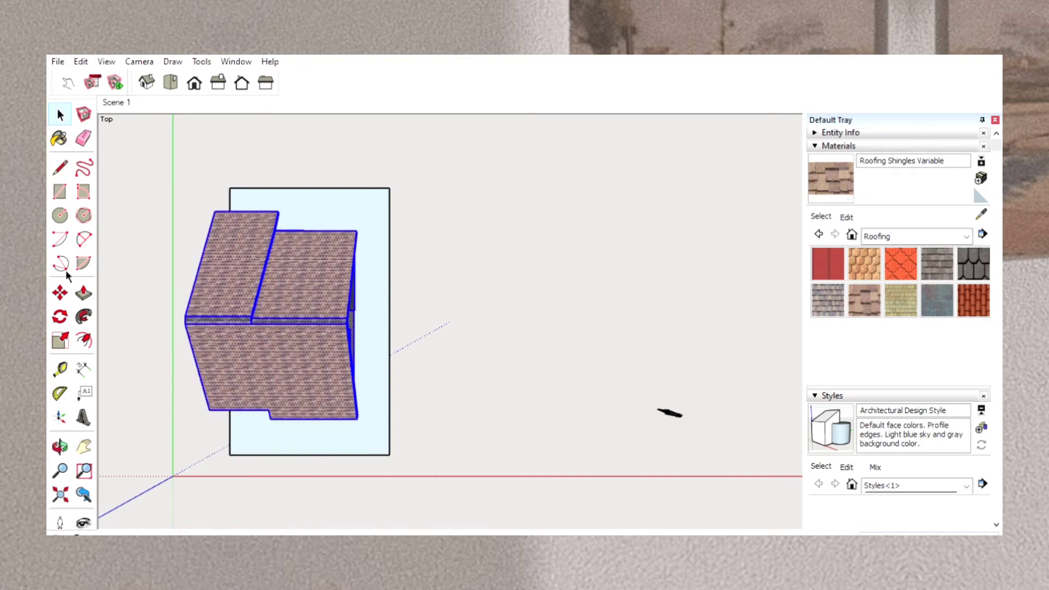
pyautogui.click(60, 294)
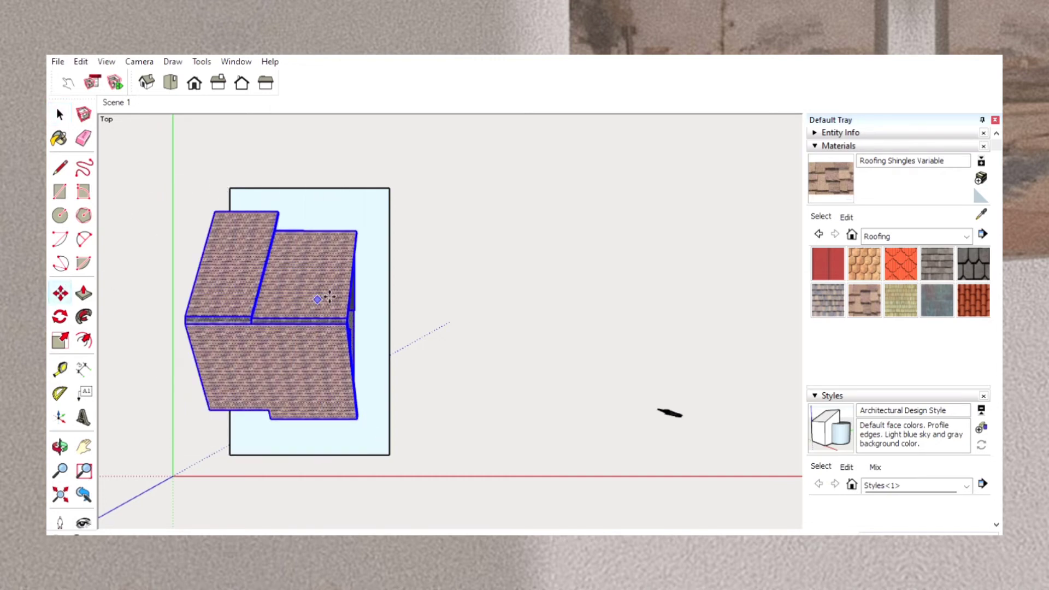
pyautogui.click(273, 316)
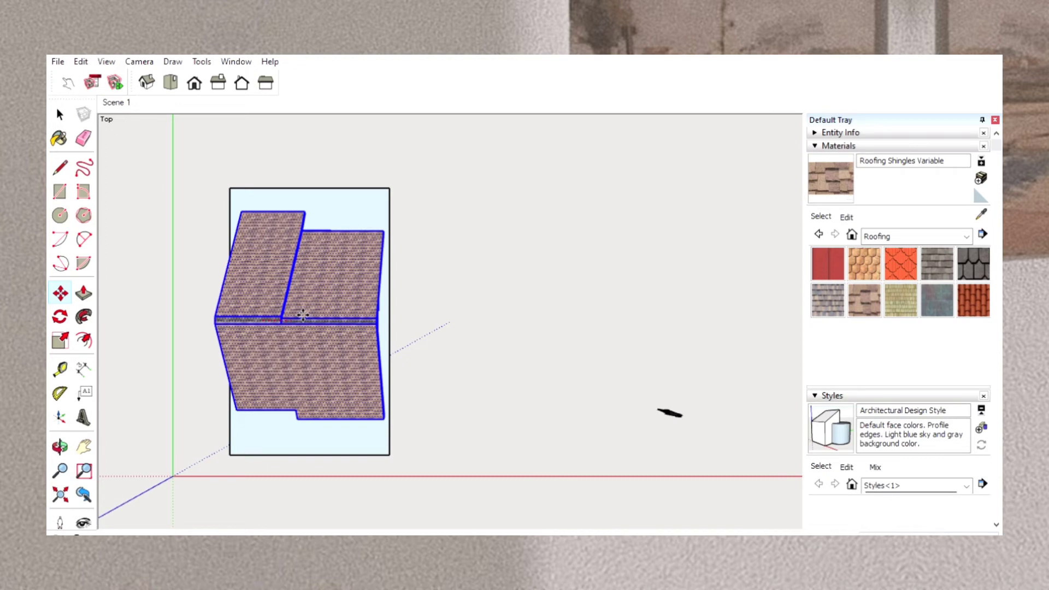
pyautogui.click(298, 317)
pyautogui.click(62, 114)
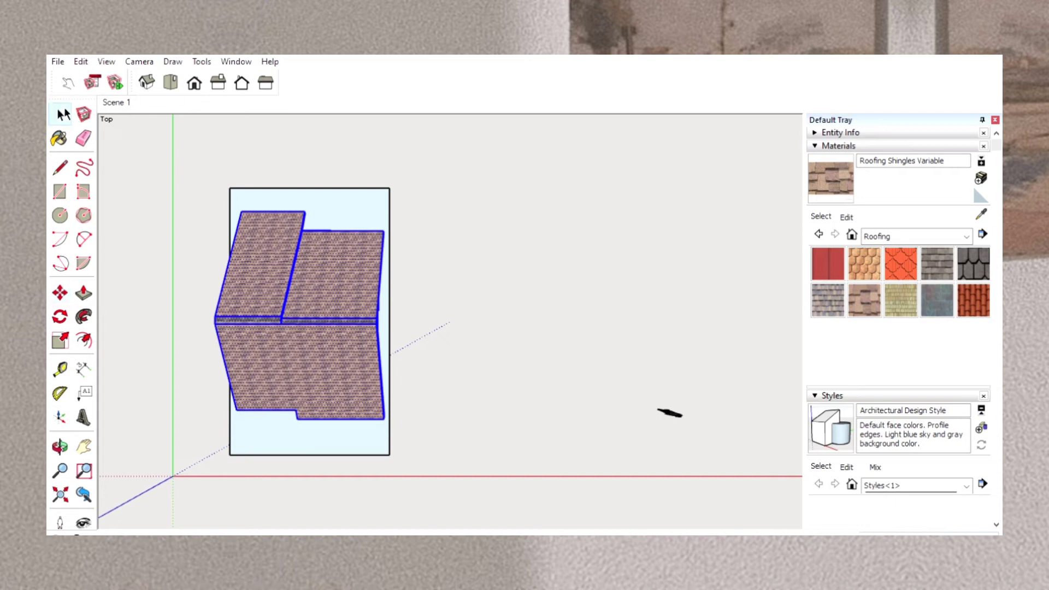
pyautogui.click(212, 244)
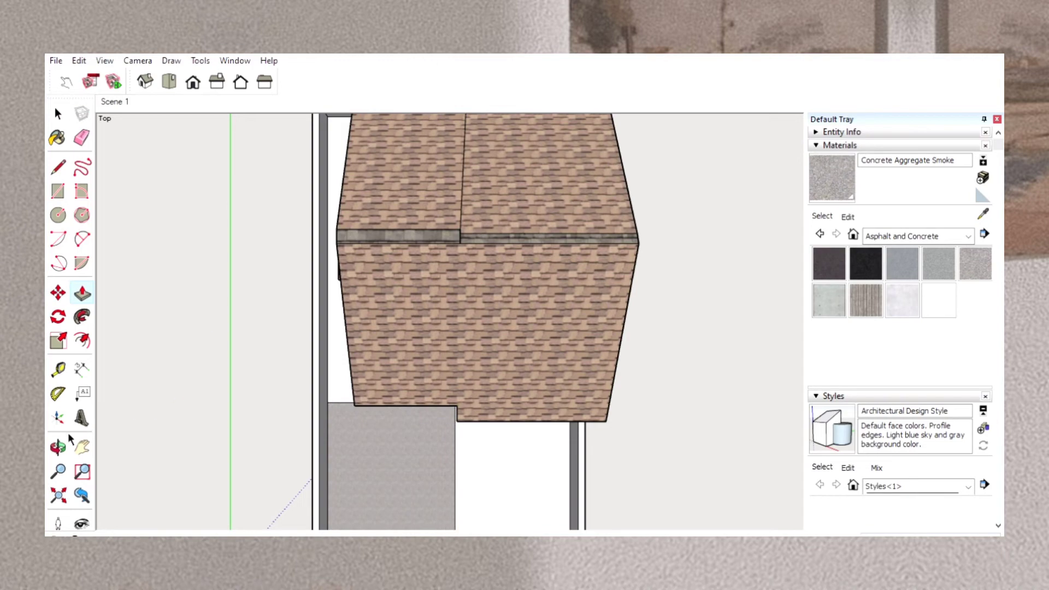
# Paint the narrow strip along the front edge of the concrete driveway with Concrete Aggregate Smoke.
pyautogui.click(59, 446)
pyautogui.moveTo(508, 445); pyautogui.dragTo(485, 454)
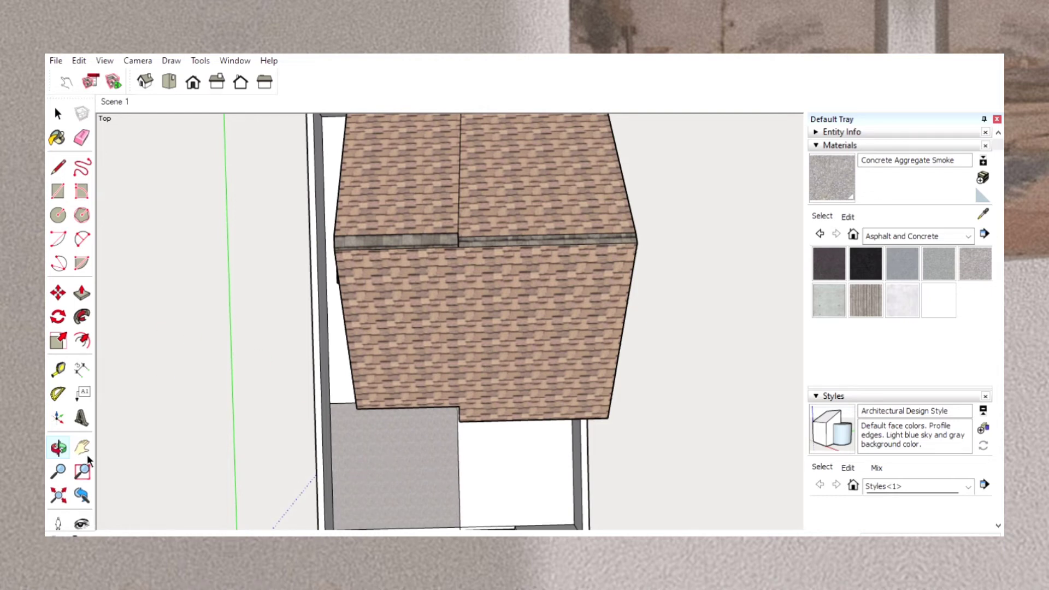
pyautogui.click(81, 441)
pyautogui.moveTo(492, 476); pyautogui.dragTo(441, 358)
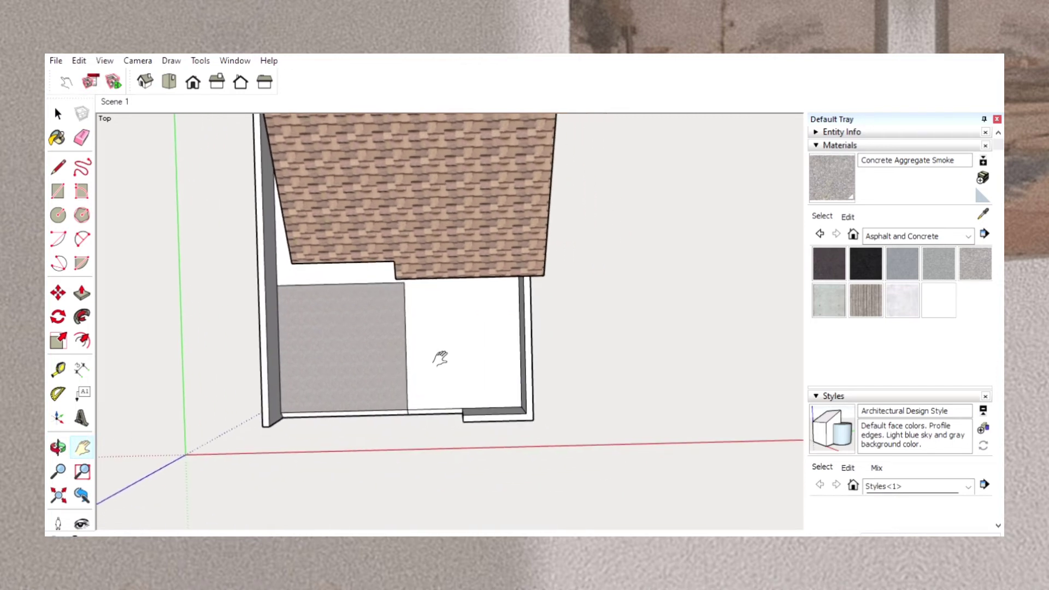
pyautogui.click(830, 174)
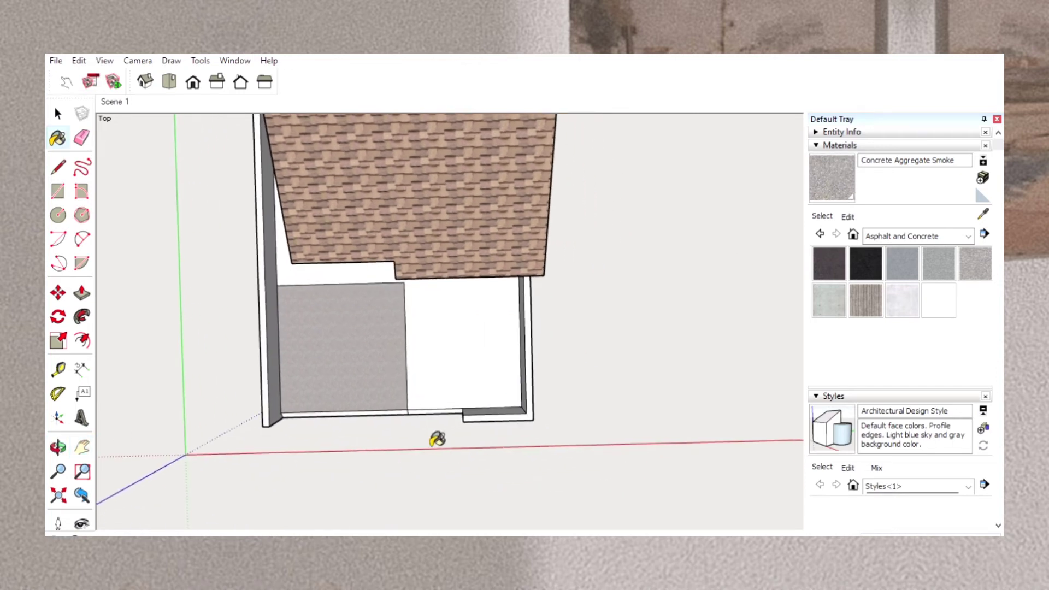
pyautogui.scroll(3, 391, 414)
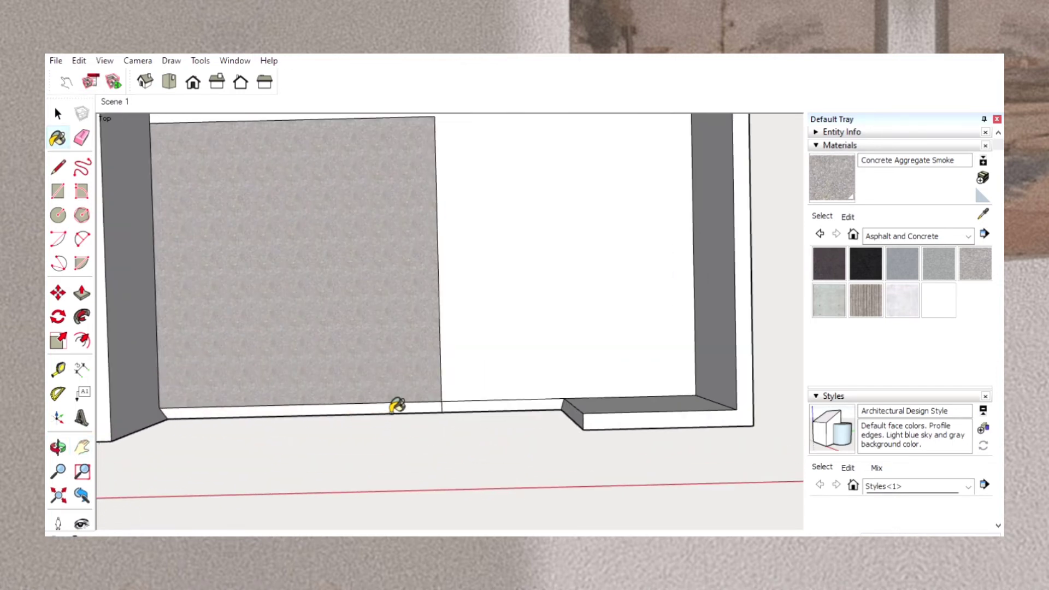
pyautogui.click(398, 405)
pyautogui.scroll(-3, 457, 358)
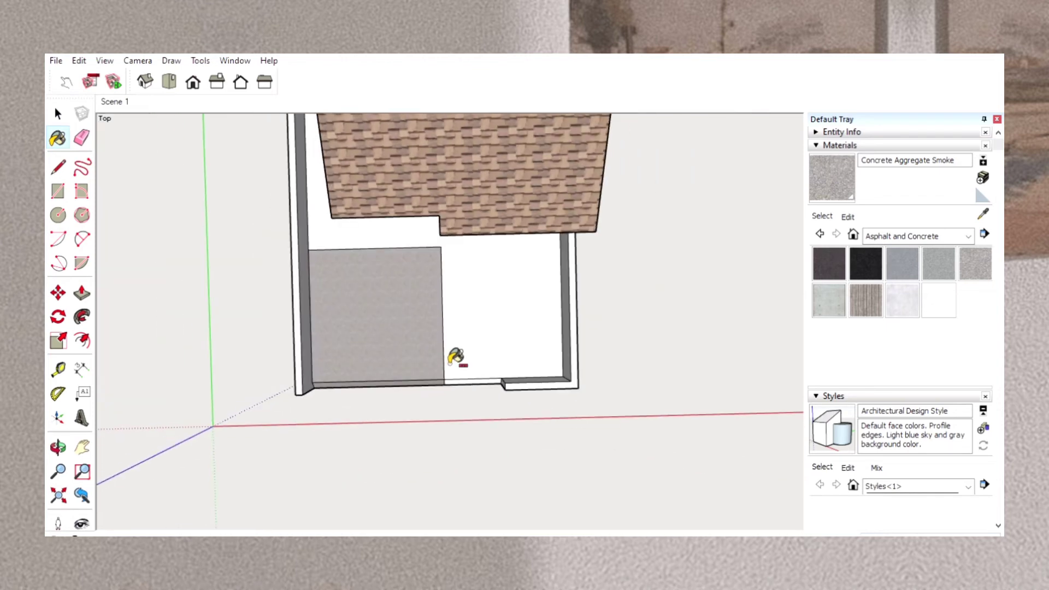
pyautogui.scroll(3, 457, 359)
pyautogui.scroll(-3, 457, 357)
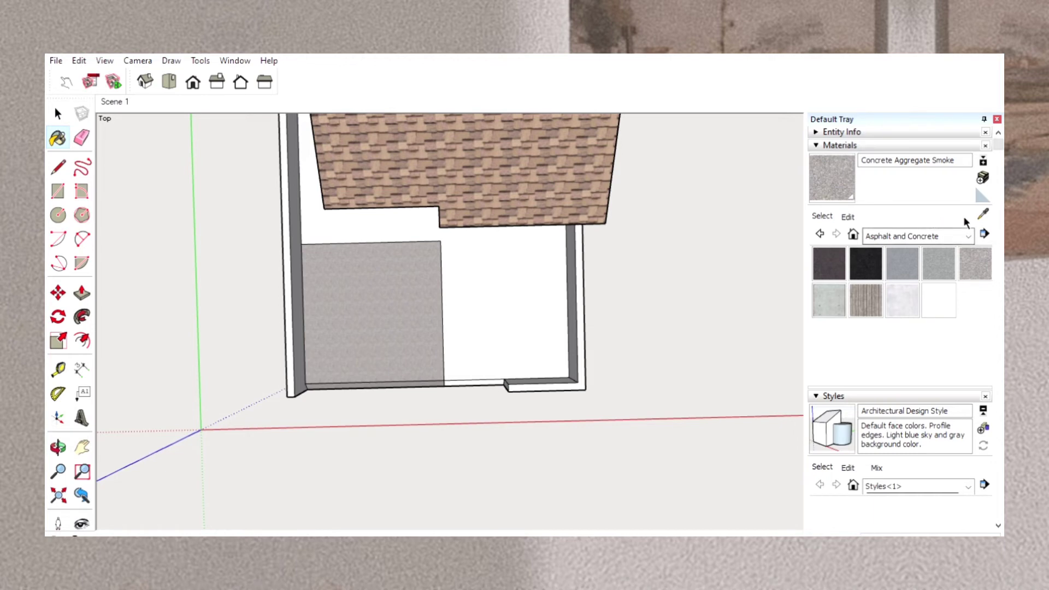
# Browse the Synthetic Surfaces, Brick and Cladding, and Landscaping and Fencing material collections for a finish for the unpainted yard.
pyautogui.click(970, 230)
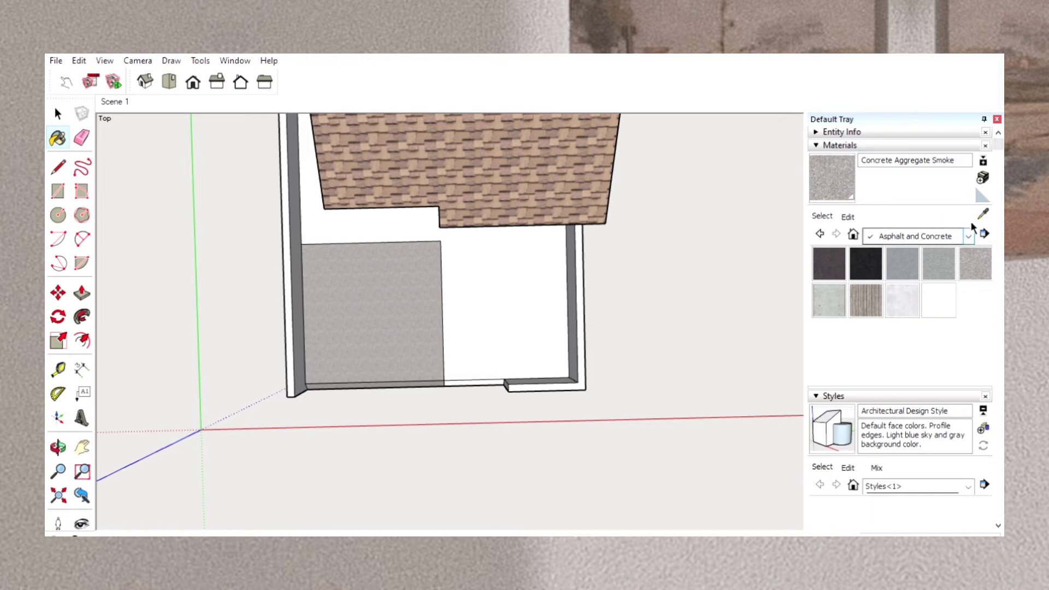
pyautogui.click(956, 368)
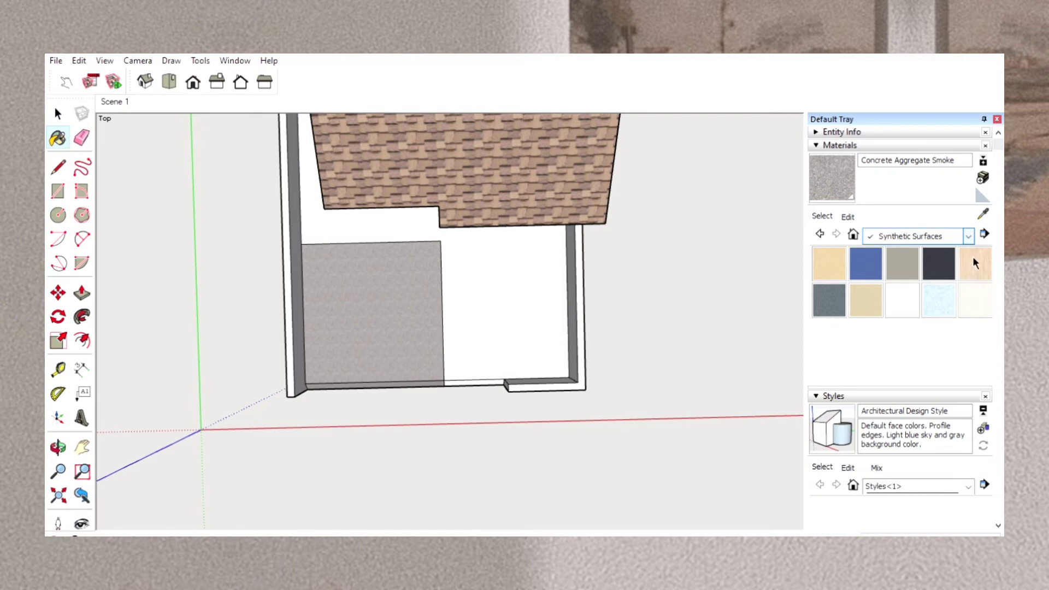
pyautogui.click(973, 250)
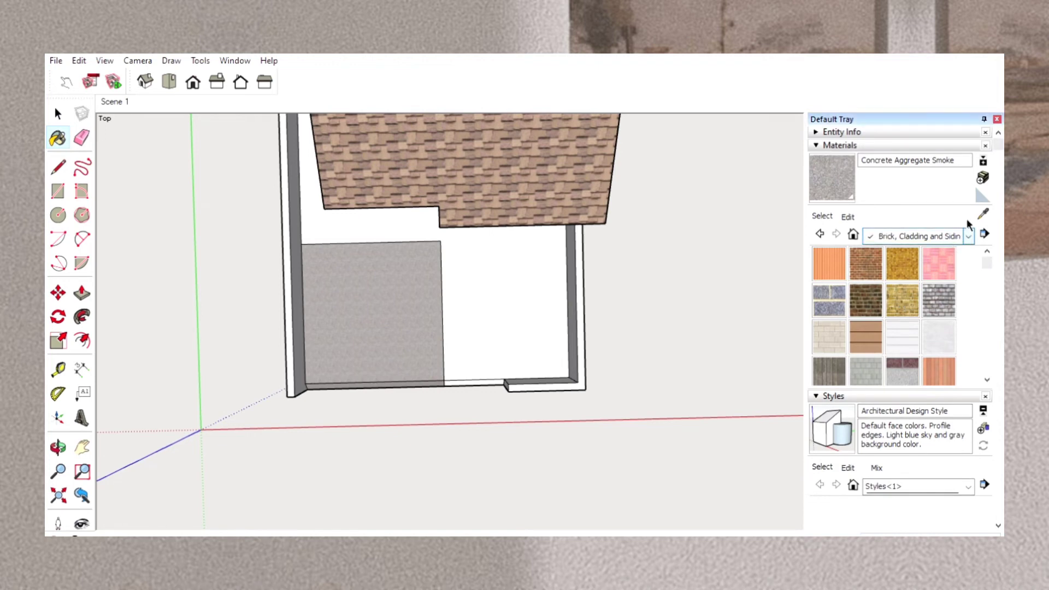
pyautogui.click(969, 236)
pyautogui.click(970, 310)
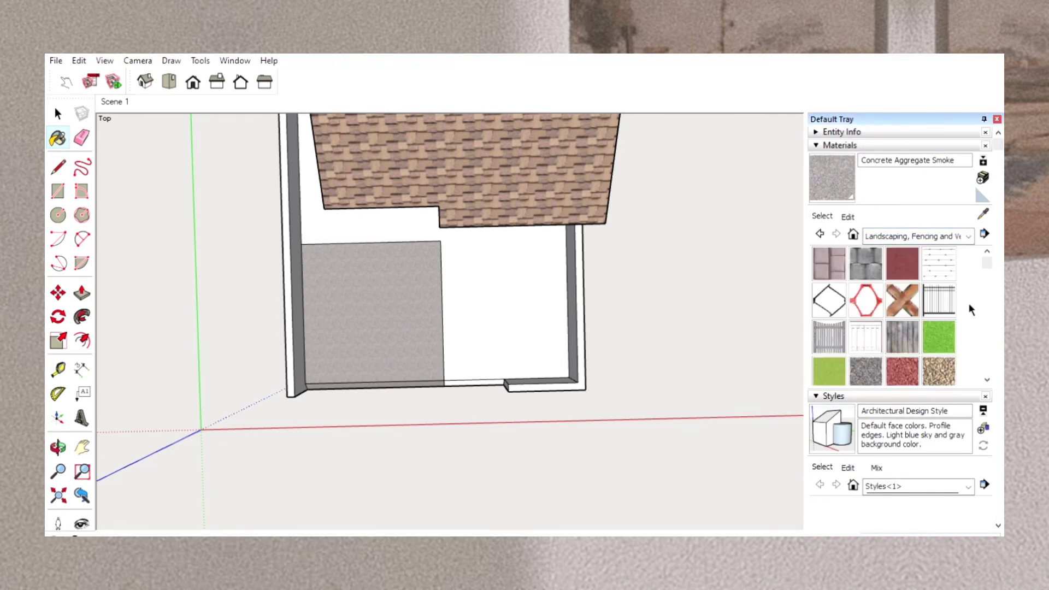
pyautogui.scroll(-3, 909, 322)
pyautogui.scroll(1, 910, 322)
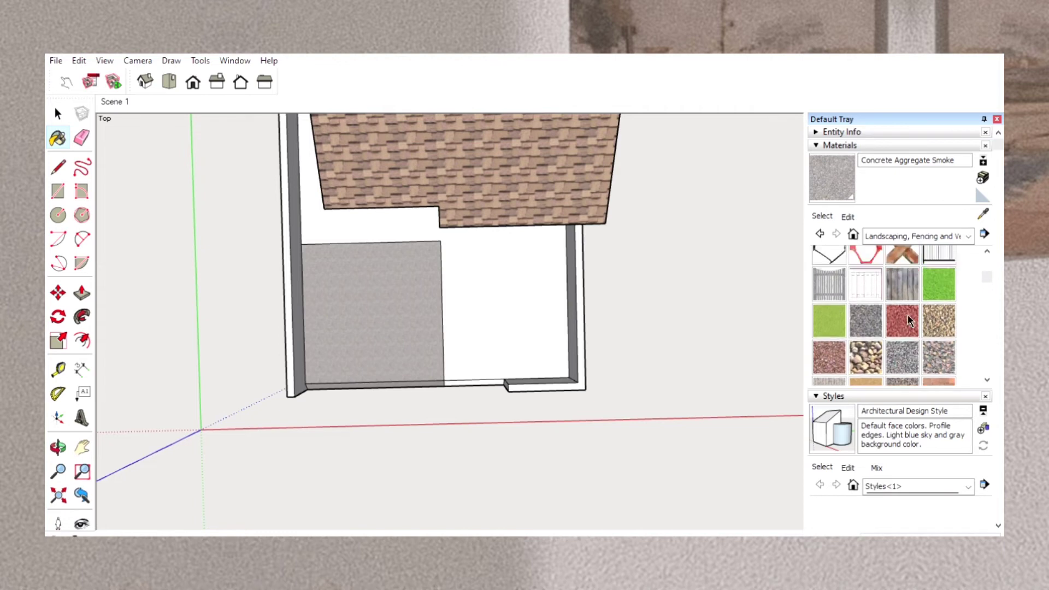
pyautogui.scroll(-6, 909, 322)
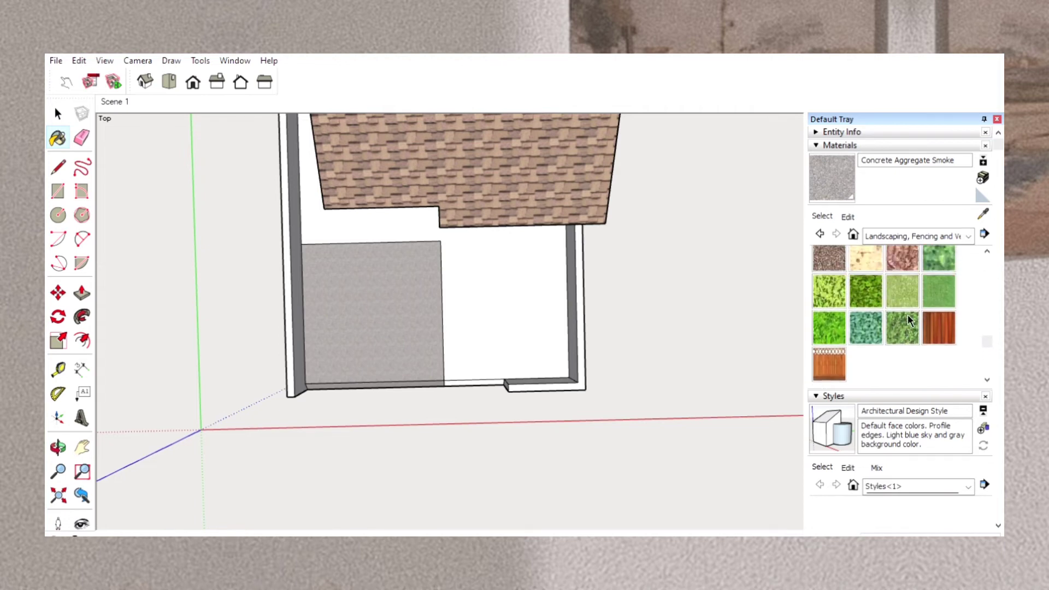
pyautogui.scroll(6, 910, 321)
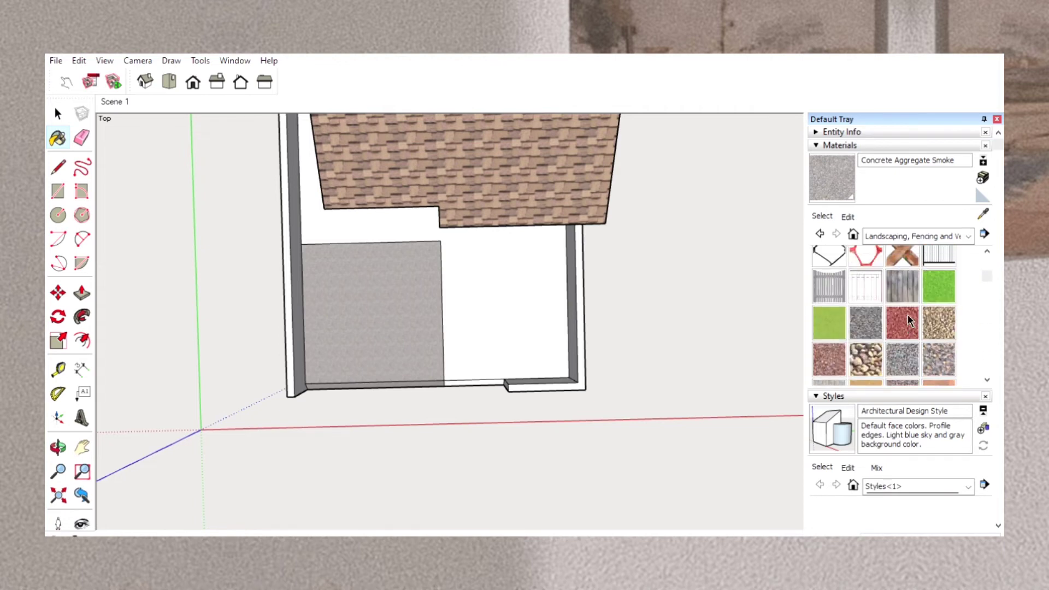
pyautogui.scroll(-3, 909, 322)
pyautogui.scroll(4, 909, 321)
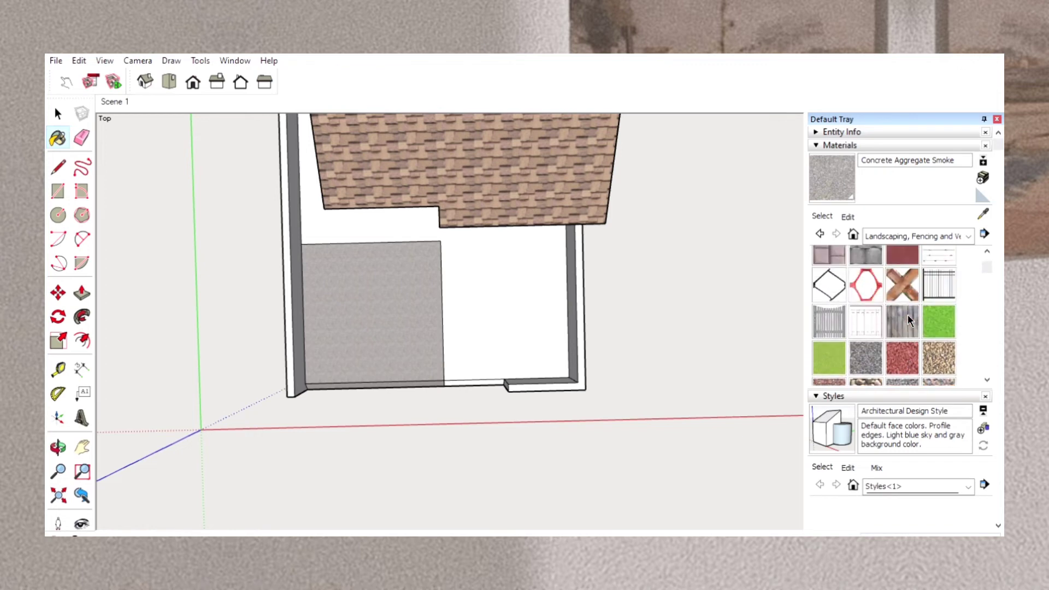
pyautogui.scroll(1, 910, 321)
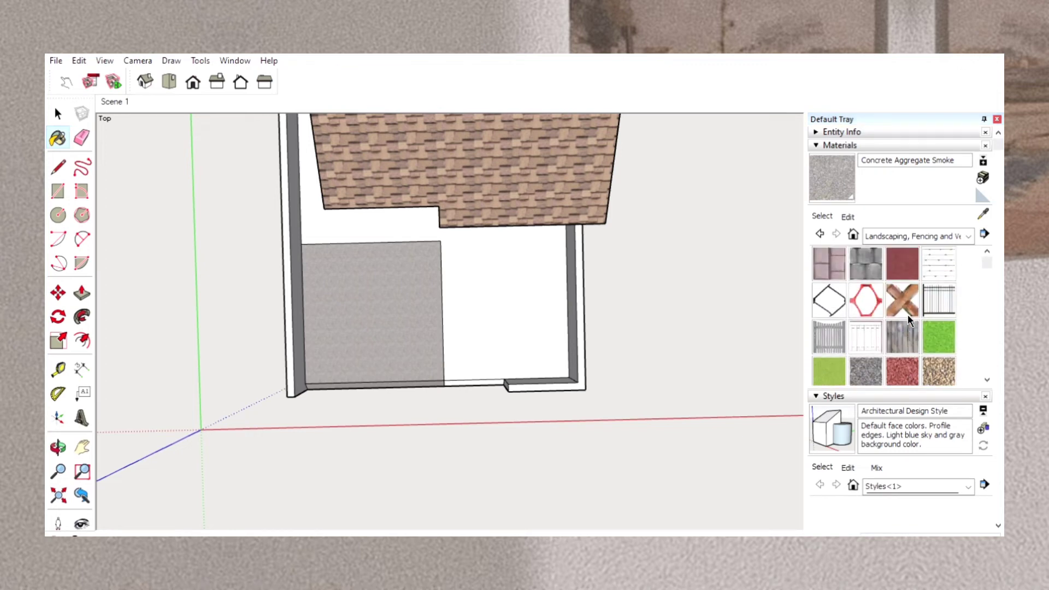
pyautogui.scroll(-2, 909, 319)
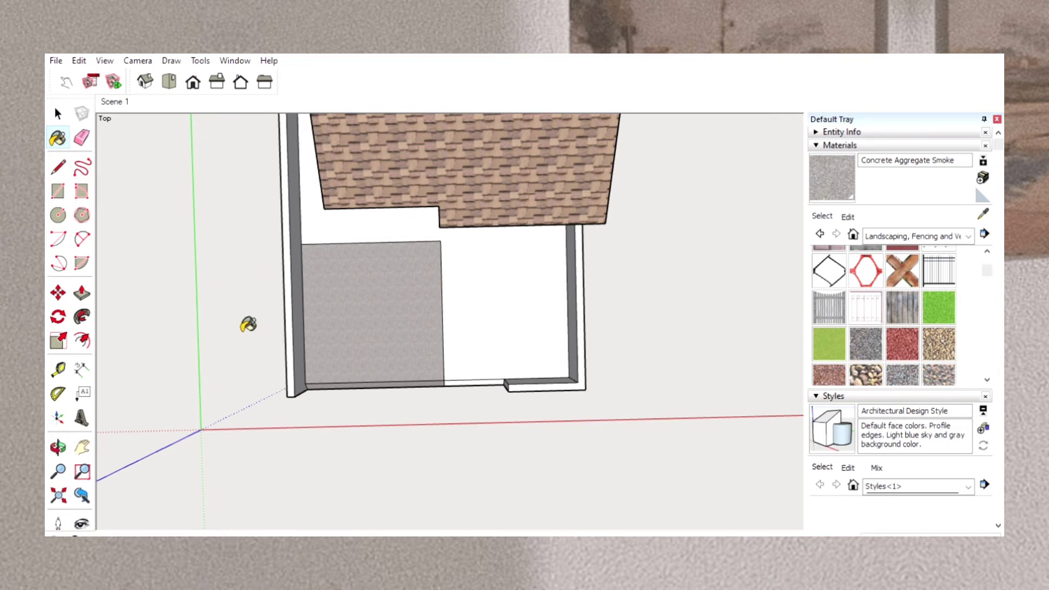
pyautogui.click(60, 447)
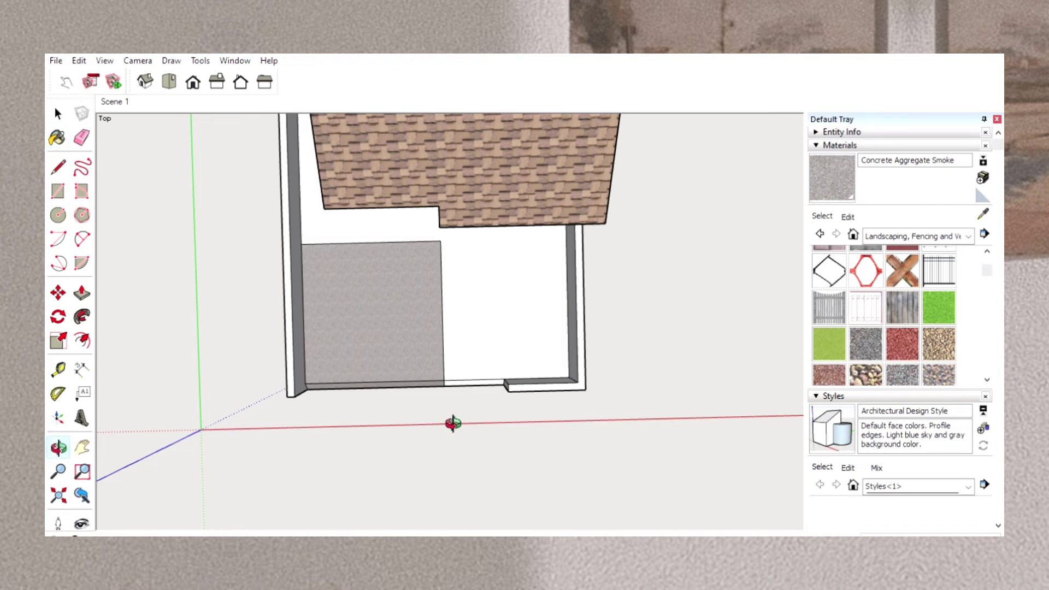
# Draw three small squares as stepping stones, two between the driveway and porch and one beside the porch near the side wall.
pyautogui.moveTo(451, 424); pyautogui.dragTo(459, 311)
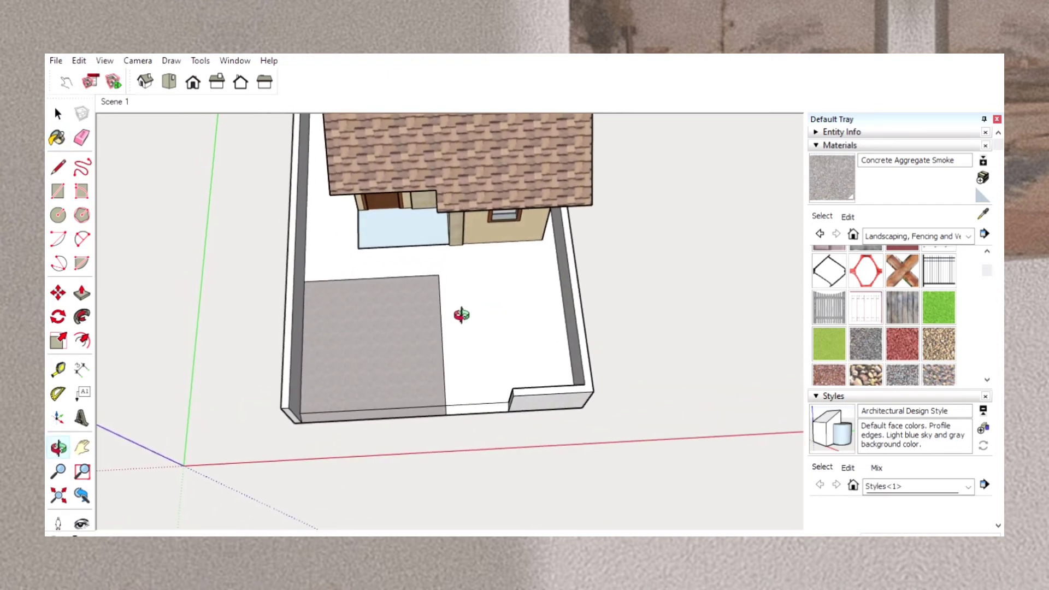
pyautogui.click(59, 191)
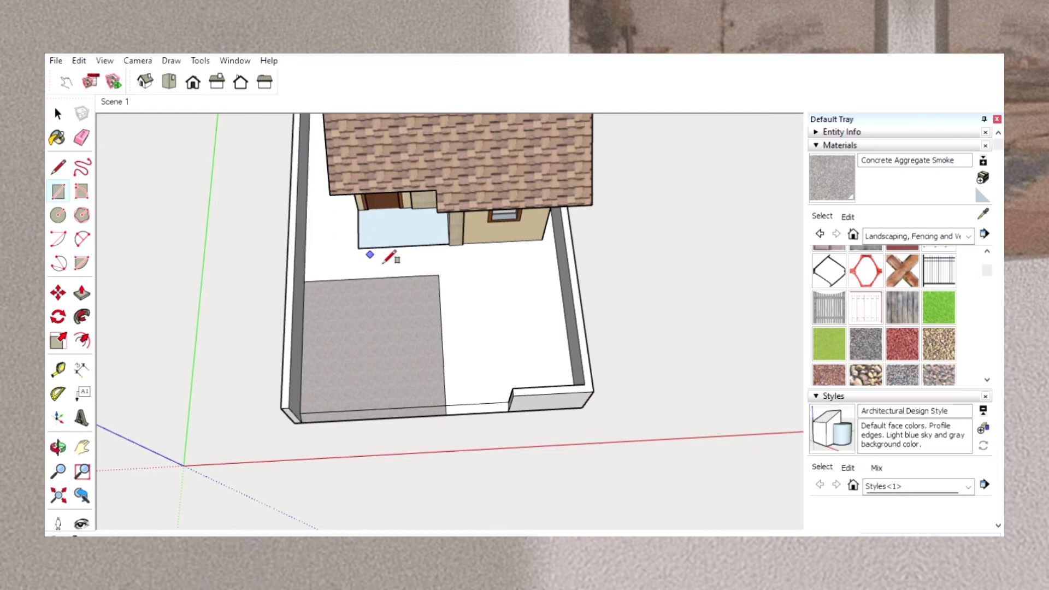
pyautogui.click(370, 255)
pyautogui.click(396, 268)
pyautogui.press('Return')
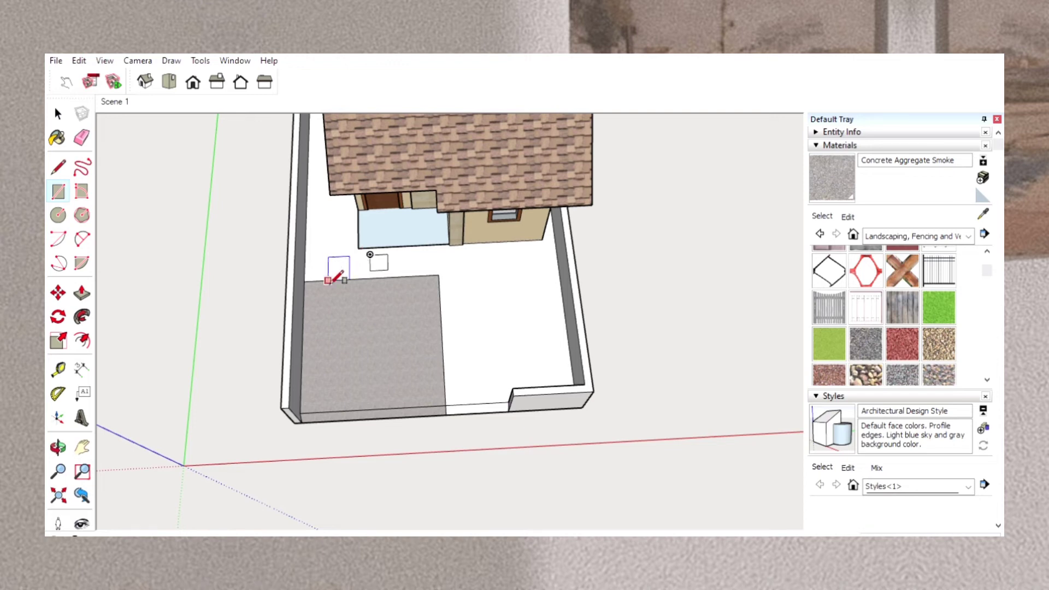
pyautogui.press('Return')
pyautogui.click(343, 250)
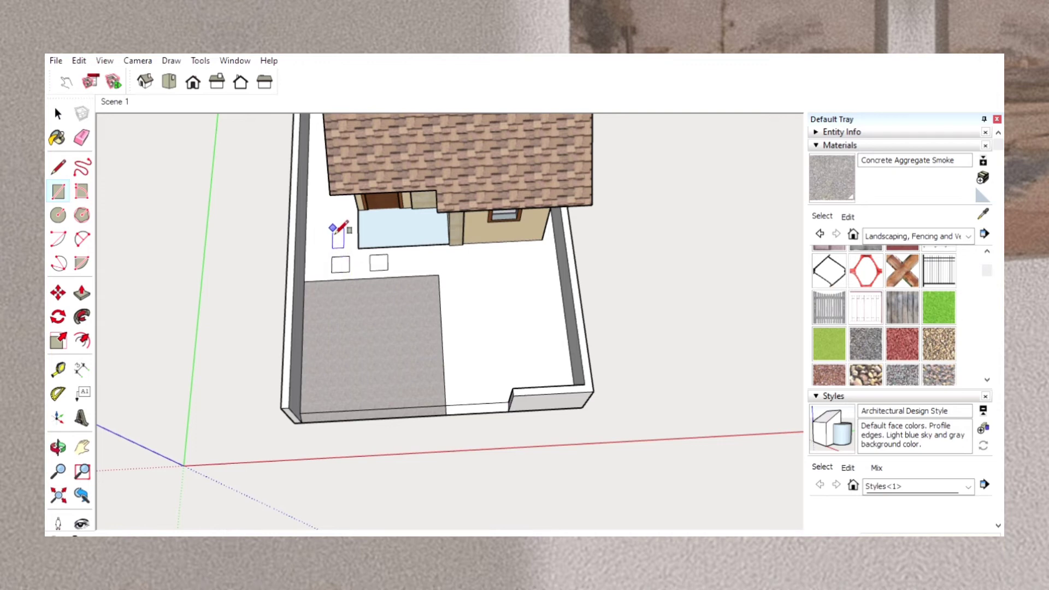
pyautogui.press('Escape')
pyautogui.click(331, 226)
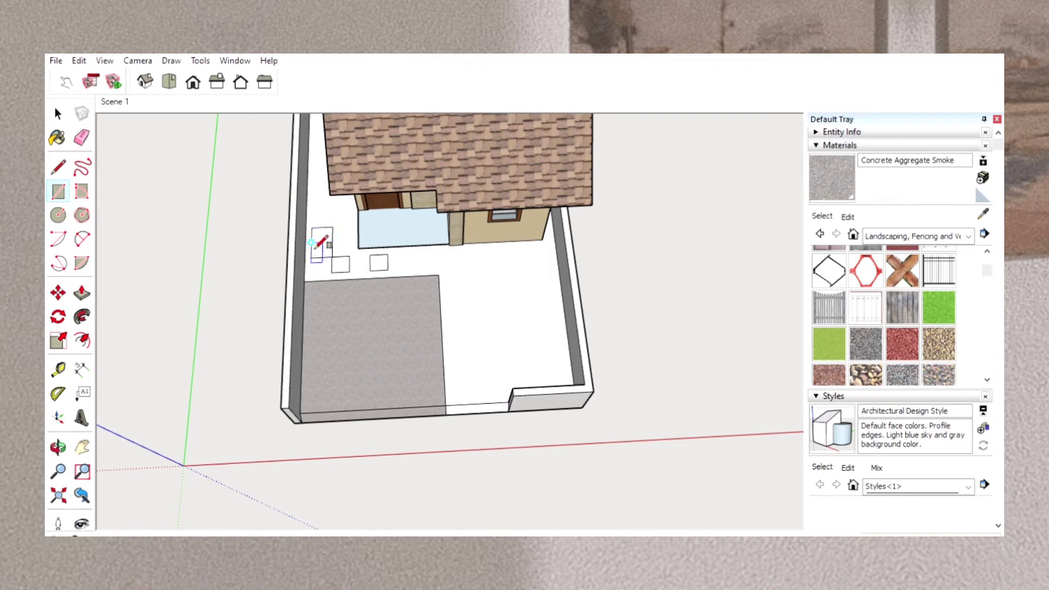
pyautogui.click(315, 248)
# Move the stepping-stone square beside the porch slightly away from the side wall.
pyautogui.click(83, 447)
pyautogui.scroll(5, 383, 317)
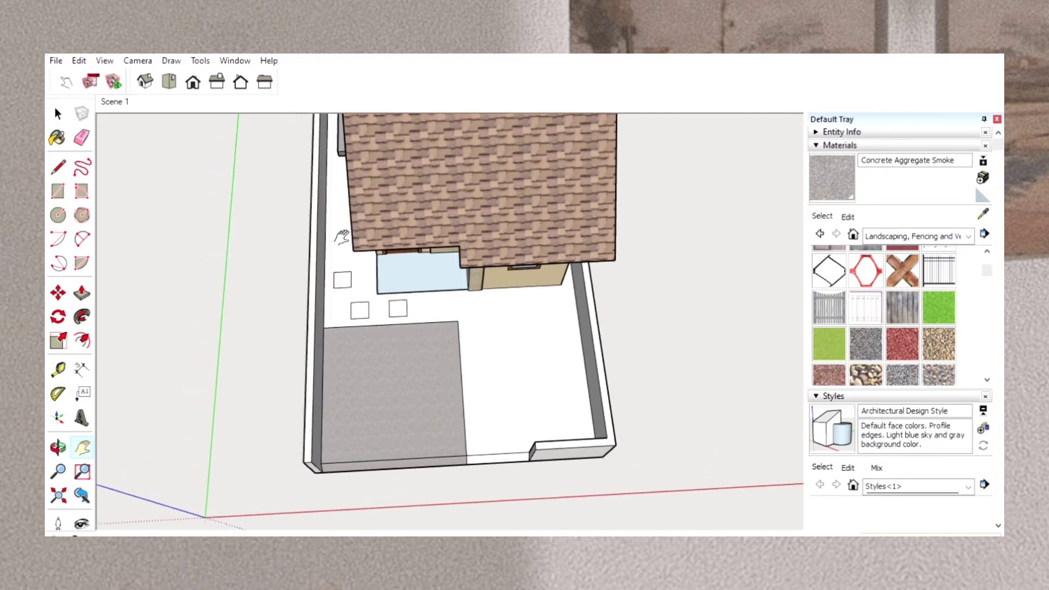
pyautogui.moveTo(395, 324)
pyautogui.mouseDown()
pyautogui.moveTo(376, 347)
pyautogui.moveTo(389, 344)
pyautogui.mouseUp()
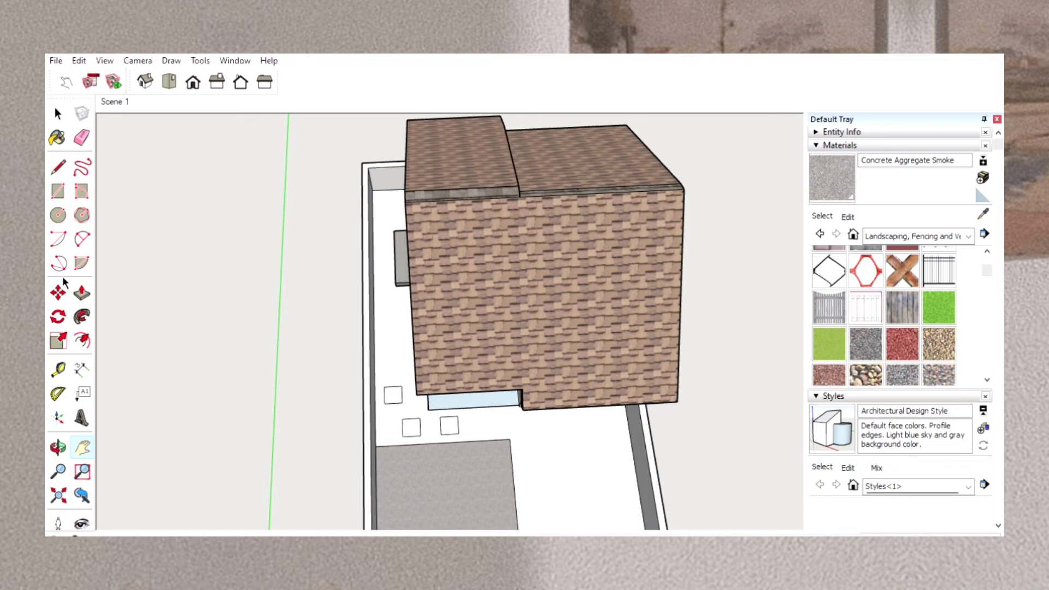
pyautogui.click(59, 293)
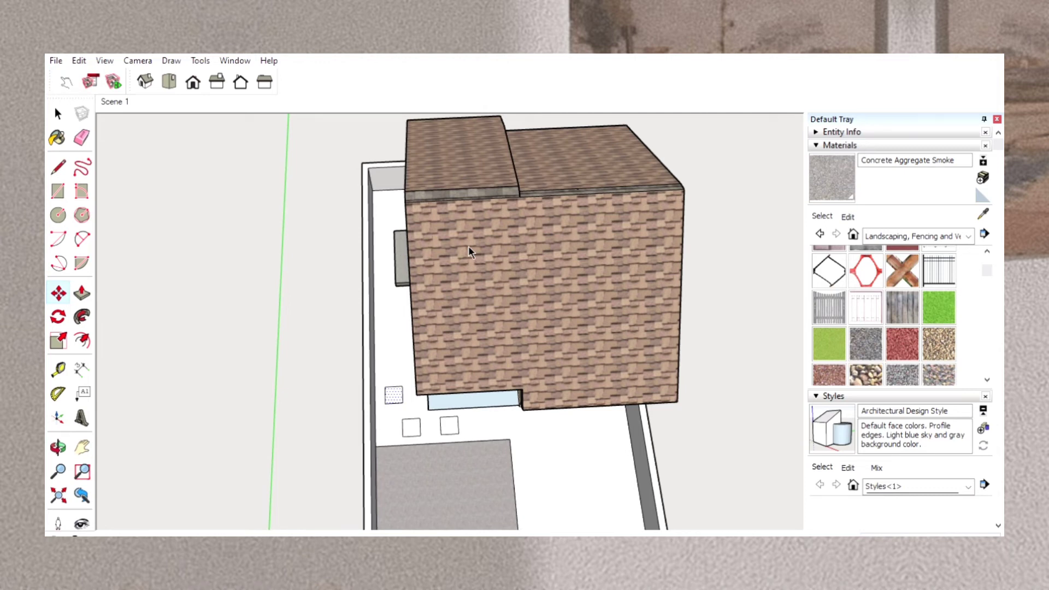
pyautogui.click(257, 369)
pyautogui.click(269, 373)
# Draw two more small stepping-stone squares in the side yard, continuing the path toward the back of the lot.
pyautogui.click(58, 190)
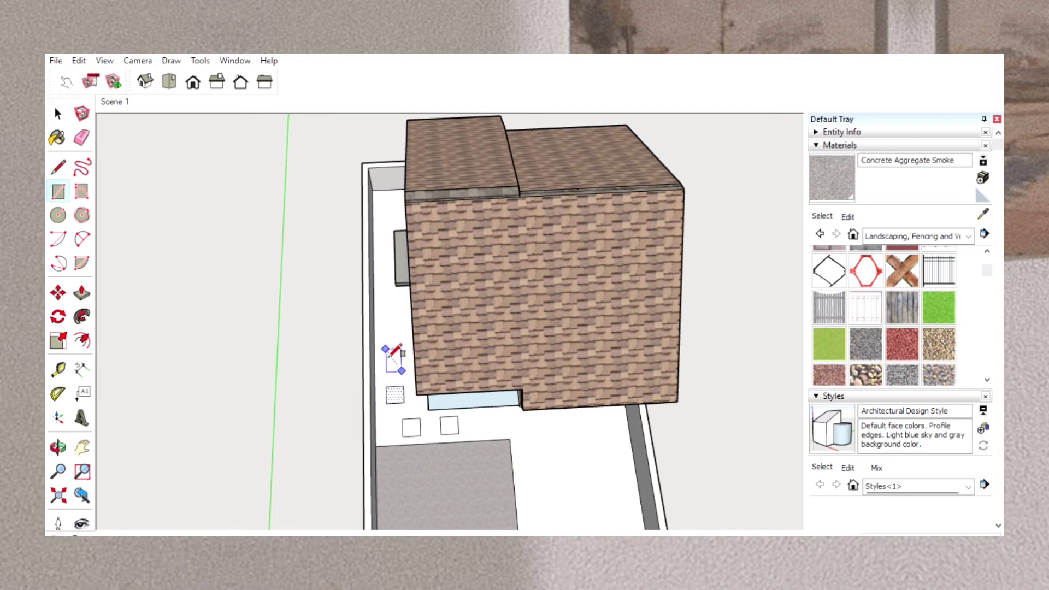
pyautogui.click(391, 355)
pyautogui.click(412, 350)
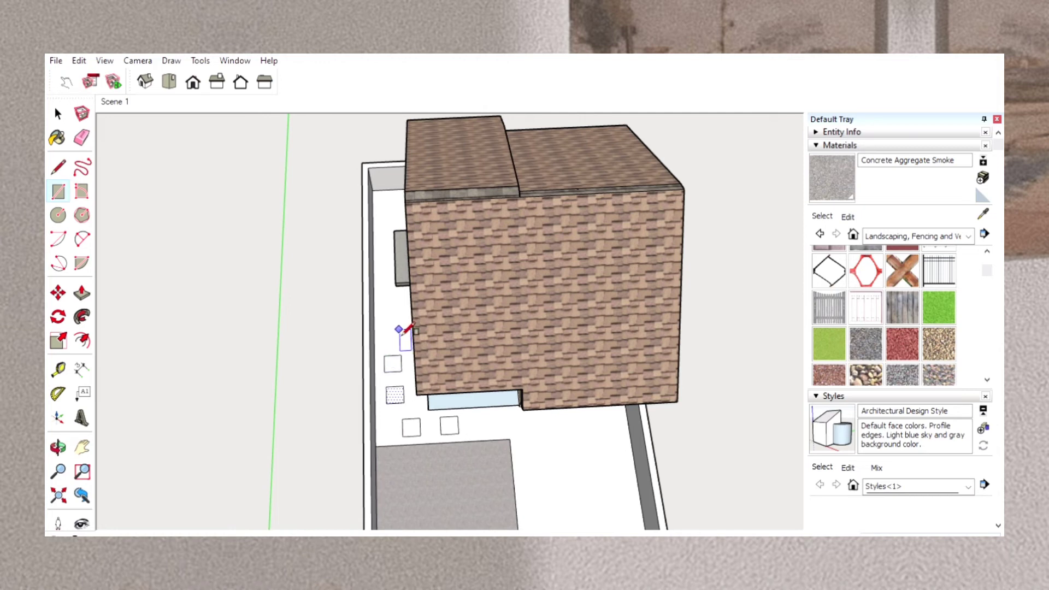
pyautogui.click(400, 331)
pyautogui.click(400, 330)
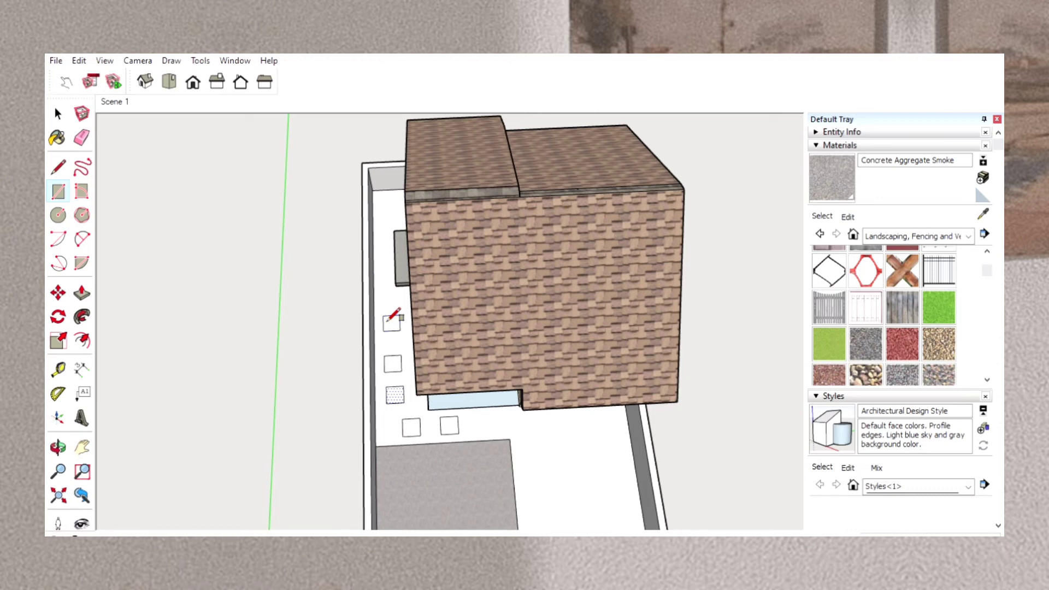
# Move the selected stepping-stone square beside the porch a little toward the driveway to even out the path's spacing.
pyautogui.click(58, 290)
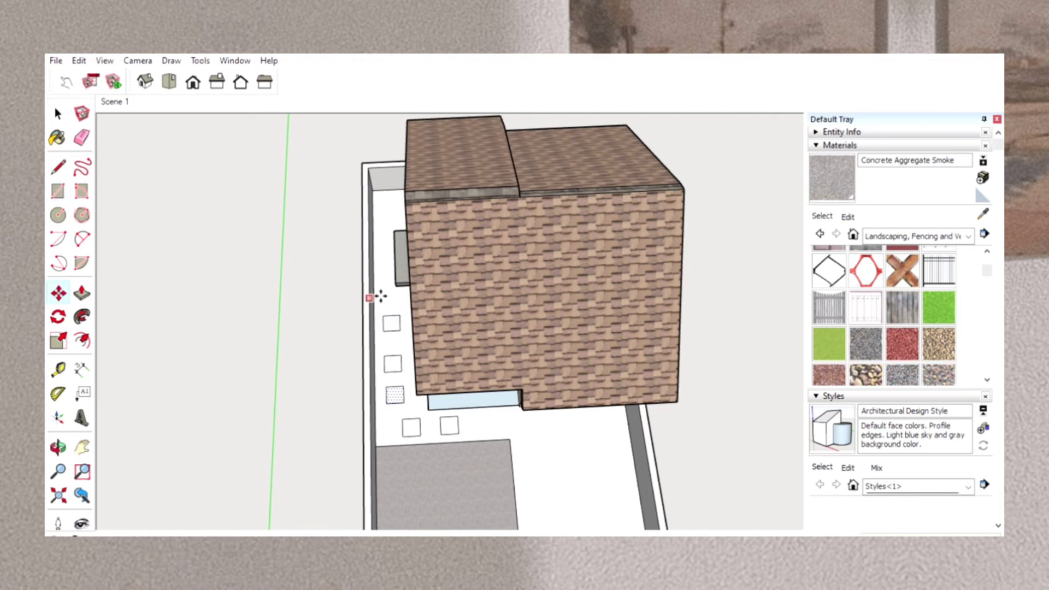
pyautogui.click(403, 319)
pyautogui.click(406, 324)
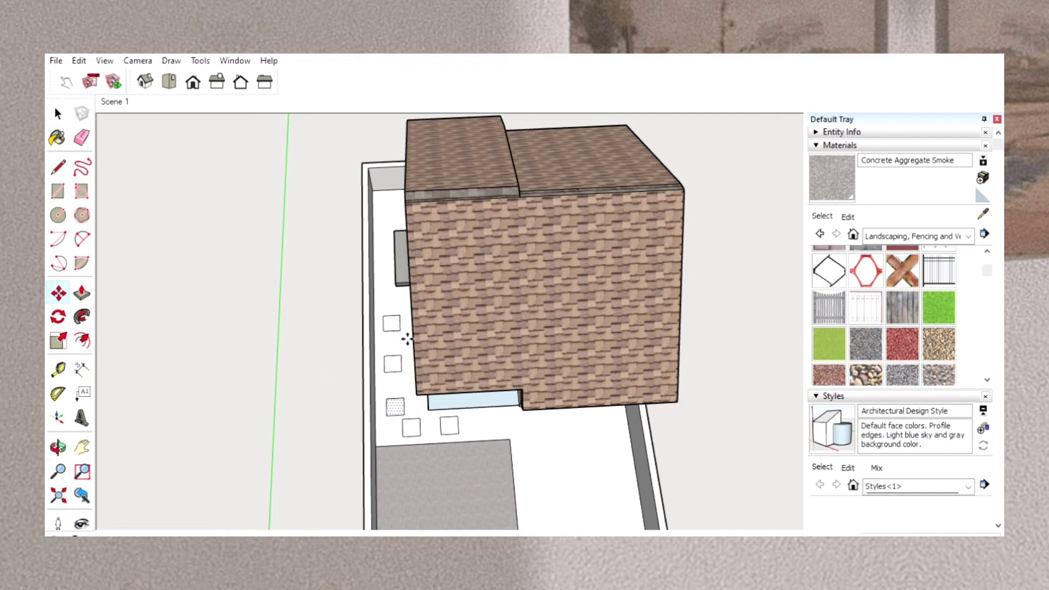
pyautogui.click(407, 330)
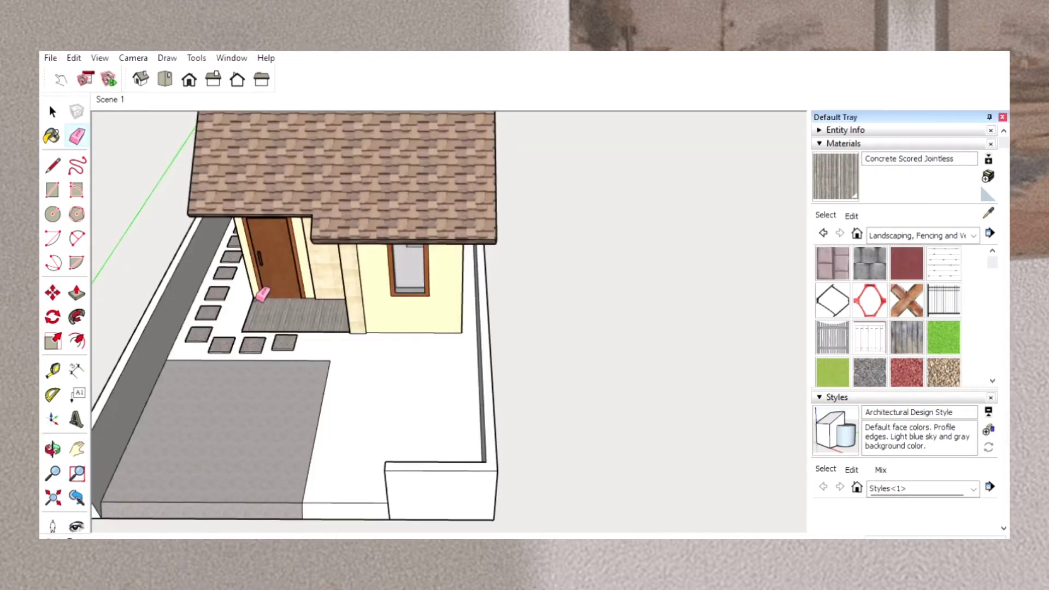
# Paint the yard around the house and the narrow strip along its front edge with Grass Dark Green.
pyautogui.click(77, 447)
pyautogui.moveTo(142, 382)
pyautogui.mouseDown()
pyautogui.moveTo(378, 501)
pyautogui.moveTo(269, 398)
pyautogui.moveTo(178, 435)
pyautogui.moveTo(107, 368)
pyautogui.moveTo(118, 368)
pyautogui.mouseUp()
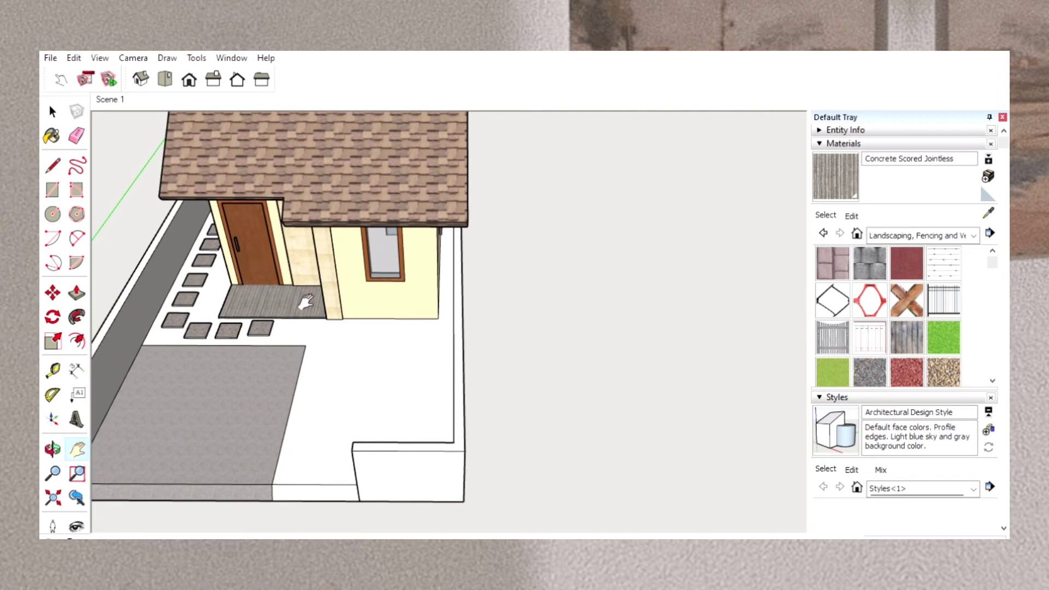
pyautogui.scroll(-3, 855, 324)
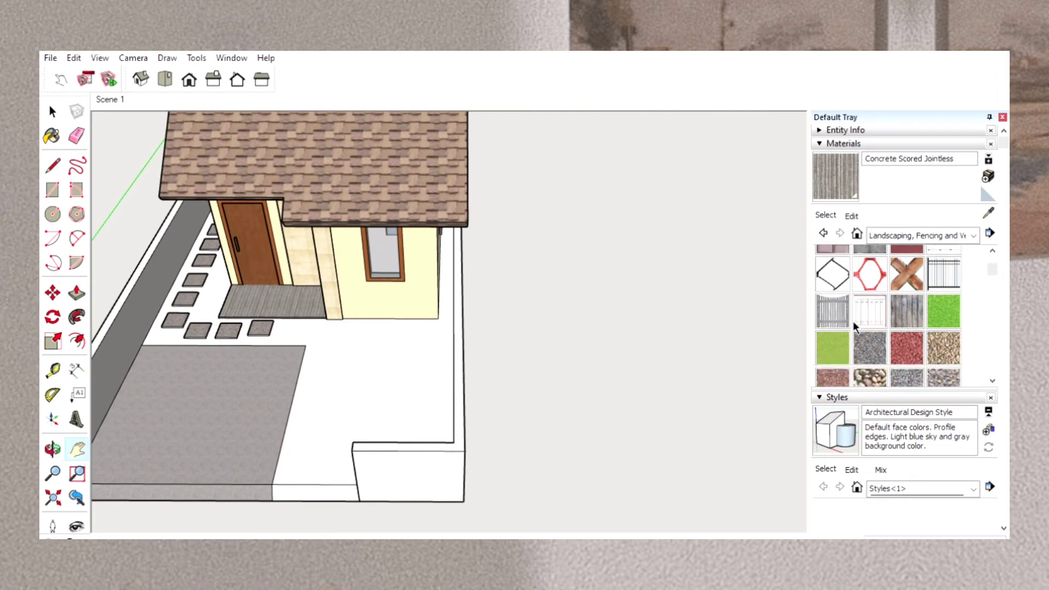
pyautogui.scroll(-5, 854, 324)
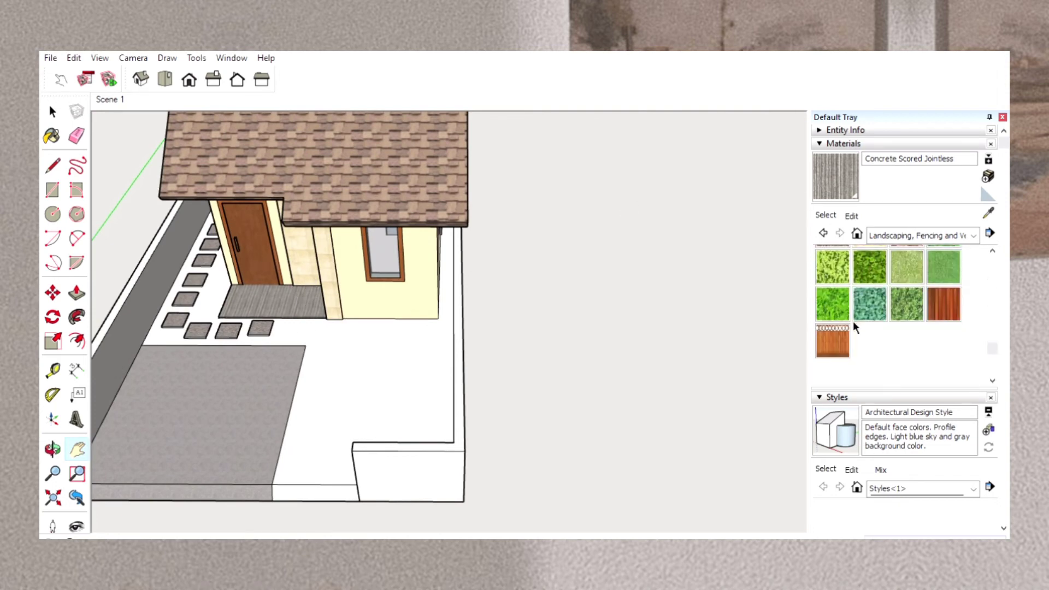
pyautogui.scroll(6, 853, 320)
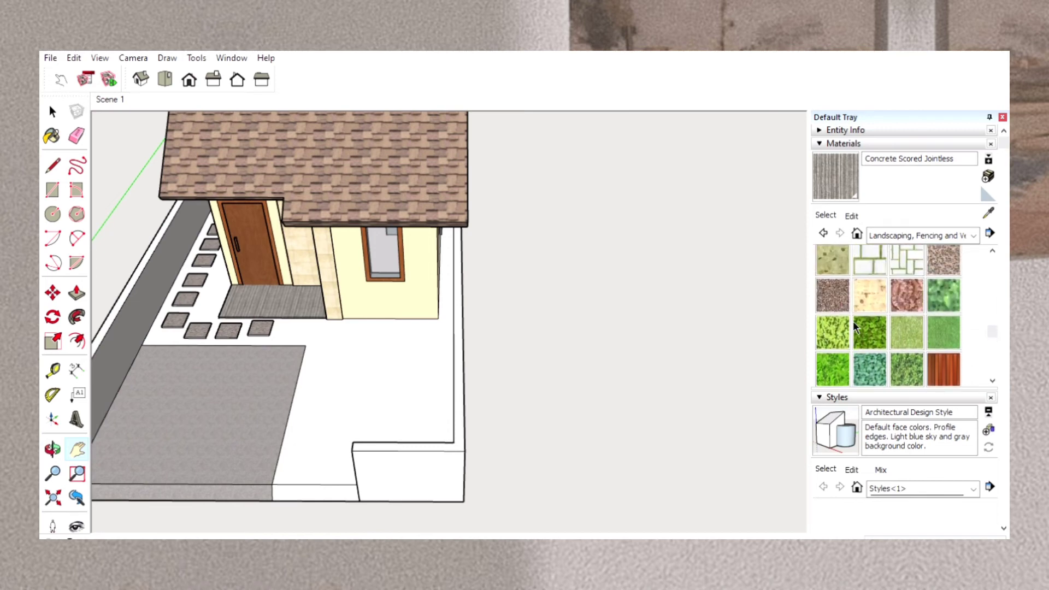
pyautogui.scroll(5, 854, 321)
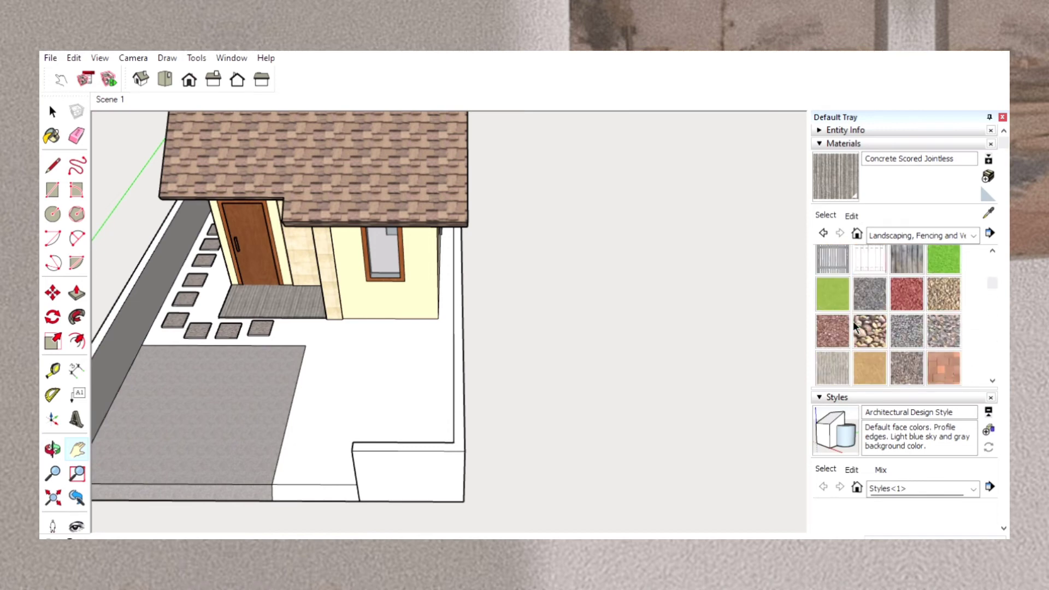
pyautogui.click(944, 279)
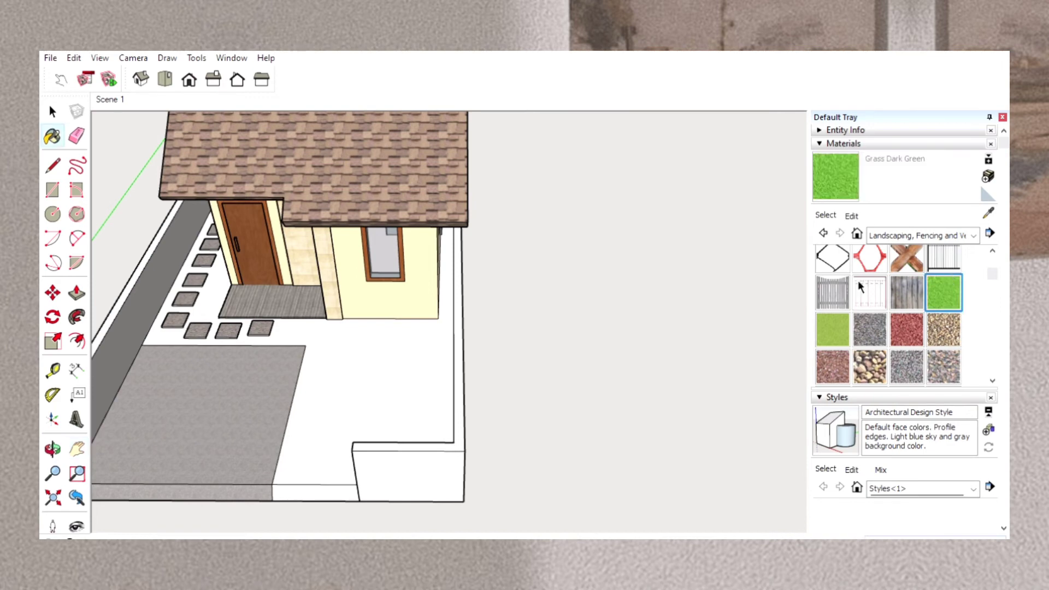
pyautogui.click(402, 362)
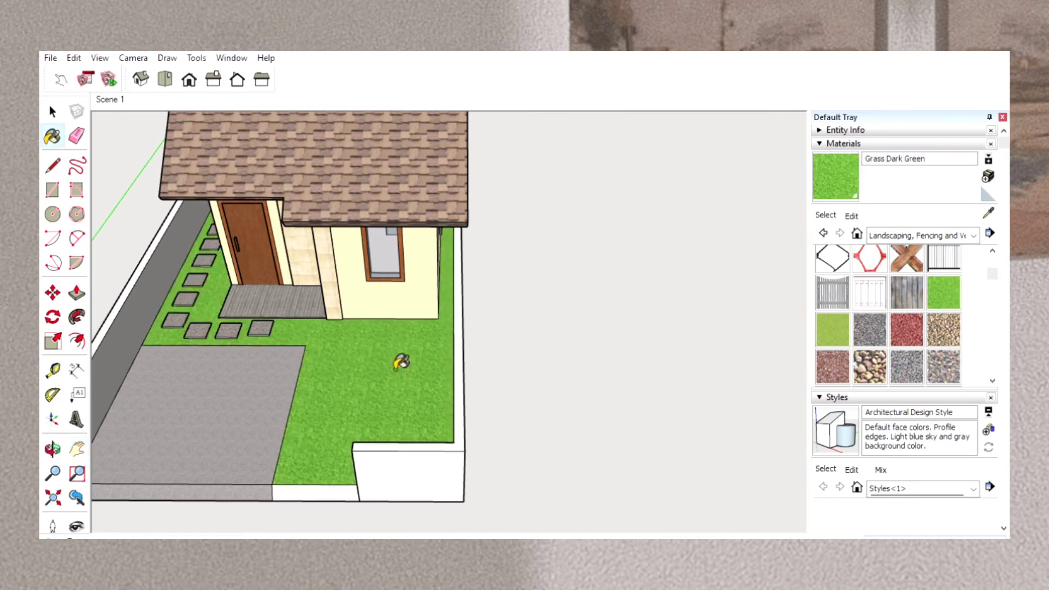
pyautogui.click(321, 490)
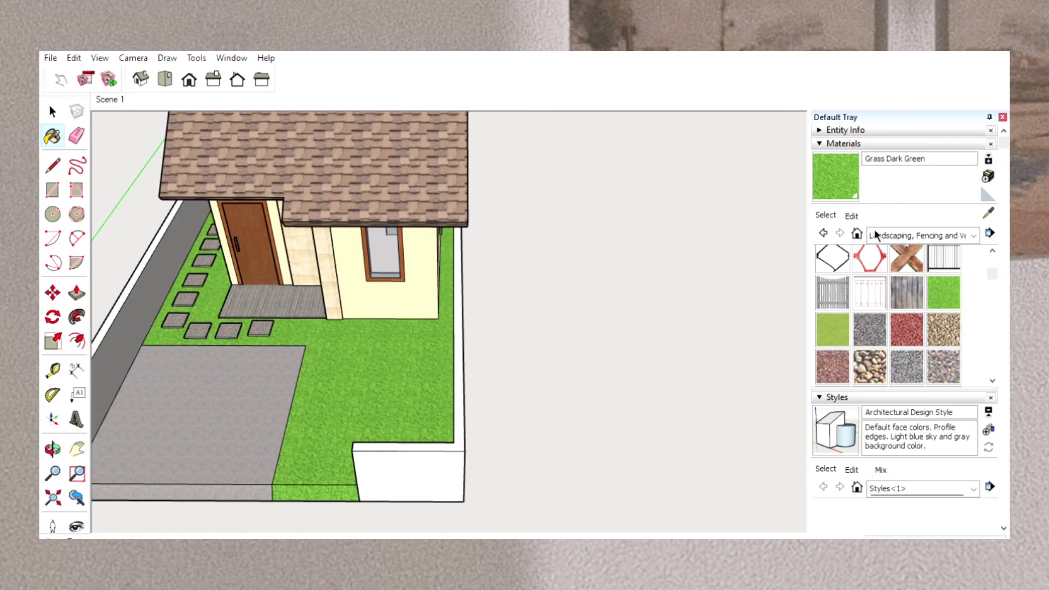
# Browse the fencing and paving textures in the Landscaping and Fencing collection for a finish for the white front wall.
pyautogui.click(873, 255)
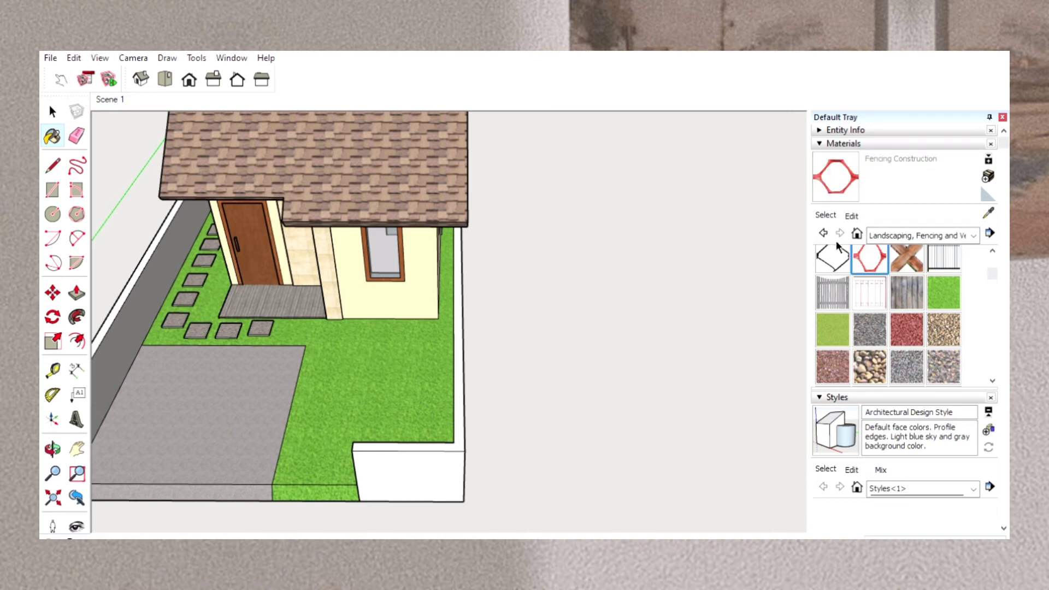
pyautogui.click(838, 257)
pyautogui.scroll(1, 907, 284)
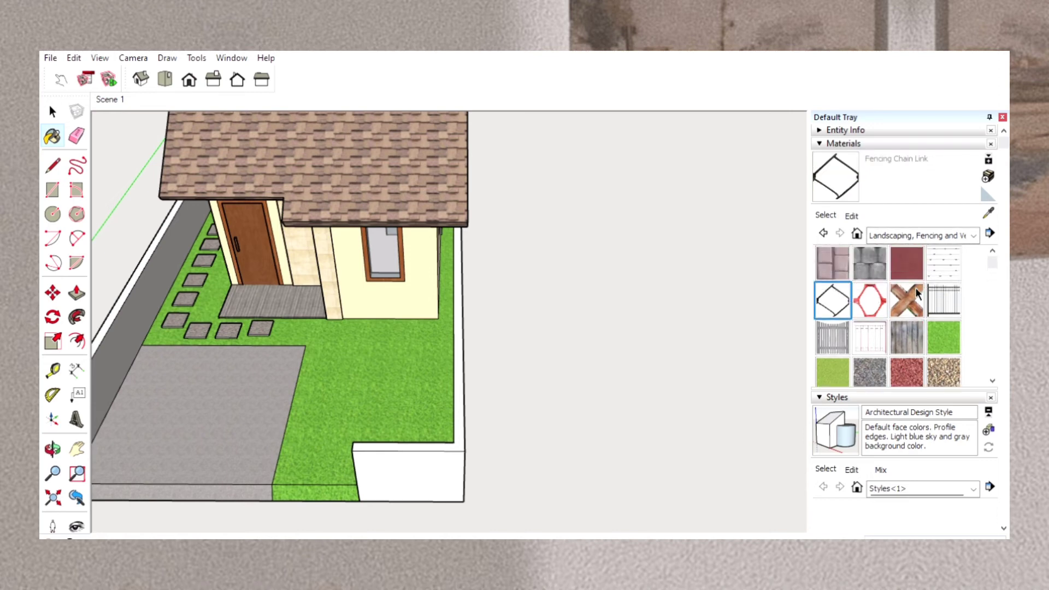
pyautogui.click(877, 257)
pyautogui.click(831, 253)
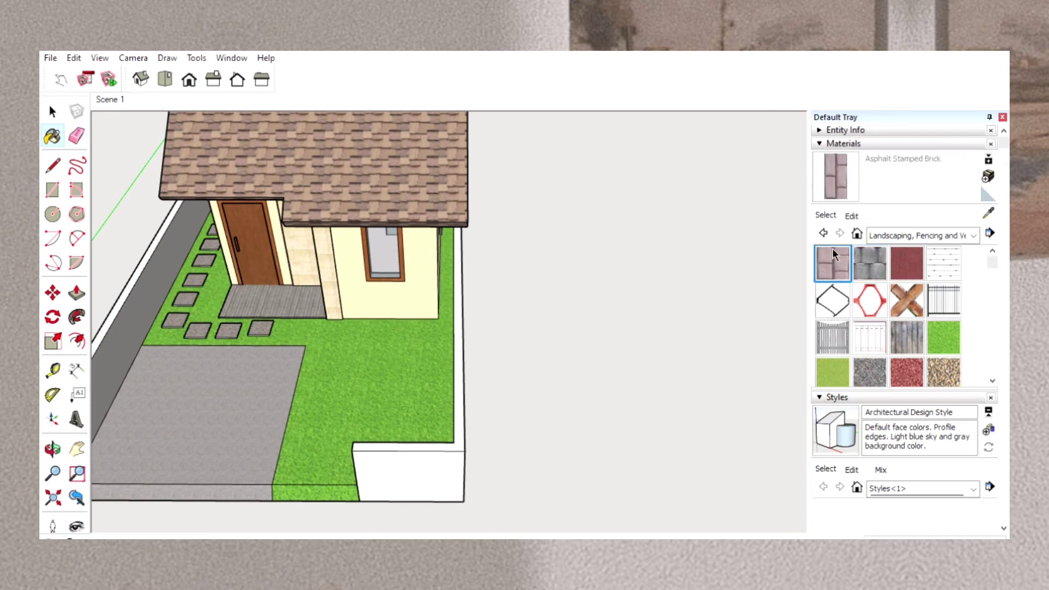
pyautogui.click(946, 250)
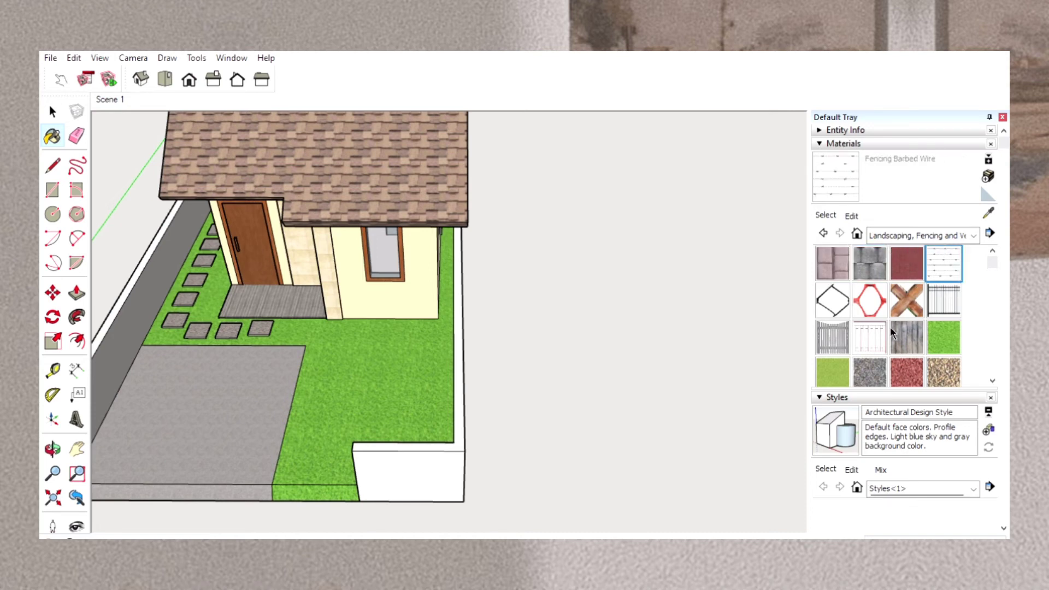
pyautogui.scroll(-1, 890, 327)
pyautogui.scroll(-5, 890, 327)
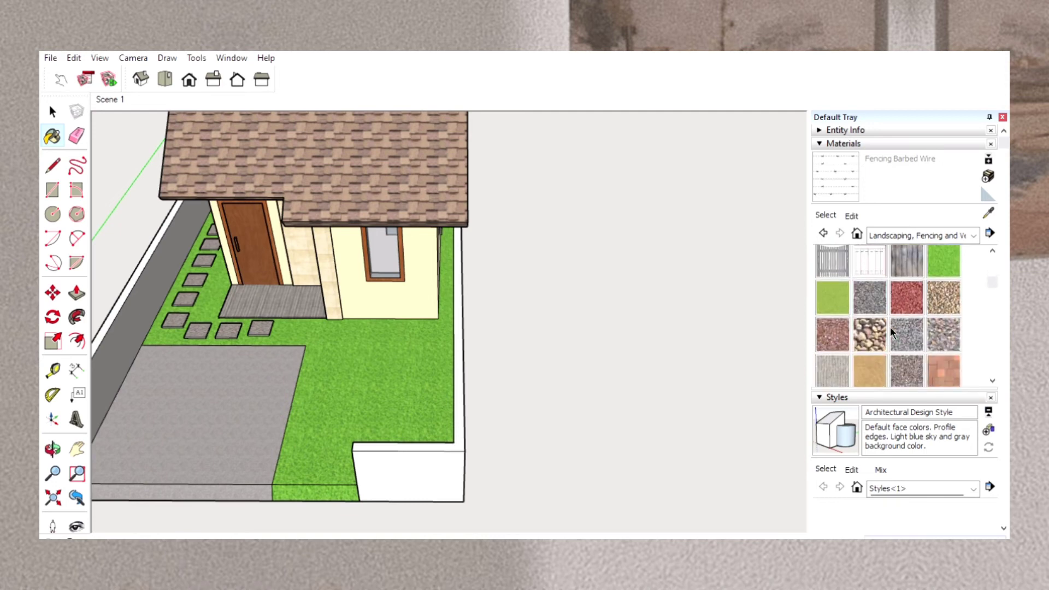
pyautogui.scroll(-4, 890, 327)
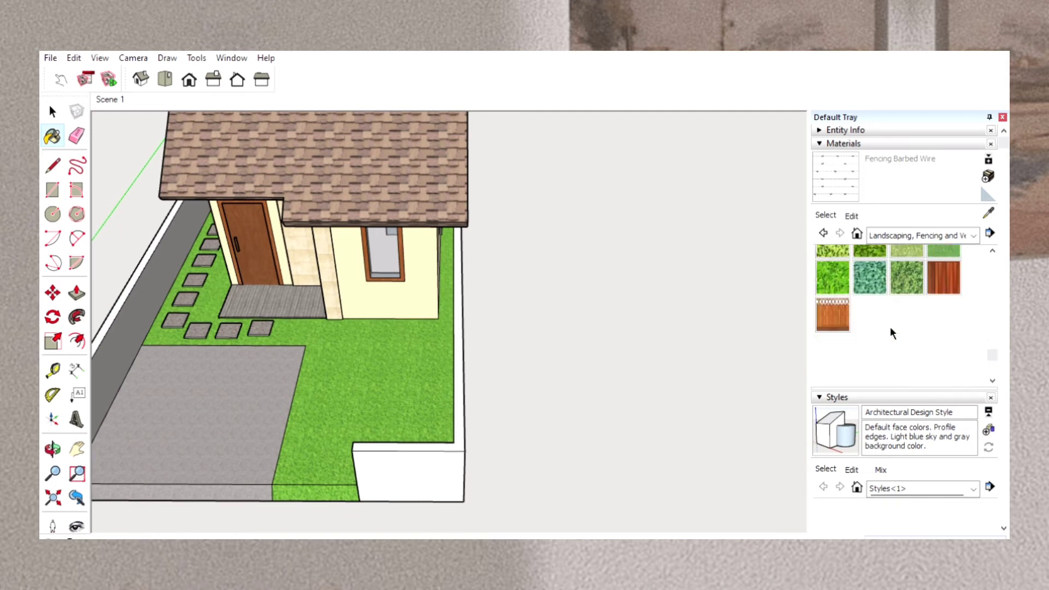
# Try Wood Fence with Lattice on the low front wall twice, undoing the paint each time.
pyautogui.click(844, 334)
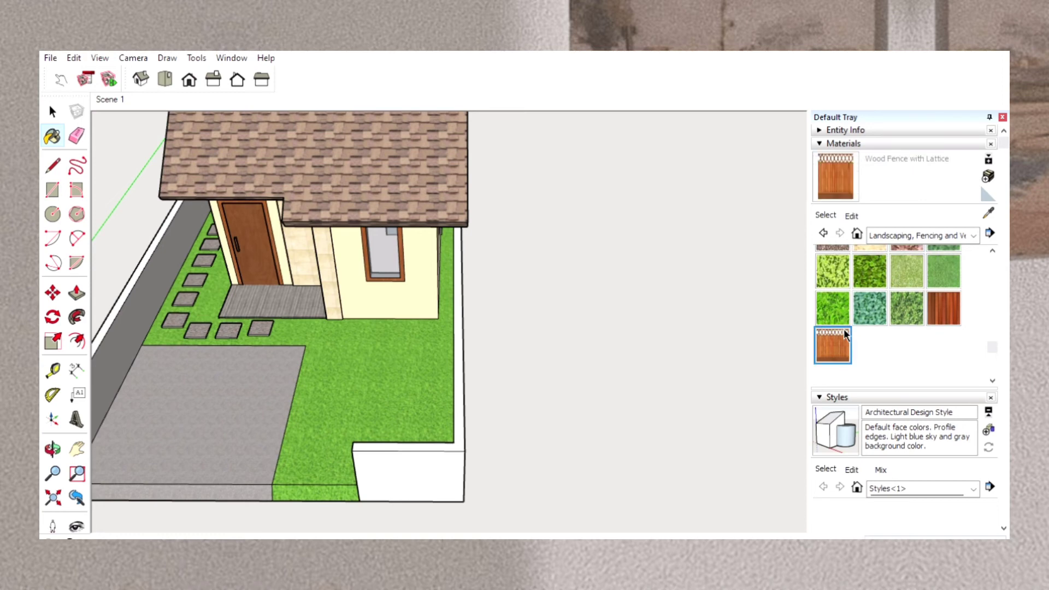
pyautogui.click(52, 449)
pyautogui.moveTo(300, 515); pyautogui.dragTo(304, 410)
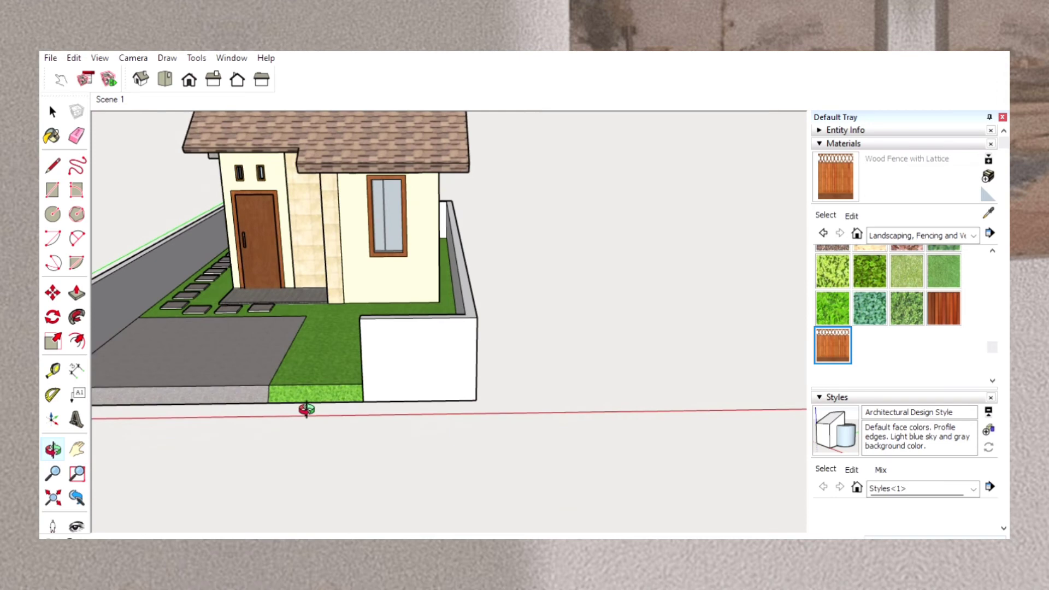
pyautogui.click(824, 167)
pyautogui.click(415, 344)
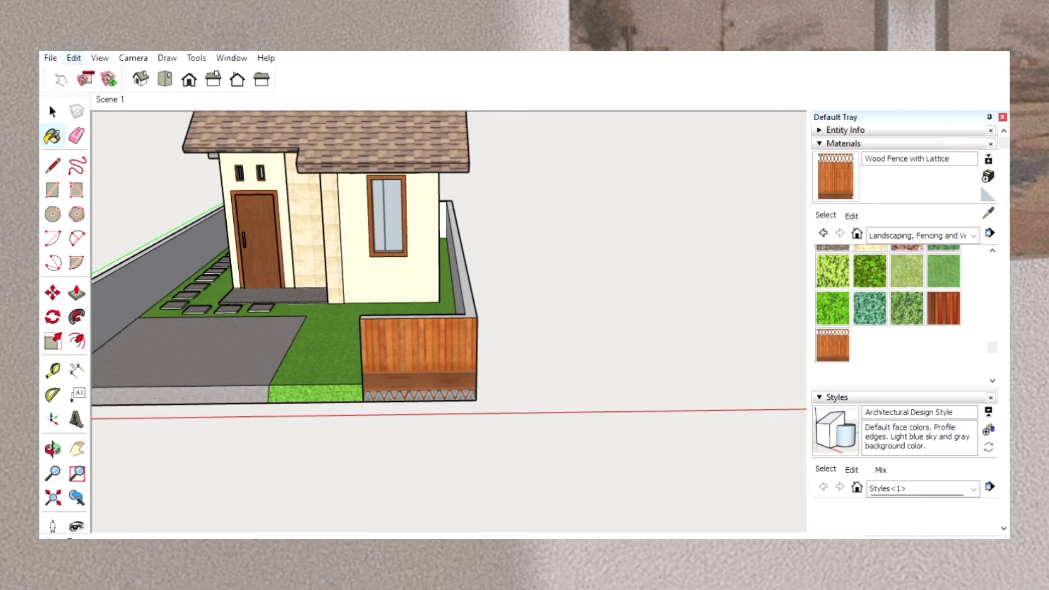
pyautogui.click(90, 68)
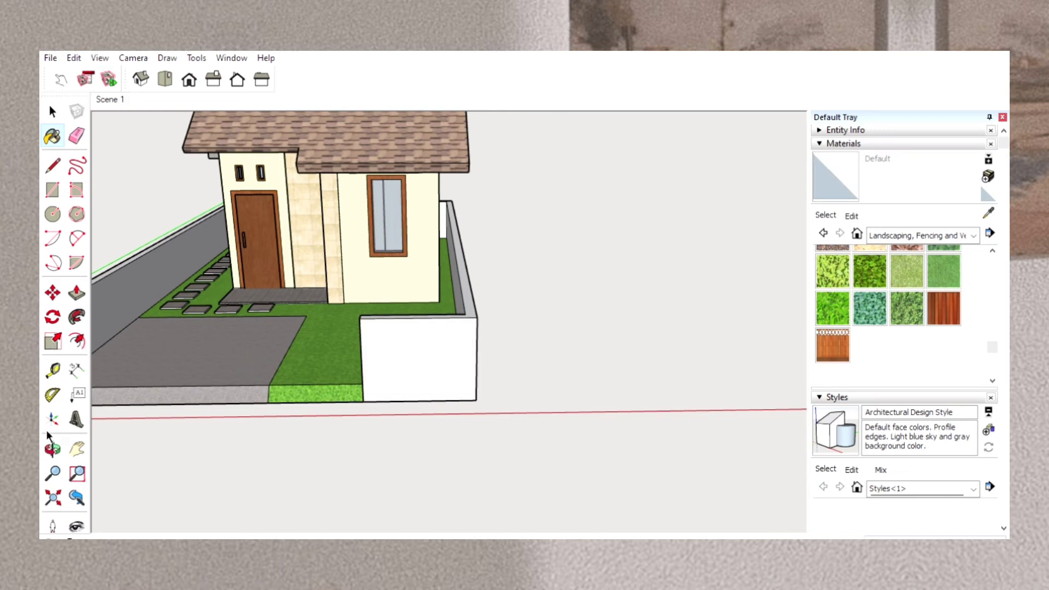
pyautogui.click(53, 448)
pyautogui.moveTo(224, 465); pyautogui.dragTo(255, 446)
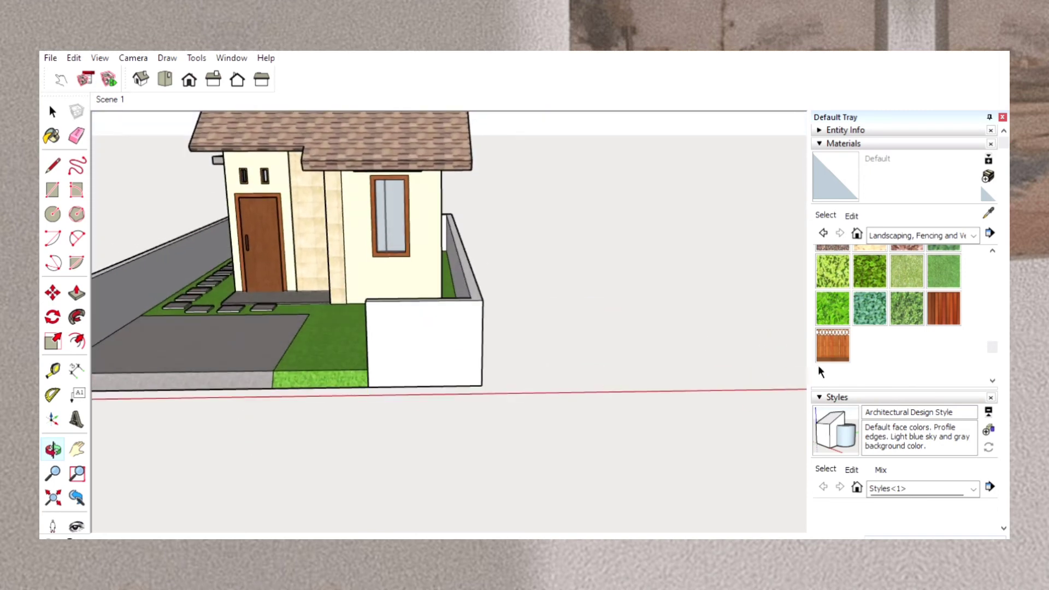
pyautogui.click(829, 345)
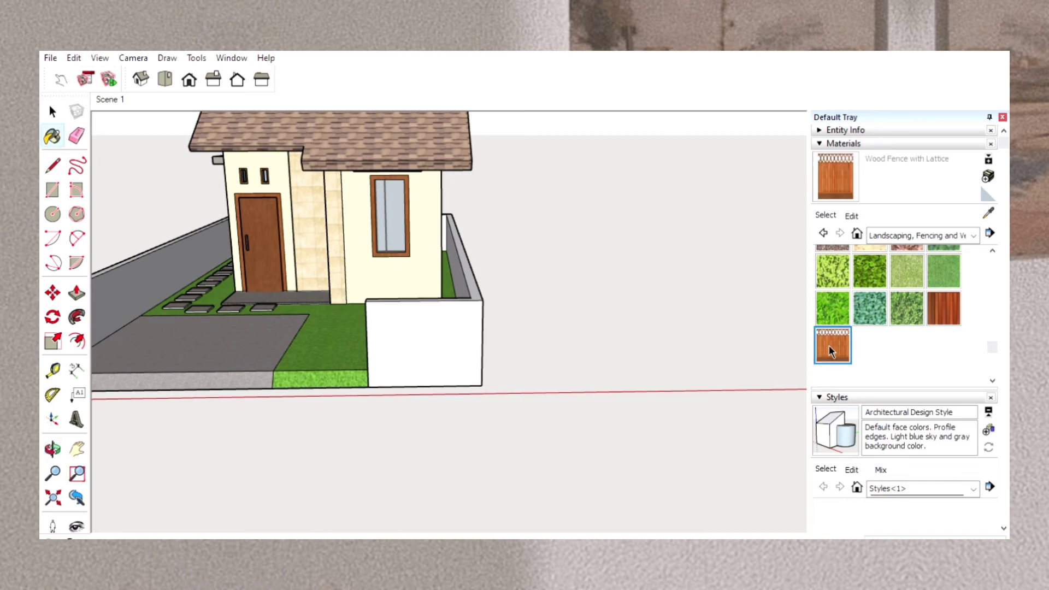
pyautogui.click(441, 326)
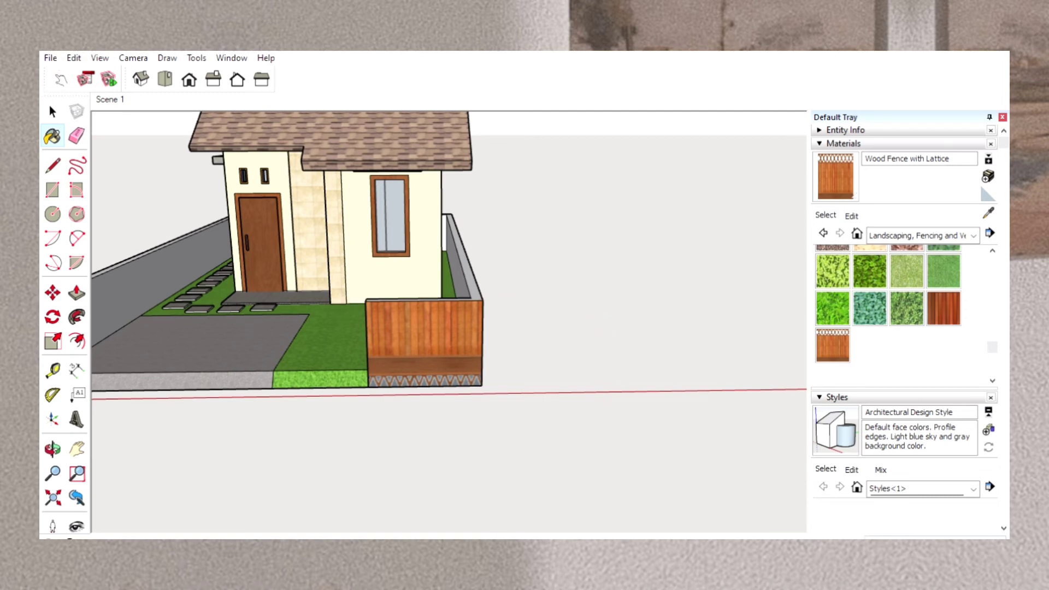
pyautogui.hotkey('ctrl', 'z')
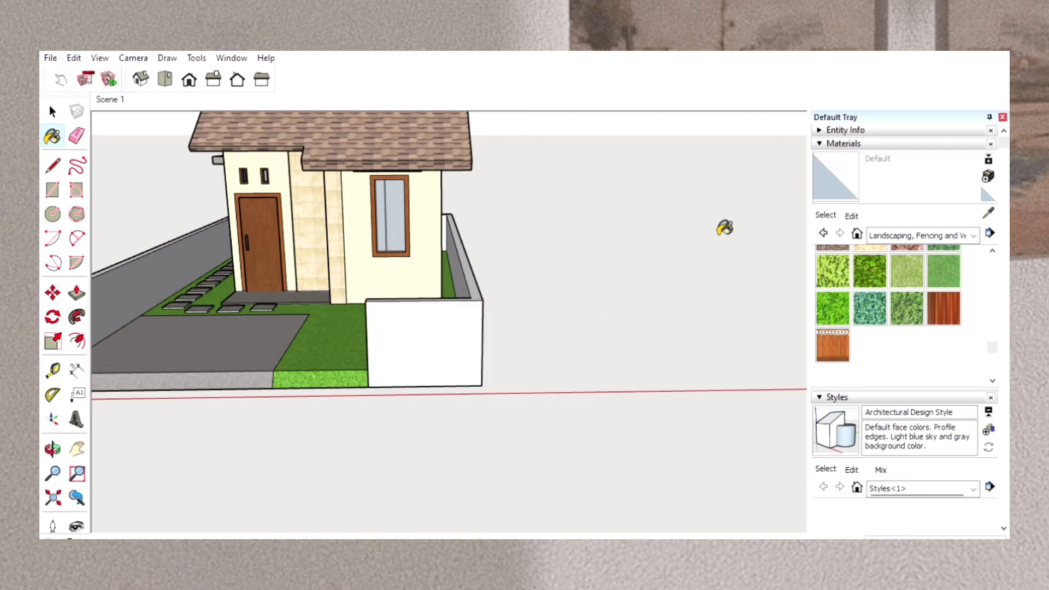
# Try the Fencing Railing Metal material on the outer face of the low front wall.
pyautogui.scroll(1, 945, 317)
pyautogui.scroll(5, 936, 310)
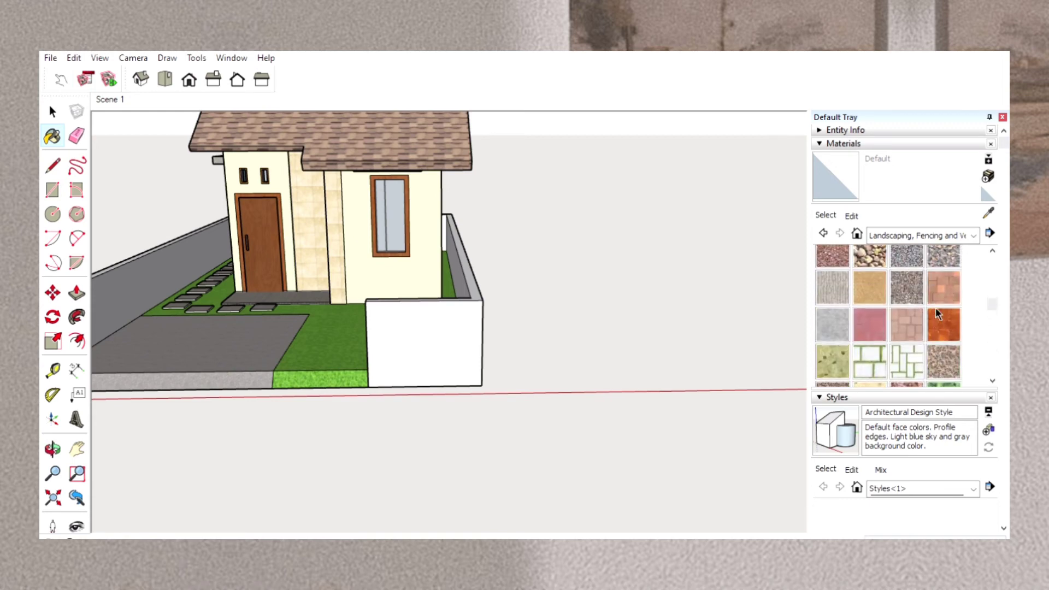
pyautogui.scroll(2, 935, 307)
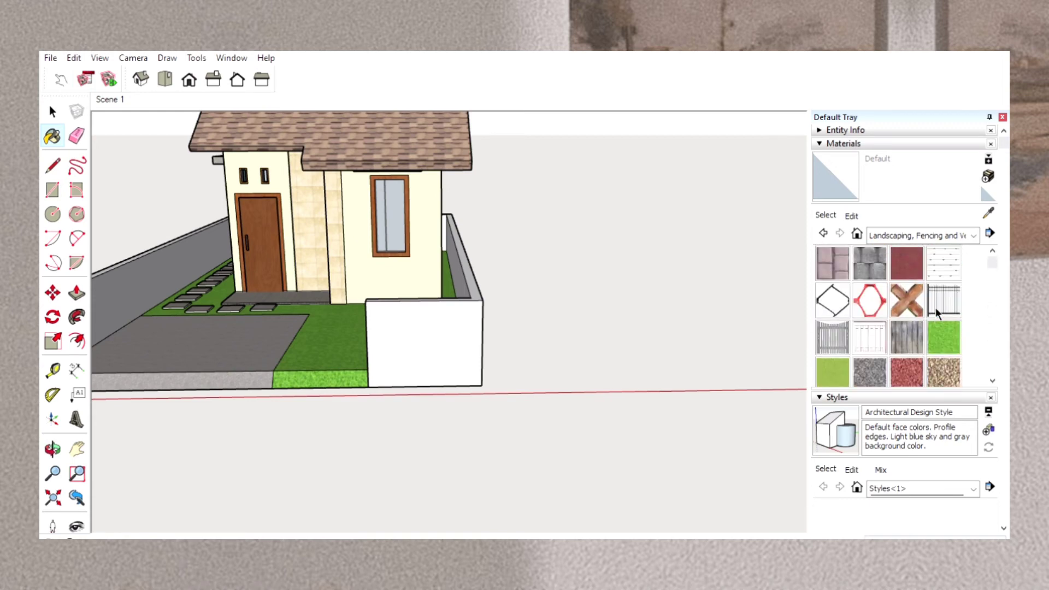
pyautogui.click(855, 323)
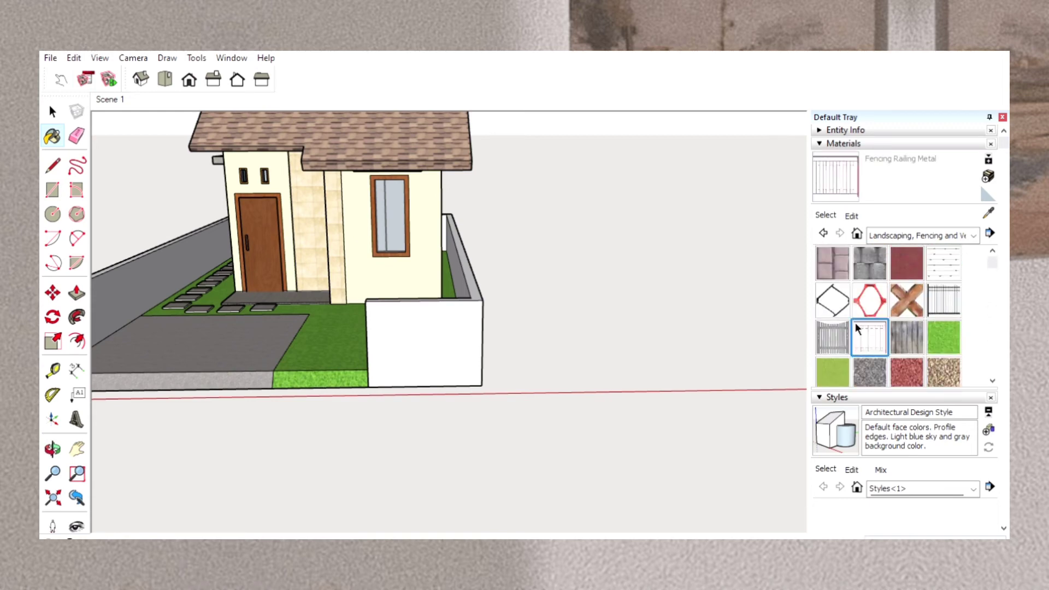
pyautogui.click(404, 338)
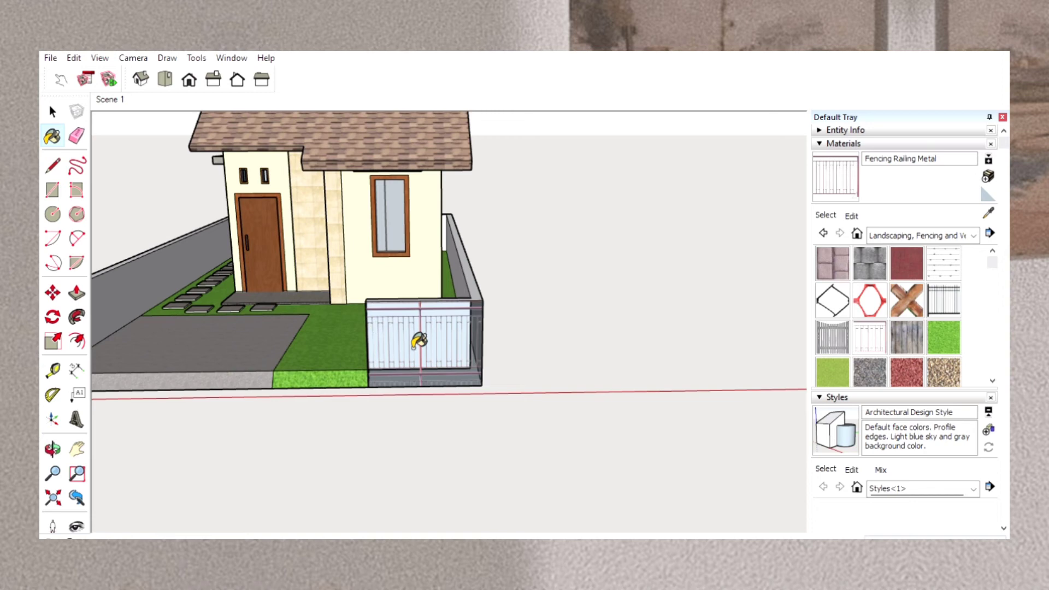
# Try Fencing Picket Concave on the low front wall's outer face and along the tops of the boundary walls.
pyautogui.click(842, 324)
pyautogui.click(439, 330)
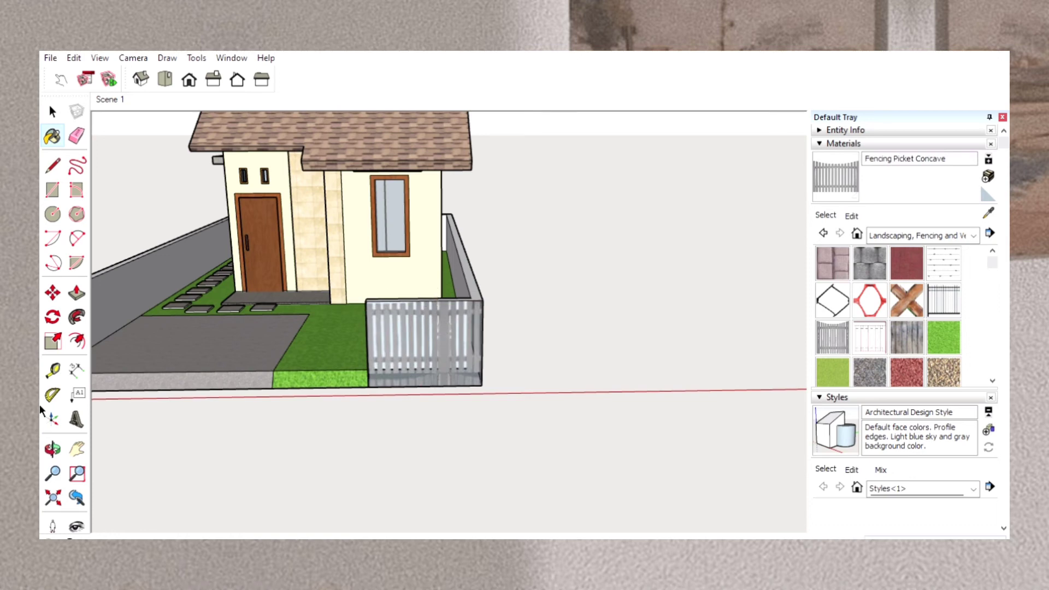
pyautogui.click(52, 449)
pyautogui.moveTo(392, 246); pyautogui.dragTo(391, 324)
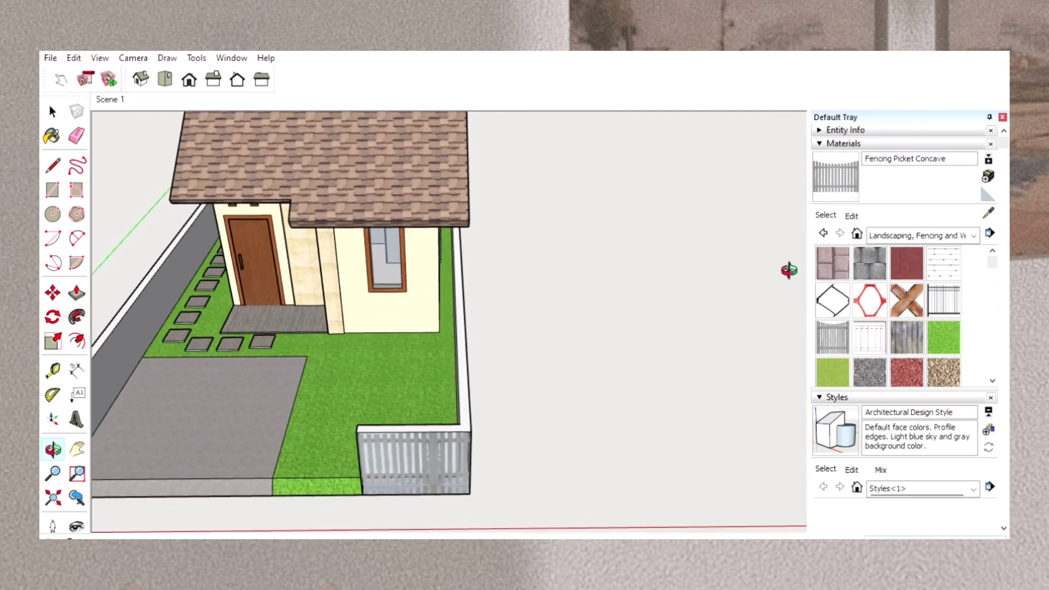
pyautogui.click(843, 171)
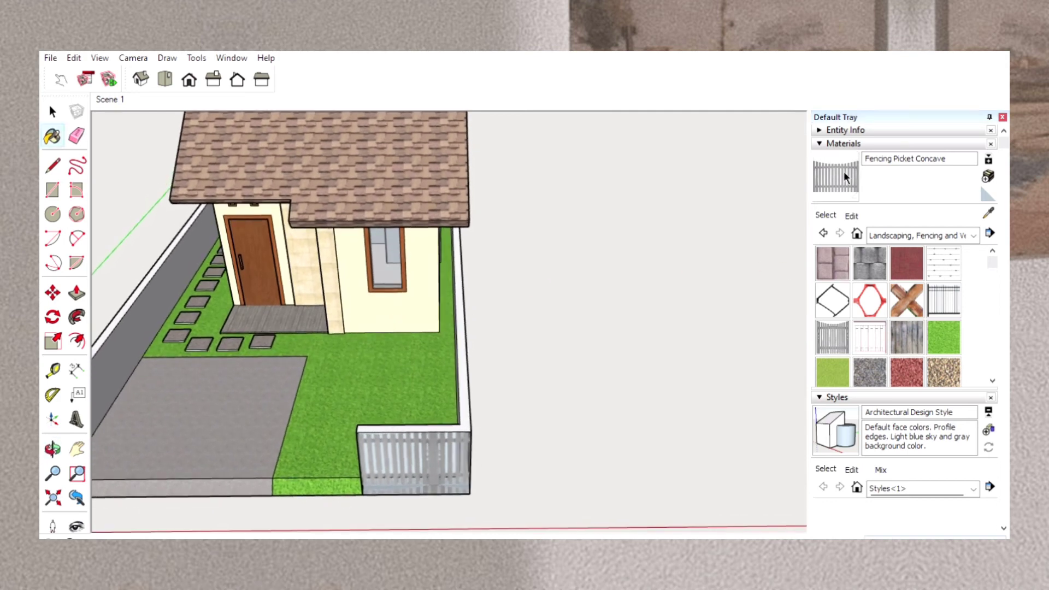
pyautogui.click(460, 425)
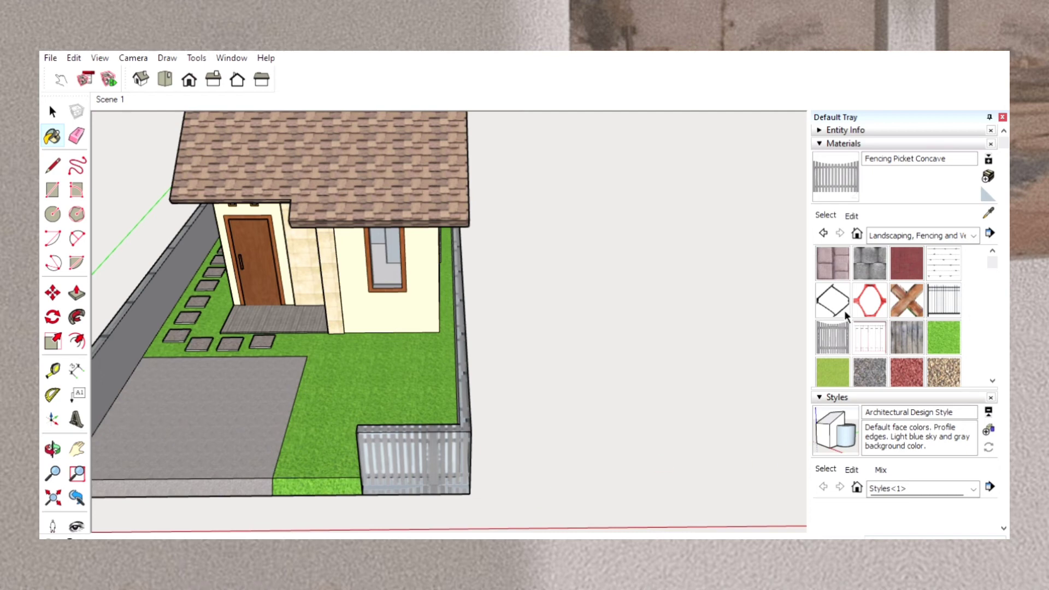
# Try Fencing Barbed Wire on the low front wall's outer face and along the tops of the boundary walls.
pyautogui.click(874, 260)
pyautogui.click(941, 261)
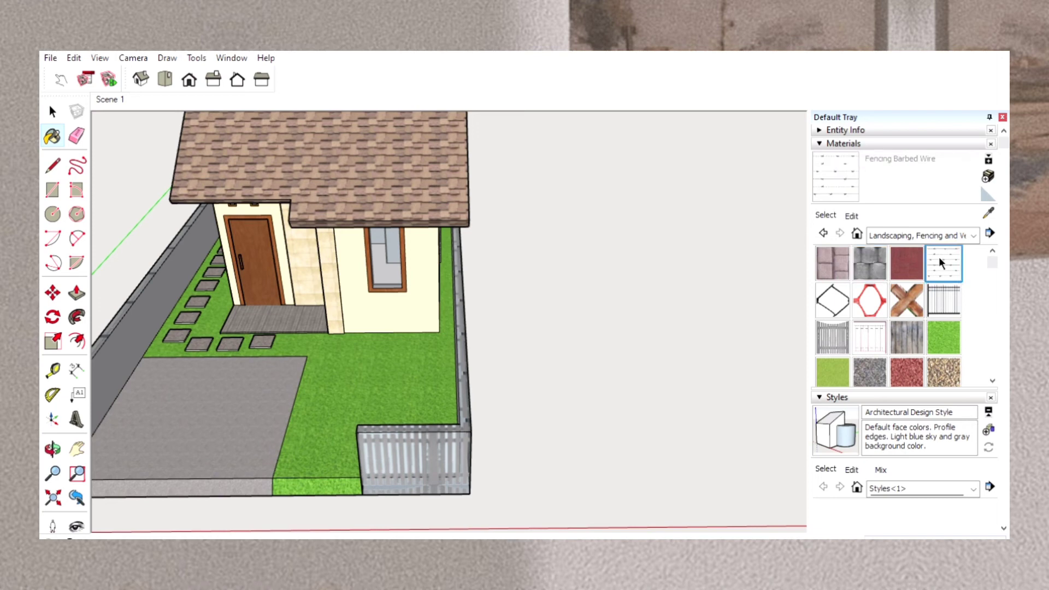
pyautogui.click(420, 462)
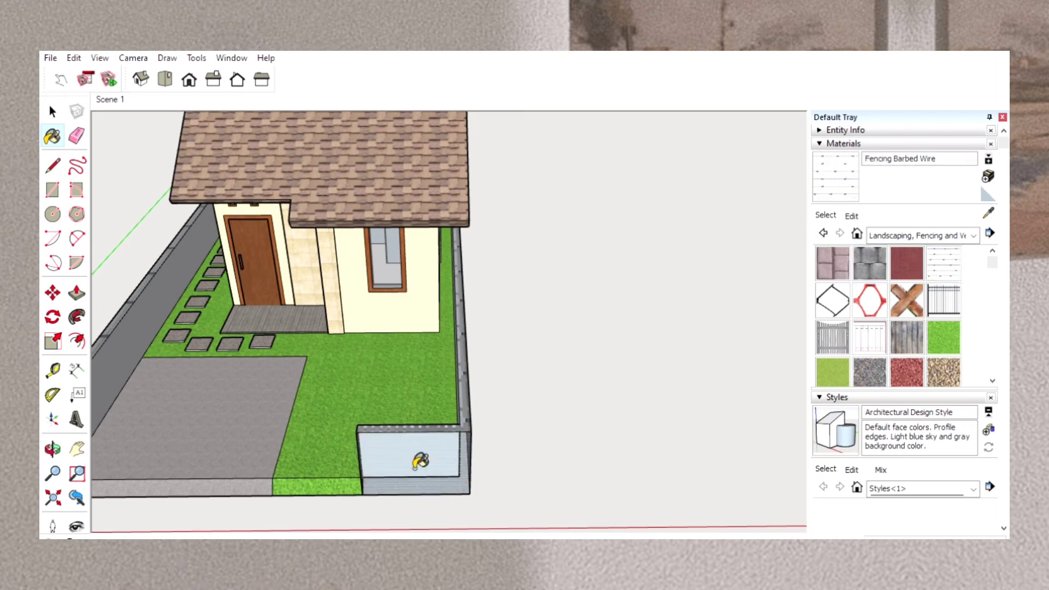
pyautogui.click(422, 428)
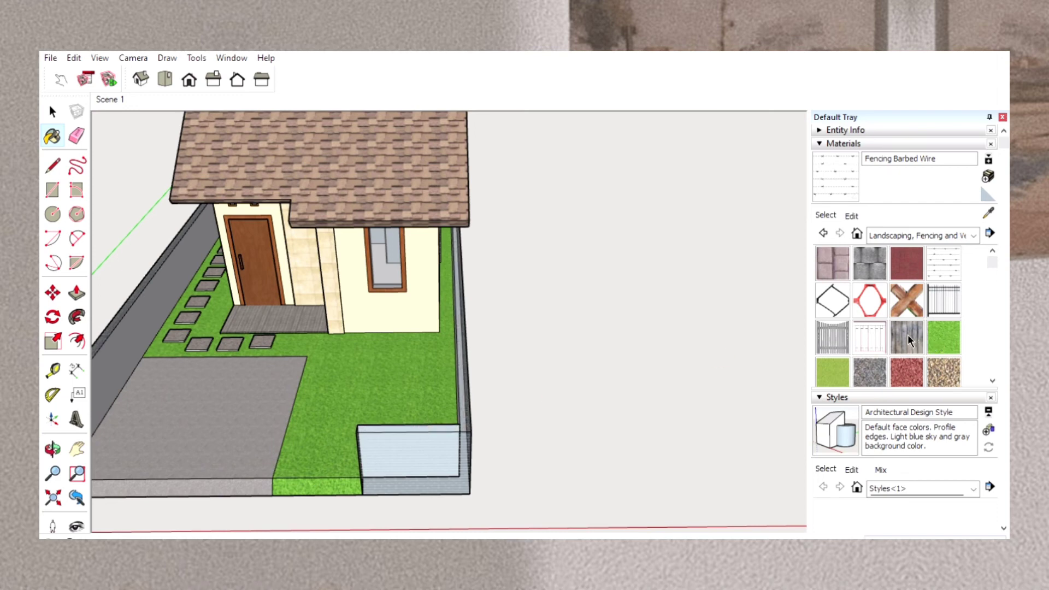
# Paint the front wall's outer face, the boundary wall tops and the driveway-side wall's inner face with Fencing Wood Old.
pyautogui.click(903, 318)
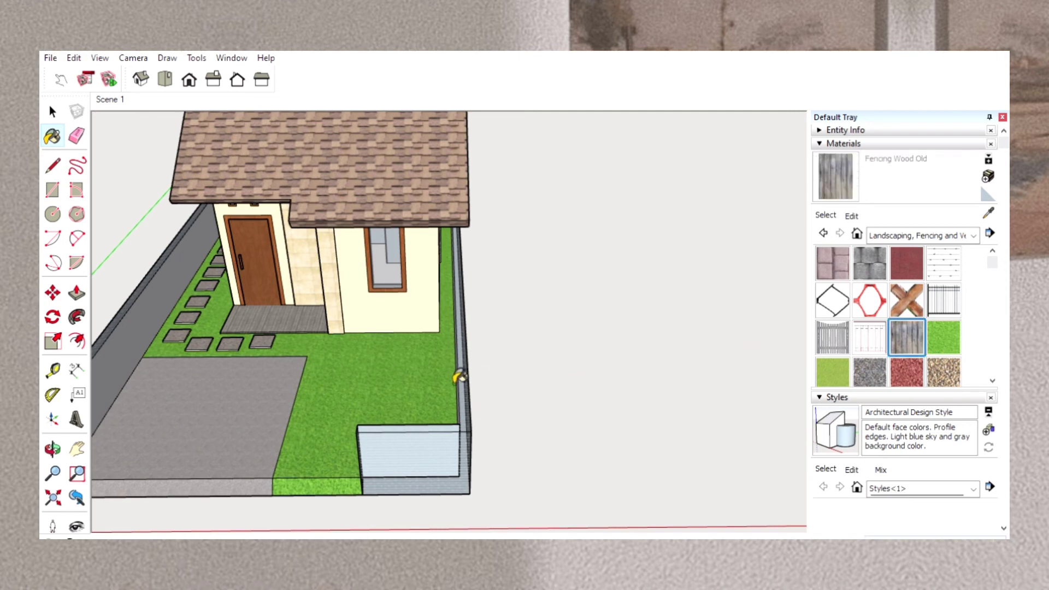
pyautogui.click(407, 453)
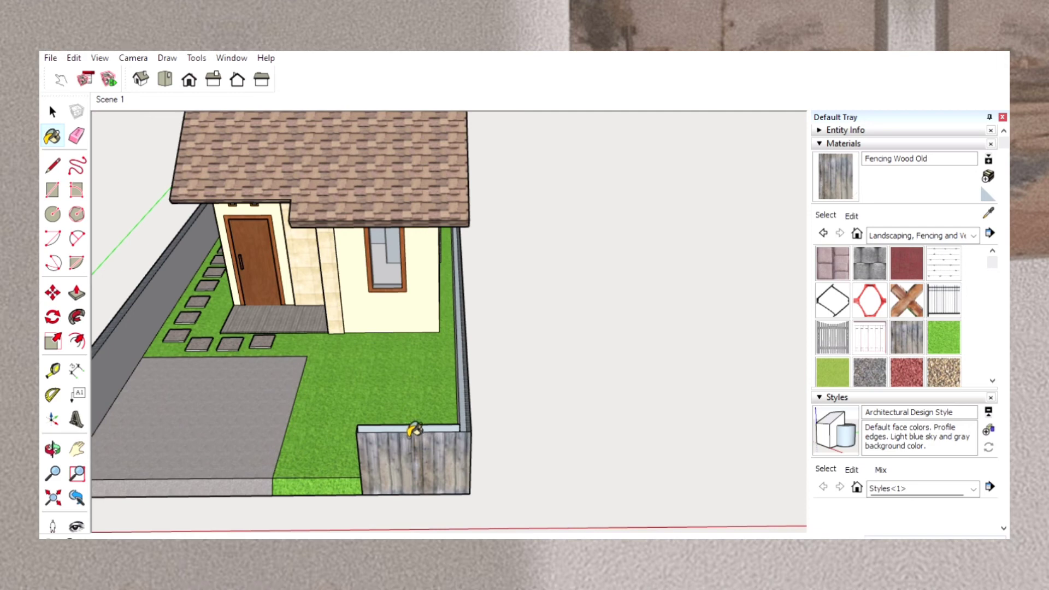
pyautogui.click(407, 429)
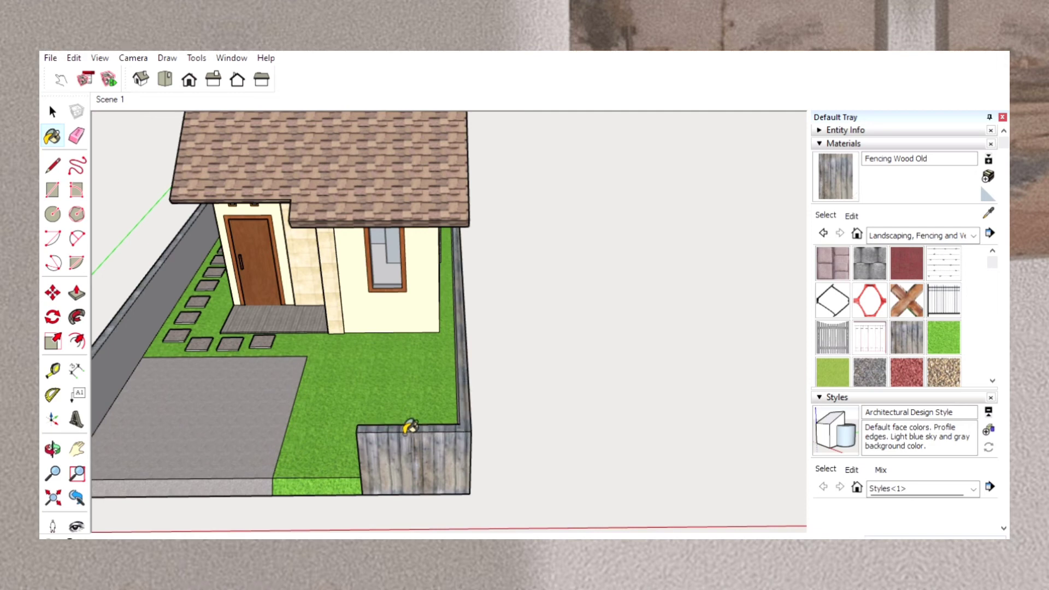
pyautogui.click(137, 325)
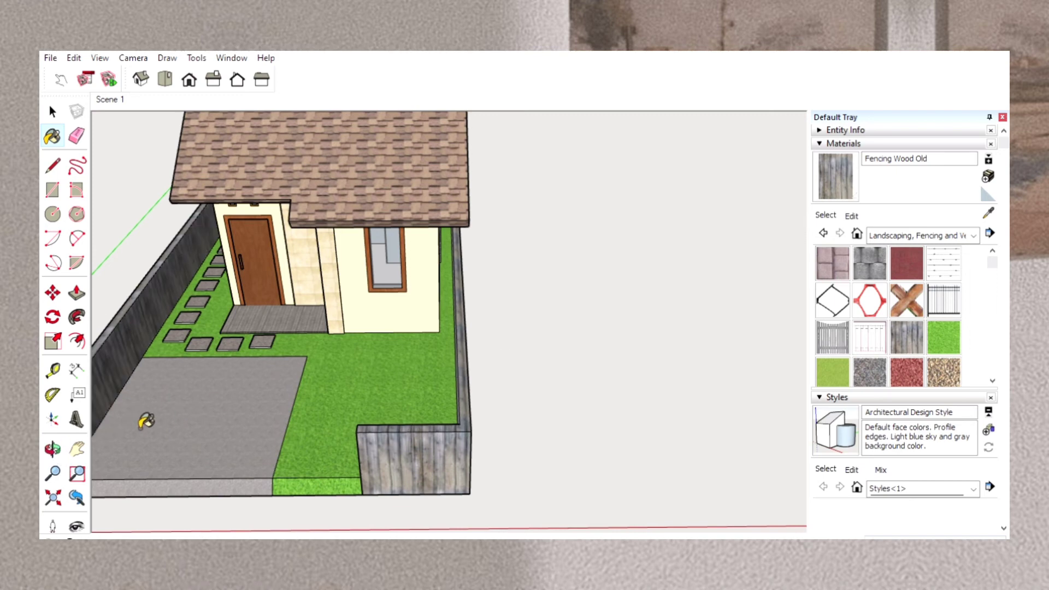
# Apply Fencing Wood Old to the front wall's end, the far side wall's inner face and the driveway-side wall's outer face.
pyautogui.click(53, 449)
pyautogui.moveTo(173, 421)
pyautogui.mouseDown()
pyautogui.moveTo(306, 377)
pyautogui.moveTo(399, 328)
pyautogui.moveTo(457, 341)
pyautogui.mouseUp()
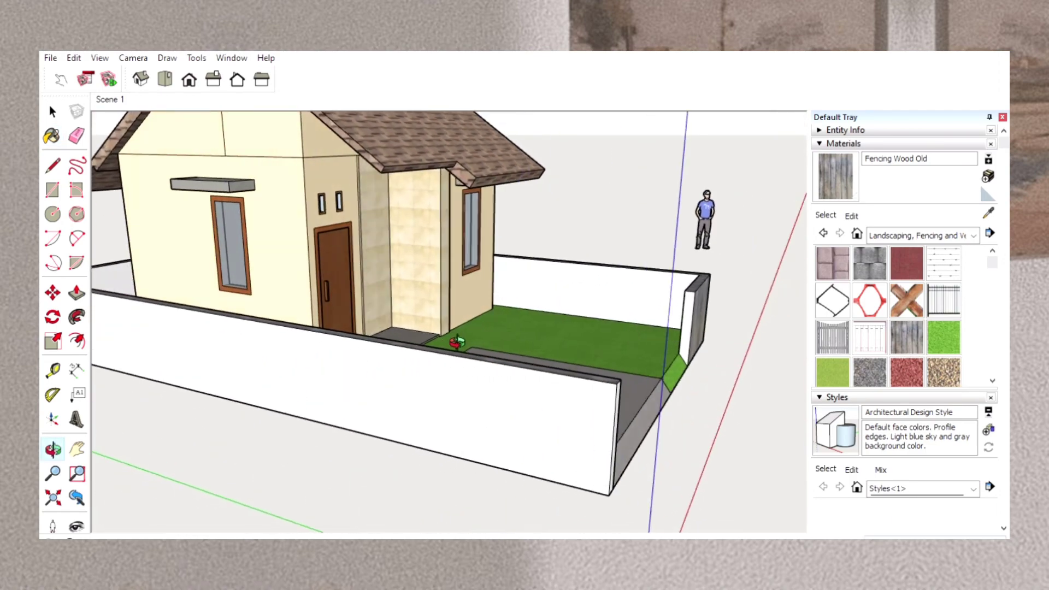
pyautogui.click(840, 172)
pyautogui.click(694, 324)
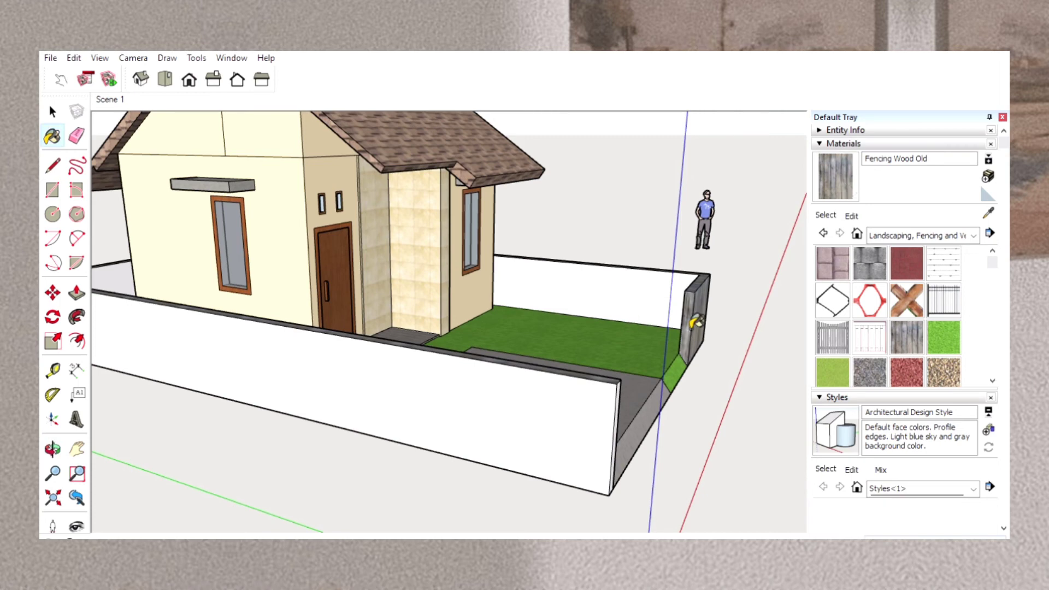
pyautogui.click(638, 290)
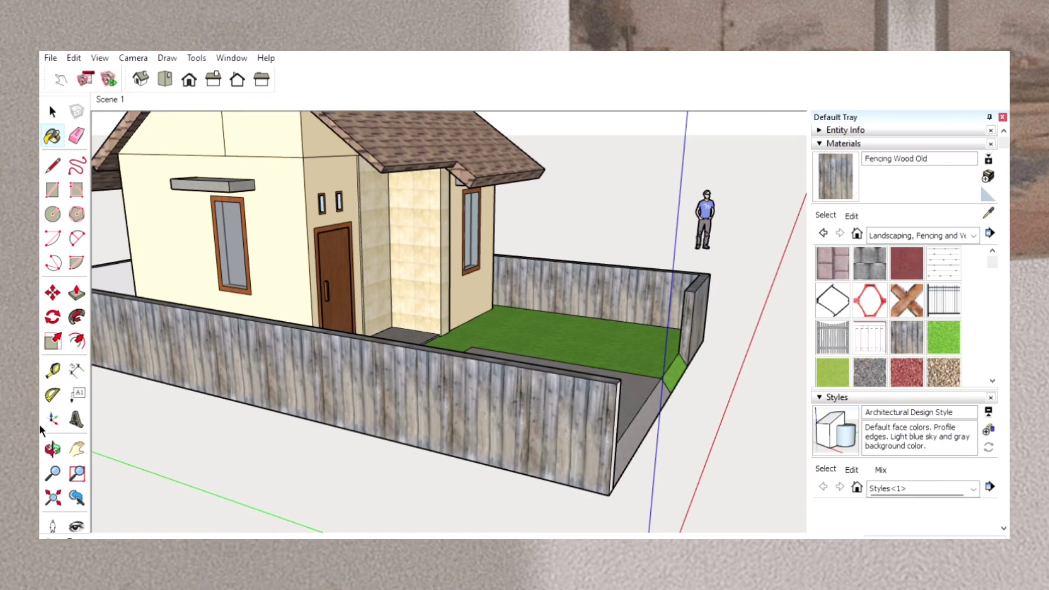
# Paint the outer face of the rear boundary wall with Fencing Wood Old.
pyautogui.click(53, 449)
pyautogui.moveTo(171, 368)
pyautogui.mouseDown()
pyautogui.moveTo(323, 410)
pyautogui.moveTo(433, 363)
pyautogui.moveTo(558, 347)
pyautogui.moveTo(637, 300)
pyautogui.moveTo(685, 311)
pyautogui.mouseUp()
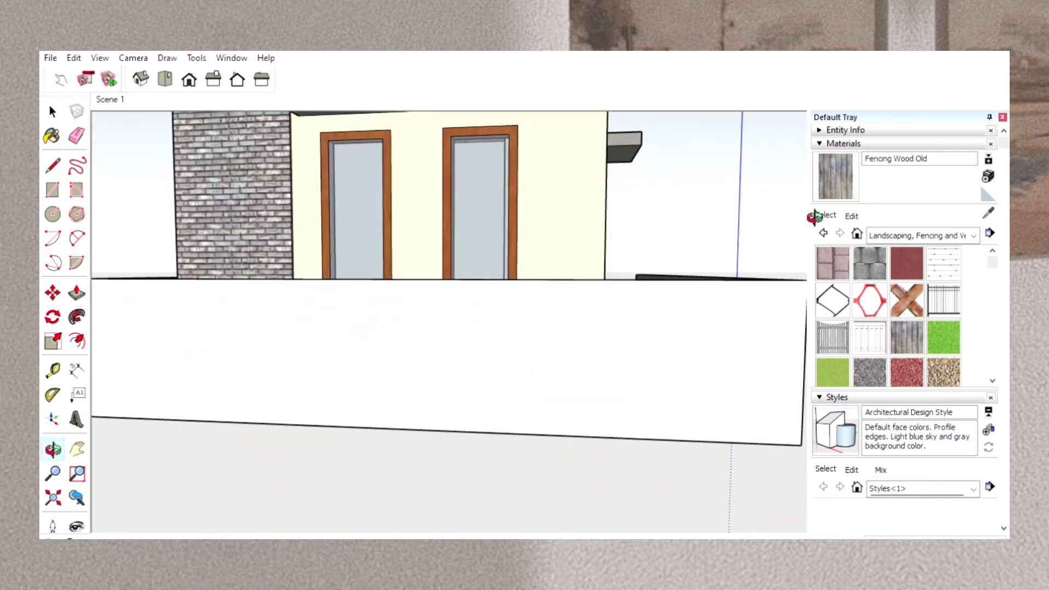
pyautogui.click(837, 168)
pyautogui.click(656, 390)
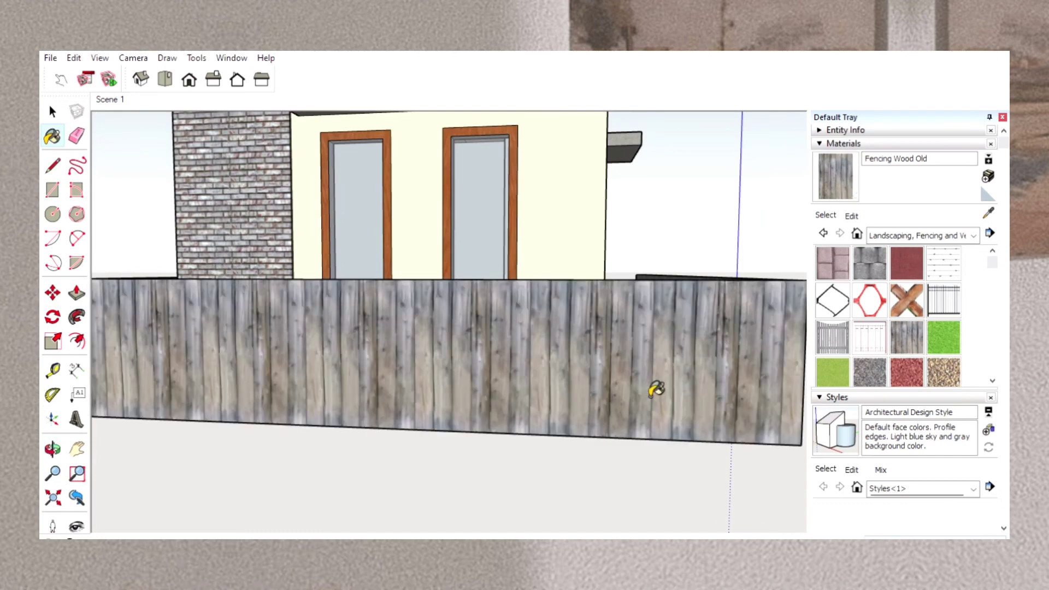
# Paint the inner faces of the rear boundary wall and the short front wall with Fencing Wood Old.
pyautogui.click(56, 442)
pyautogui.moveTo(533, 190); pyautogui.dragTo(240, 280)
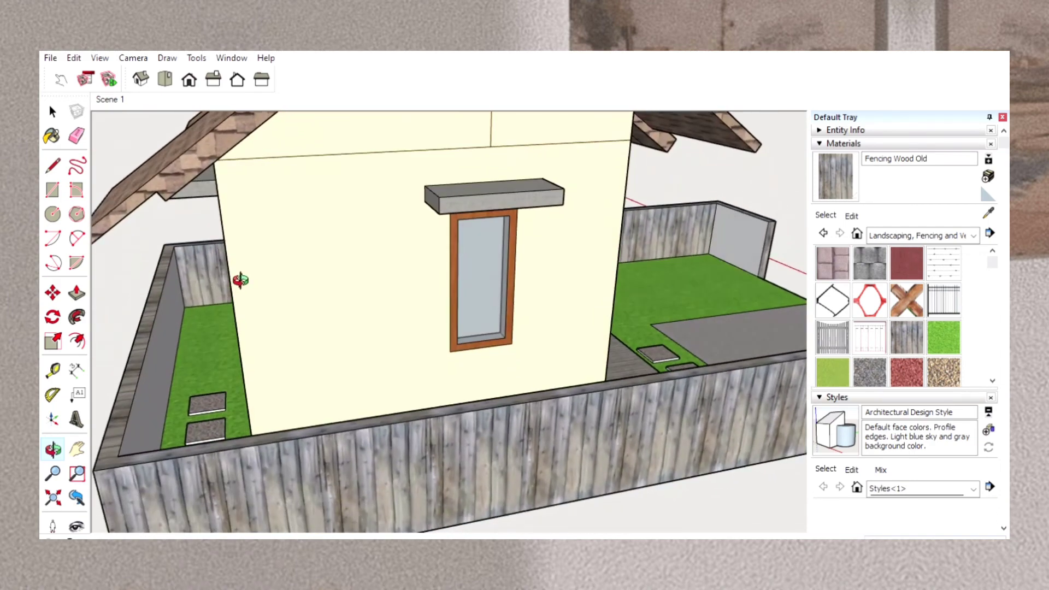
pyautogui.click(827, 166)
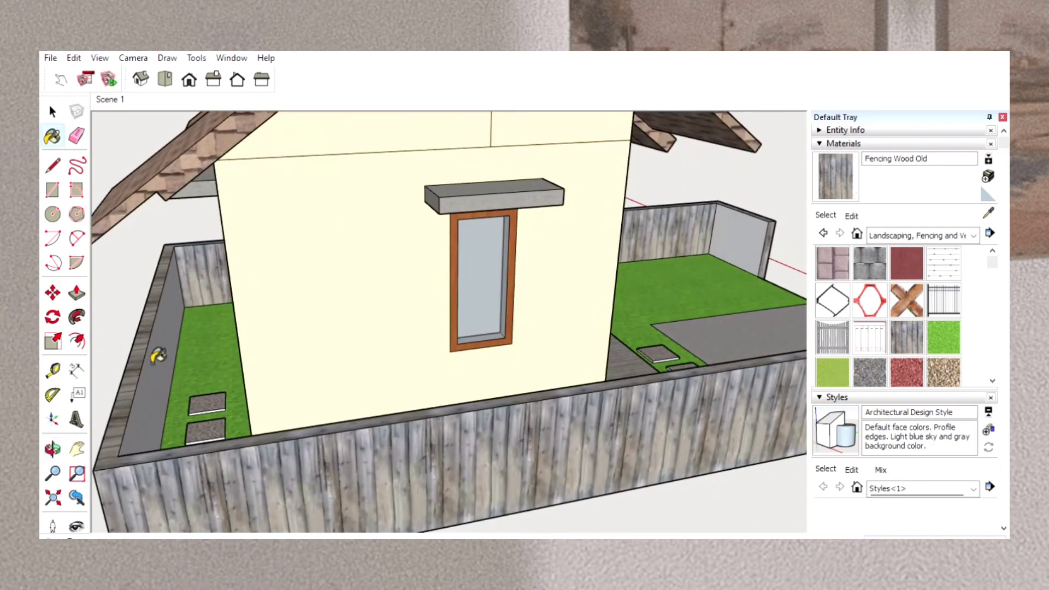
pyautogui.click(159, 361)
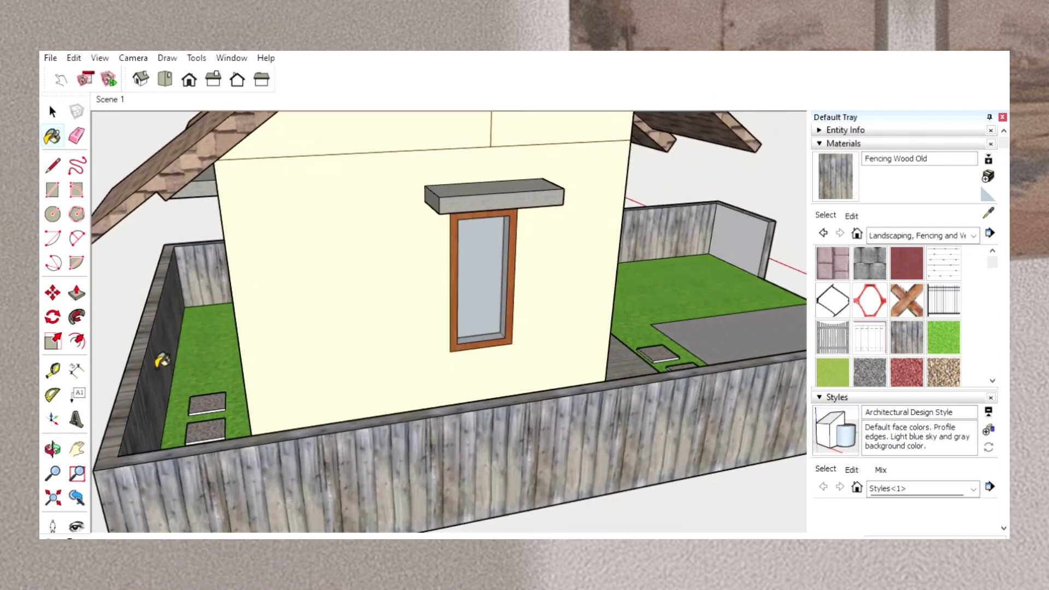
pyautogui.click(735, 234)
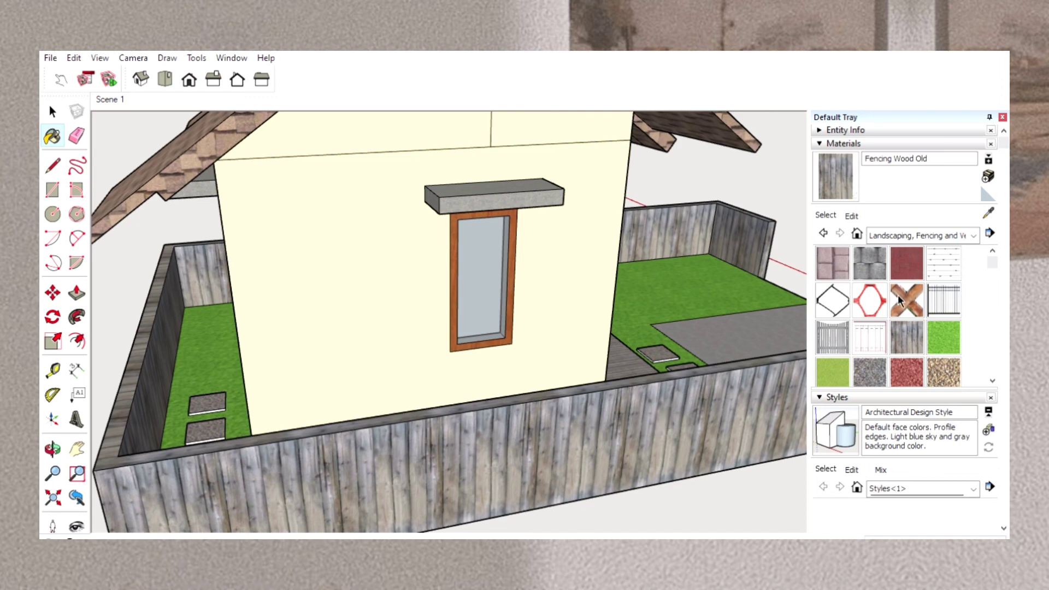
# Try Fencing Chain Link on the outer face of the driveway-side wall, and undo the paint.
pyautogui.click(839, 297)
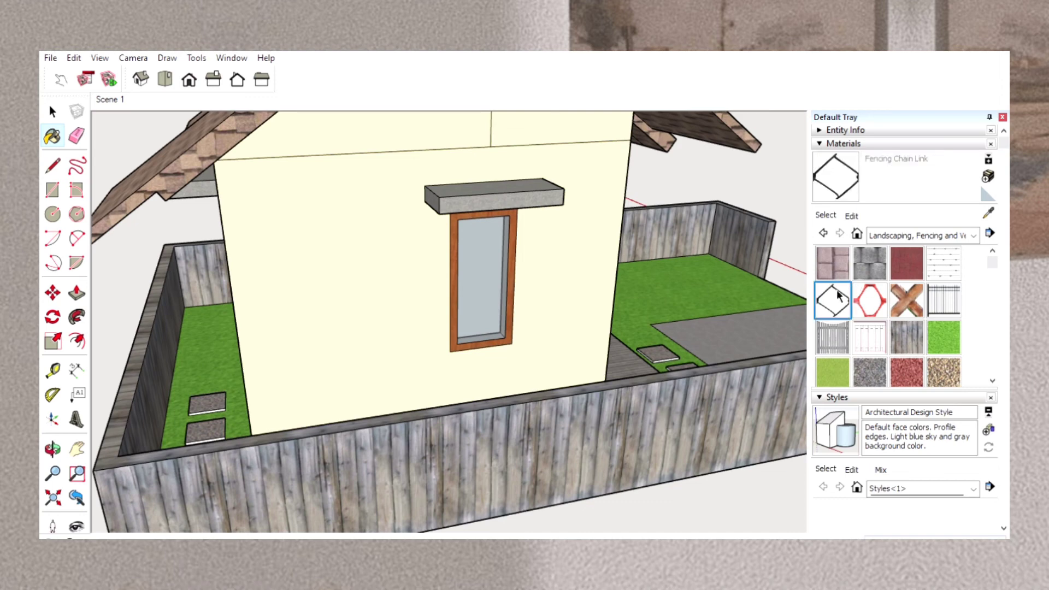
pyautogui.click(654, 435)
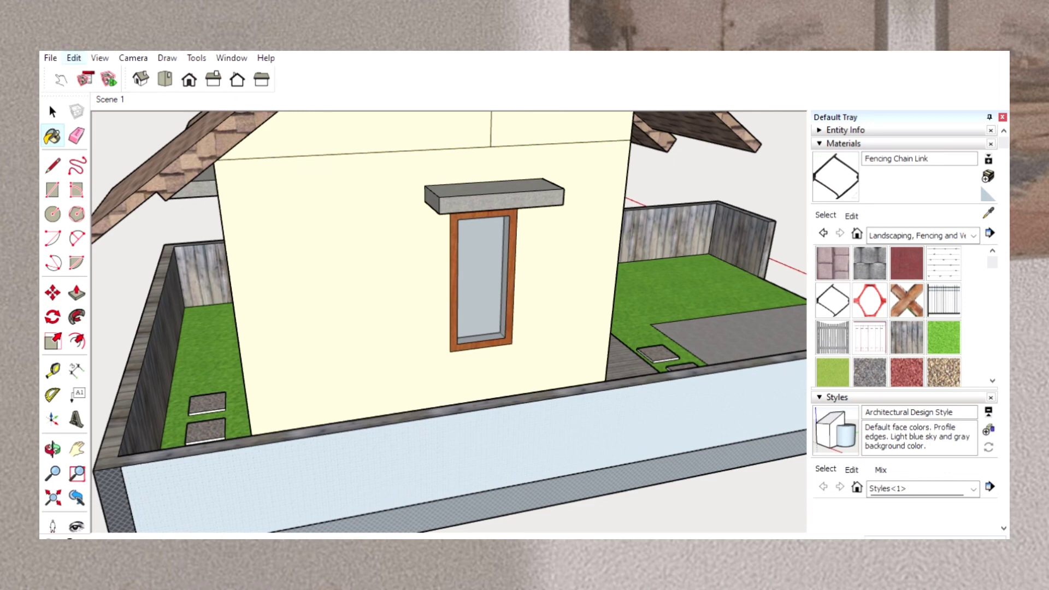
pyautogui.hotkey('ctrl', 'z')
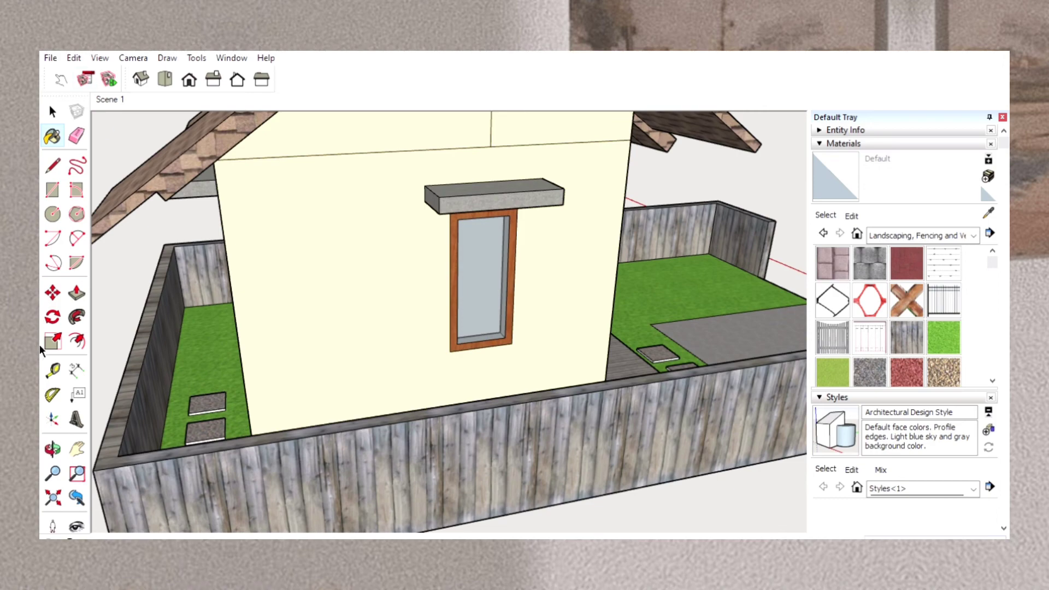
# In top view, dimension the lot's length along the outer side of the driveway-side boundary wall.
pyautogui.click(53, 447)
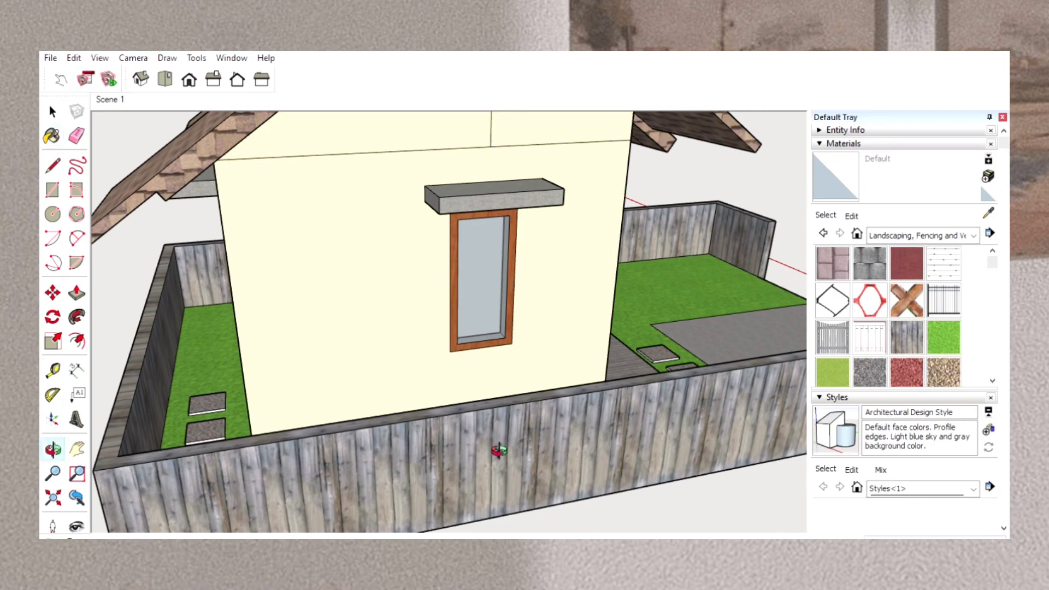
pyautogui.moveTo(546, 440); pyautogui.dragTo(263, 420)
pyautogui.moveTo(559, 410); pyautogui.dragTo(387, 339)
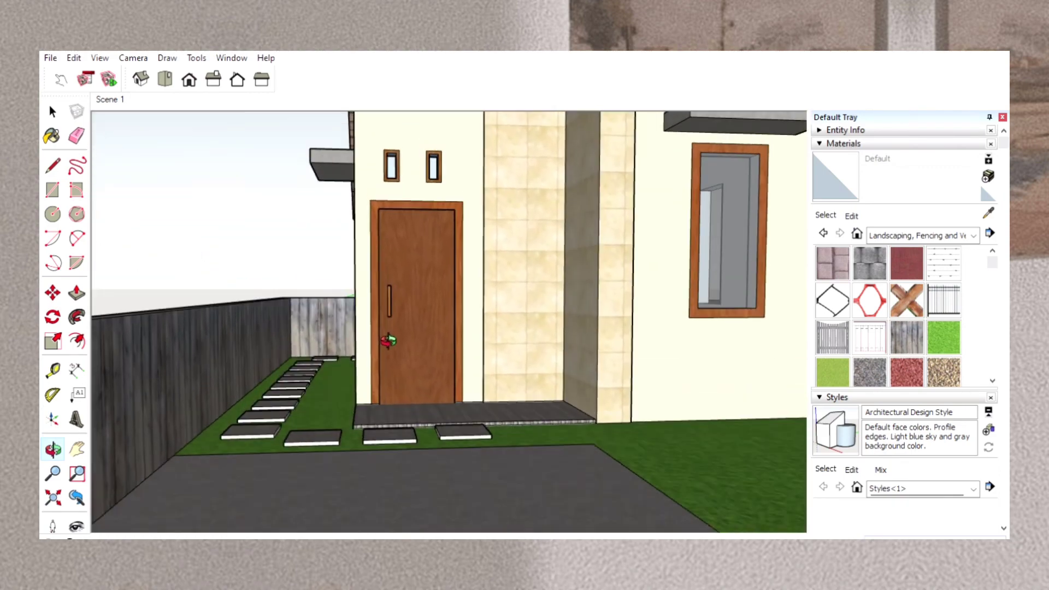
pyautogui.scroll(-6, 388, 341)
pyautogui.scroll(3, 388, 341)
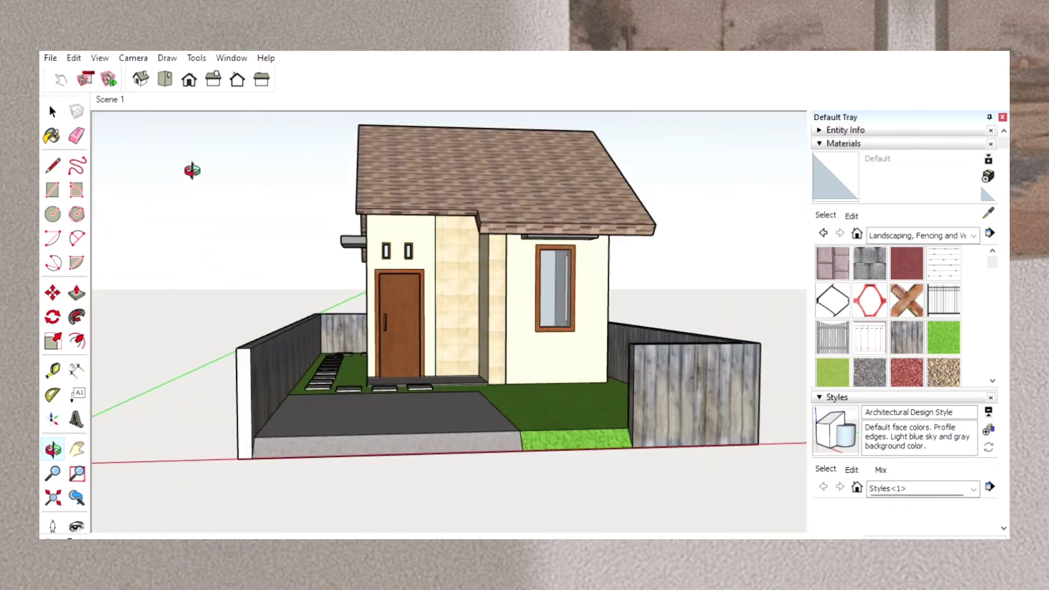
pyautogui.click(166, 74)
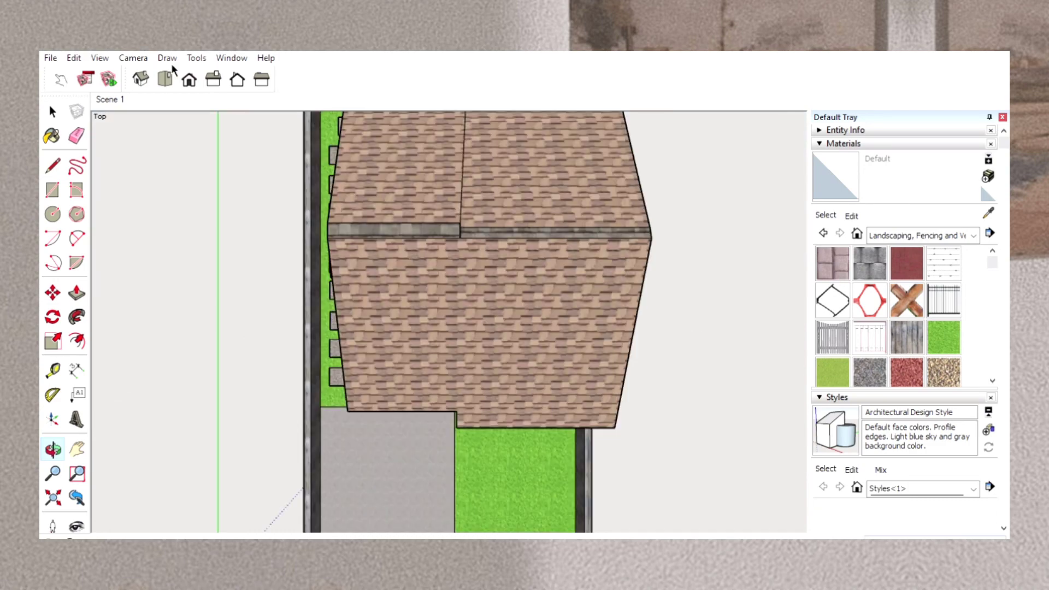
pyautogui.scroll(-3, 282, 247)
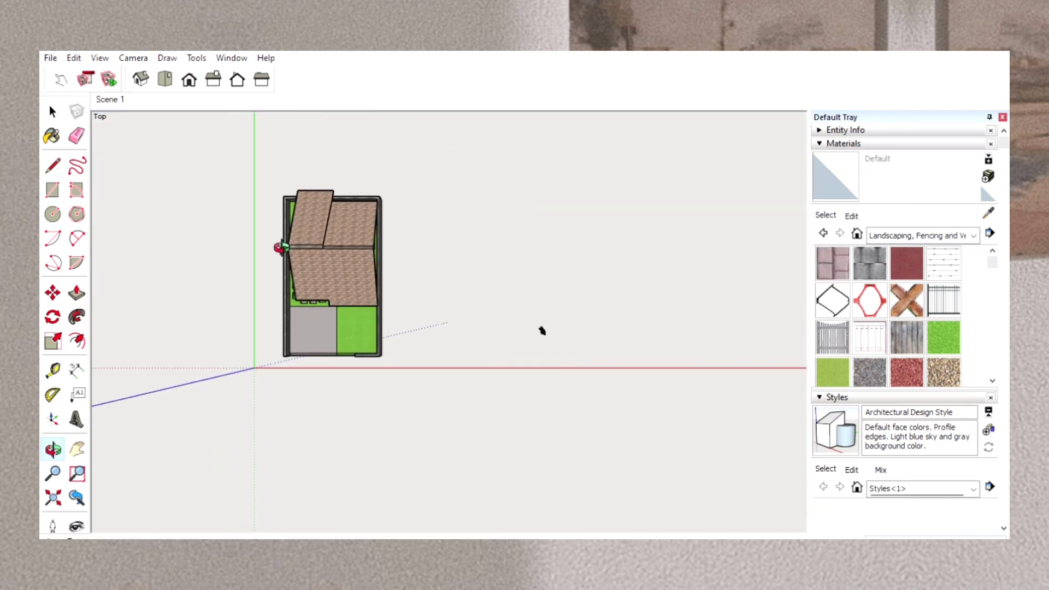
pyautogui.scroll(2, 281, 247)
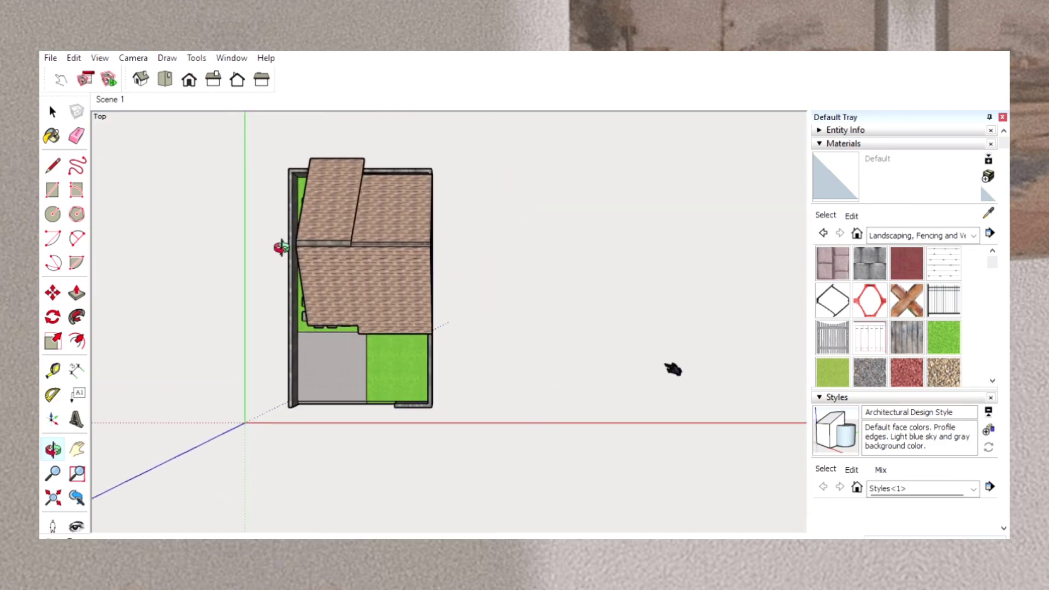
pyautogui.click(76, 371)
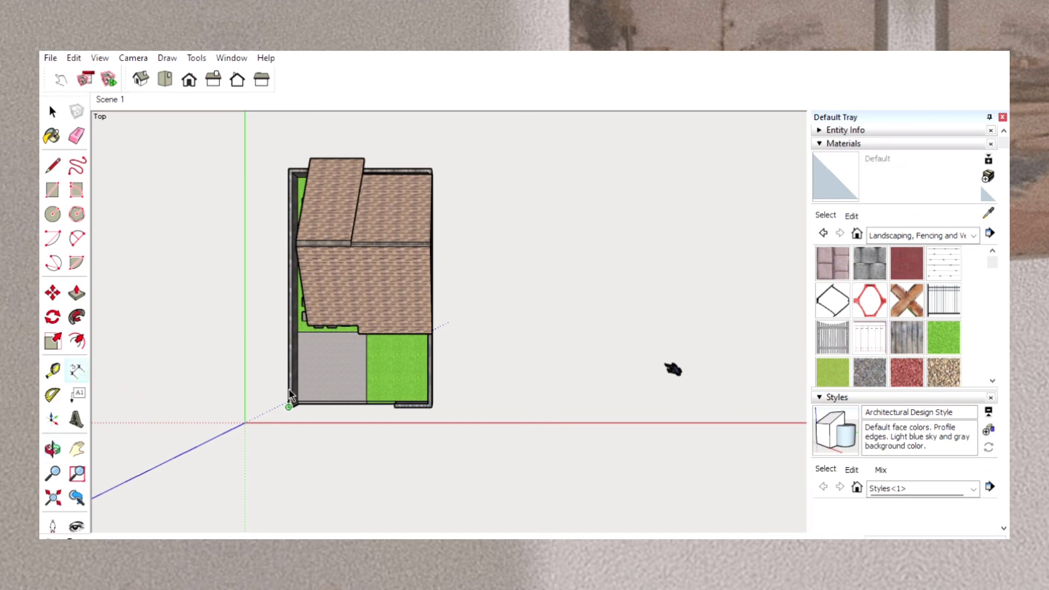
pyautogui.click(289, 404)
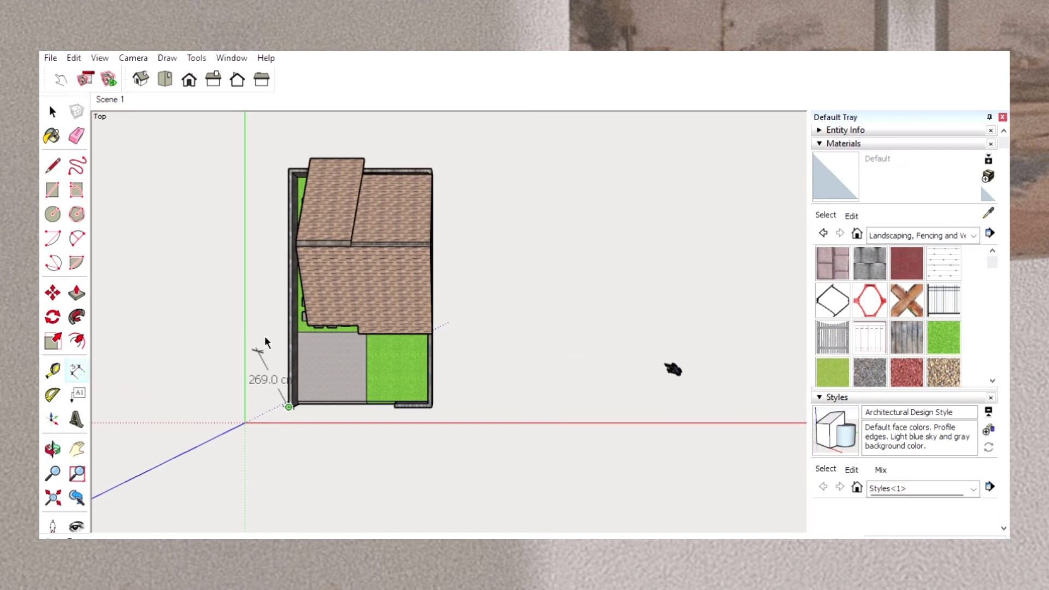
pyautogui.click(288, 155)
pyautogui.click(257, 156)
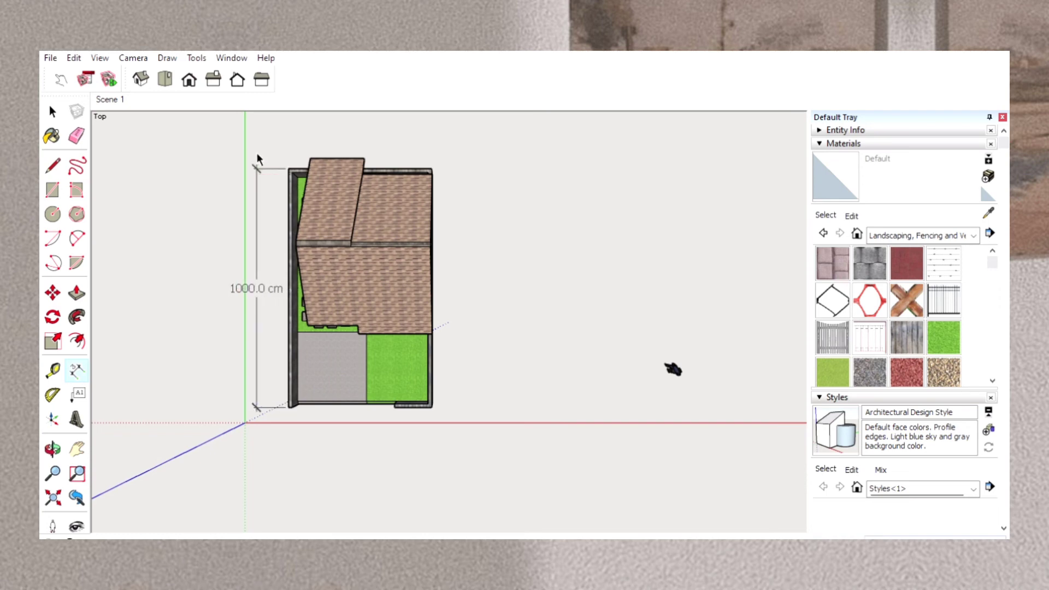
# Dimension the lot's width along the rear boundary wall, placing the dimension behind the lot.
pyautogui.click(288, 154)
pyautogui.click(433, 155)
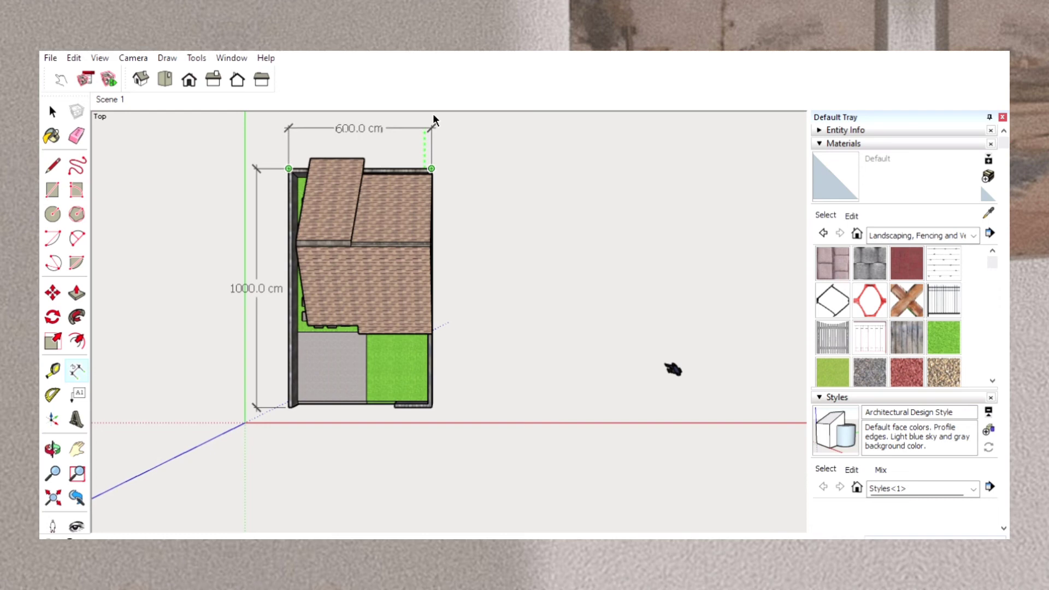
pyautogui.click(433, 116)
# Dimension the driveway's depth with the text over the lawn, and its width along the front edge.
pyautogui.click(53, 449)
pyautogui.moveTo(254, 477); pyautogui.dragTo(272, 404)
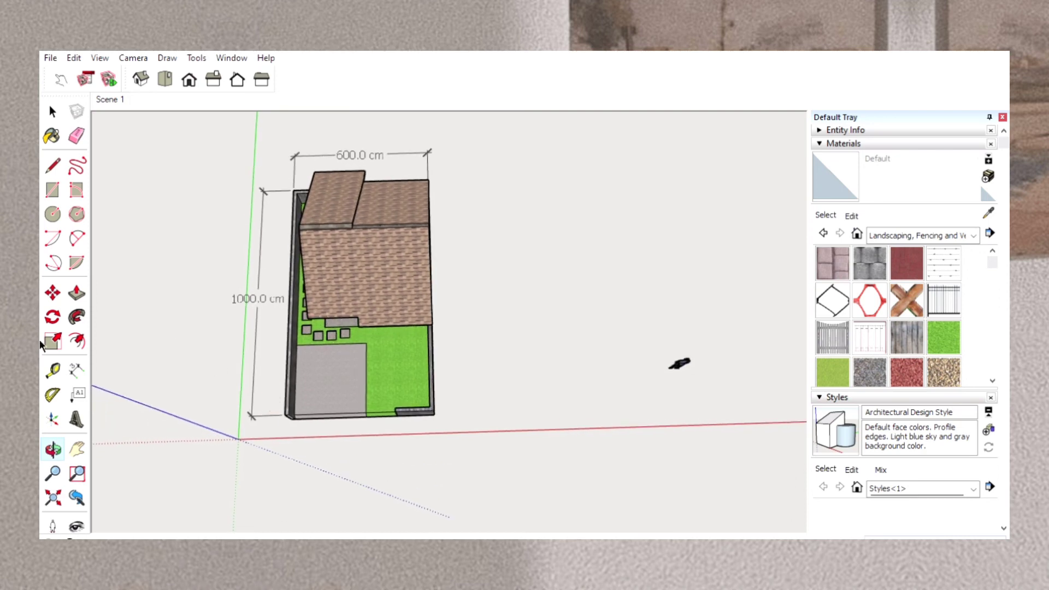
pyautogui.click(76, 364)
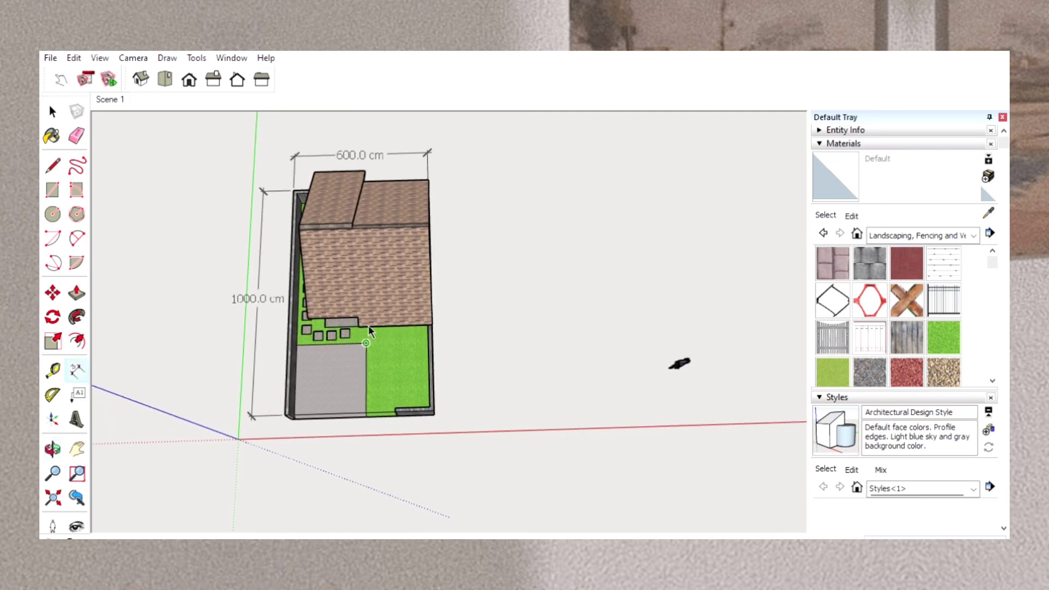
pyautogui.click(366, 343)
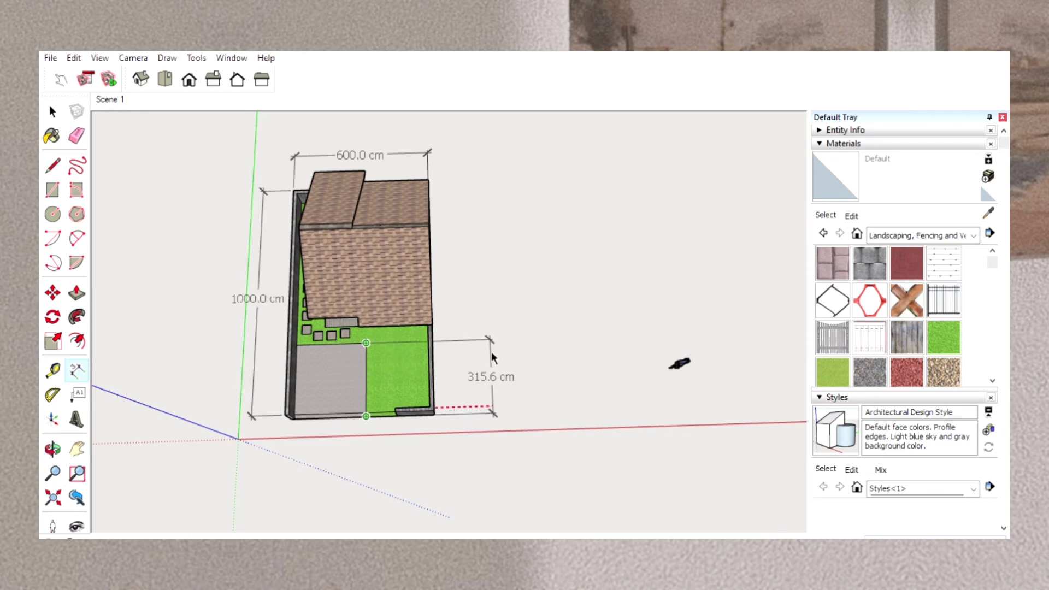
pyautogui.click(366, 402)
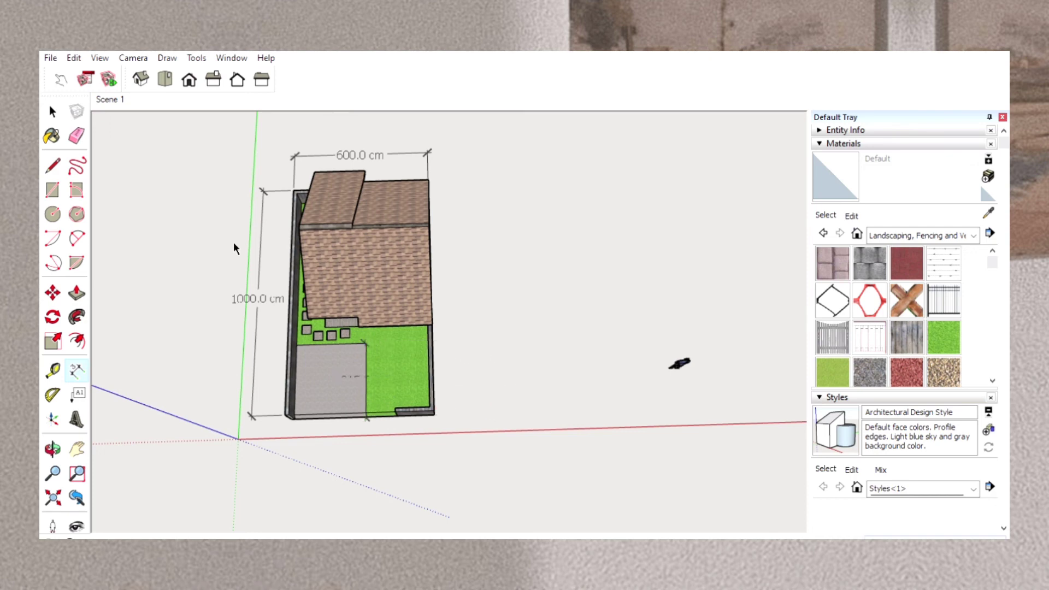
pyautogui.click(91, 61)
pyautogui.click(387, 404)
pyautogui.click(366, 411)
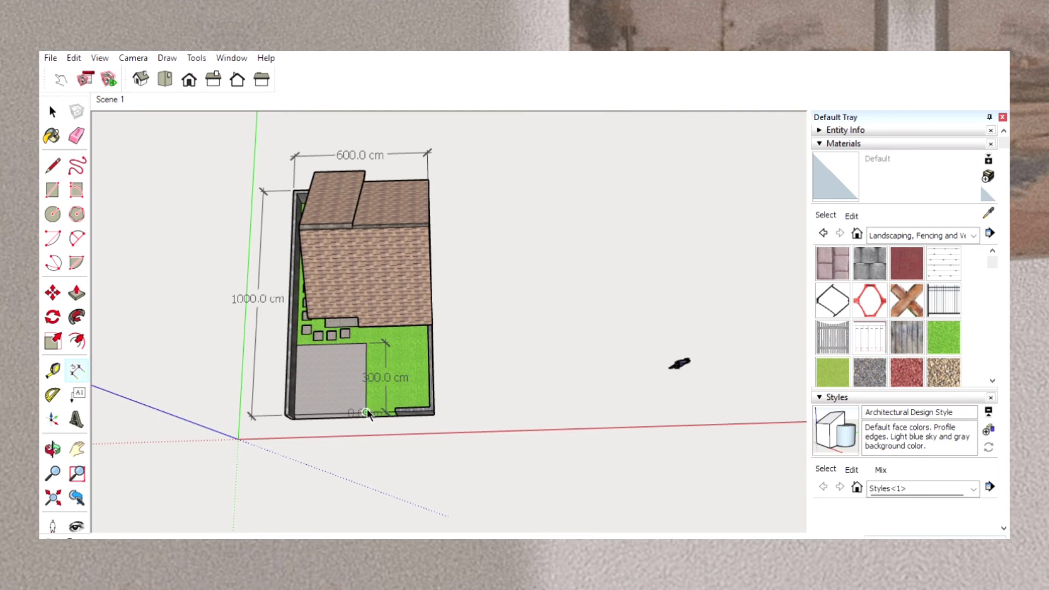
pyautogui.click(294, 421)
# Paint the white front end of the driveway-side wall with Fencing Wood Old.
pyautogui.click(51, 446)
pyautogui.moveTo(206, 470); pyautogui.dragTo(282, 393)
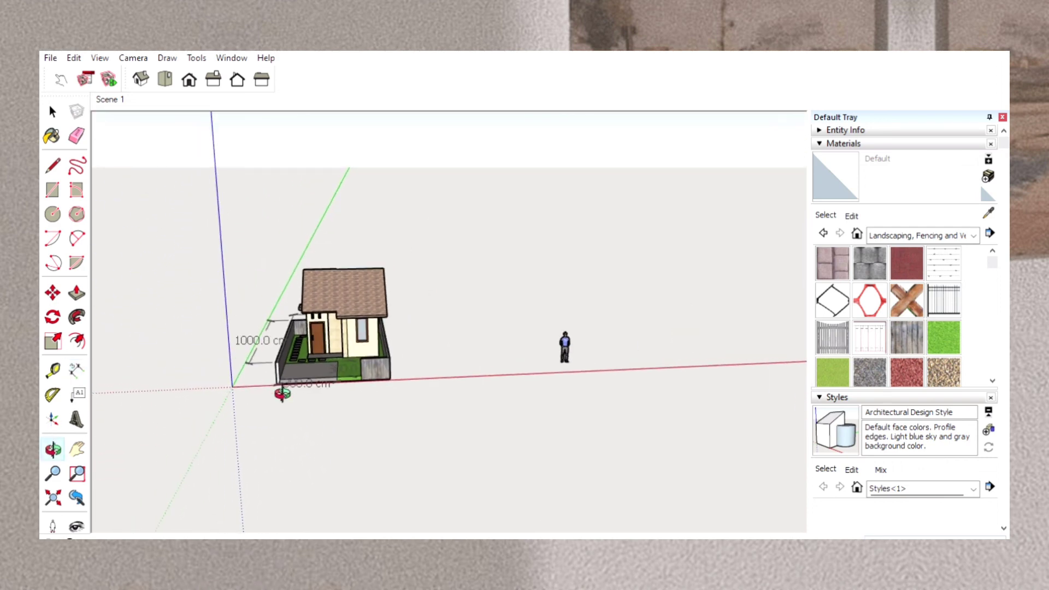
pyautogui.scroll(5, 283, 393)
pyautogui.scroll(2, 282, 393)
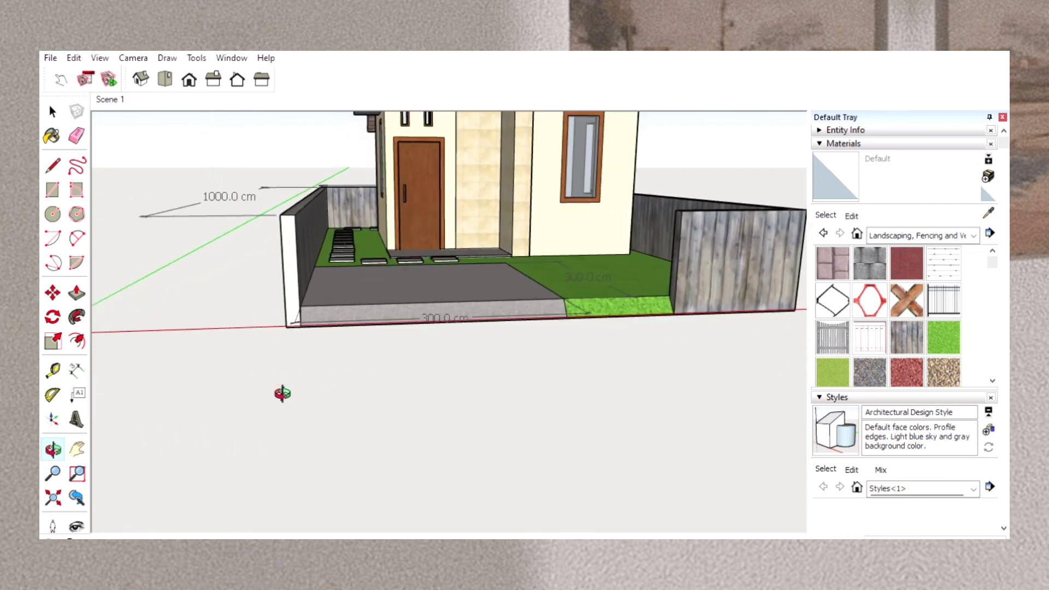
pyautogui.scroll(-2, 282, 394)
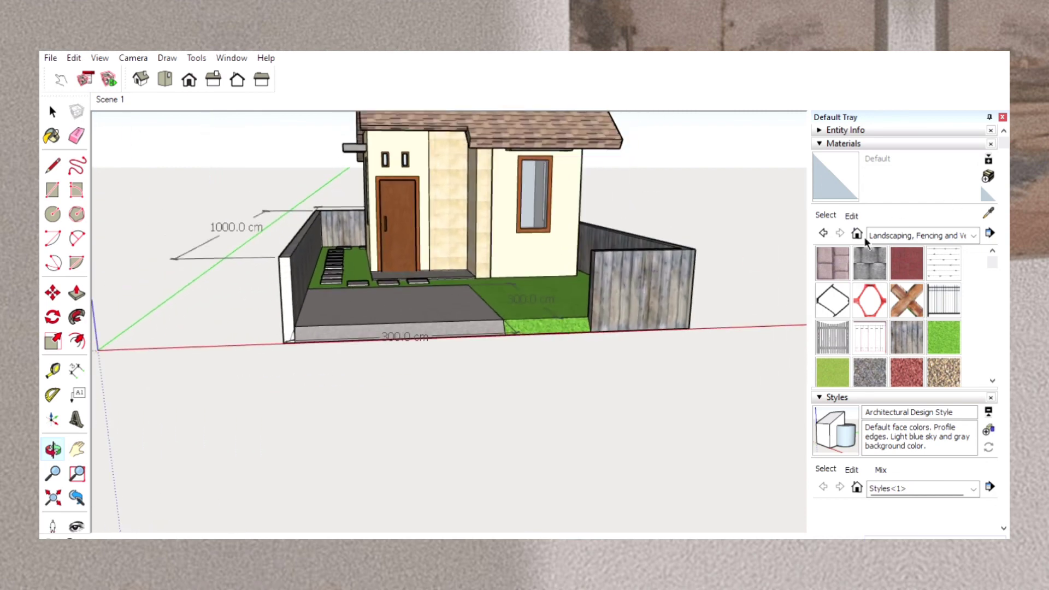
pyautogui.click(912, 329)
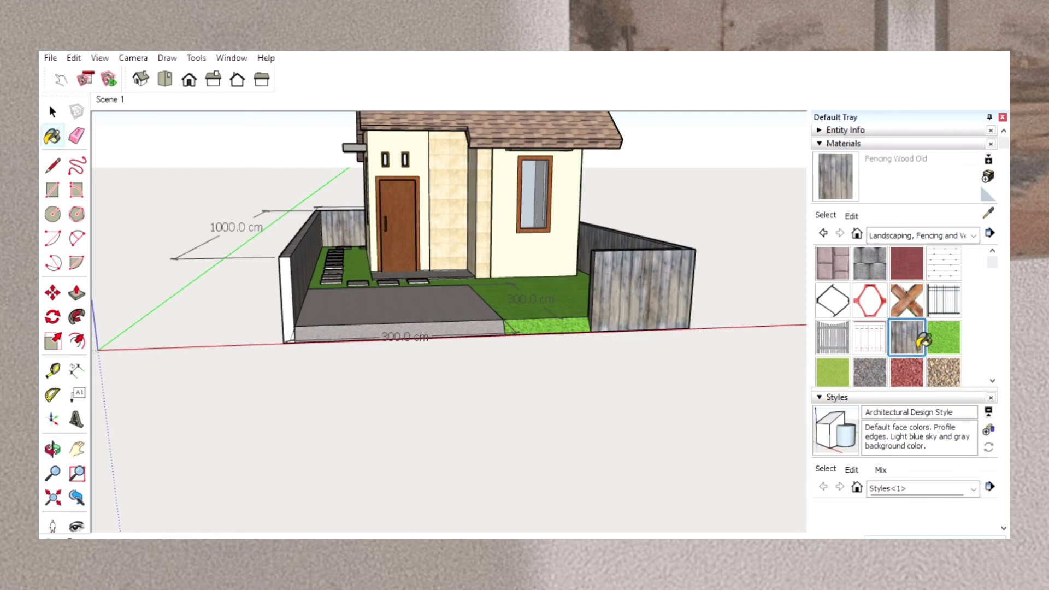
pyautogui.click(294, 314)
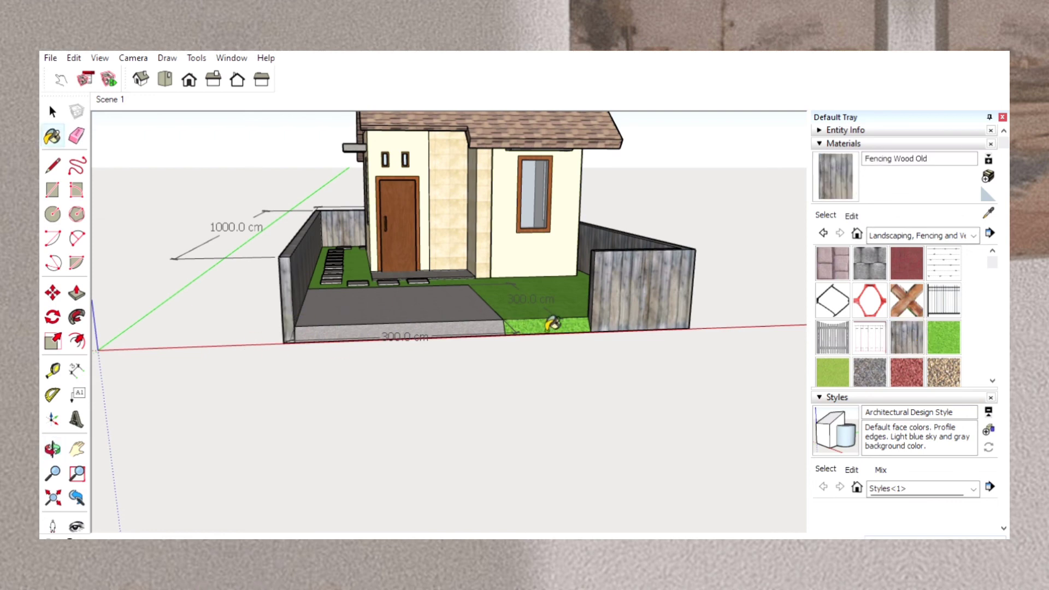
# Move the person figure from beside the lot along the red axis to the front of the house.
pyautogui.scroll(3, 524, 394)
pyautogui.scroll(-5, 524, 394)
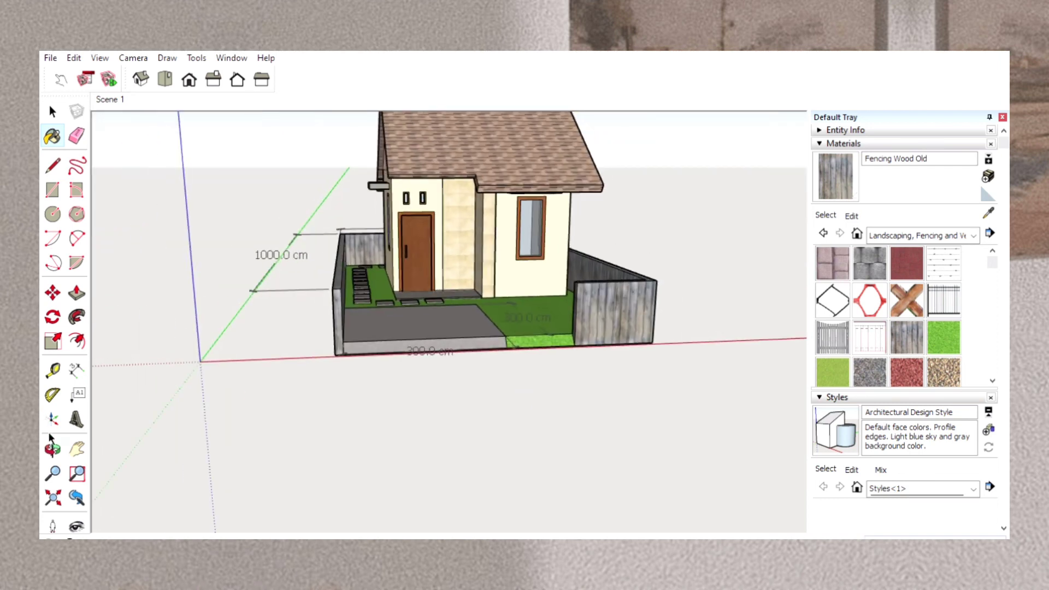
pyautogui.click(77, 447)
pyautogui.moveTo(602, 280); pyautogui.dragTo(272, 279)
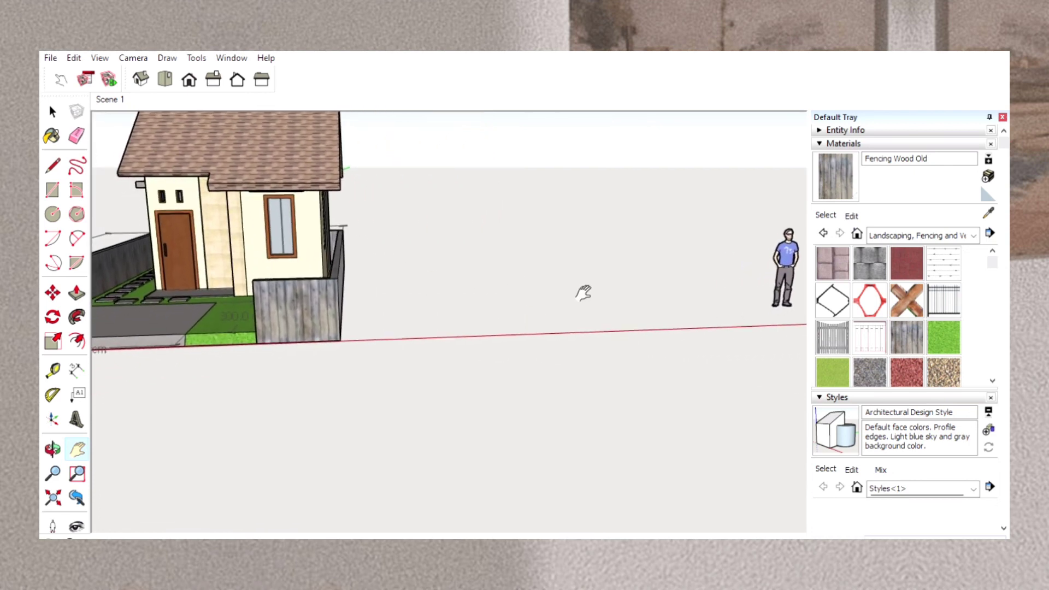
pyautogui.moveTo(610, 288); pyautogui.dragTo(498, 281)
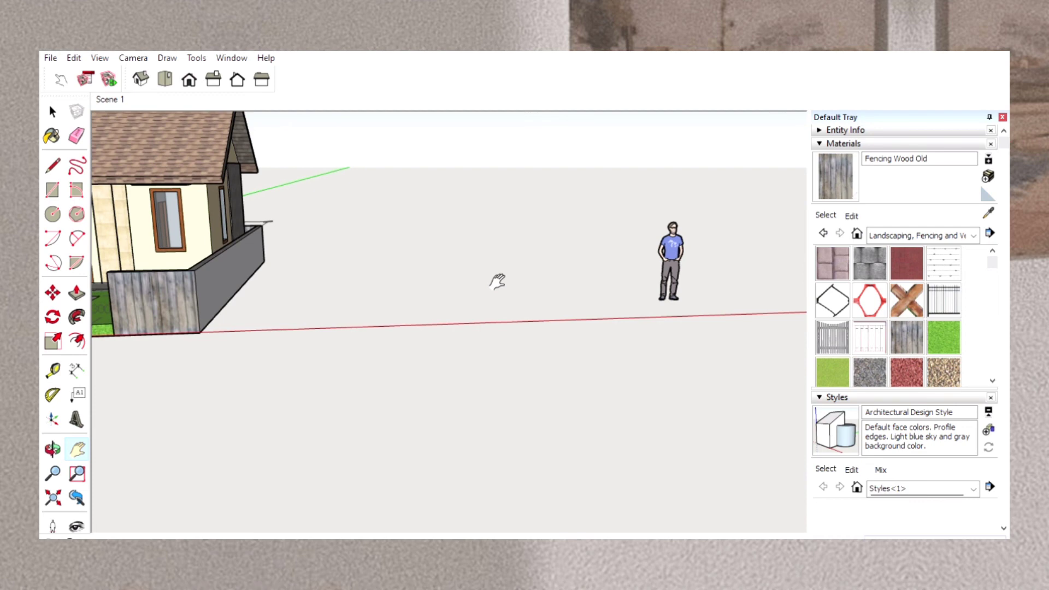
pyautogui.click(52, 107)
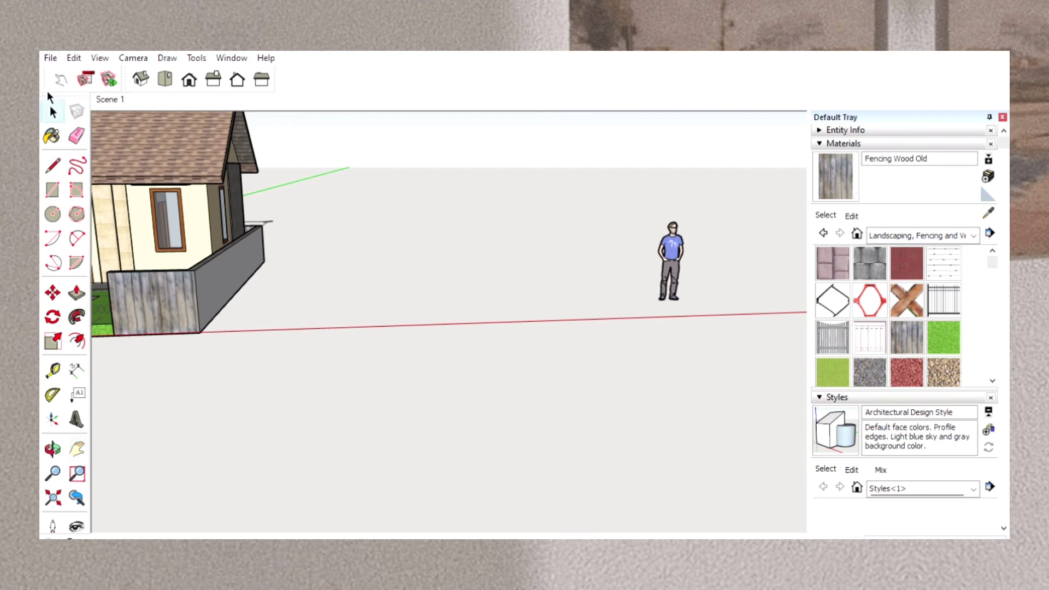
pyautogui.click(704, 320)
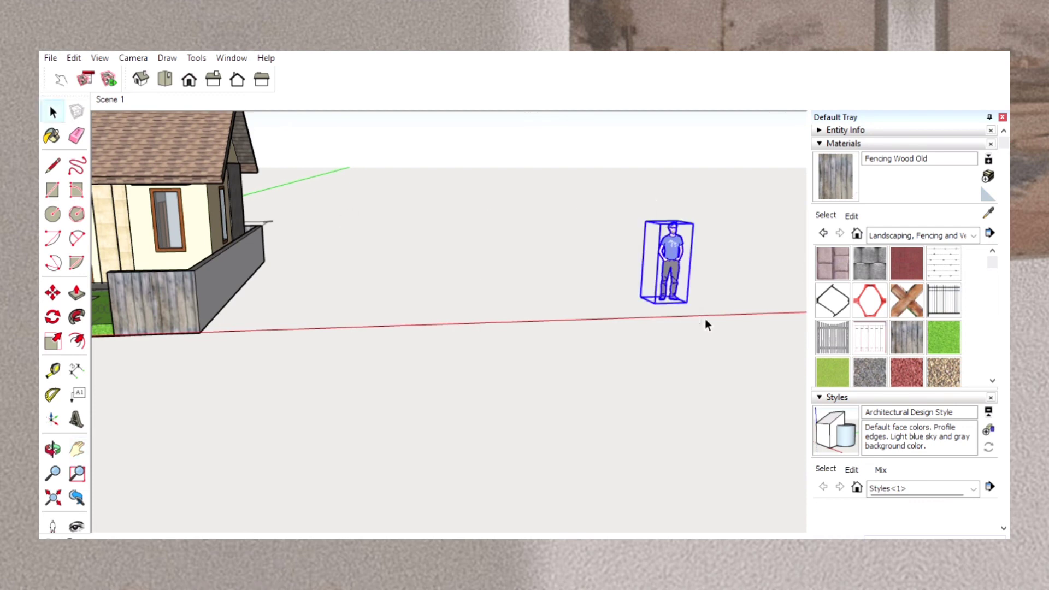
pyautogui.click(52, 293)
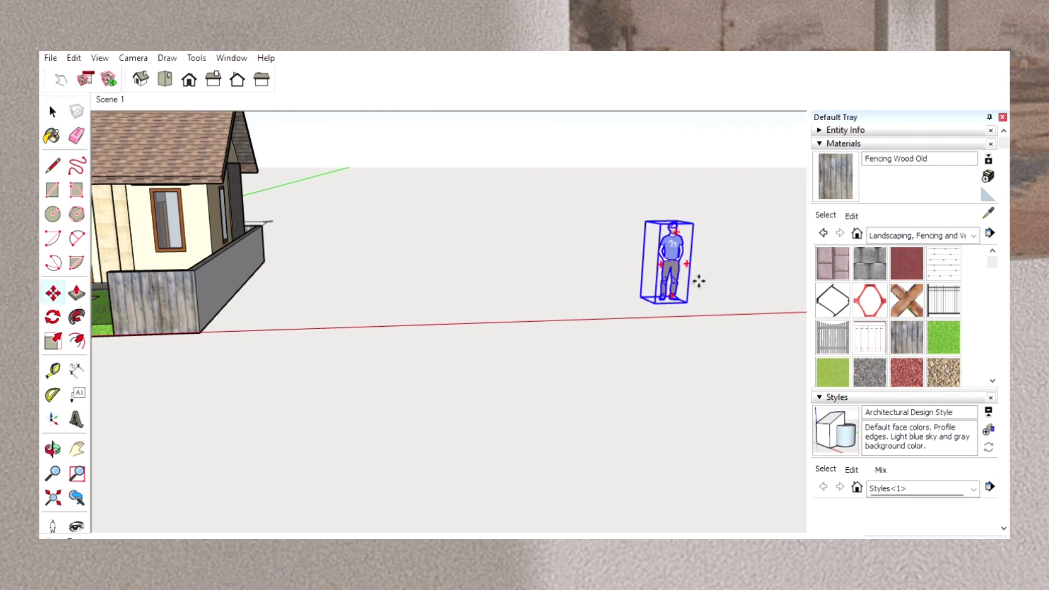
pyautogui.moveTo(686, 284); pyautogui.dragTo(124, 306)
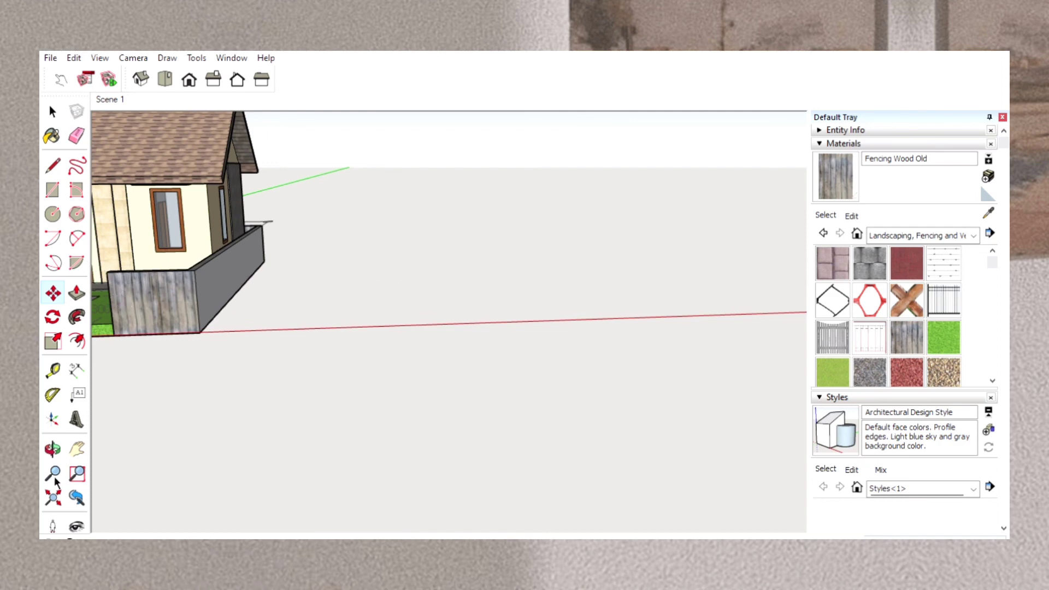
# Move the person figure onto the driveway in front of the door and deselect it.
pyautogui.click(79, 437)
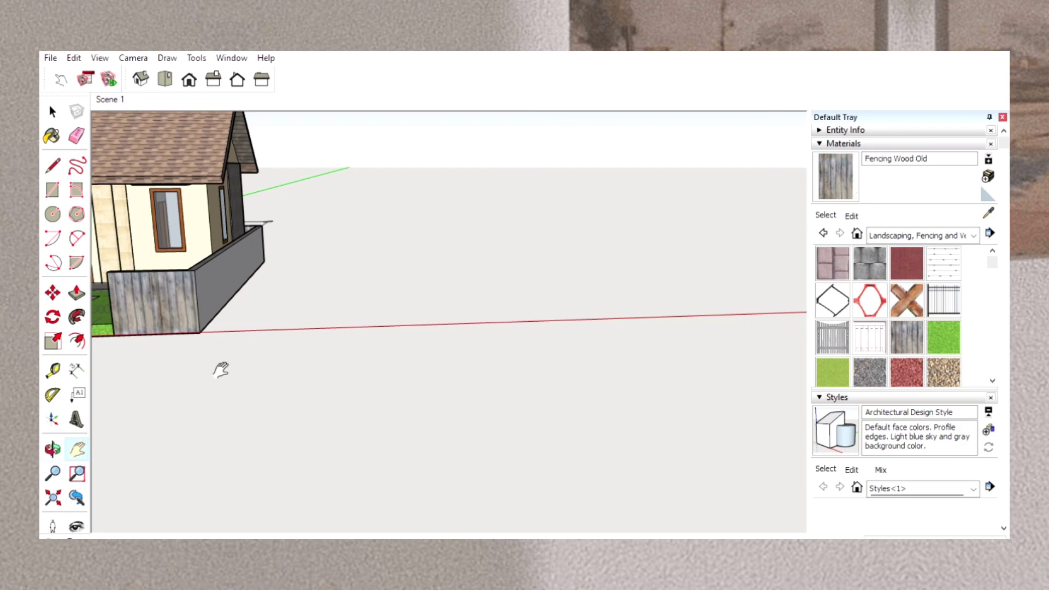
pyautogui.moveTo(223, 368); pyautogui.dragTo(592, 424)
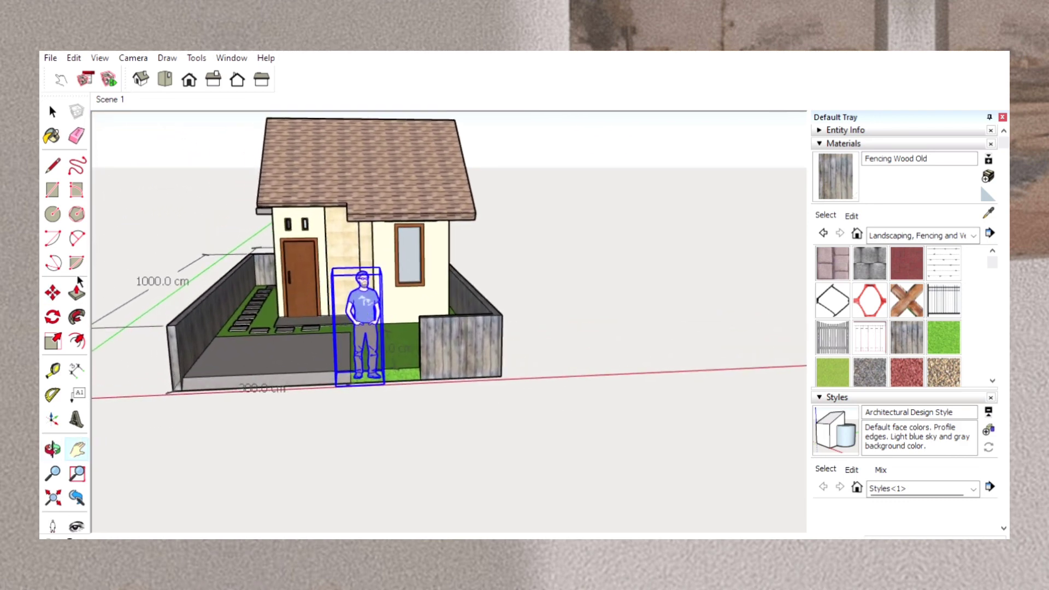
pyautogui.click(53, 293)
pyautogui.moveTo(389, 342); pyautogui.dragTo(328, 316)
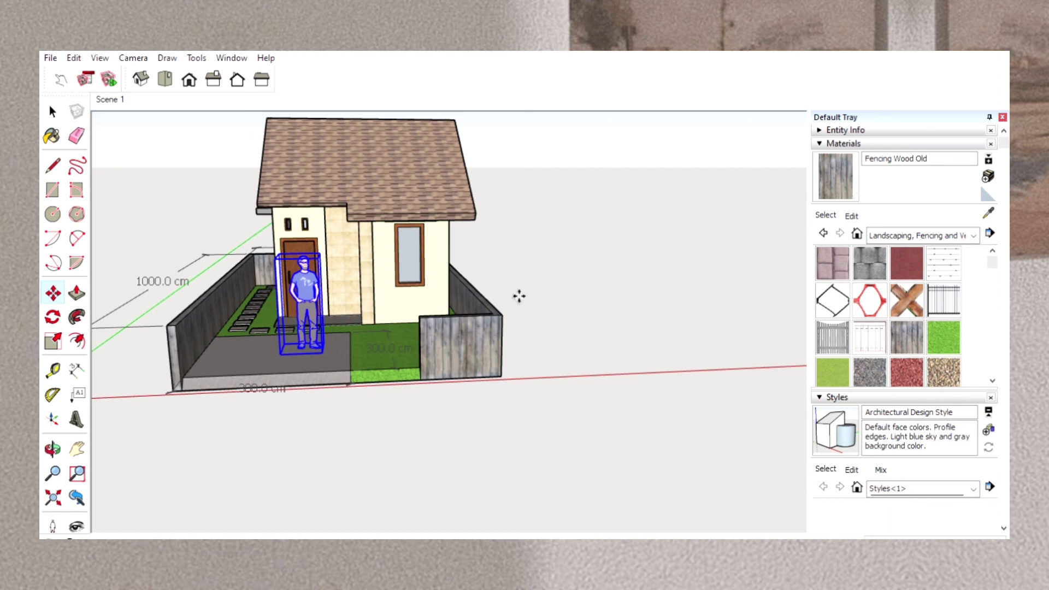
pyautogui.press('Delete')
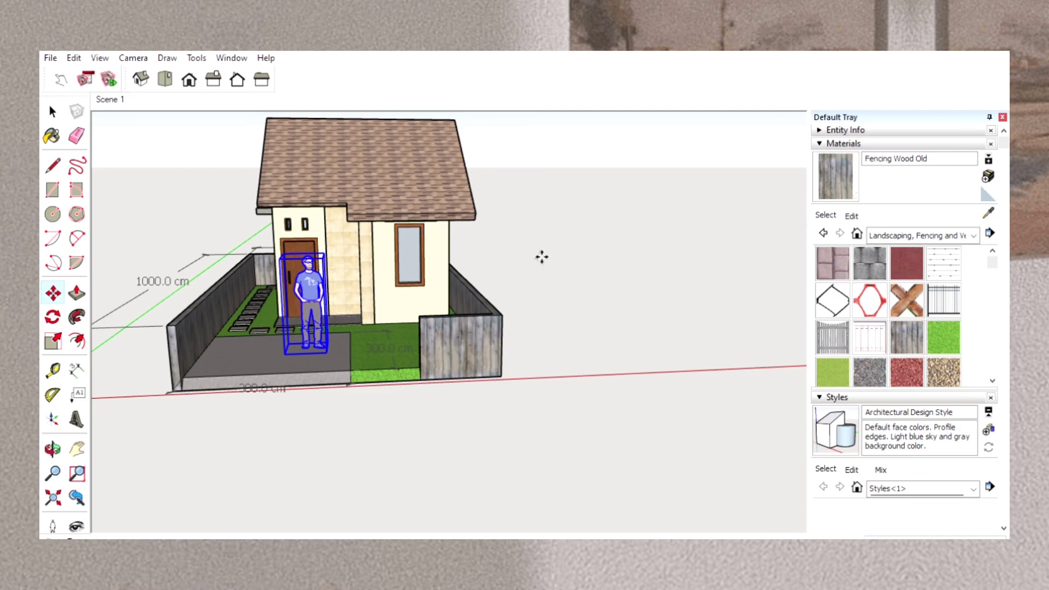
pyautogui.click(53, 111)
pyautogui.click(171, 191)
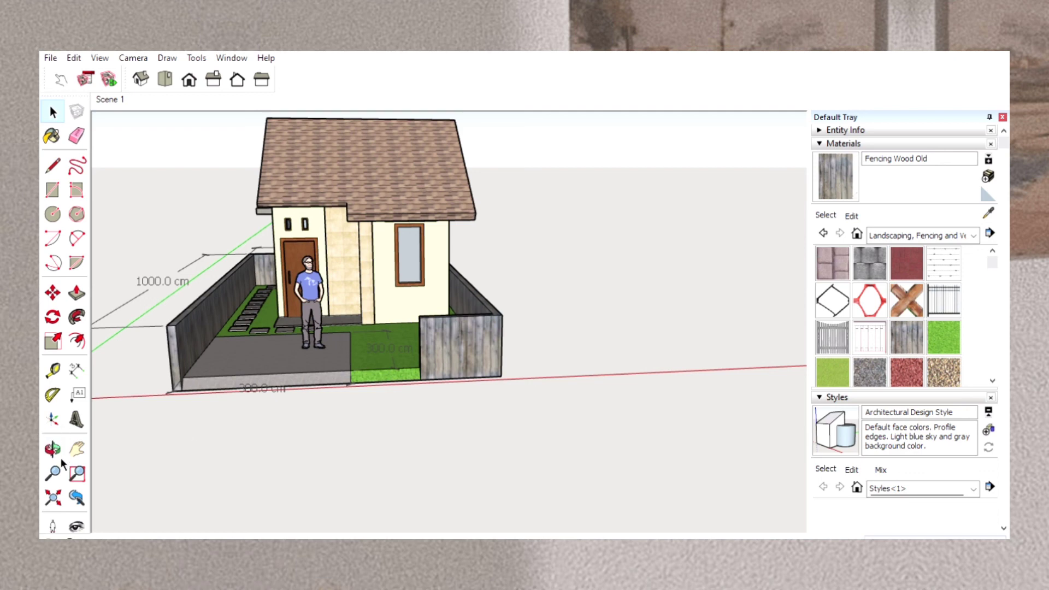
# Lower the person figure so its feet rest on the driveway surface, and deselect it.
pyautogui.click(57, 436)
pyautogui.moveTo(233, 375); pyautogui.dragTo(277, 334)
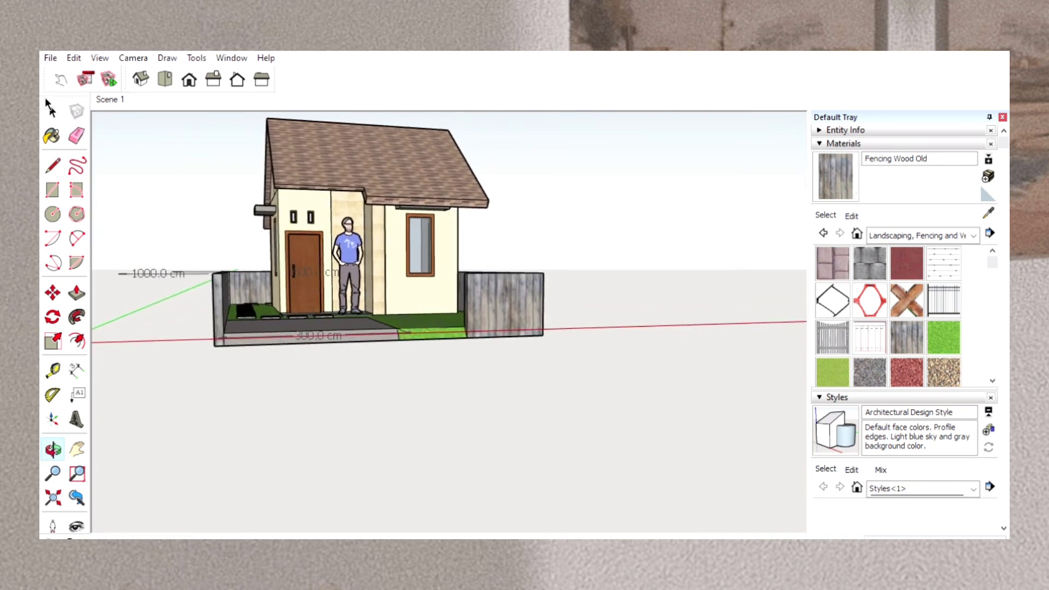
pyautogui.click(54, 109)
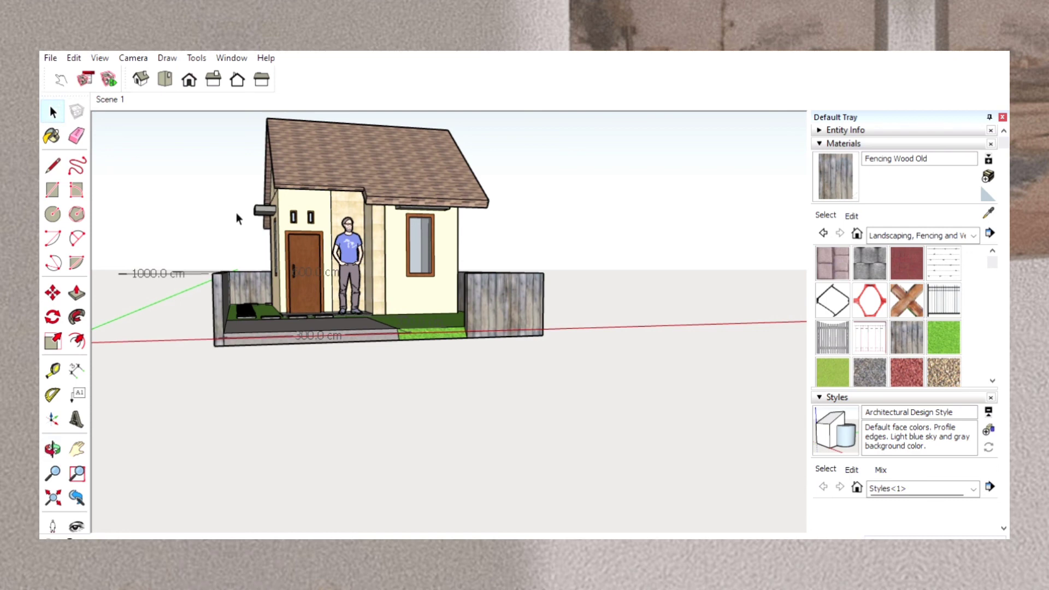
pyautogui.click(360, 261)
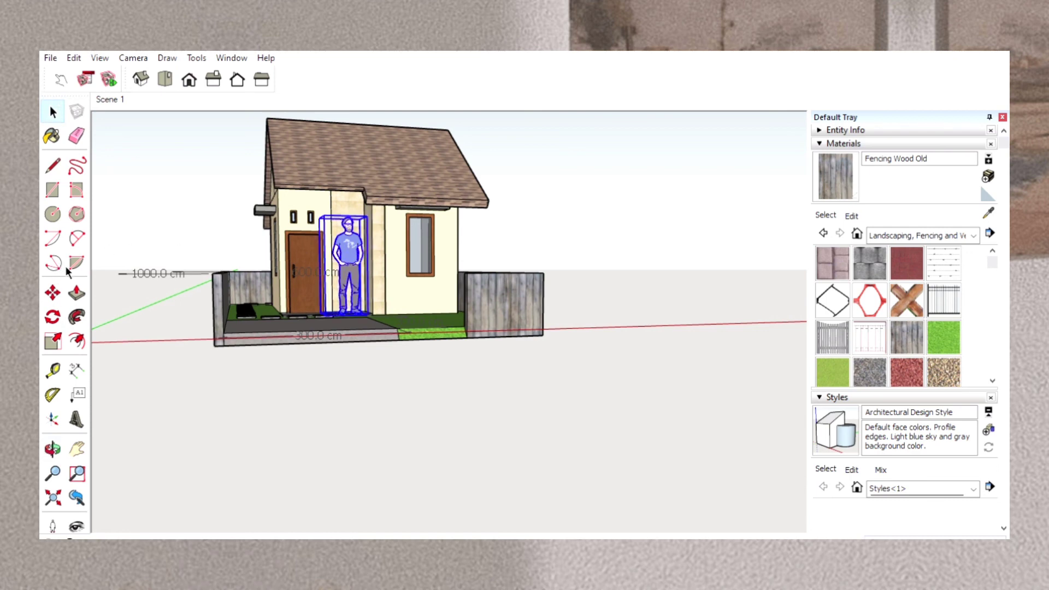
pyautogui.click(52, 293)
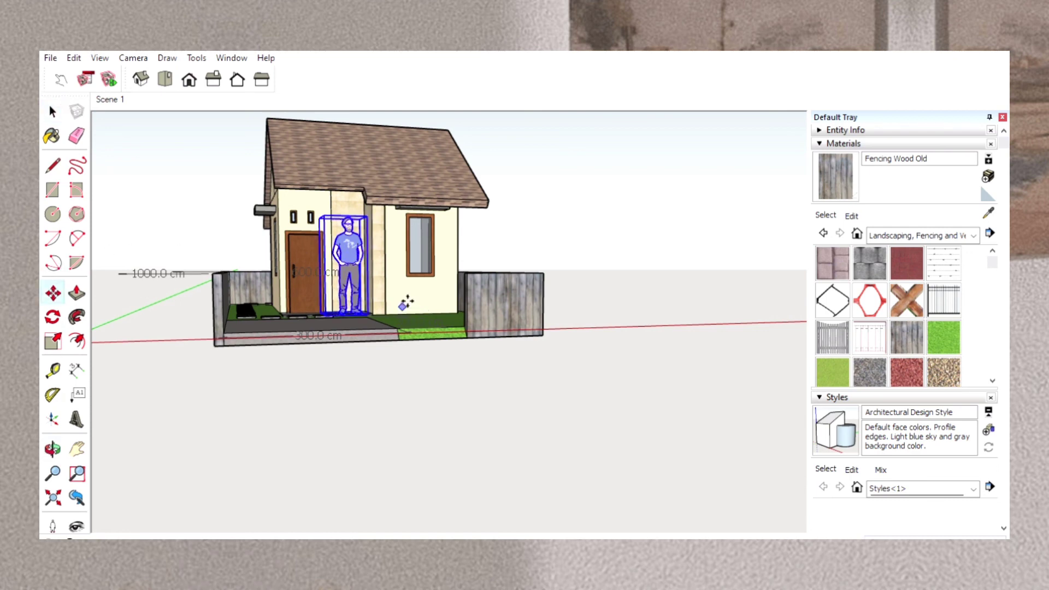
pyautogui.click(357, 273)
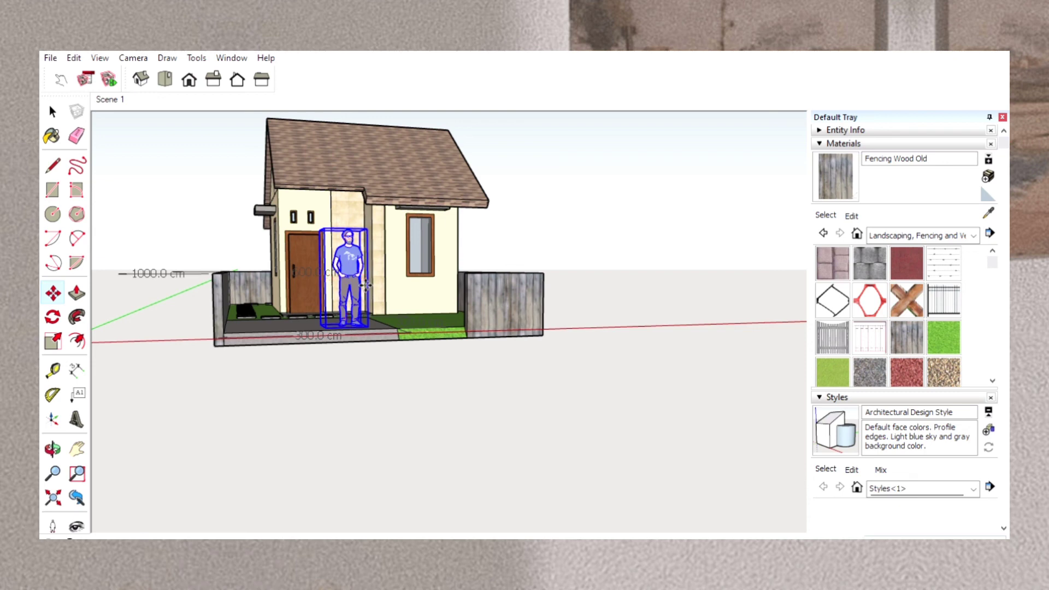
pyautogui.click(53, 107)
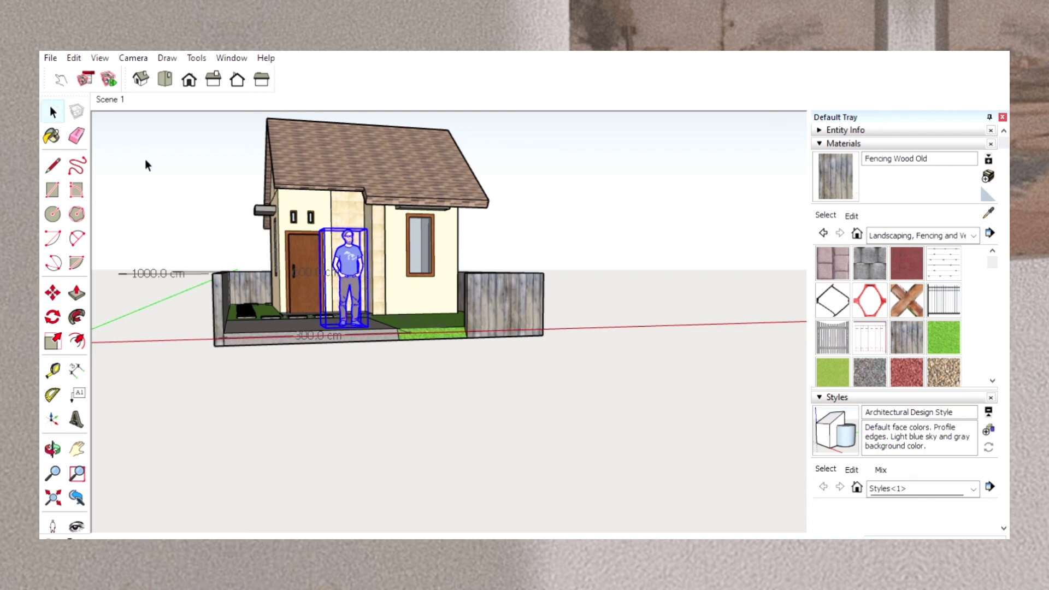
pyautogui.click(145, 160)
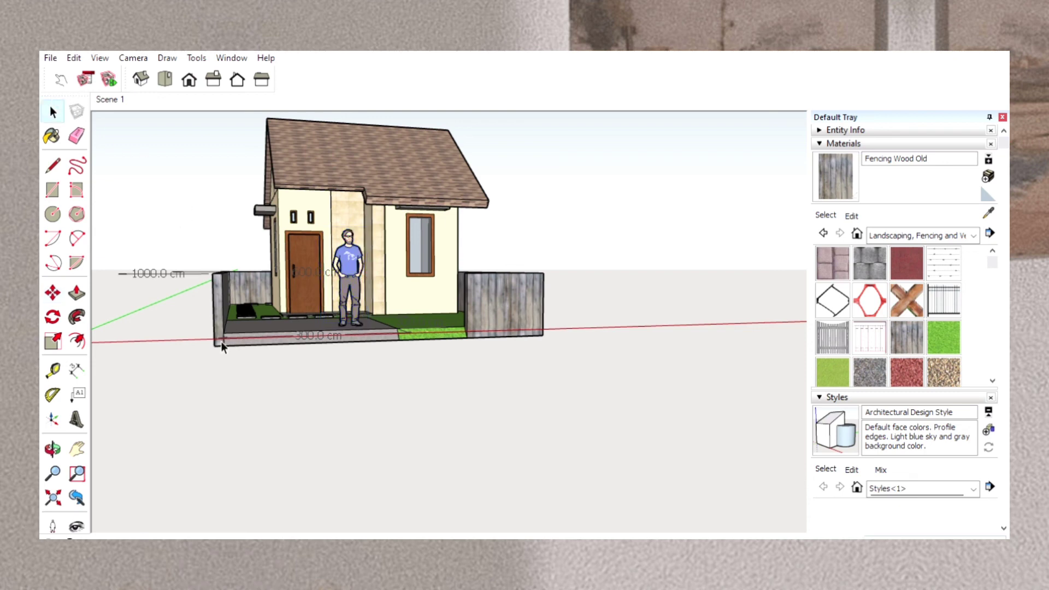
# Inspect the figure on the driveway, and examine the whole model in the front, right, back, left and top standard views.
pyautogui.click(52, 449)
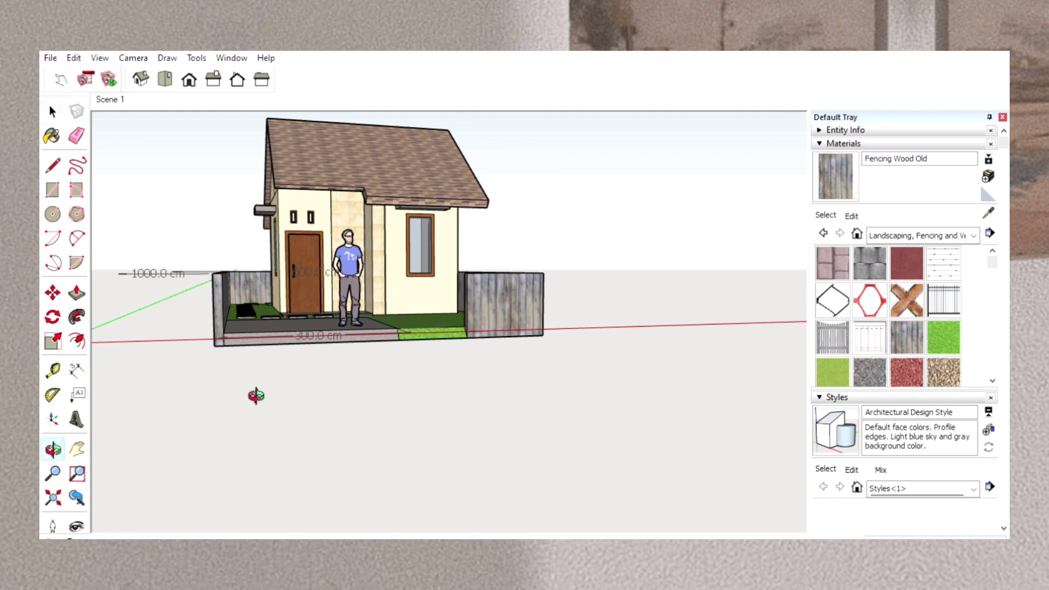
pyautogui.scroll(5, 256, 396)
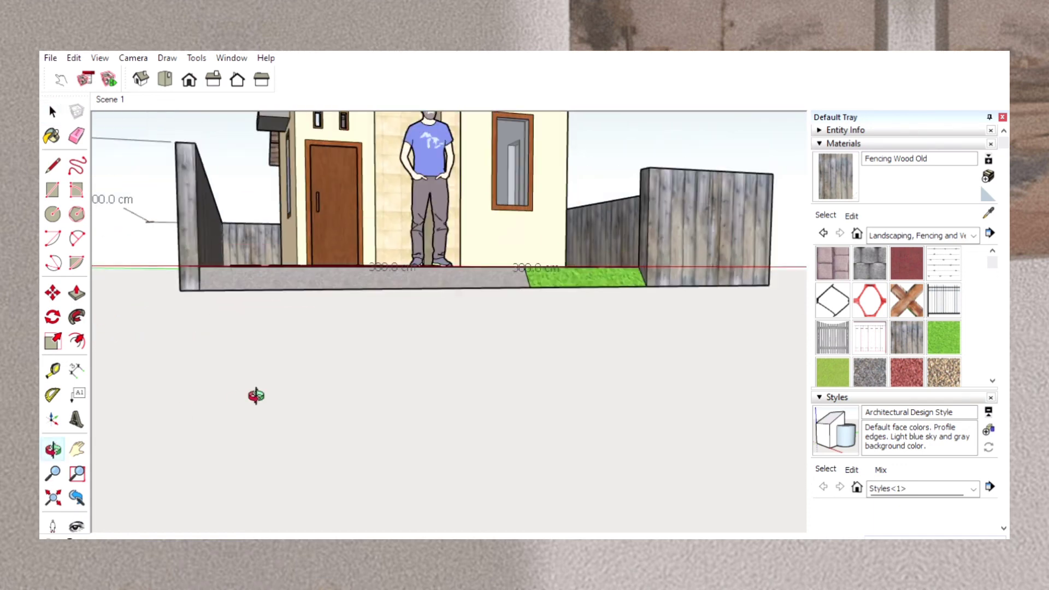
pyautogui.scroll(-5, 255, 395)
pyautogui.moveTo(376, 300); pyautogui.dragTo(318, 330)
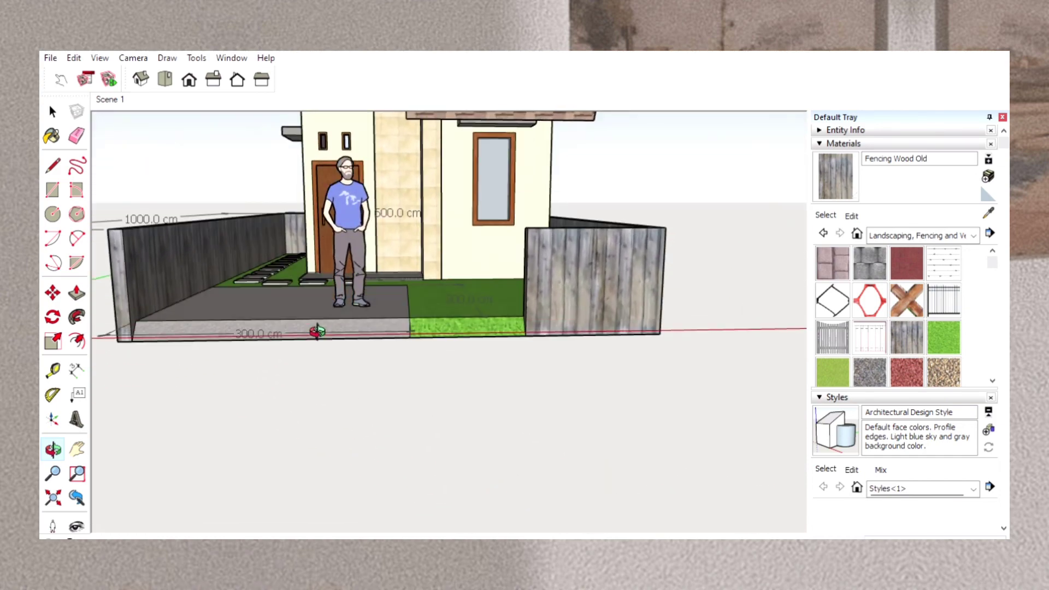
pyautogui.click(191, 74)
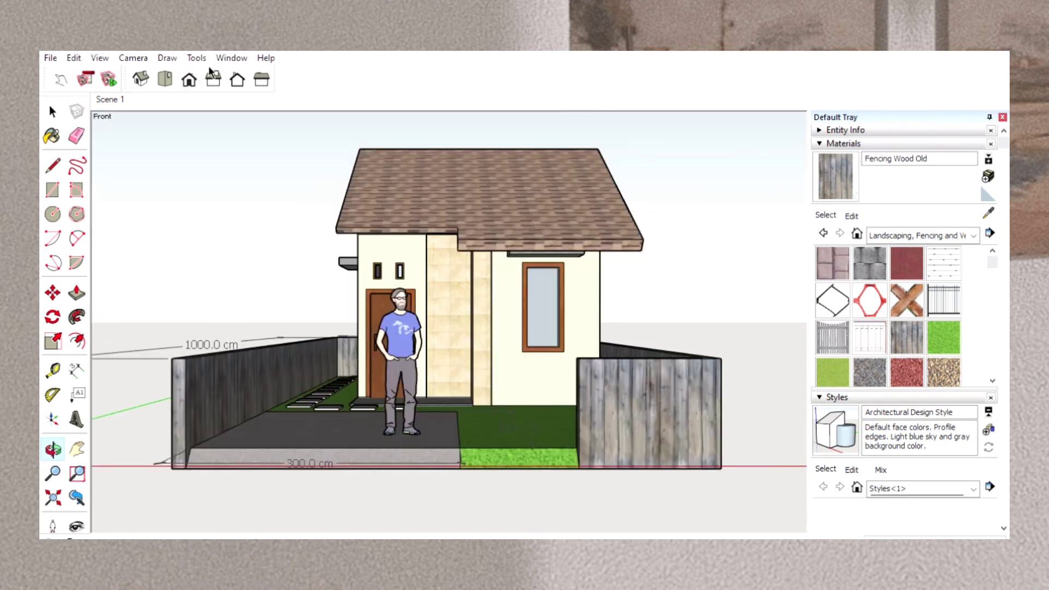
pyautogui.click(214, 69)
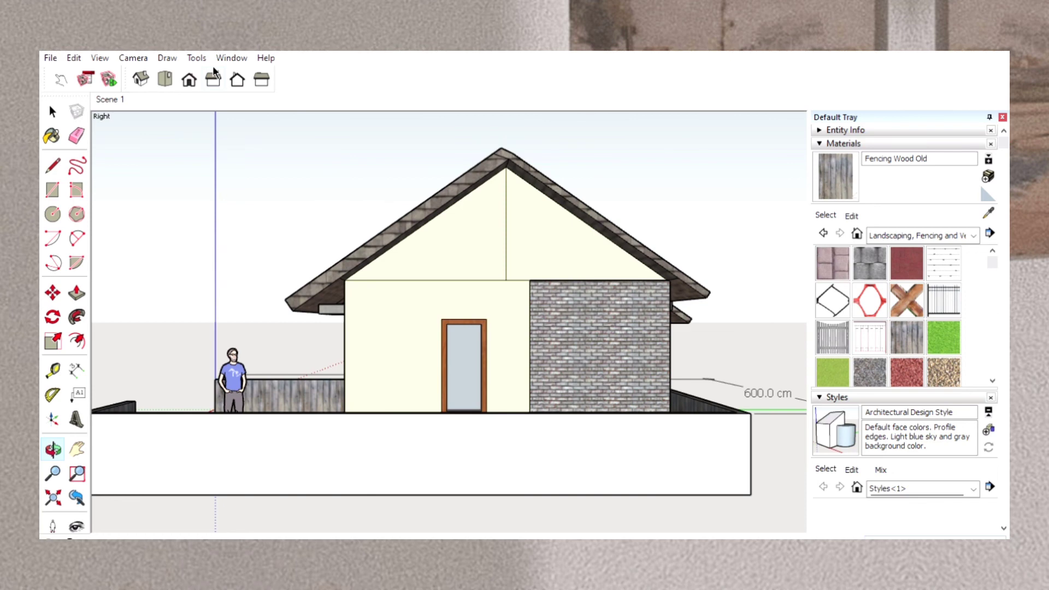
pyautogui.click(240, 68)
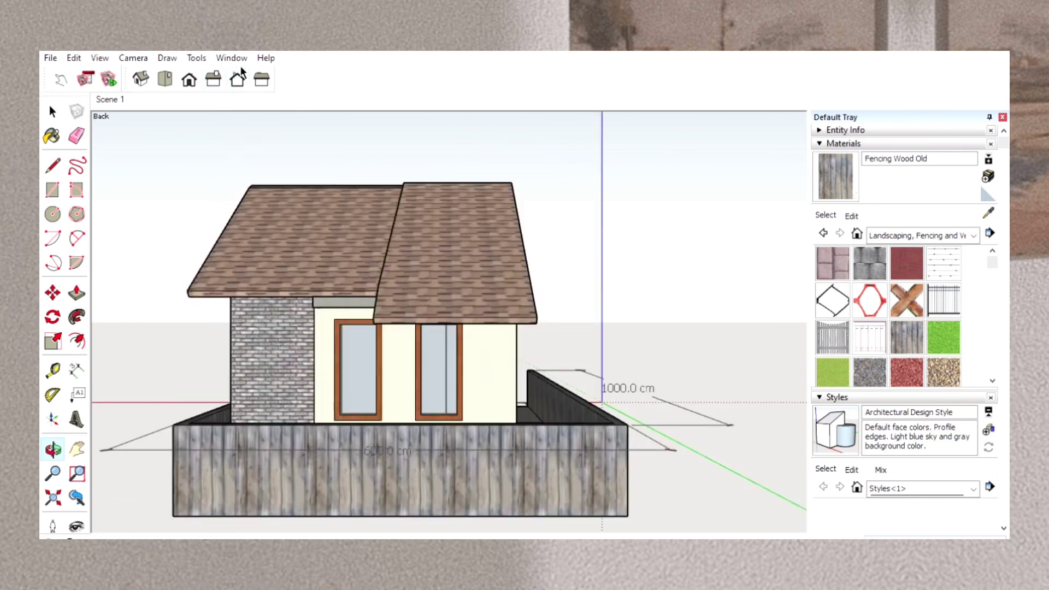
pyautogui.click(261, 72)
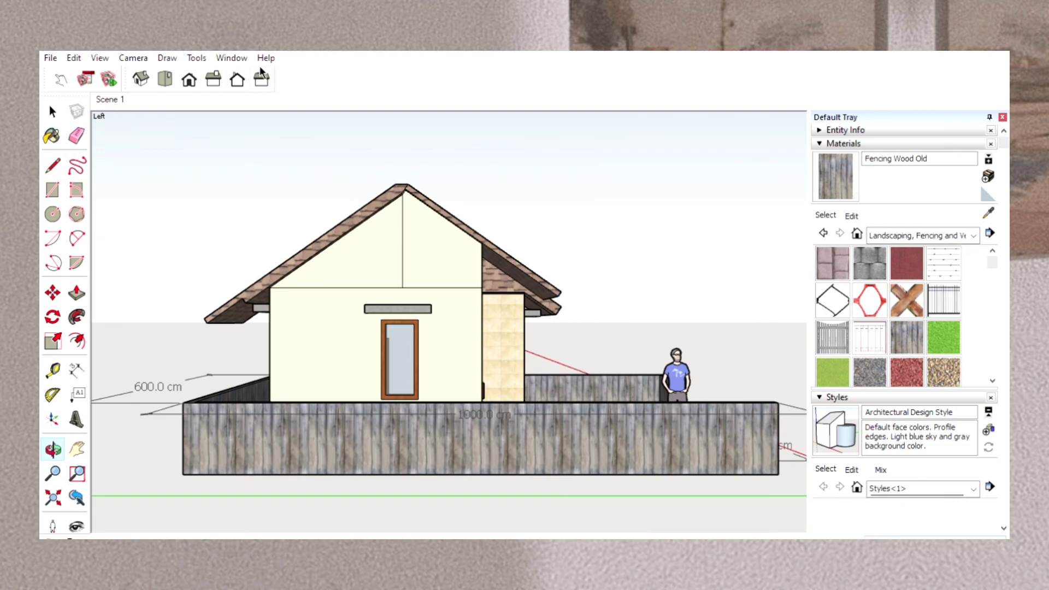
pyautogui.click(165, 66)
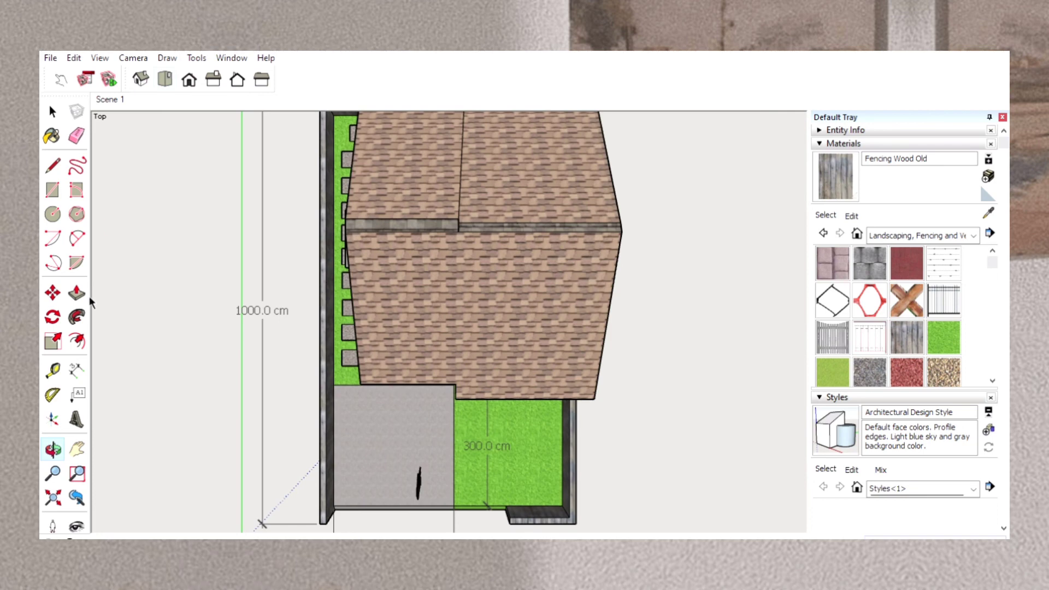
# Move the person figure from the driveway to the porch in front of the entrance door and deselect it.
pyautogui.click(142, 78)
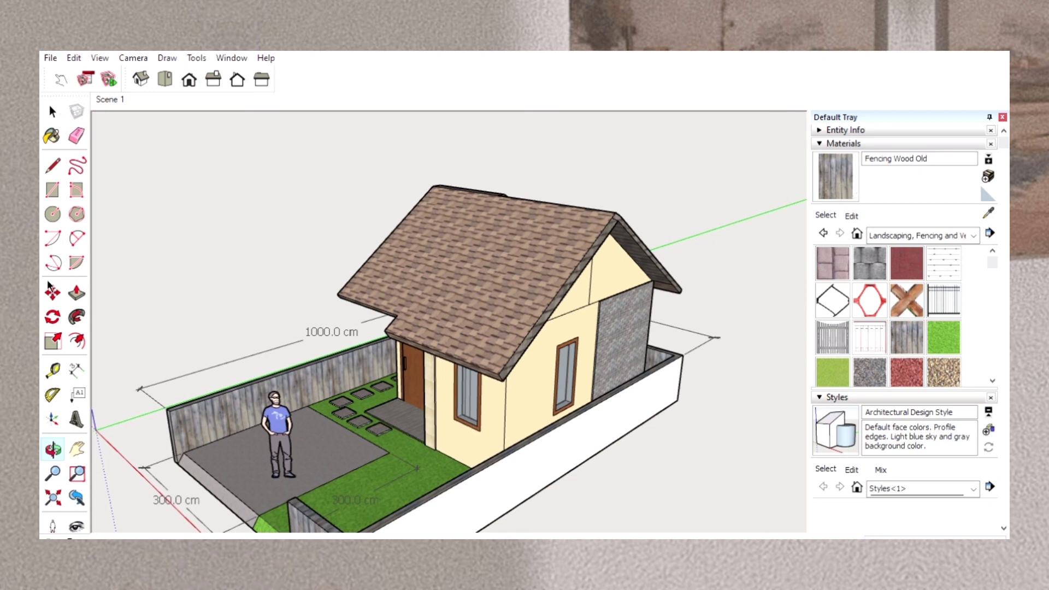
pyautogui.click(53, 112)
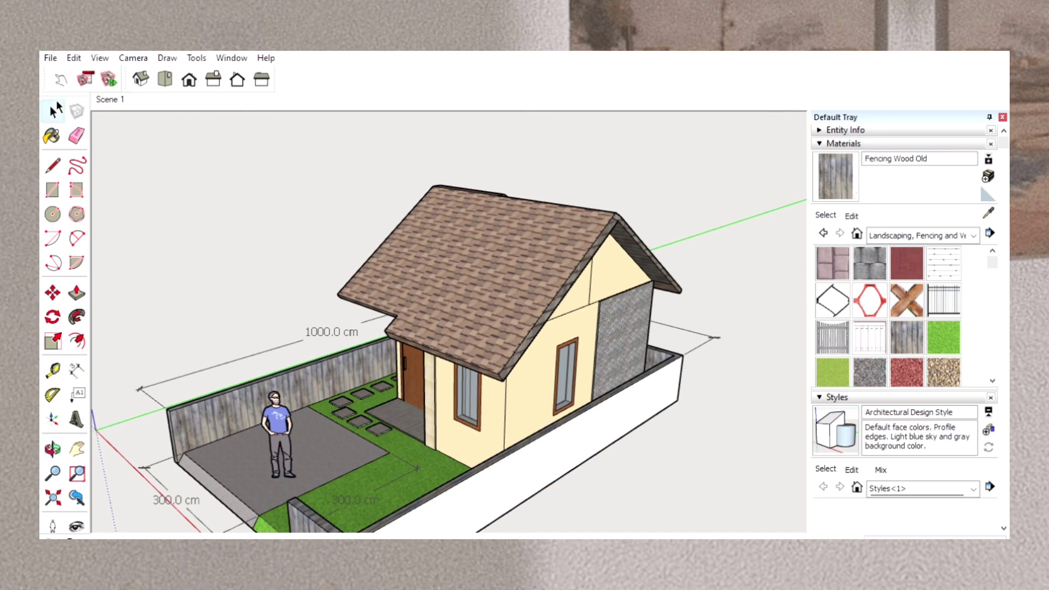
pyautogui.click(280, 424)
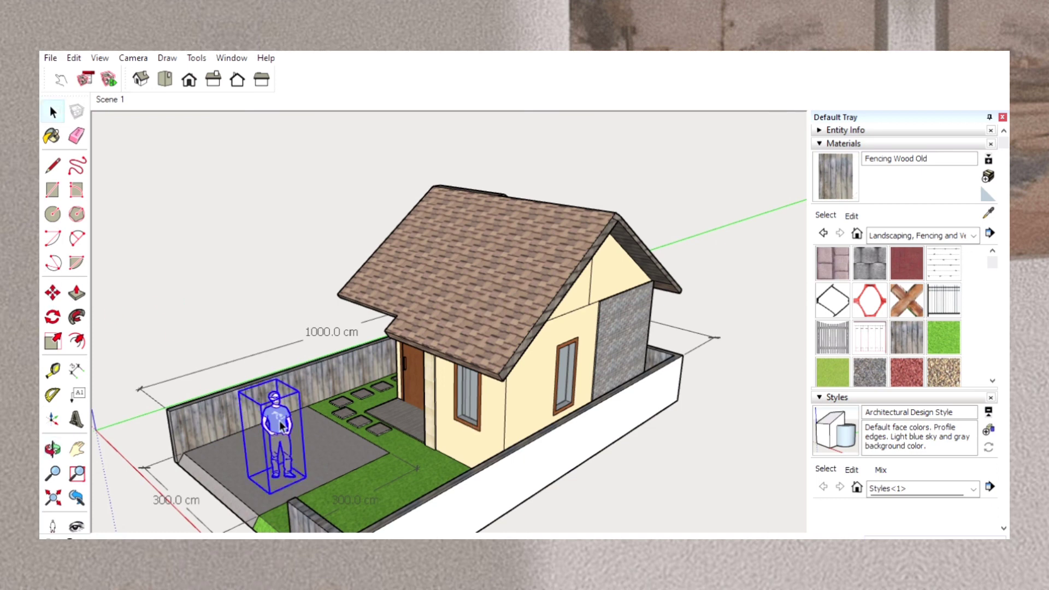
pyautogui.click(54, 291)
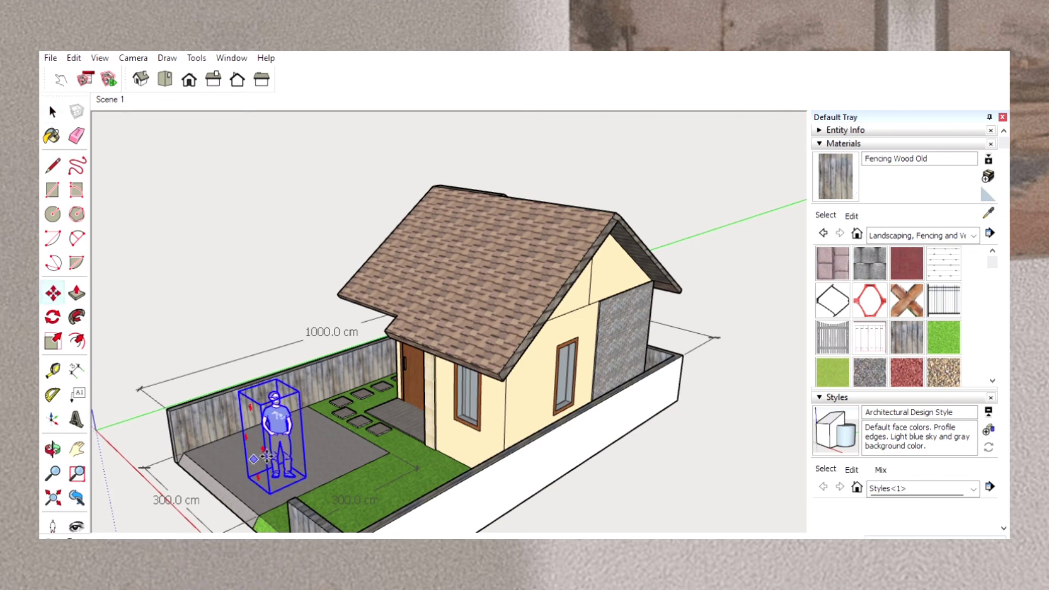
pyautogui.moveTo(317, 475); pyautogui.dragTo(431, 421)
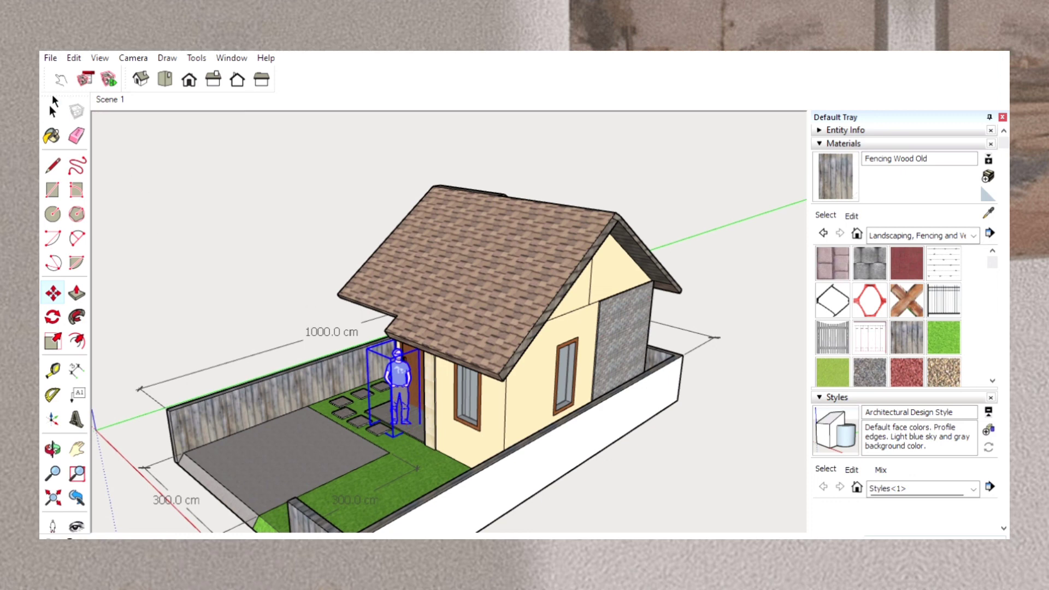
pyautogui.press('space')
pyautogui.click(167, 229)
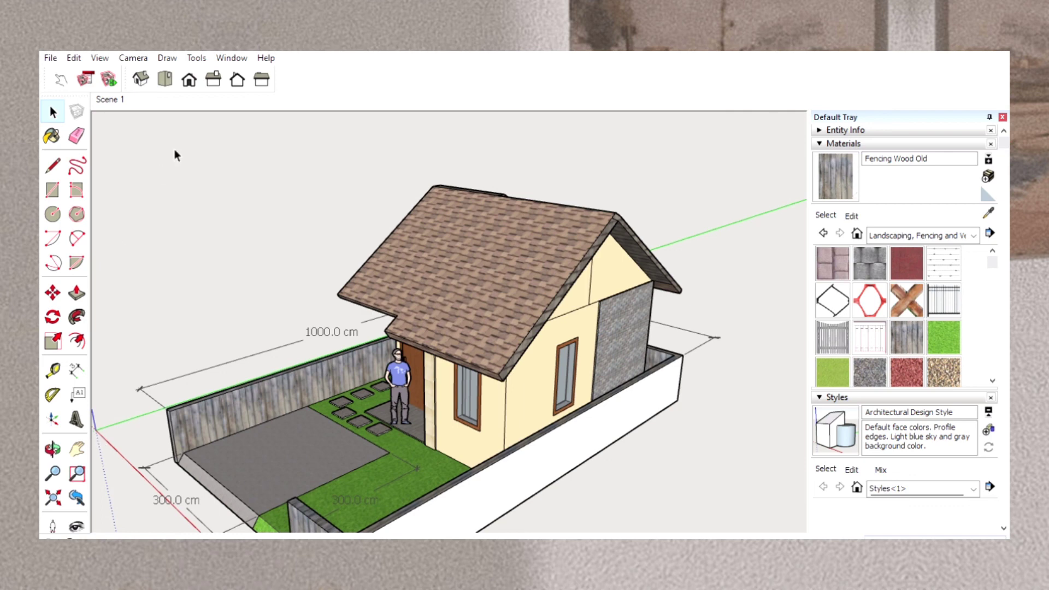
# Check the figure's scale against the door and facade in the front view, both close up and from farther away.
pyautogui.click(188, 76)
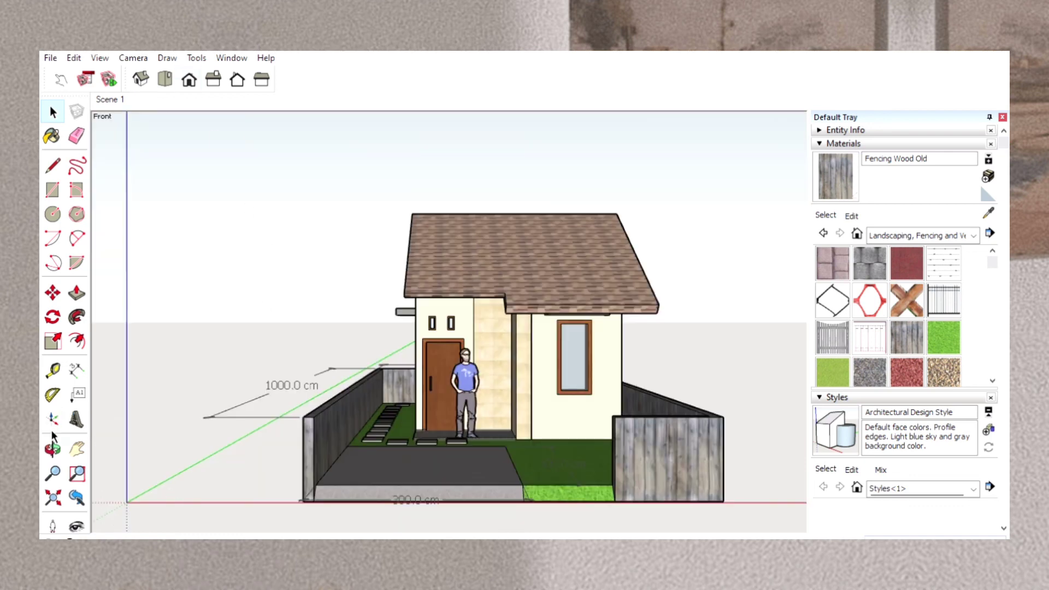
pyautogui.click(53, 449)
pyautogui.scroll(1, 323, 429)
pyautogui.scroll(3, 323, 429)
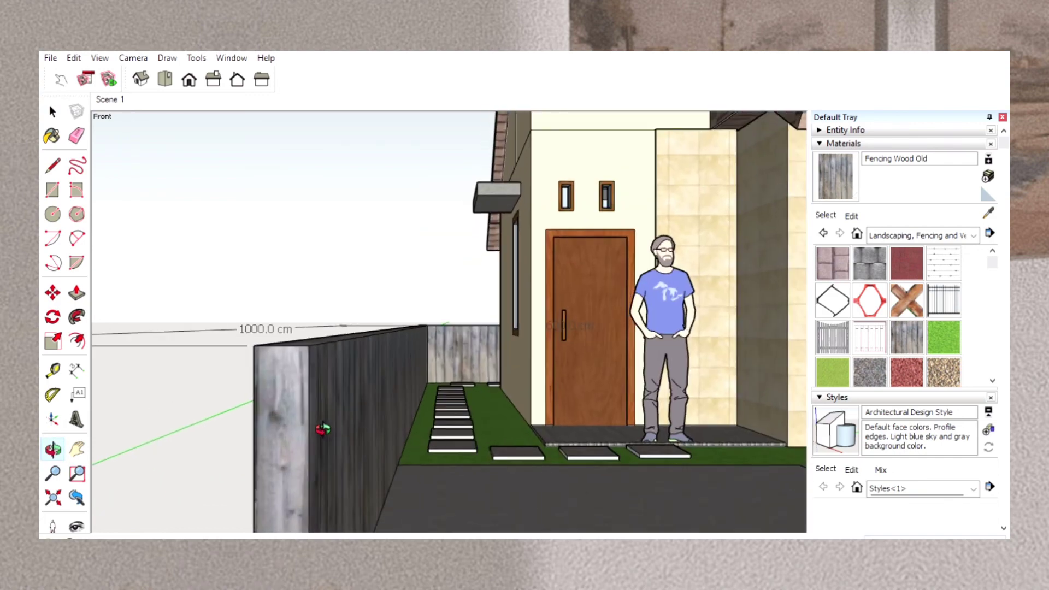
pyautogui.scroll(-3, 323, 430)
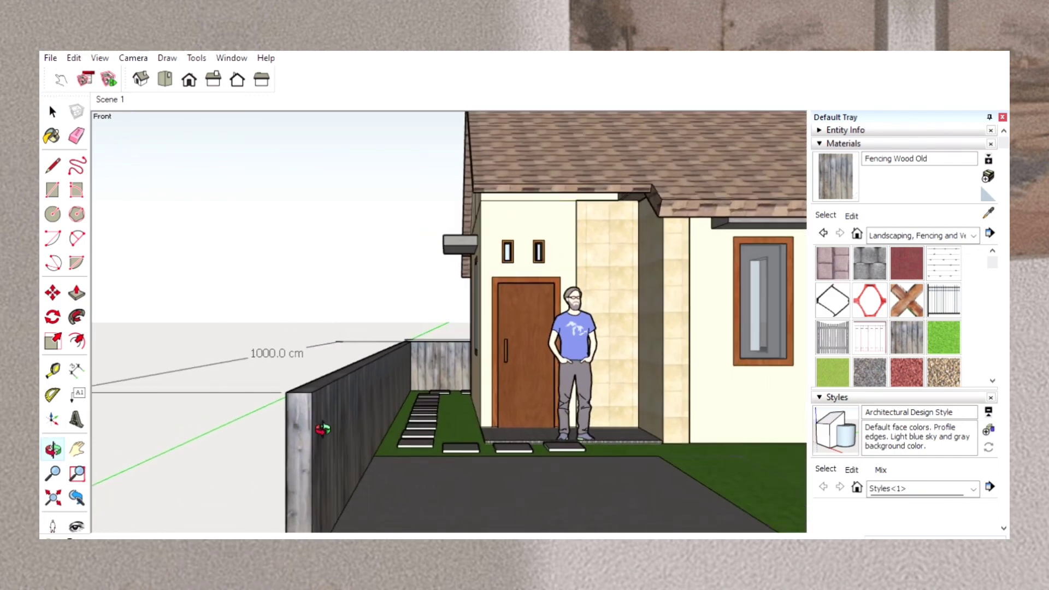
pyautogui.scroll(-2, 323, 429)
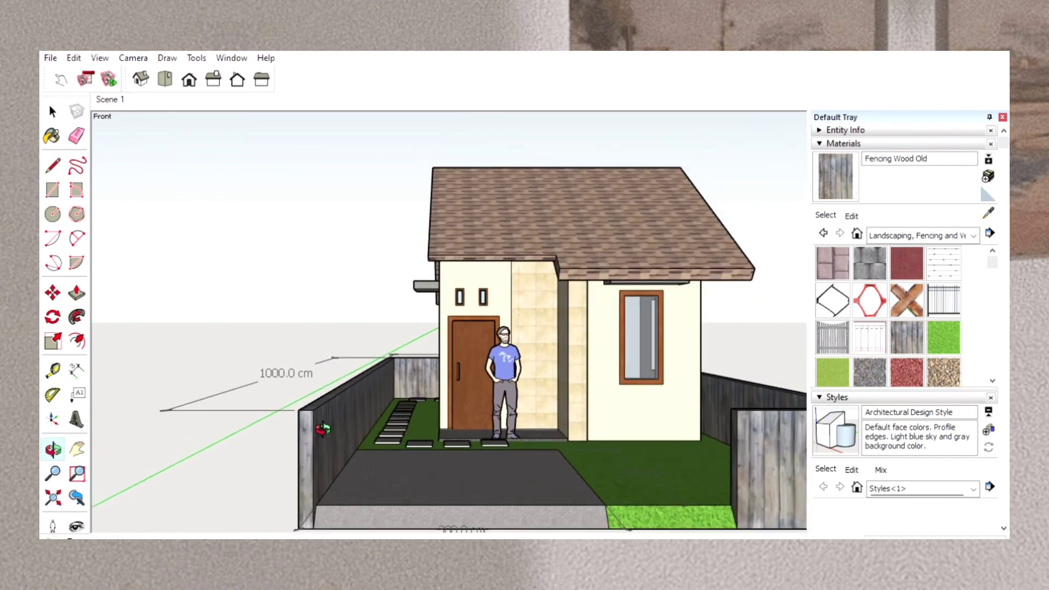
pyautogui.scroll(2, 322, 430)
pyautogui.scroll(-4, 323, 429)
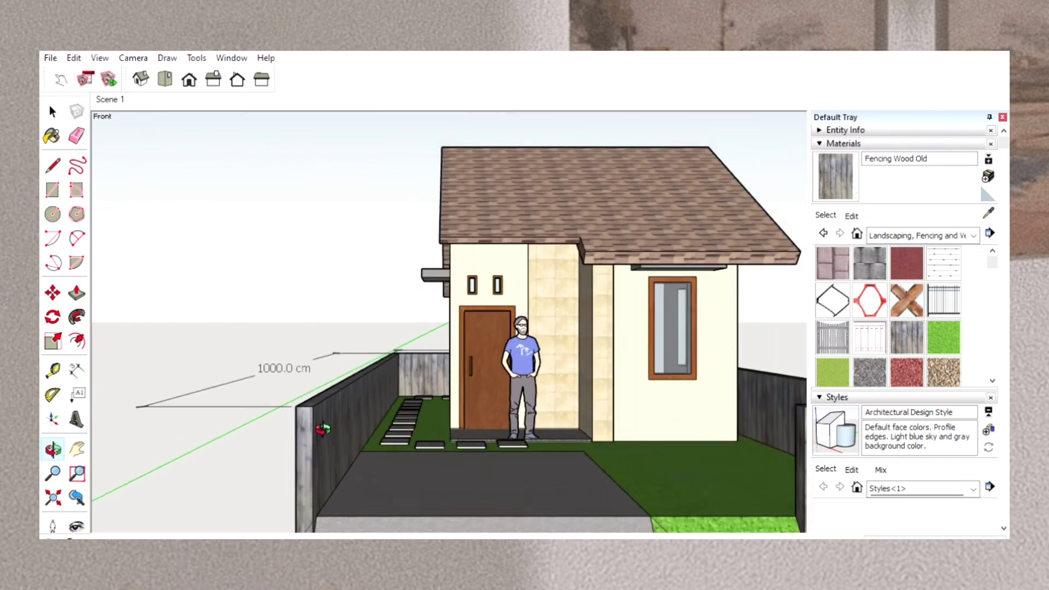
pyautogui.scroll(-3, 323, 429)
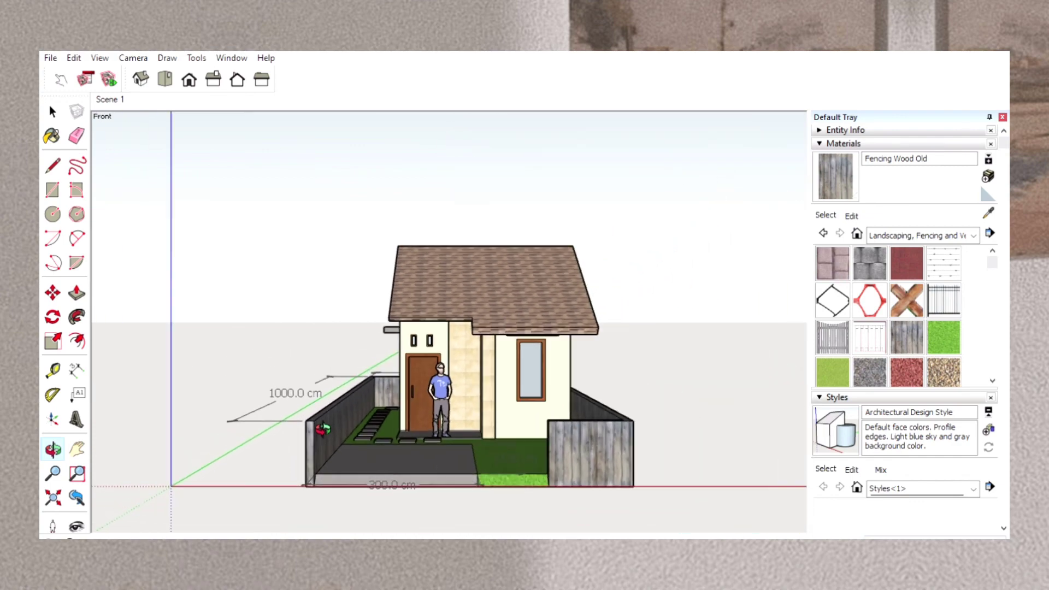